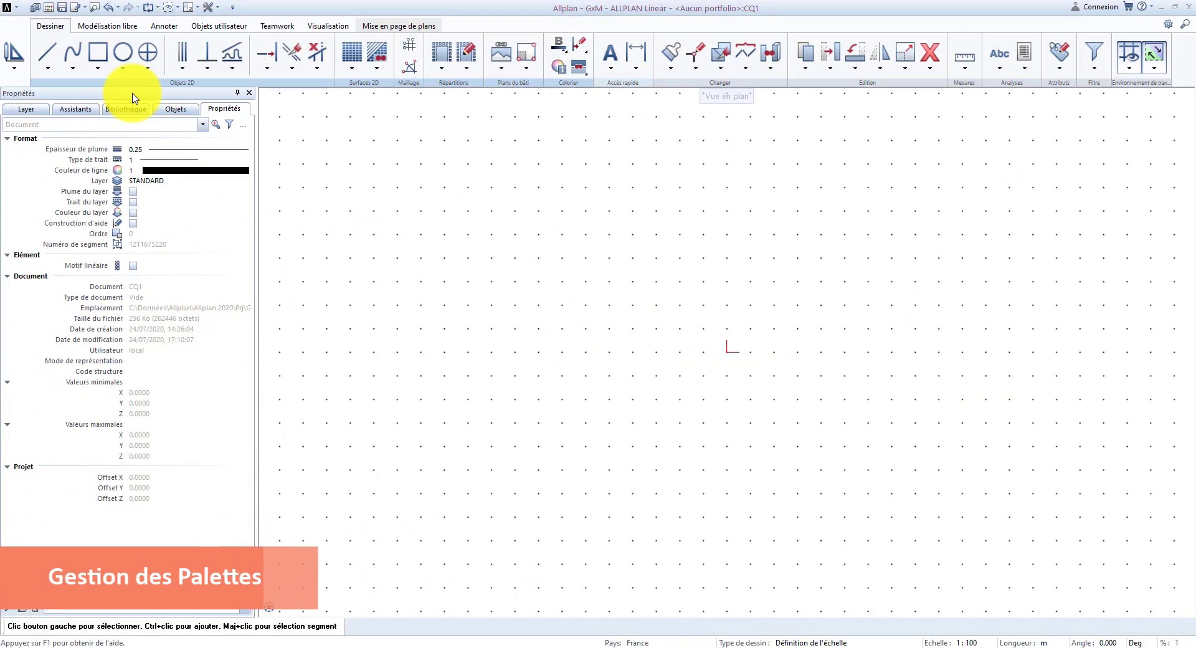
Undock the palette group, enlarge it slightly, and separate the Propriétés and Objets palettes into their own floating windows
left_click_drag(131, 95, 243, 147)
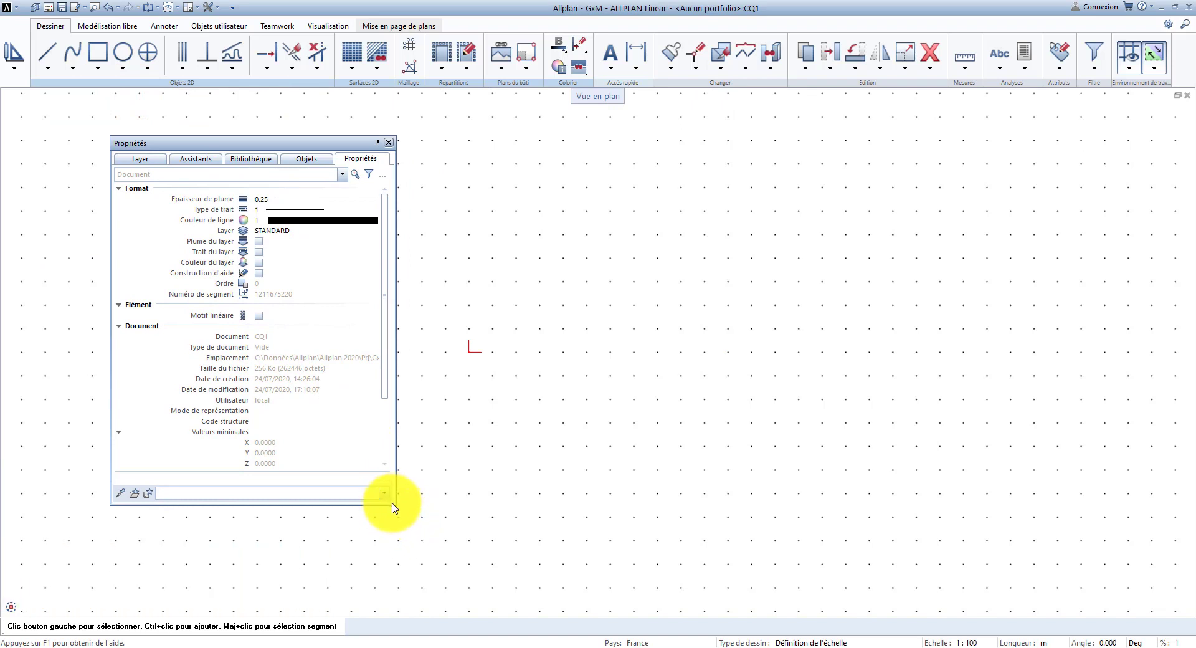
left_click_drag(393, 504, 397, 529)
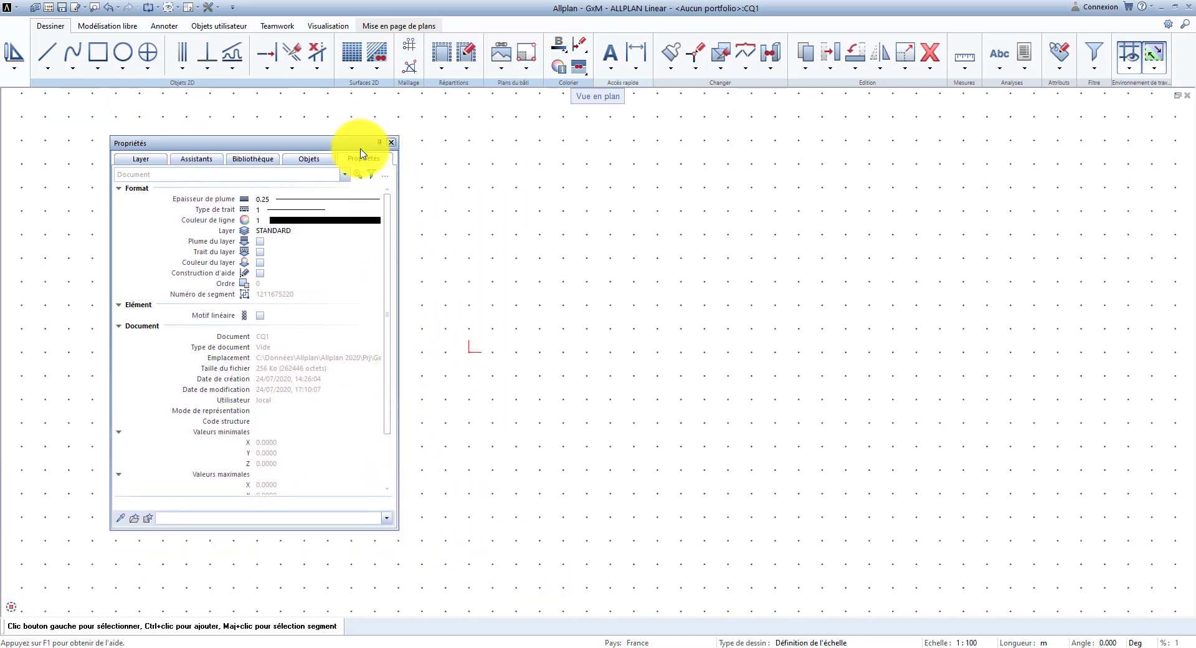
left_click_drag(364, 163, 695, 154)
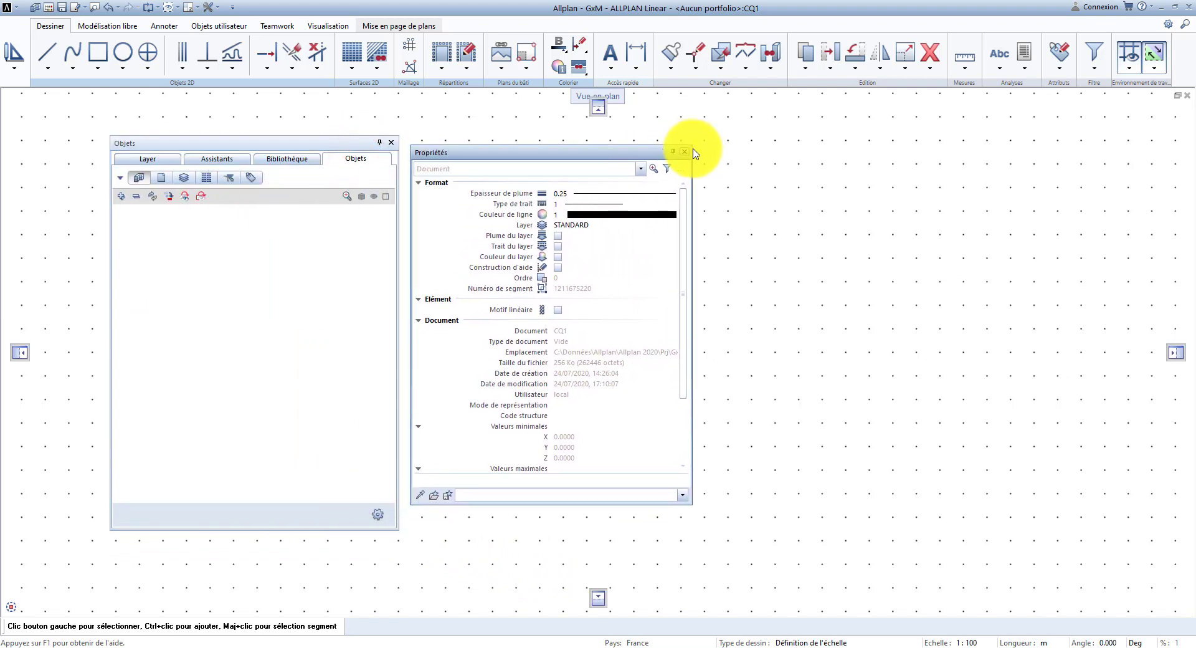
left_click_drag(350, 160, 1028, 160)
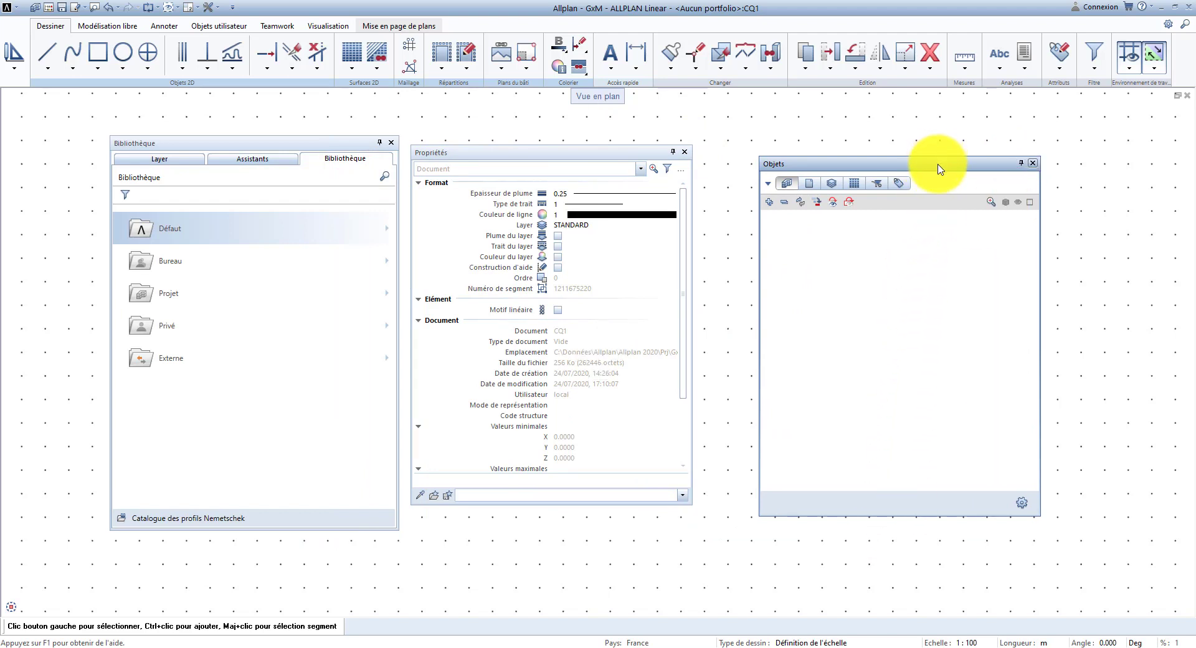
Merge the floating Objets and Propriétés palettes back into the group and dock the group beside the drawing area
left_click_drag(938, 167, 255, 341)
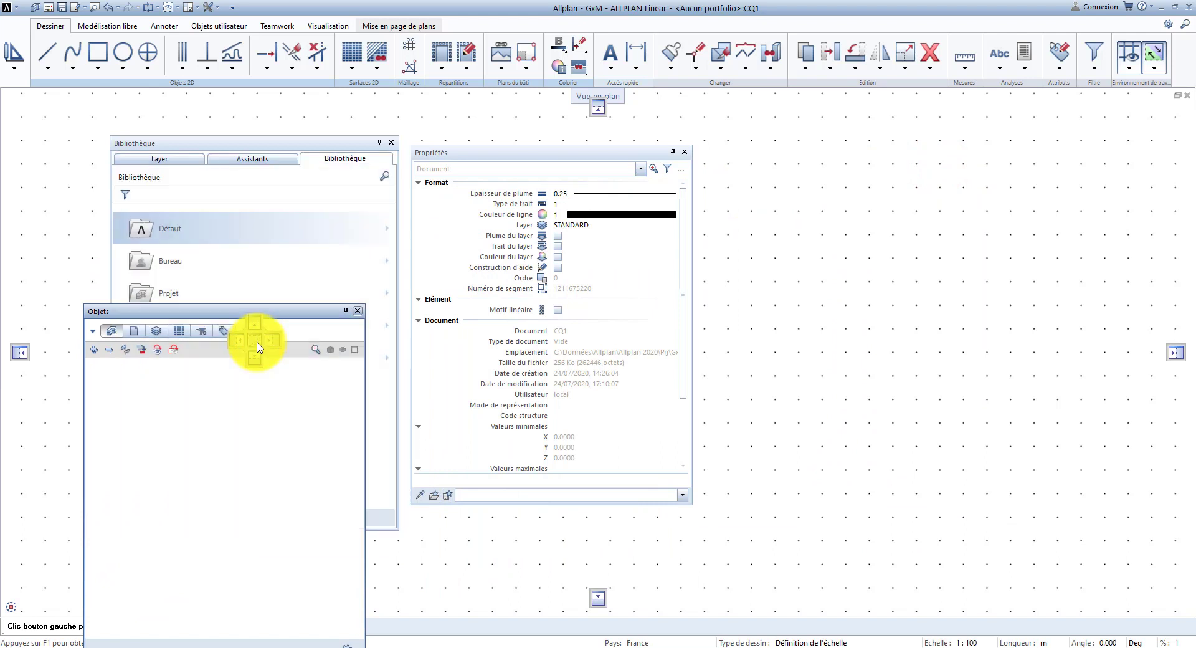
left_click_drag(585, 157, 254, 344)
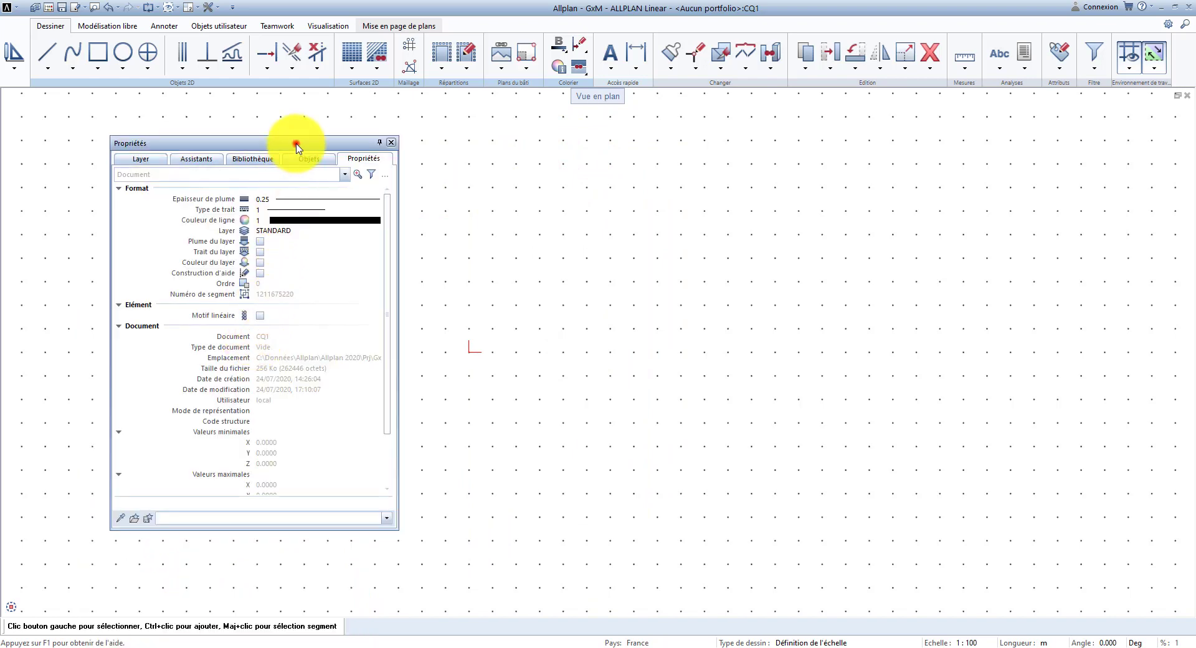
left_click_drag(298, 146, 13, 350)
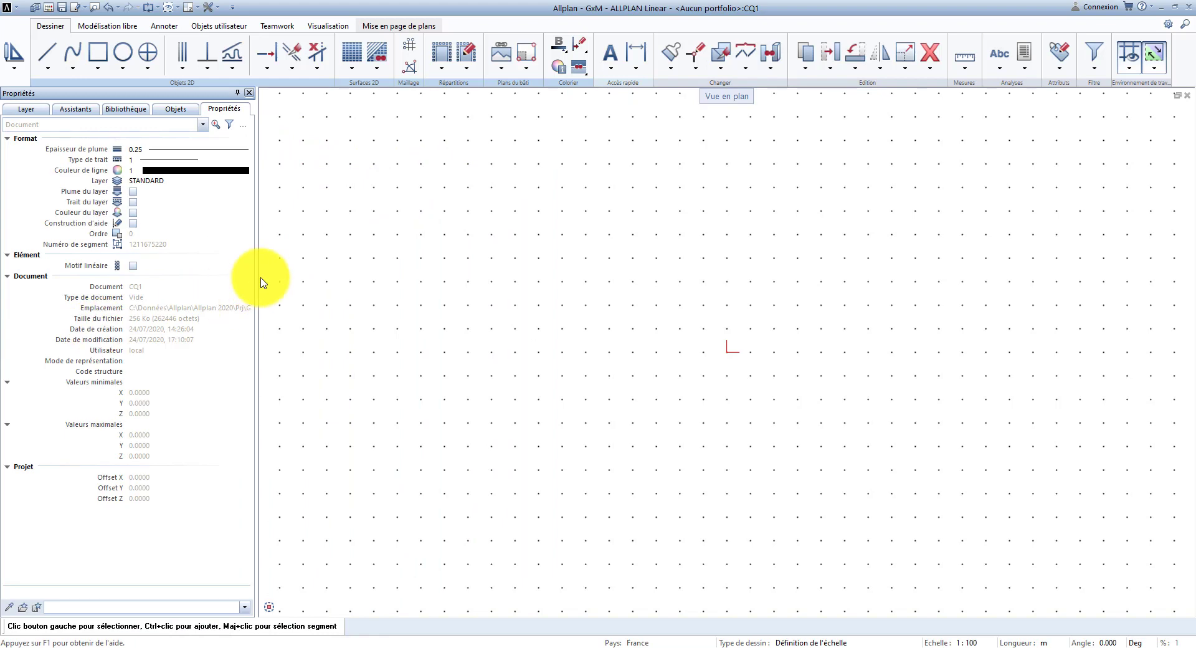
Split Propriétés from the docked group, place it below the remaining palettes, and show the Bibliothèque, Assistants and Layer palettes in turn
left_click_drag(231, 113, 133, 334)
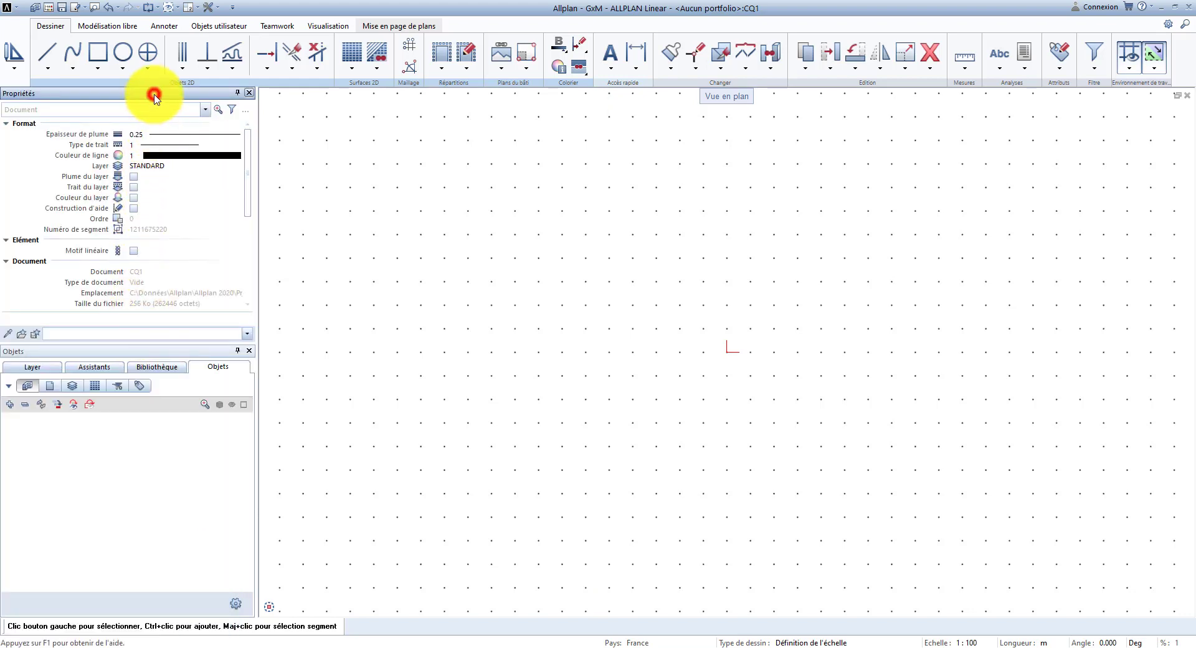
left_click_drag(155, 98, 129, 209)
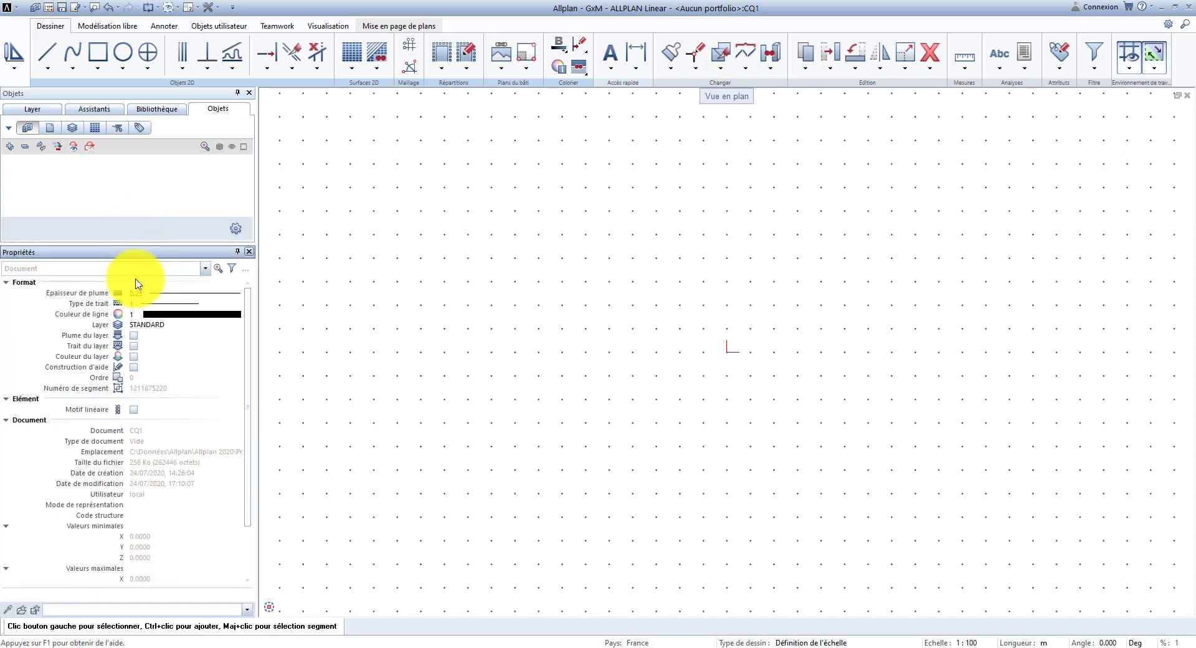
left_click(164, 109)
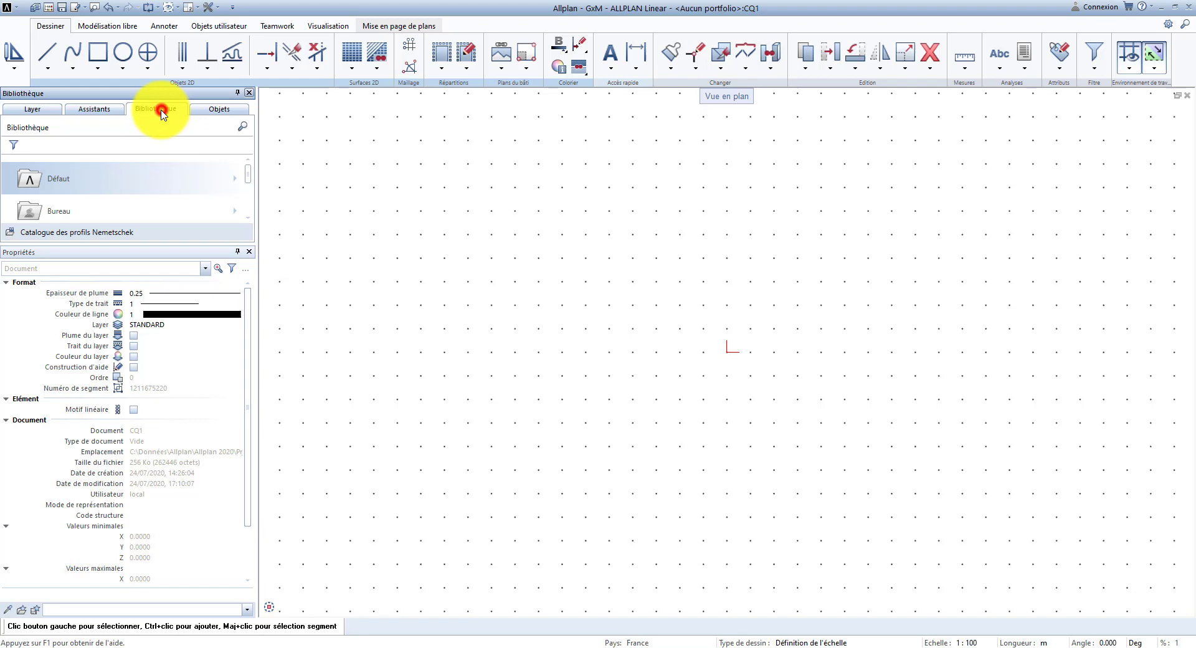
left_click(95, 110)
left_click(38, 110)
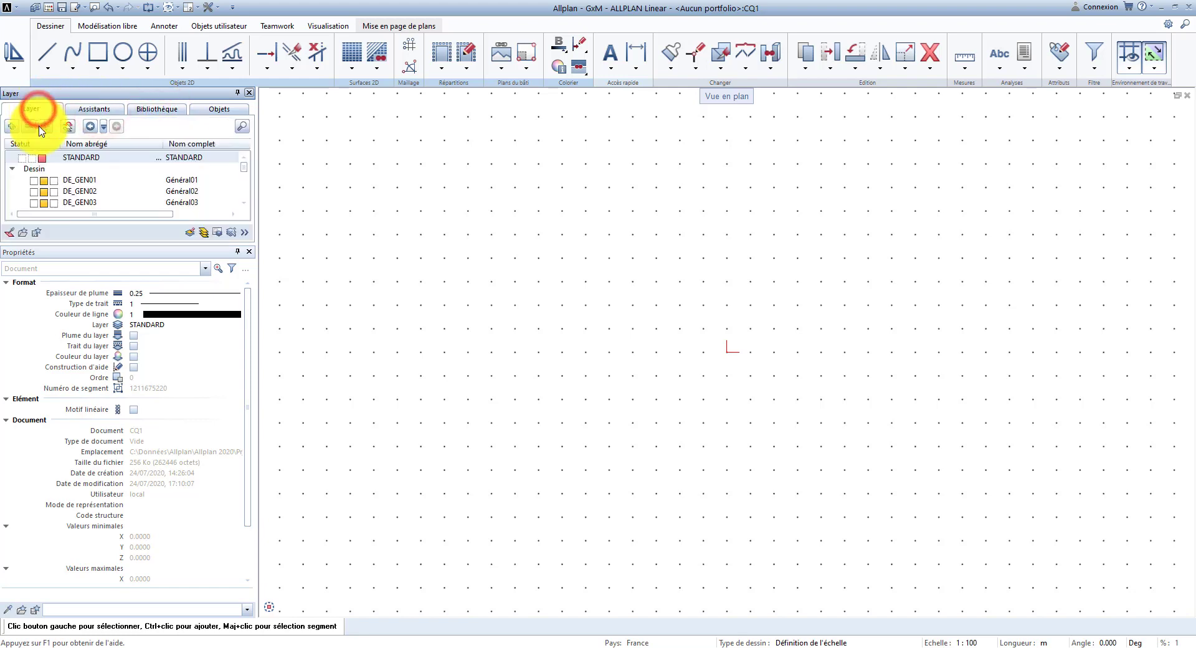
Merge the docked Propriétés palette back into the group with the other palettes
left_click_drag(115, 249, 129, 349)
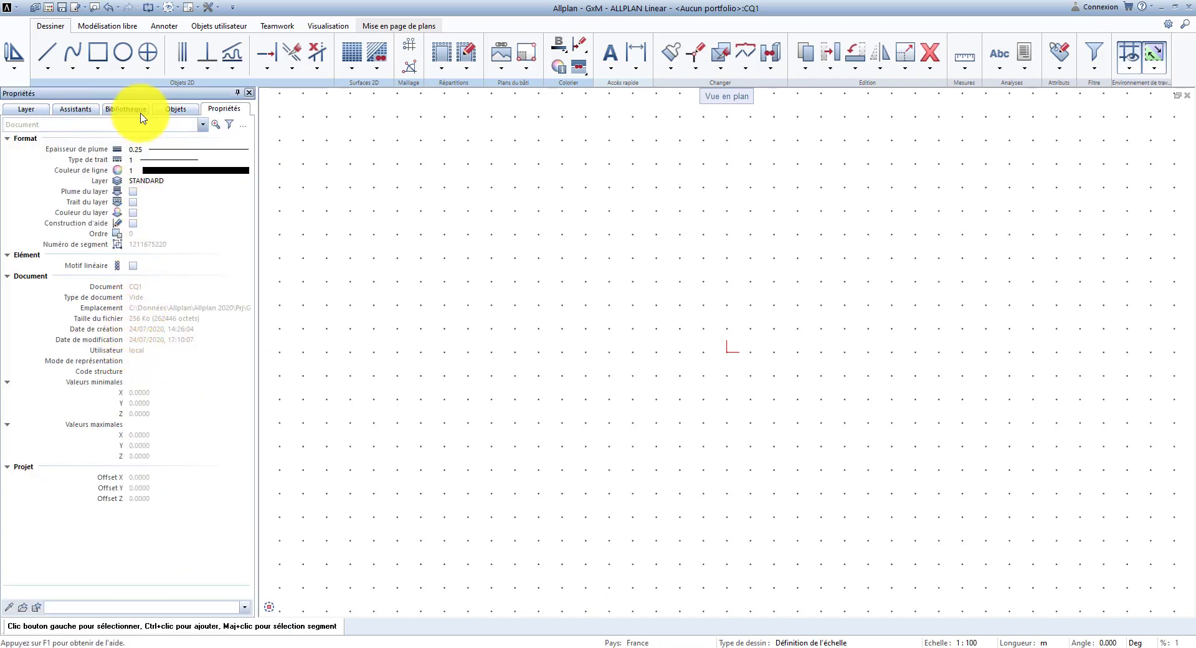
left_click(22, 109)
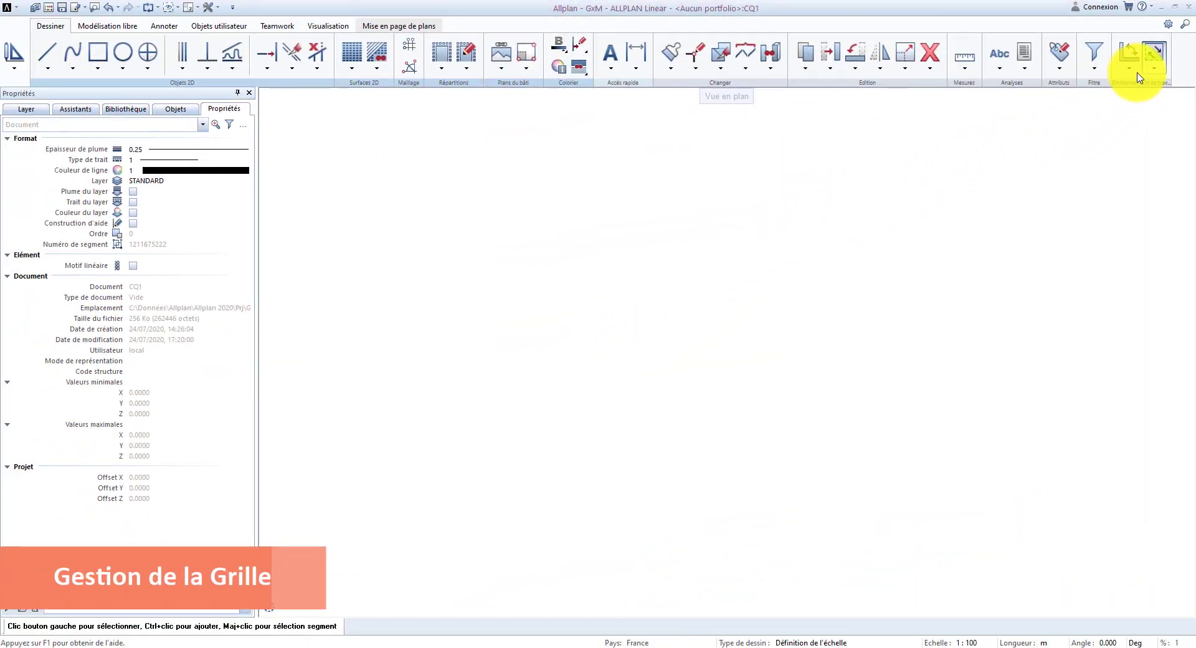
Show the grid (Trame) in the plan view
left_click(1130, 74)
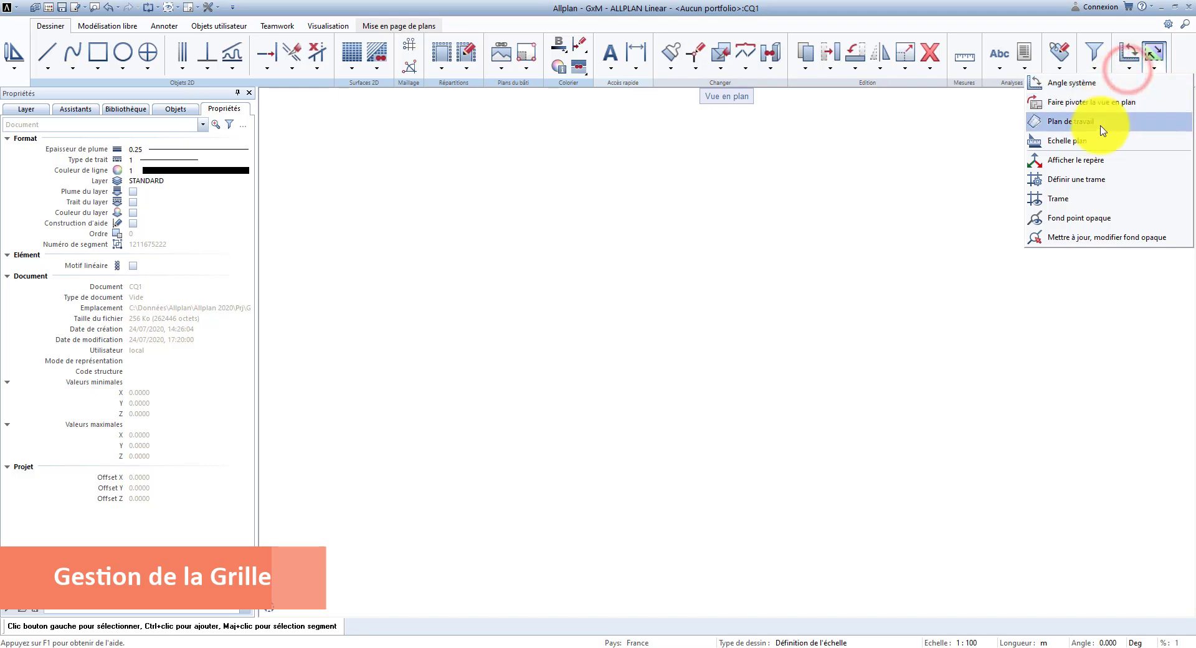
left_click(1089, 209)
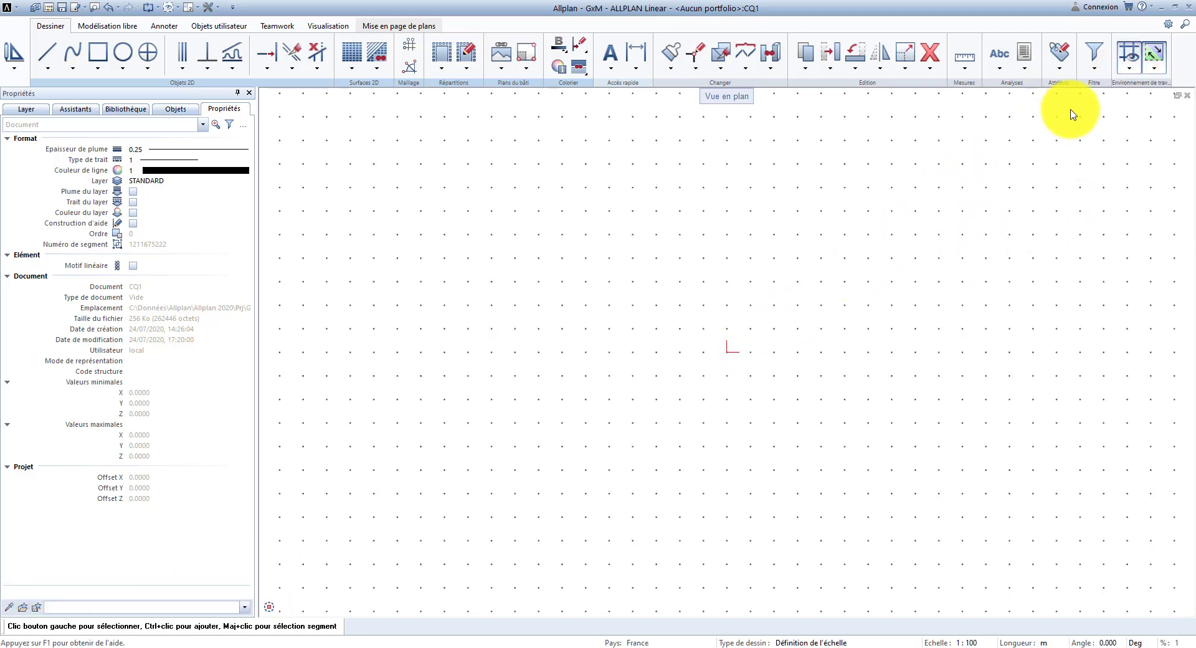
Define the grid with a wider X and Y spacing, keeping the global grid point's X coordinate at 0
left_click(1130, 74)
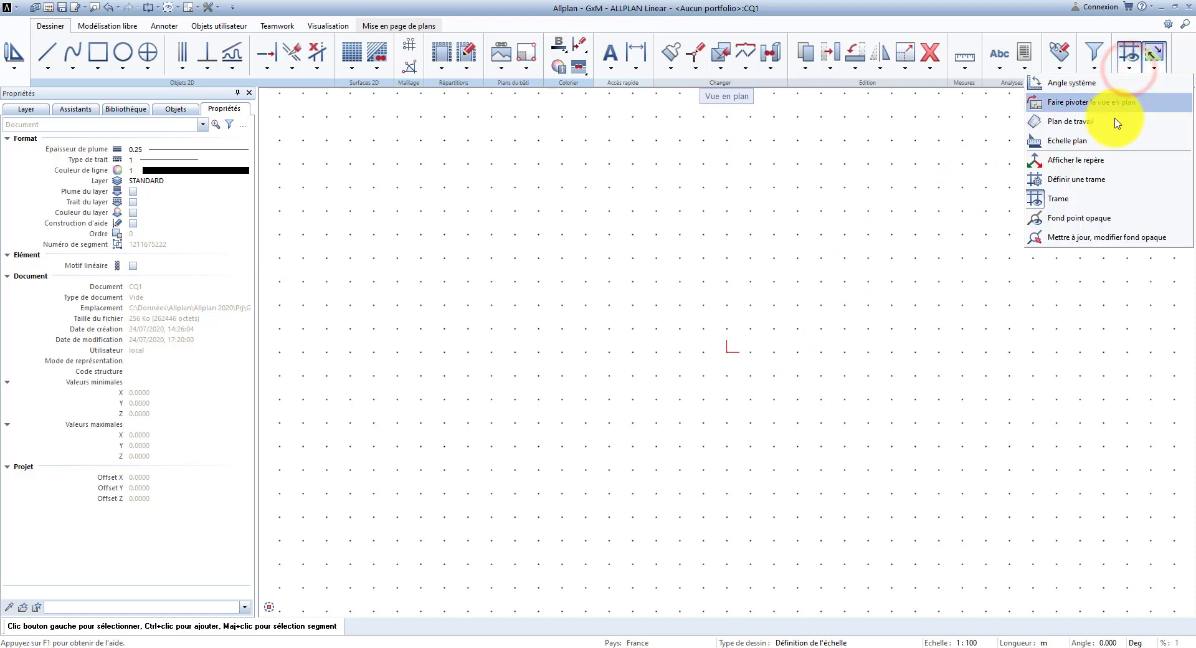
left_click(1085, 181)
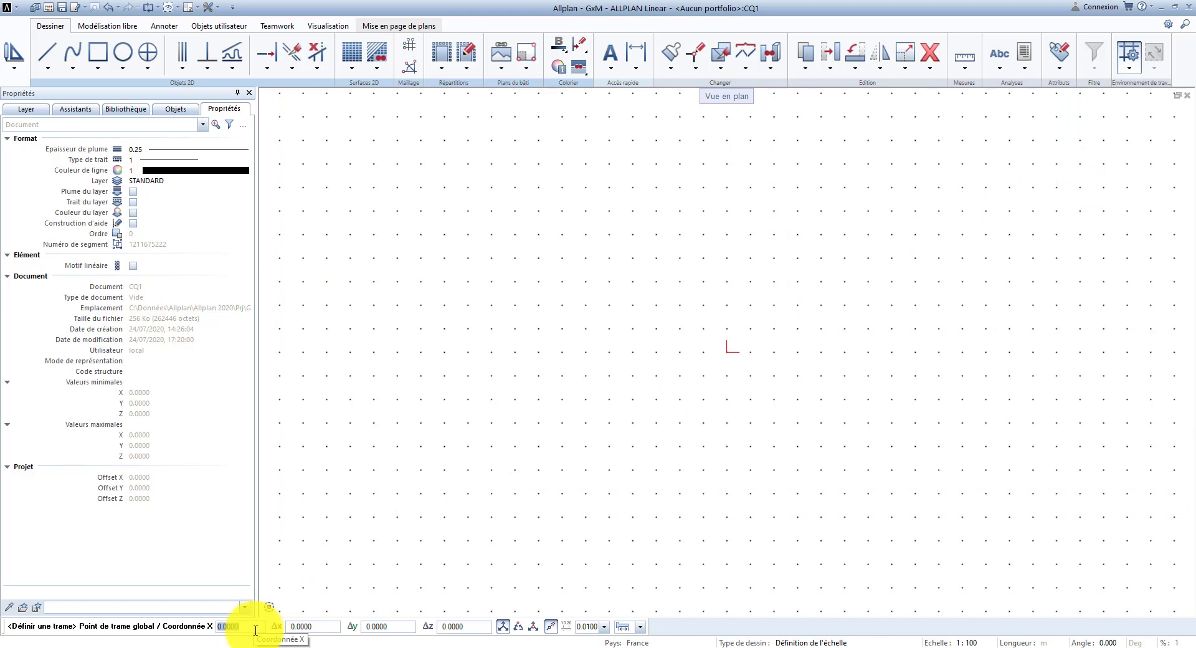
key("Return")
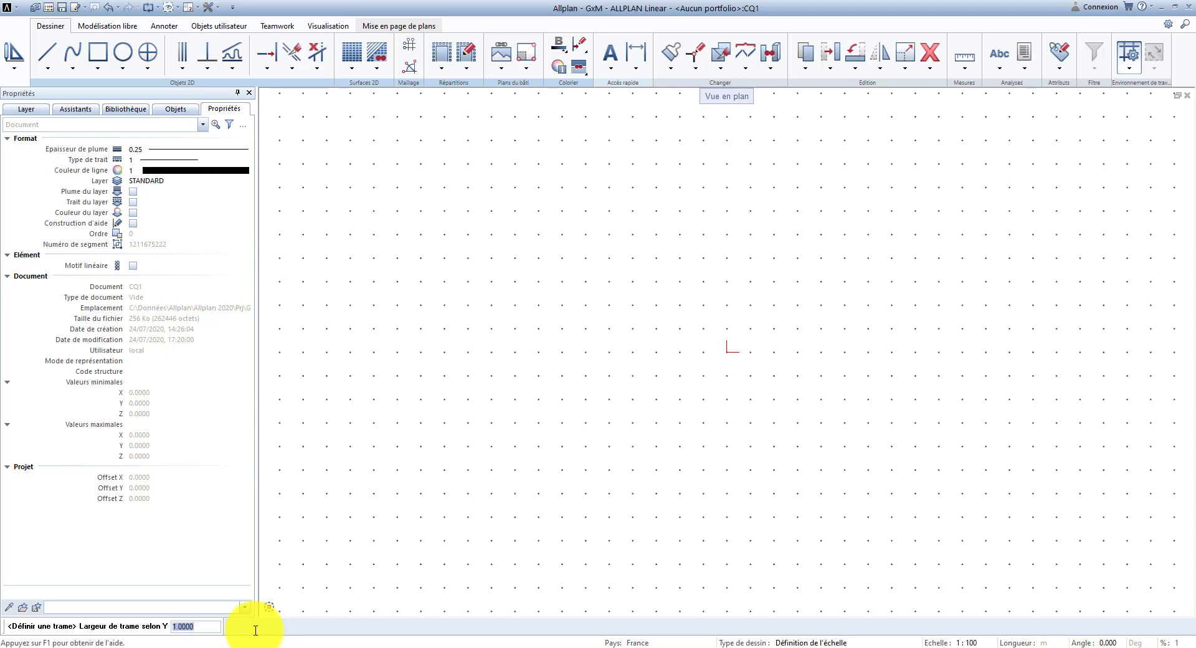
key("Return")
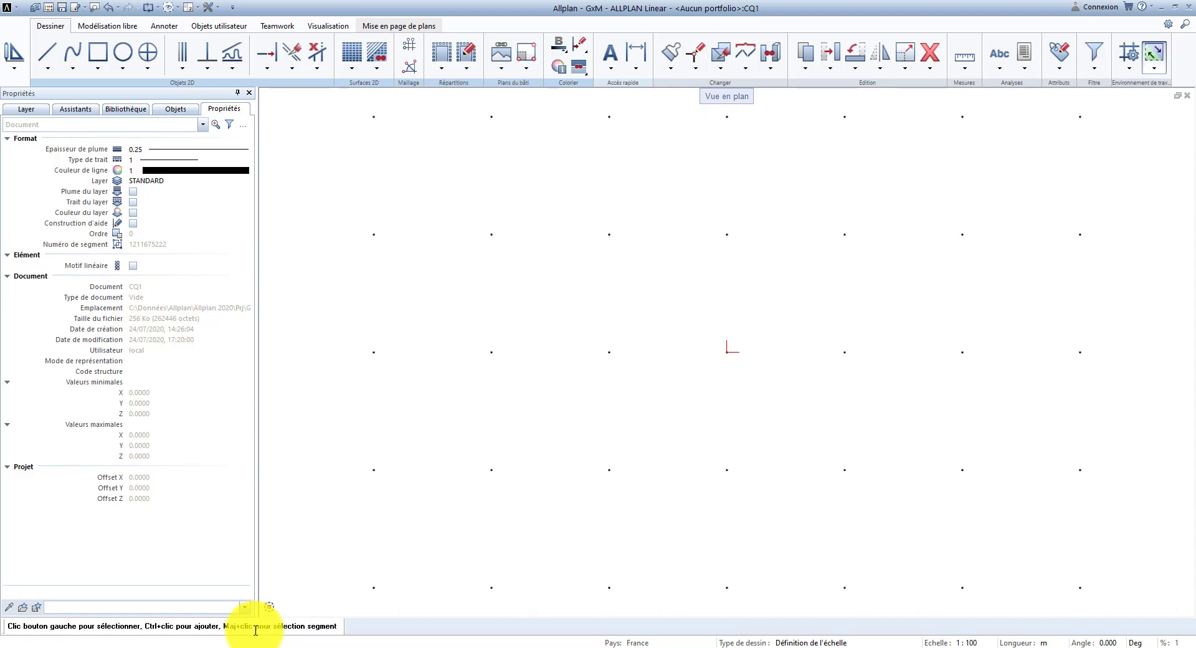
Redefine the grid from the same global grid point, with a grid width of 1 along Y
left_click(1128, 53)
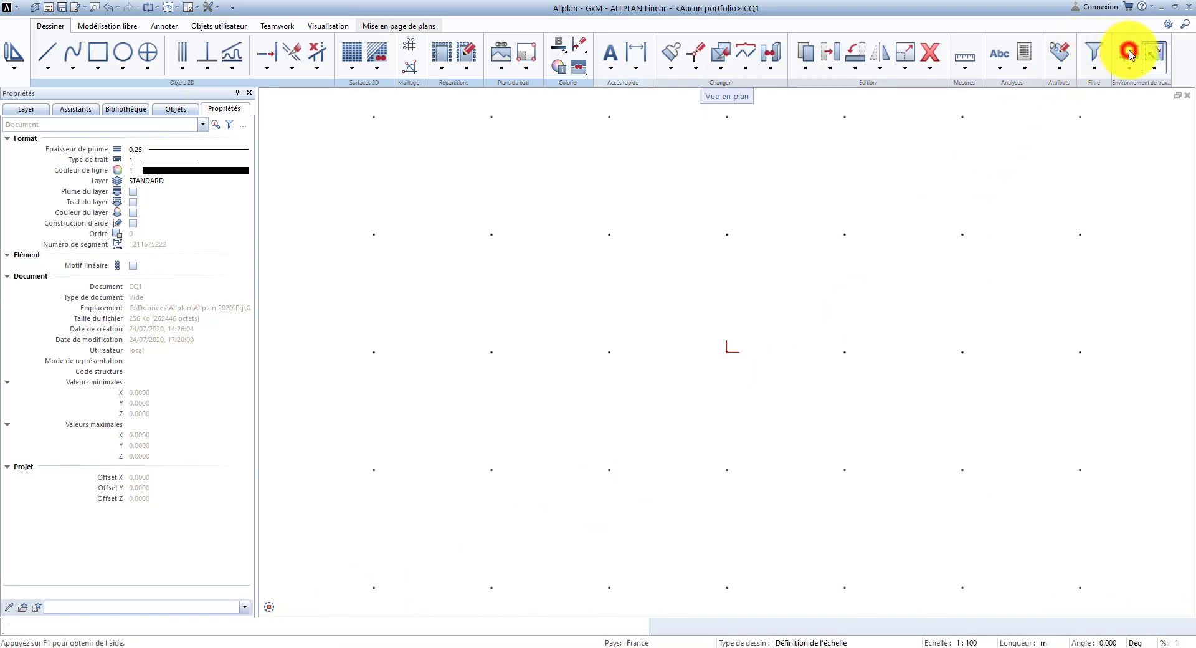
left_click(252, 628)
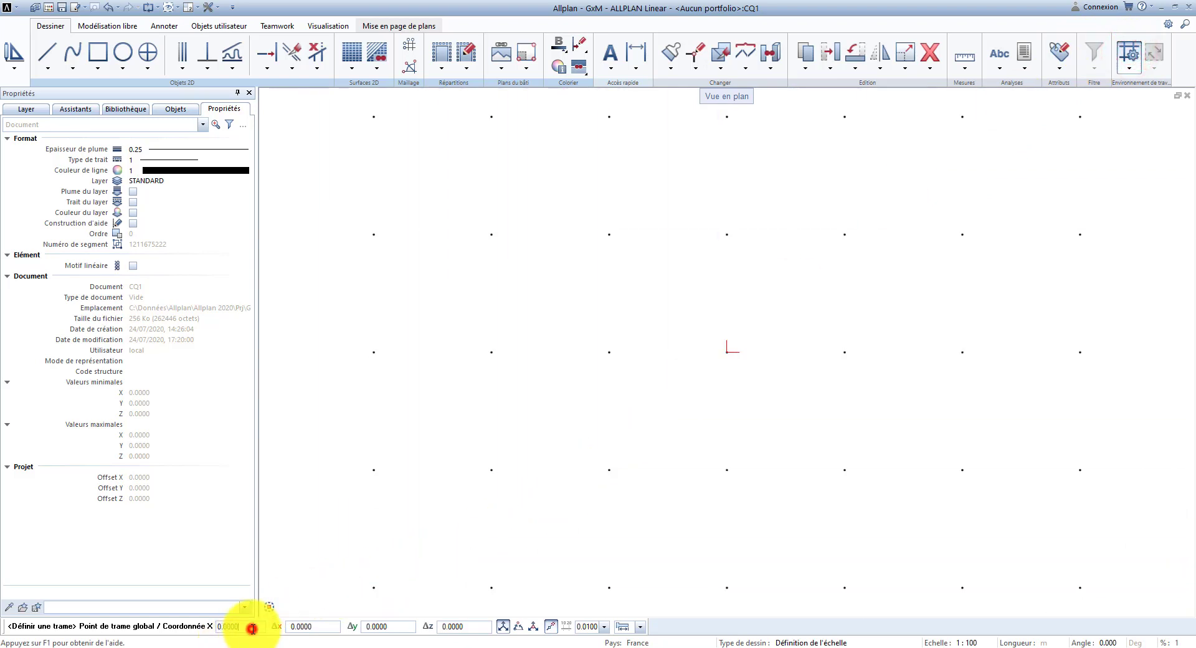
key("Return")
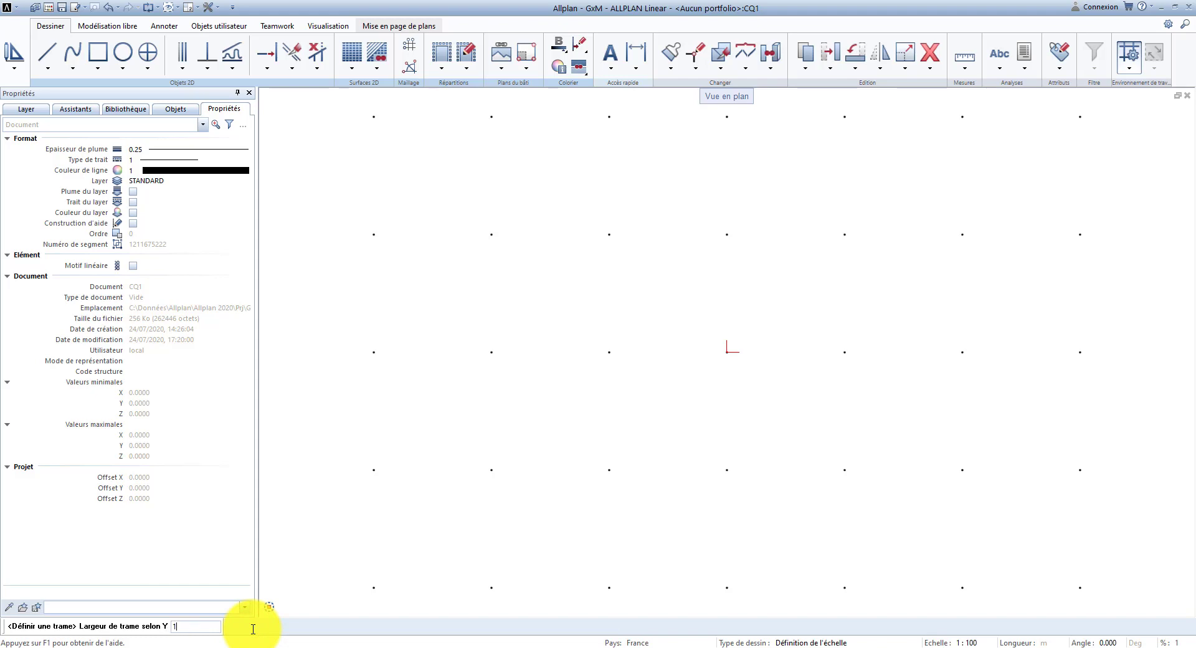
key("Return")
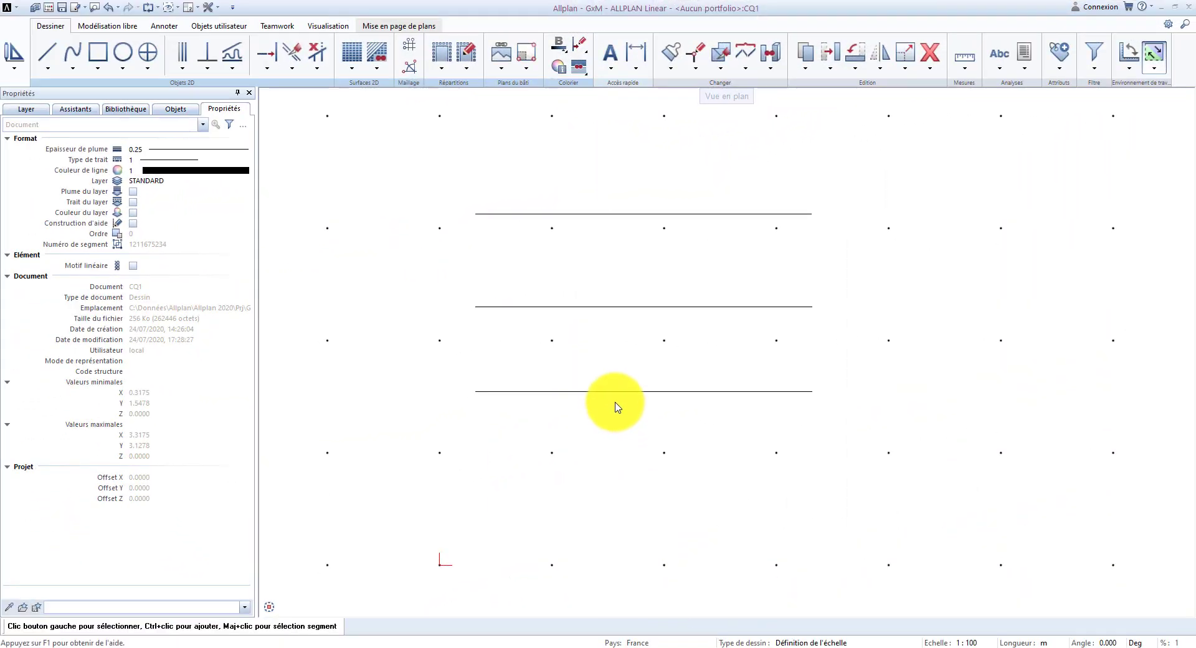
Assign the lowest of the three horizontal lines to the DE_AXES (Axes) layer
left_click(615, 392)
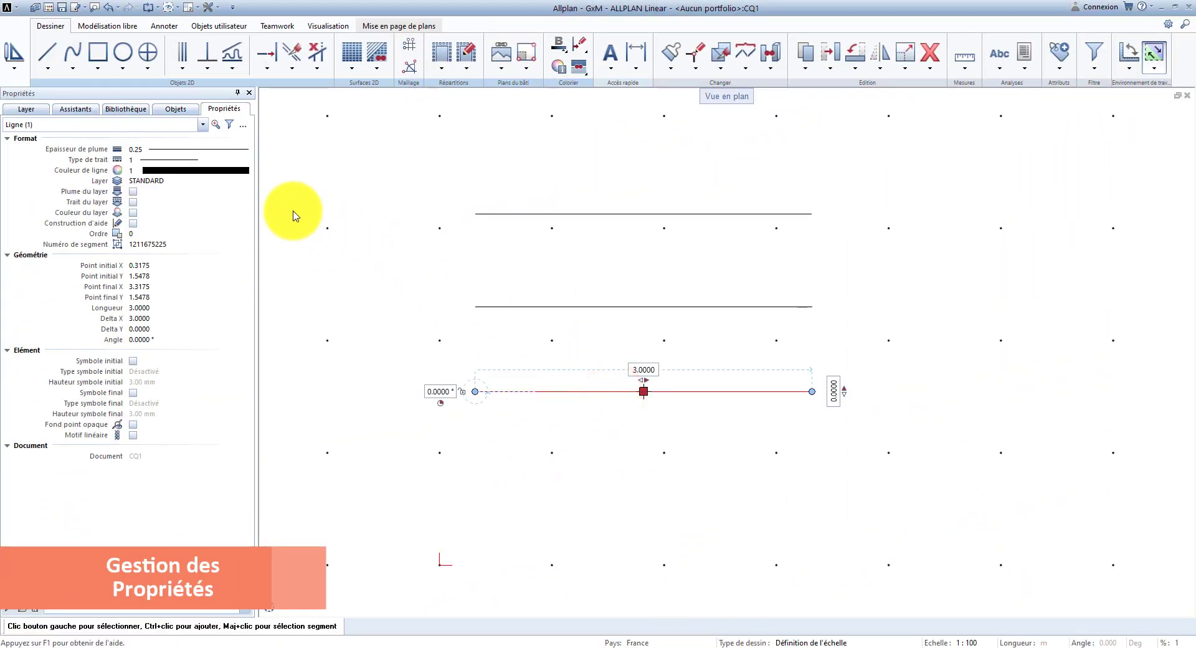
left_click(161, 182)
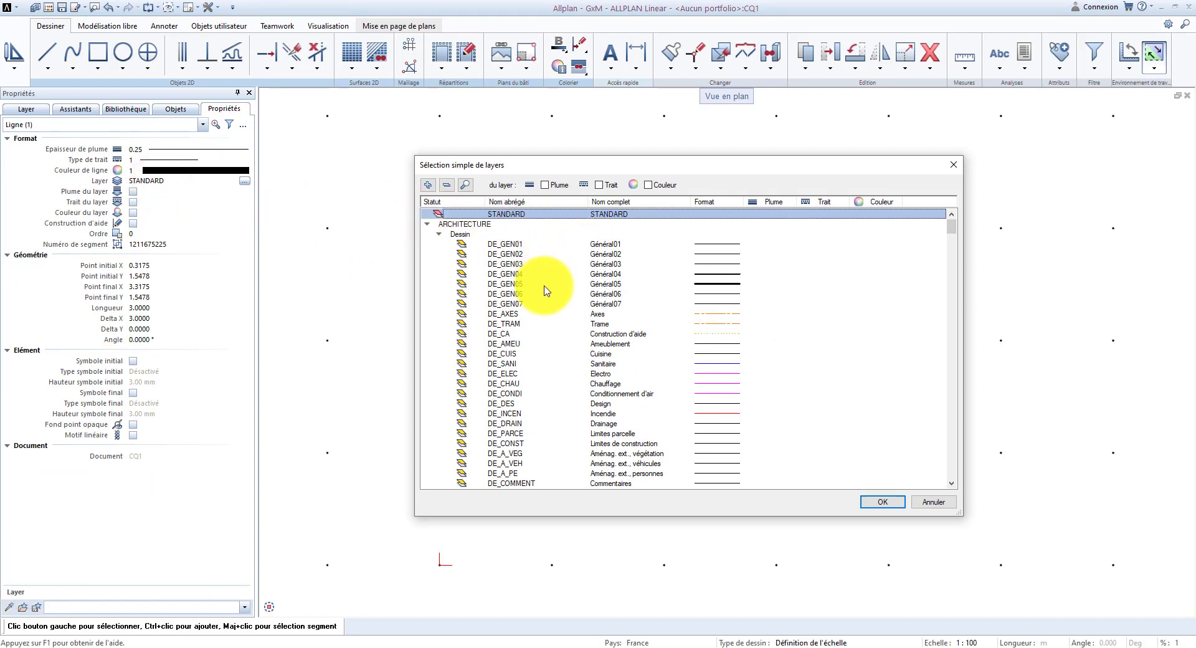
left_click(512, 314)
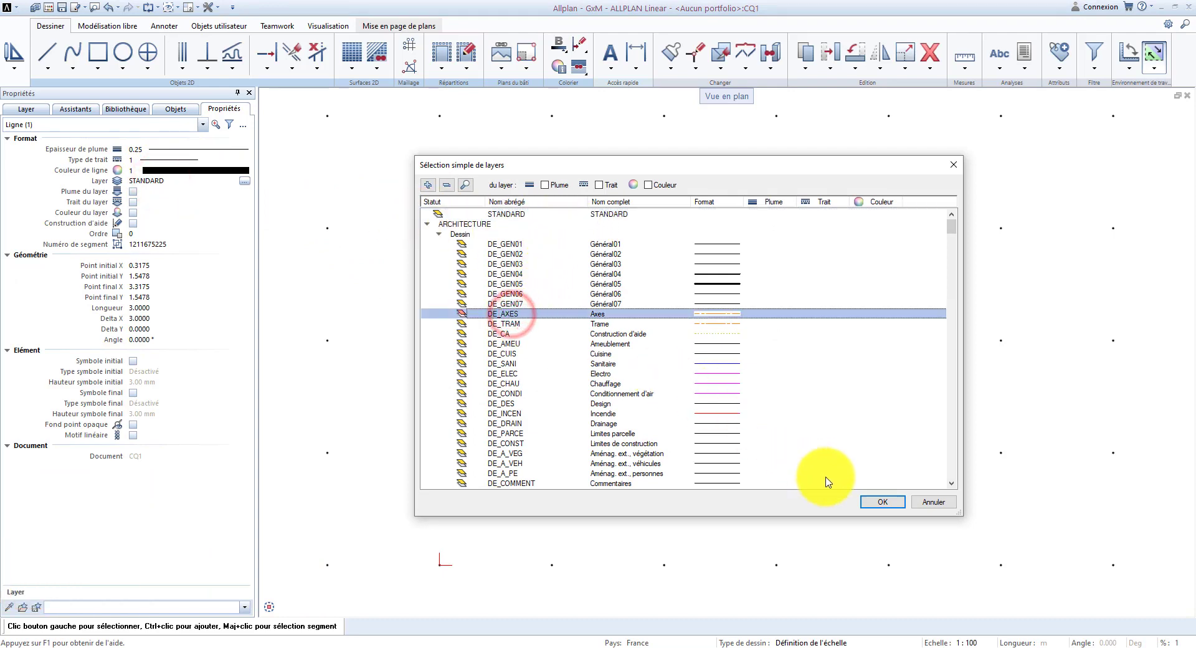
left_click(878, 501)
left_click(874, 502)
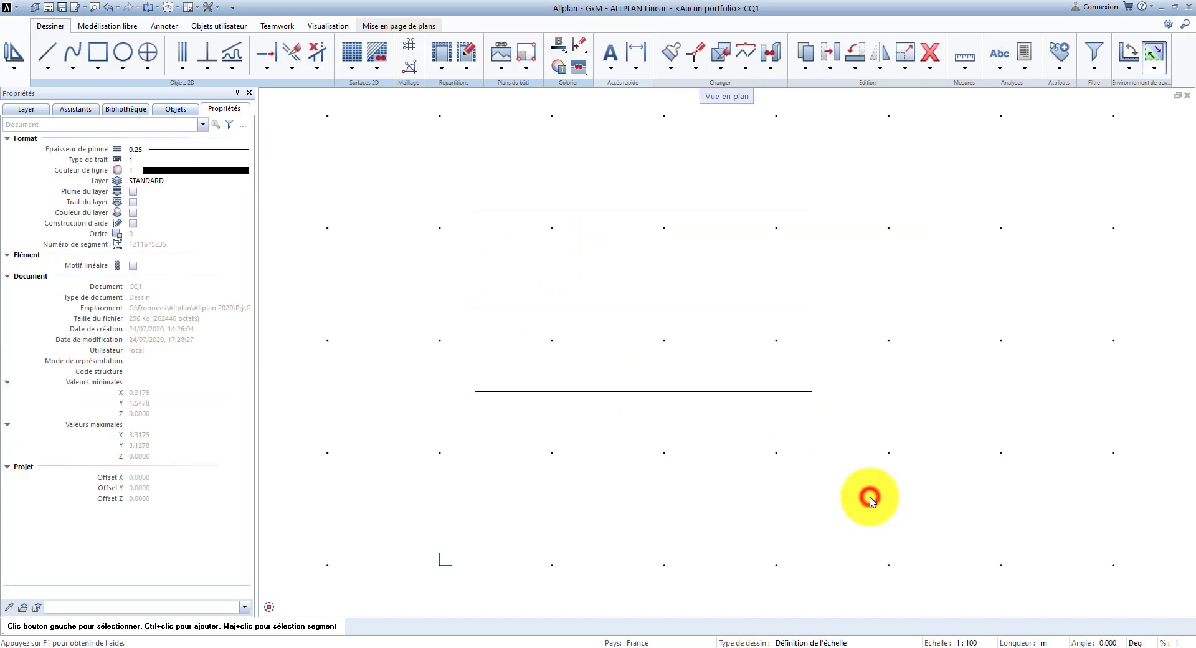
Make the lowest line take its pen, line type and colour from its layer, and deselect it
left_click(513, 392)
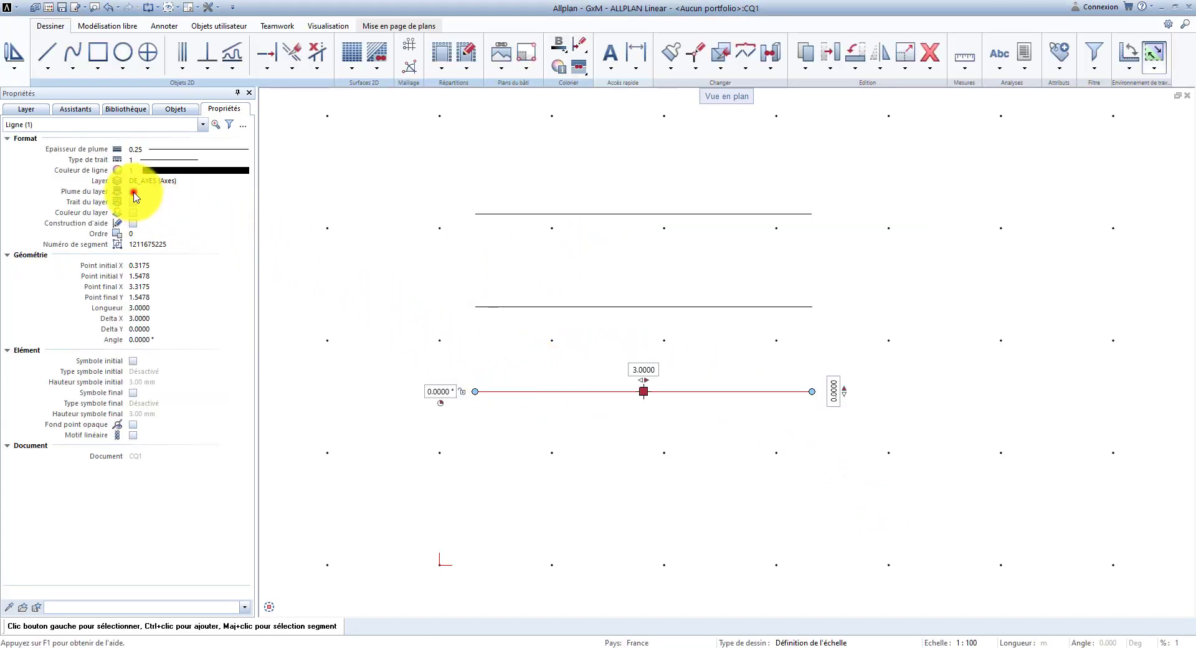
left_click(132, 192)
left_click(133, 202)
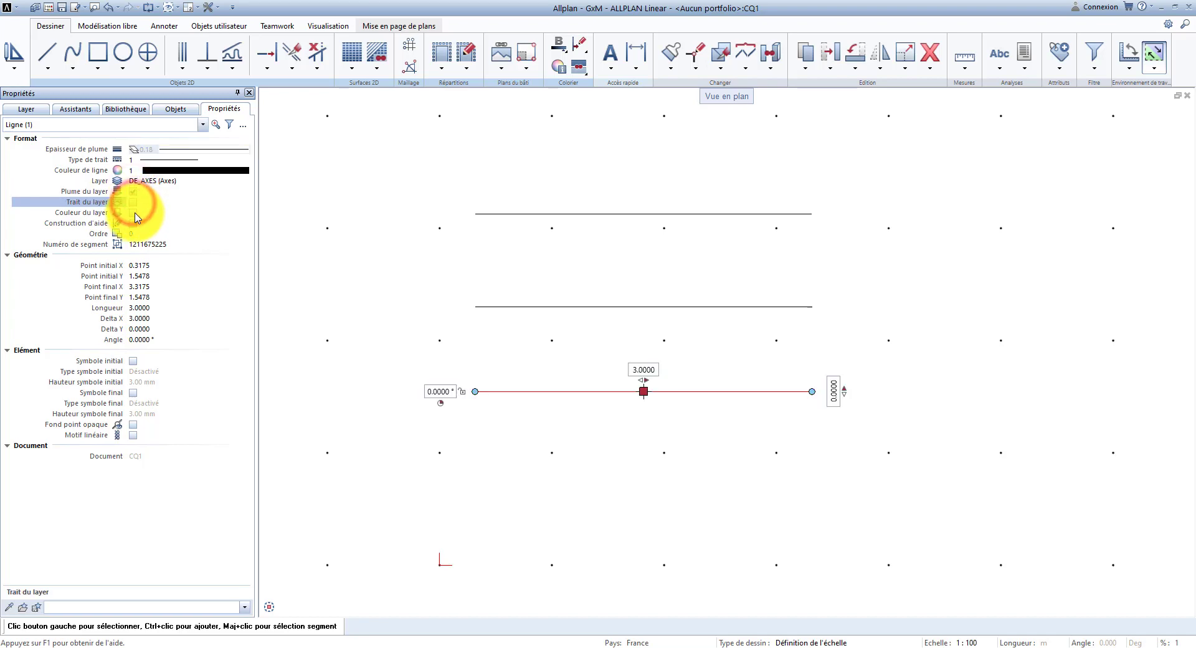
left_click(132, 213)
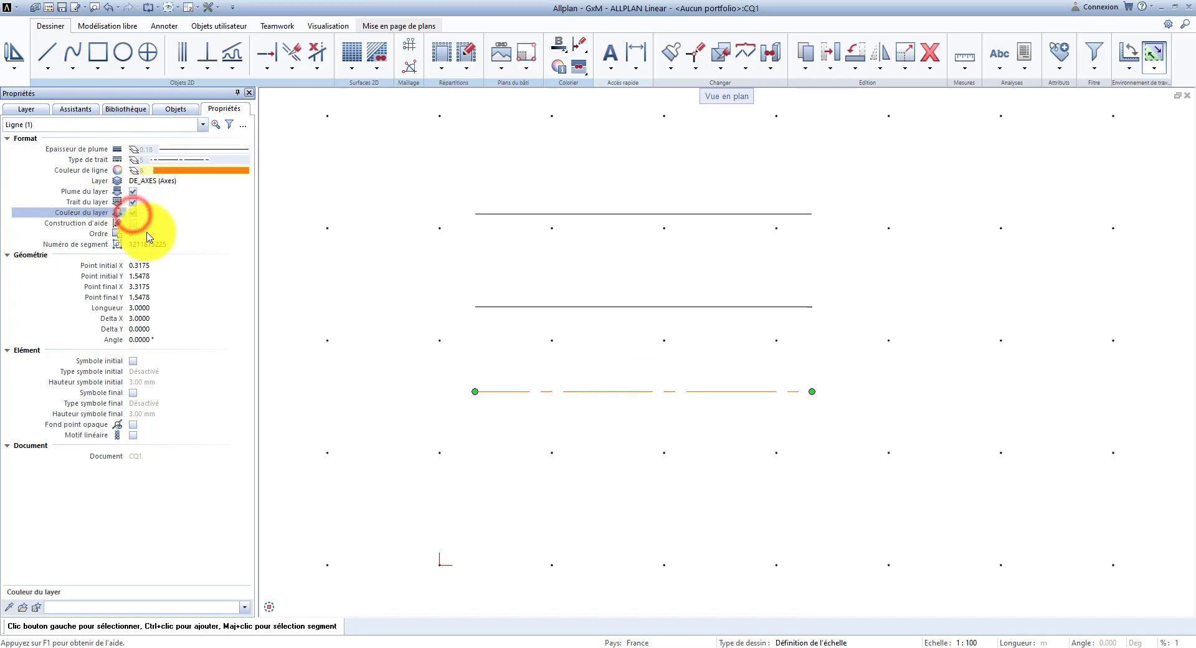
left_click(338, 407)
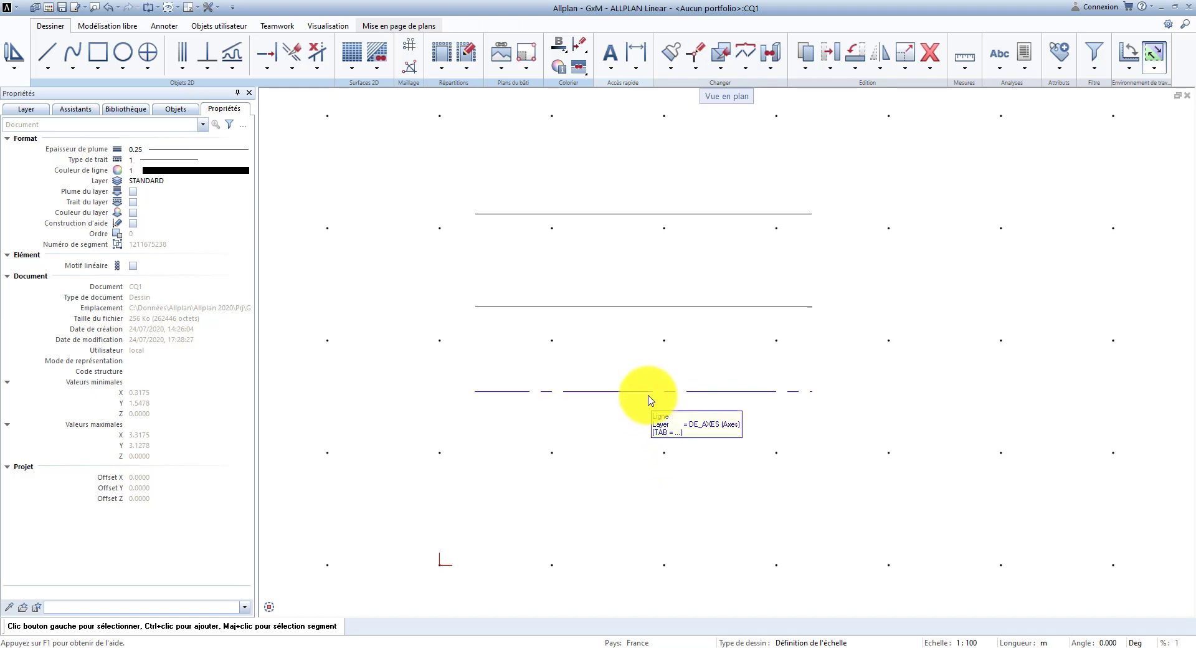
Turn off the layer-driven pen, line type and colour for the lowest line, and deselect it
left_click(525, 393)
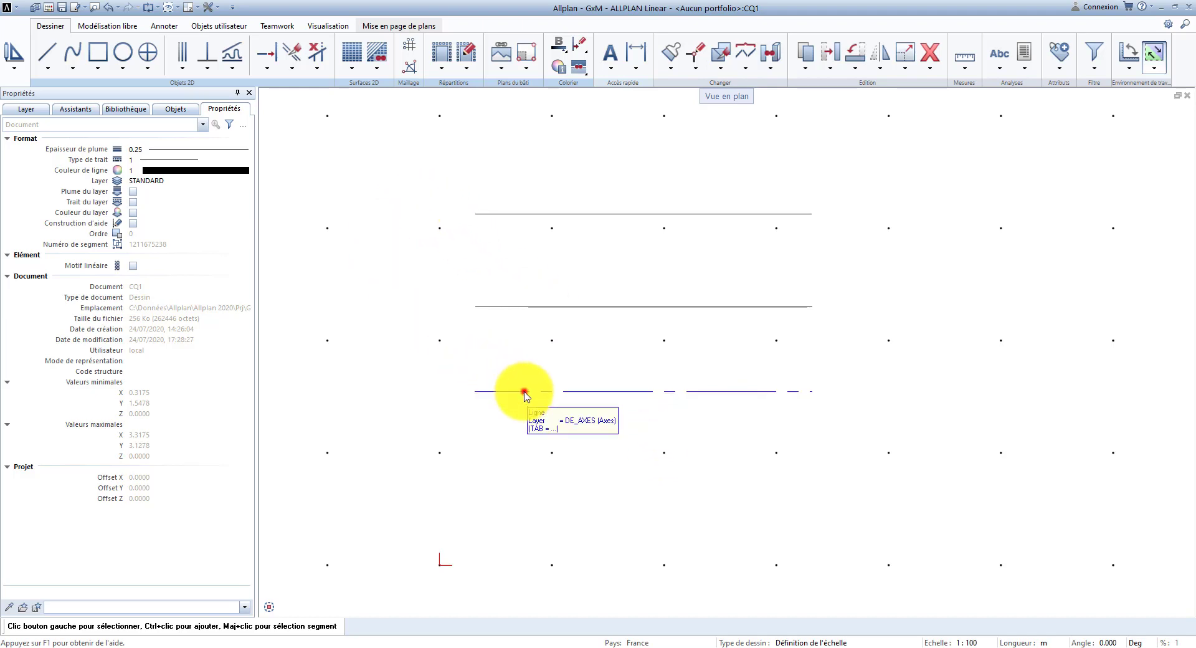
left_click(133, 202)
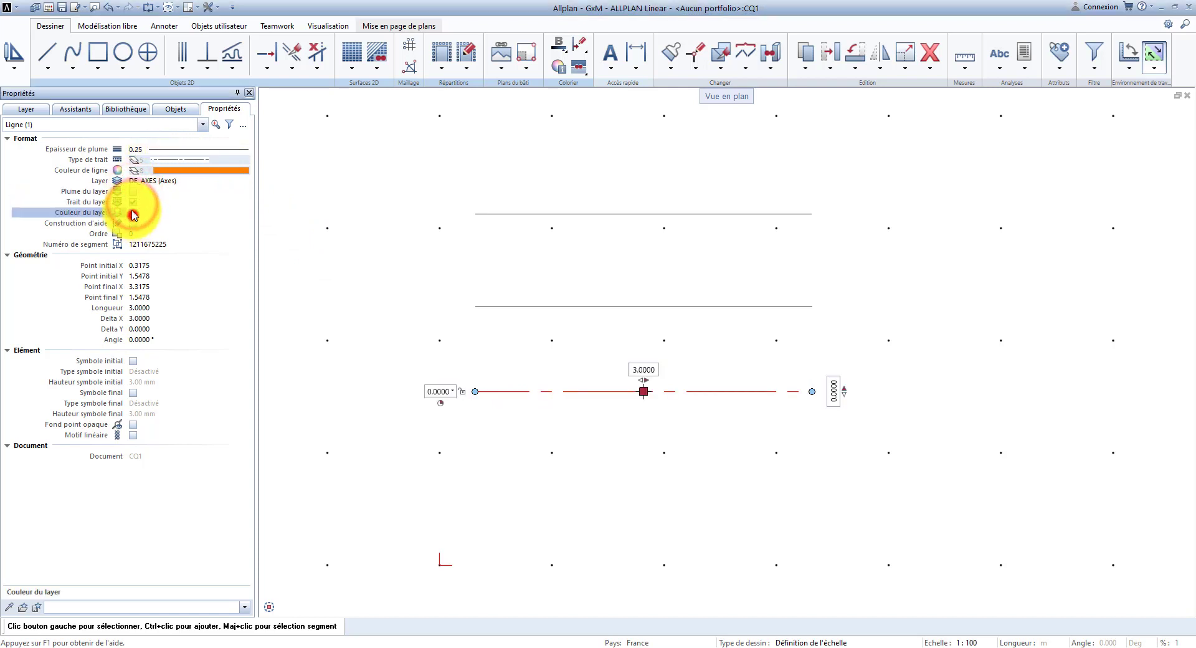
left_click(133, 202)
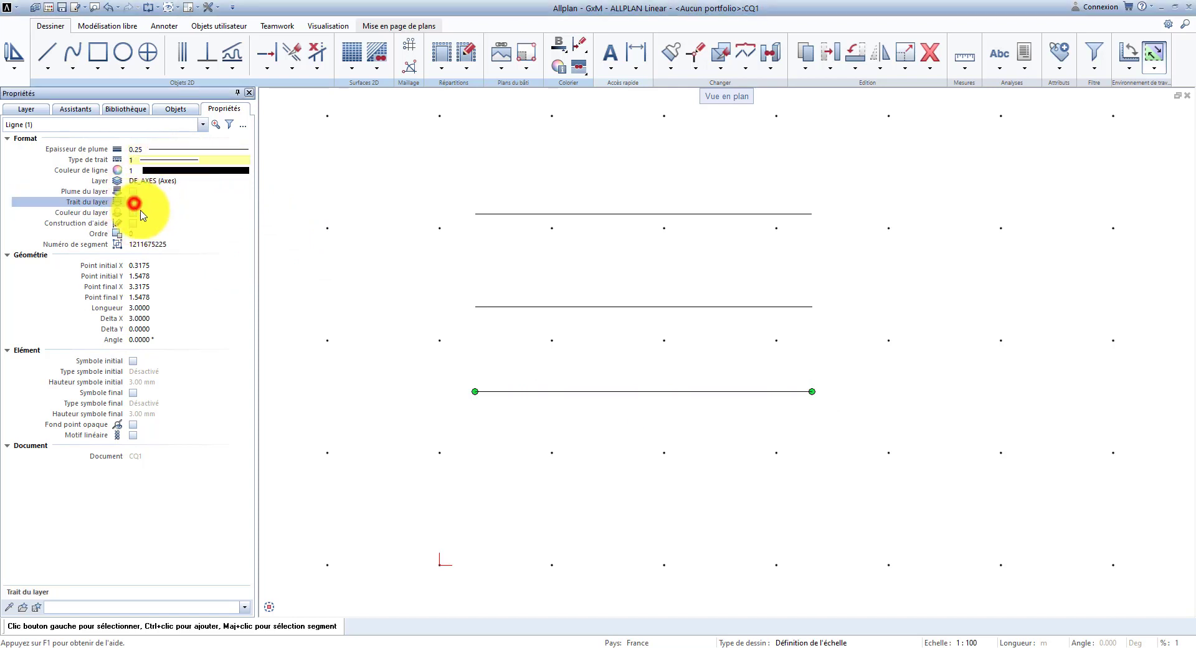
left_click(282, 304)
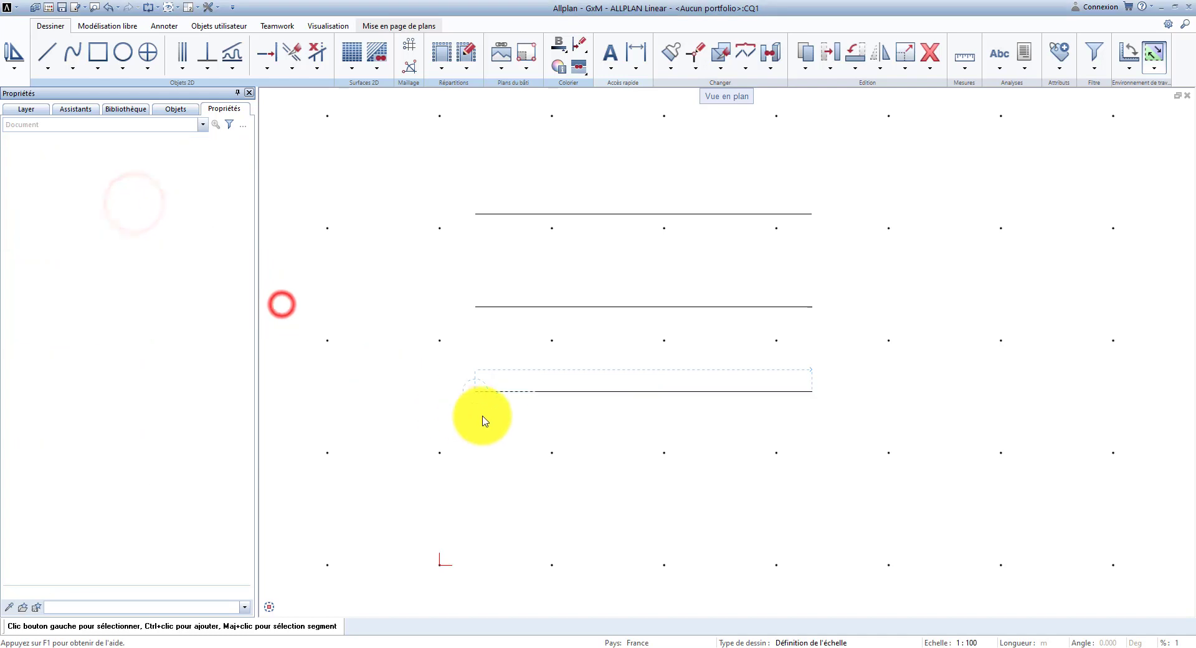
Give the lowest horizontal line a pen thickness of 1.40, line type 5 and blue colour 7, and deselect it
left_click(521, 393)
left_click(173, 151)
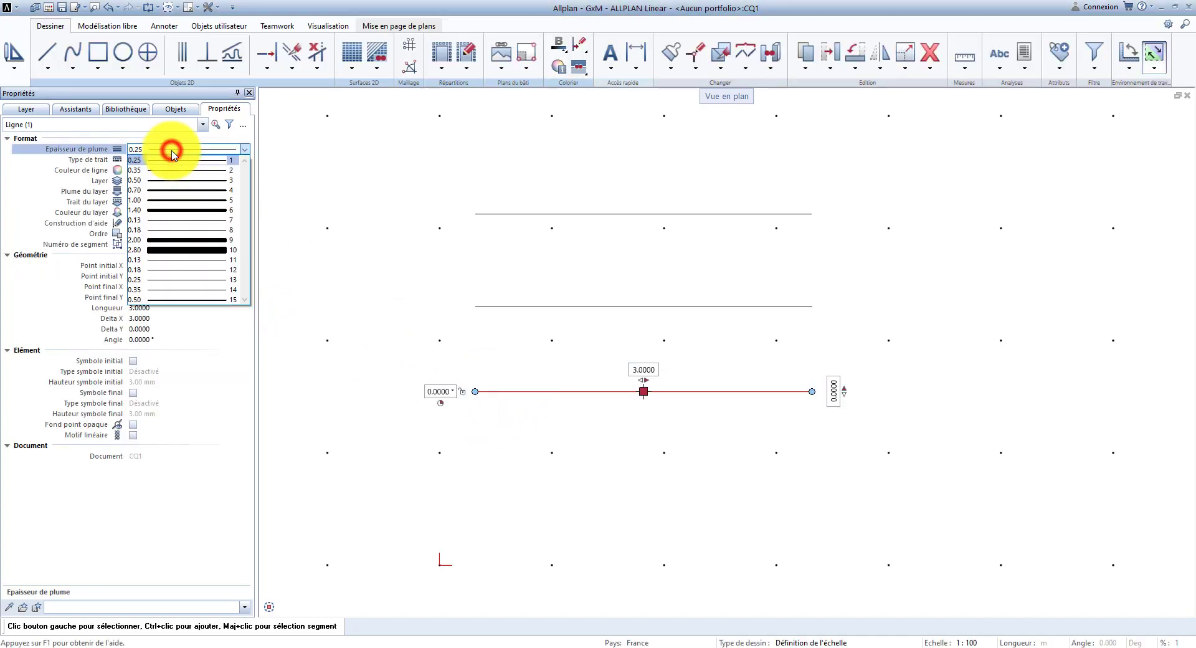
left_click(174, 213)
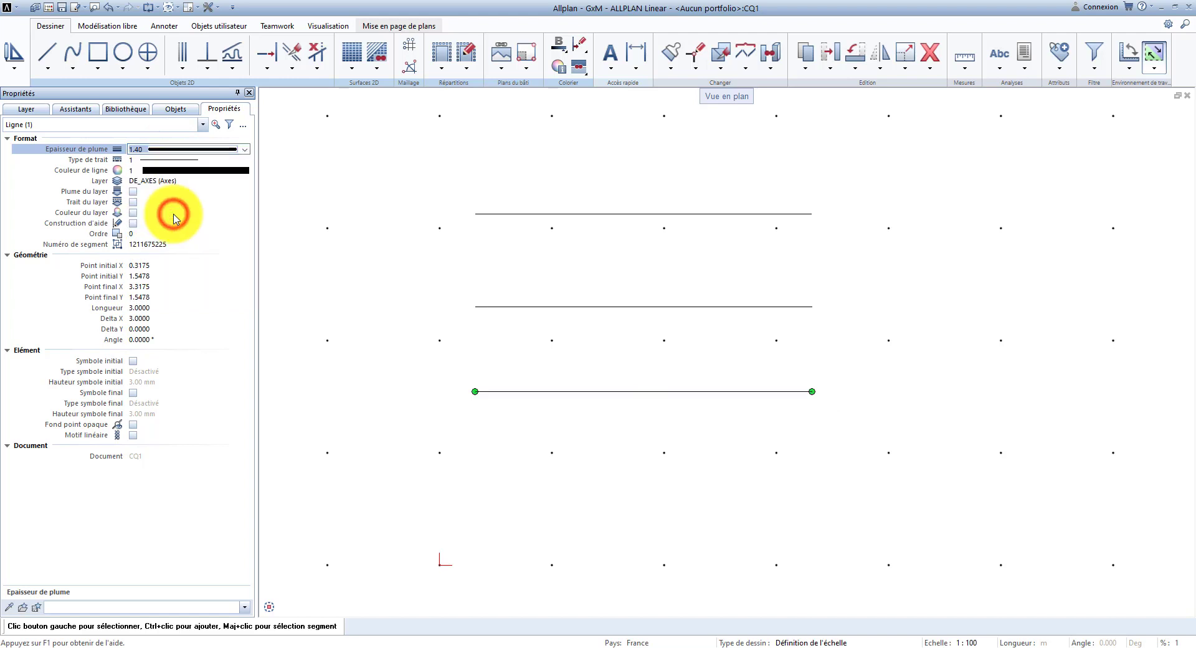
left_click(166, 161)
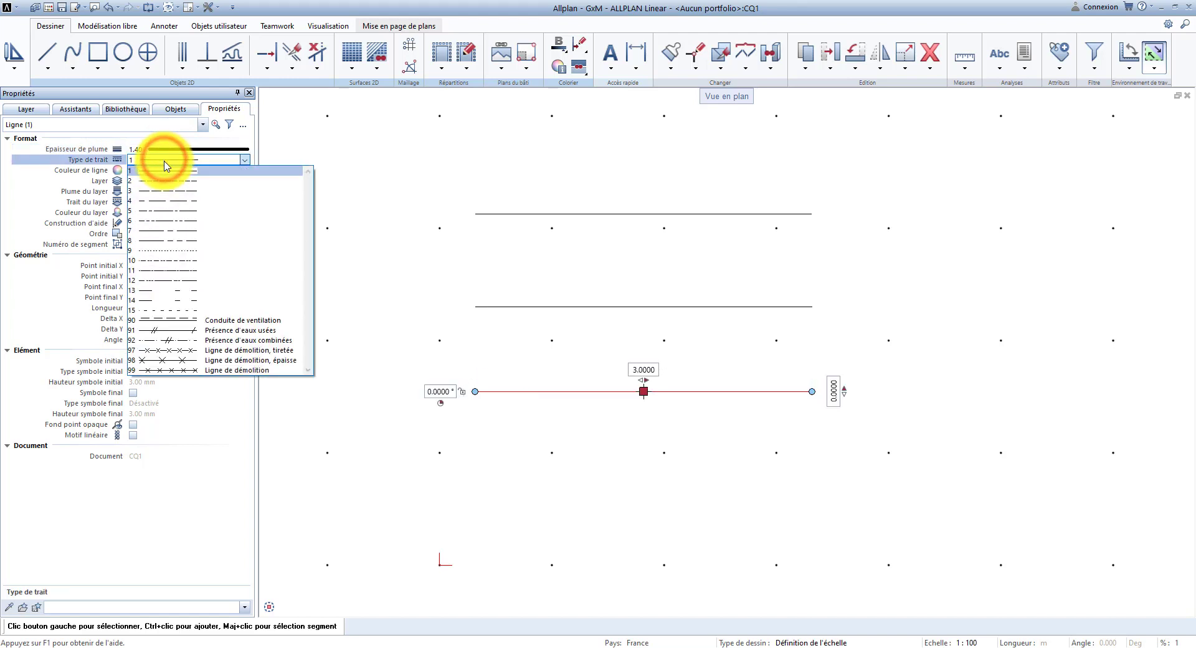
left_click(166, 213)
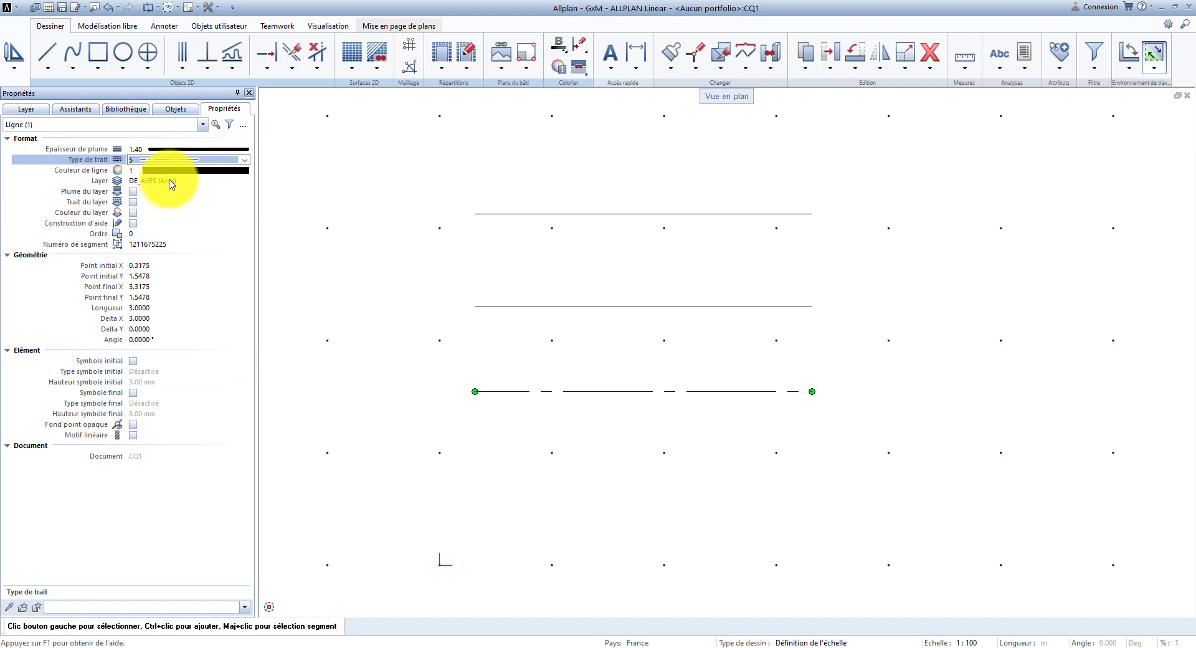
left_click(172, 171)
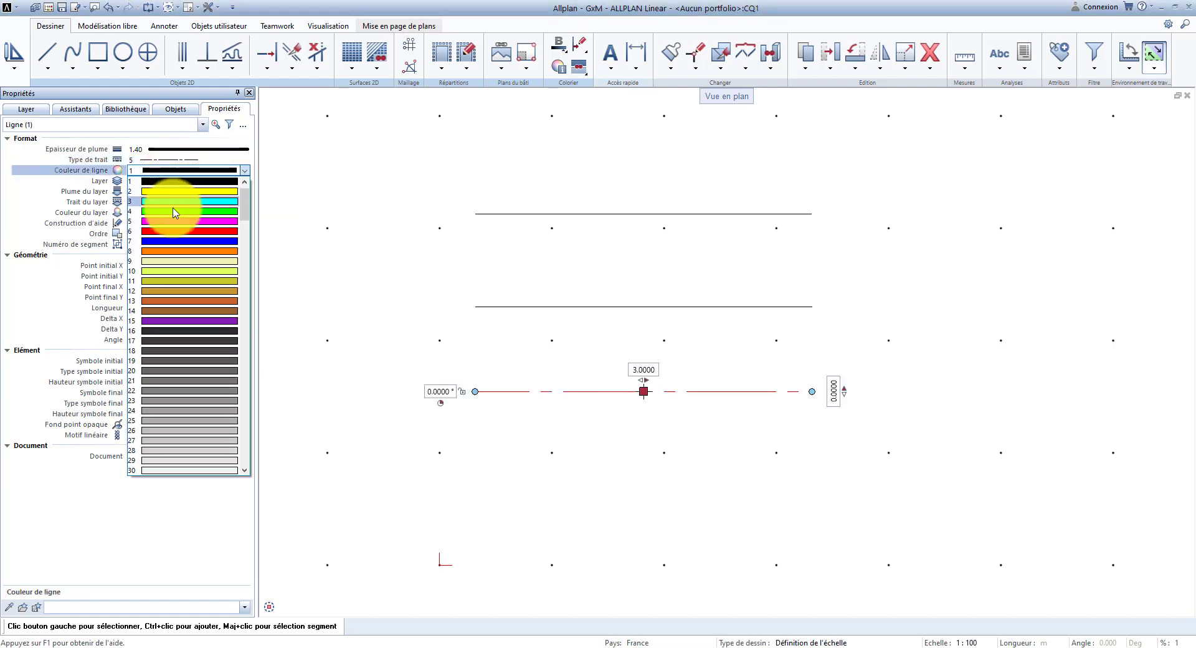
left_click(175, 242)
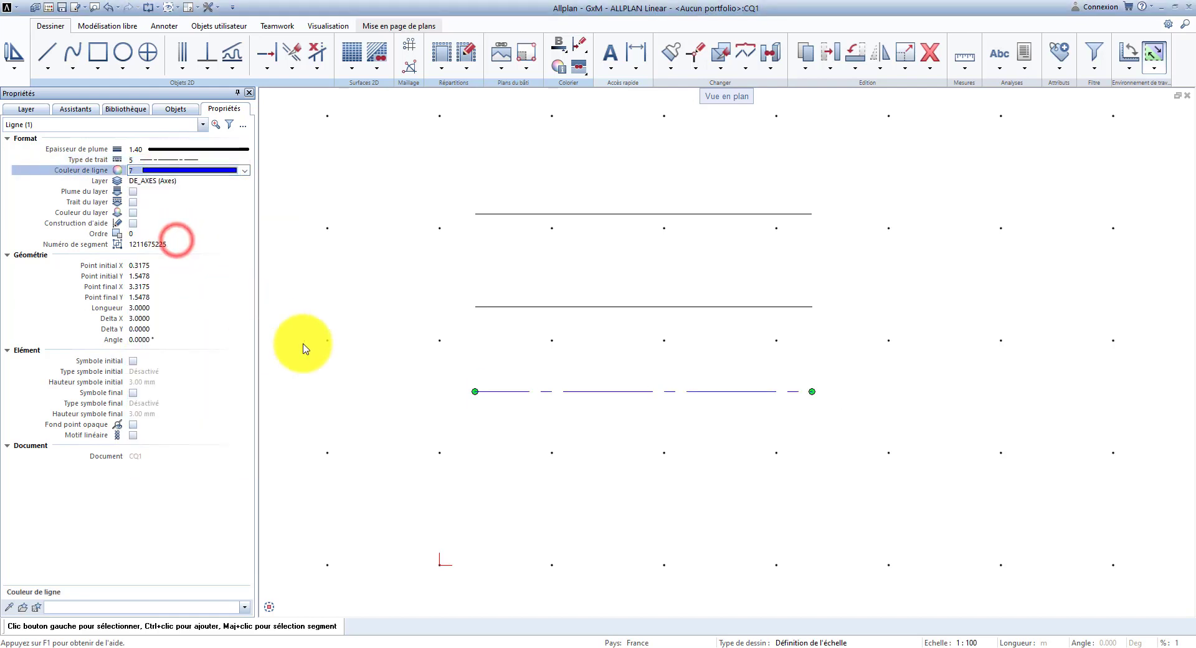
left_click(332, 365)
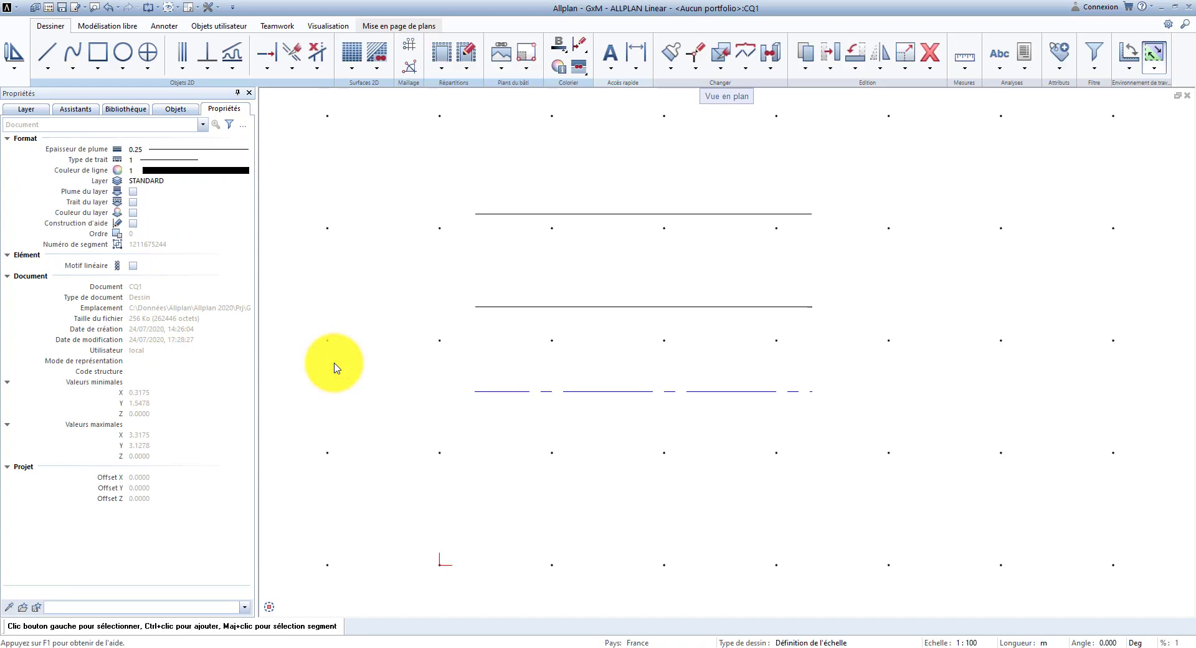
Turn on thick line display (Ligne épaisse) in the on-screen representation settings
left_click(179, 11)
left_click(185, 22)
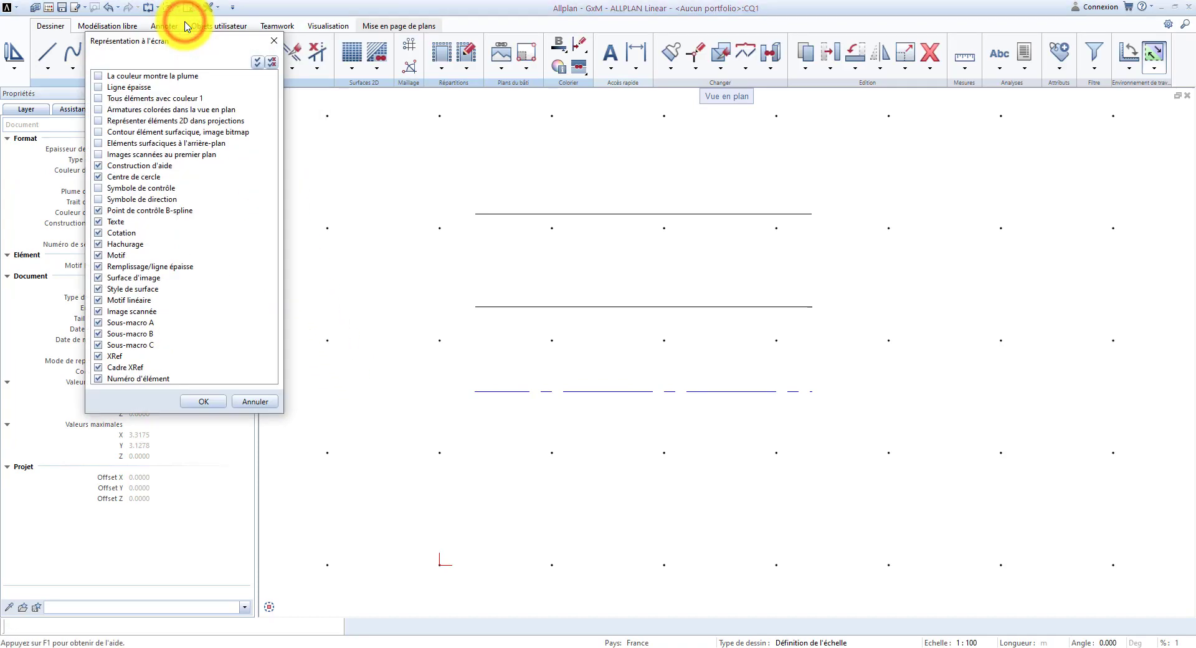
left_click(98, 88)
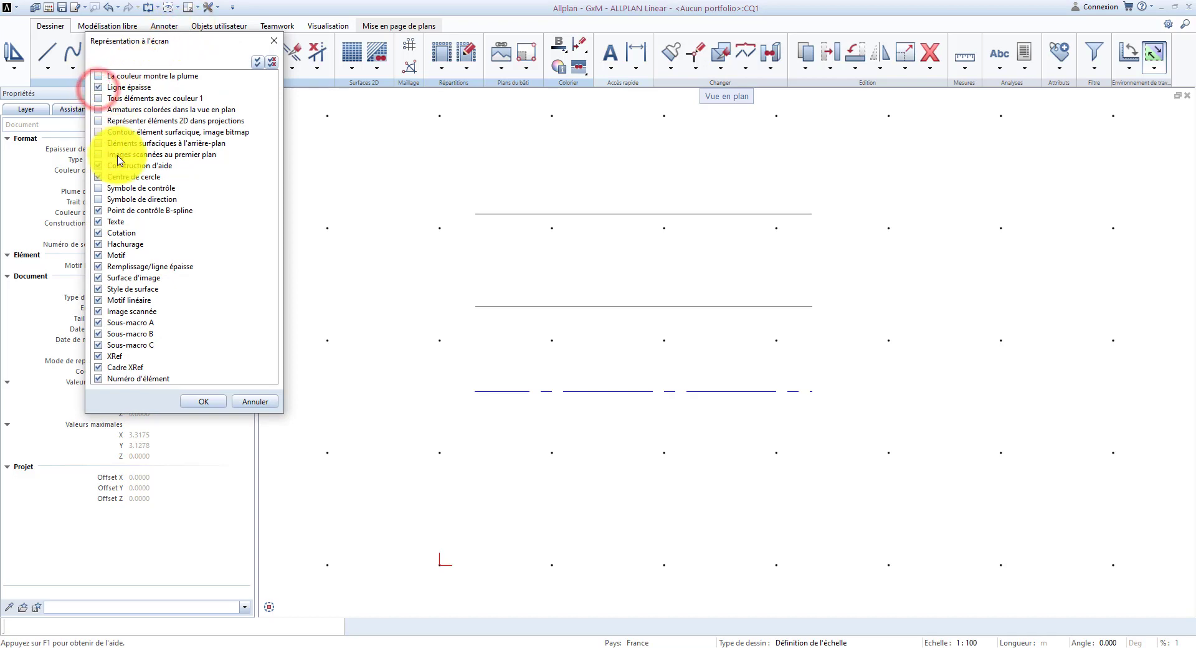
left_click(203, 401)
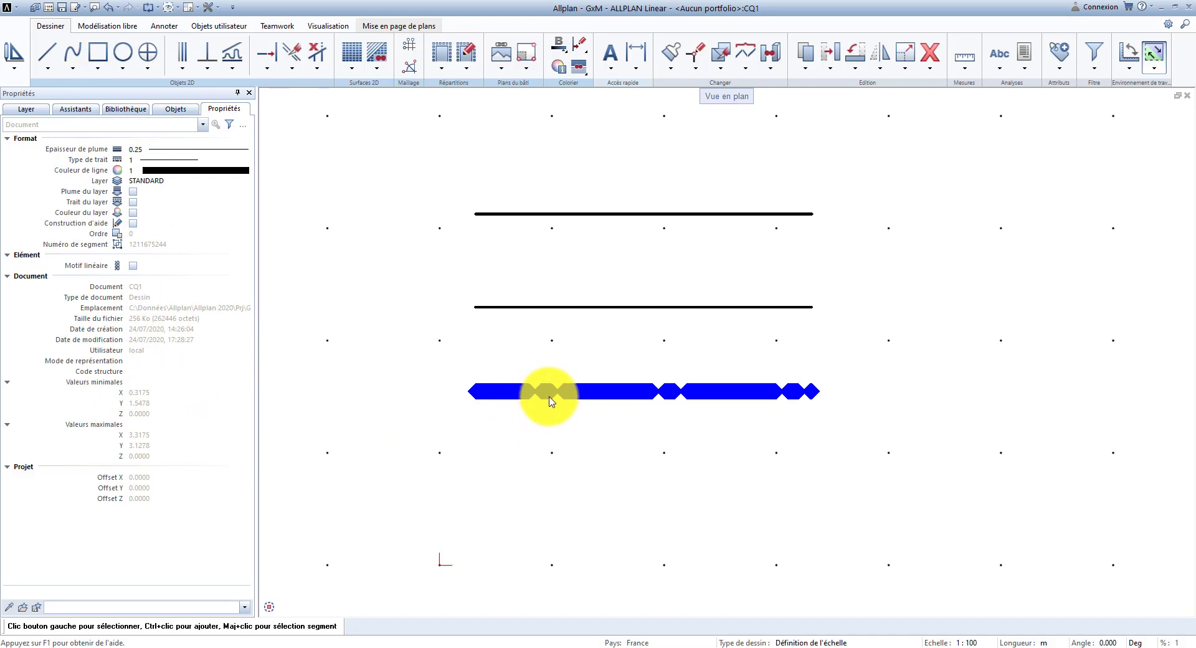
Try a pen thickness of 0.50 on the lowest line, set it to 0.25 instead, and deselect the line
left_click(548, 396)
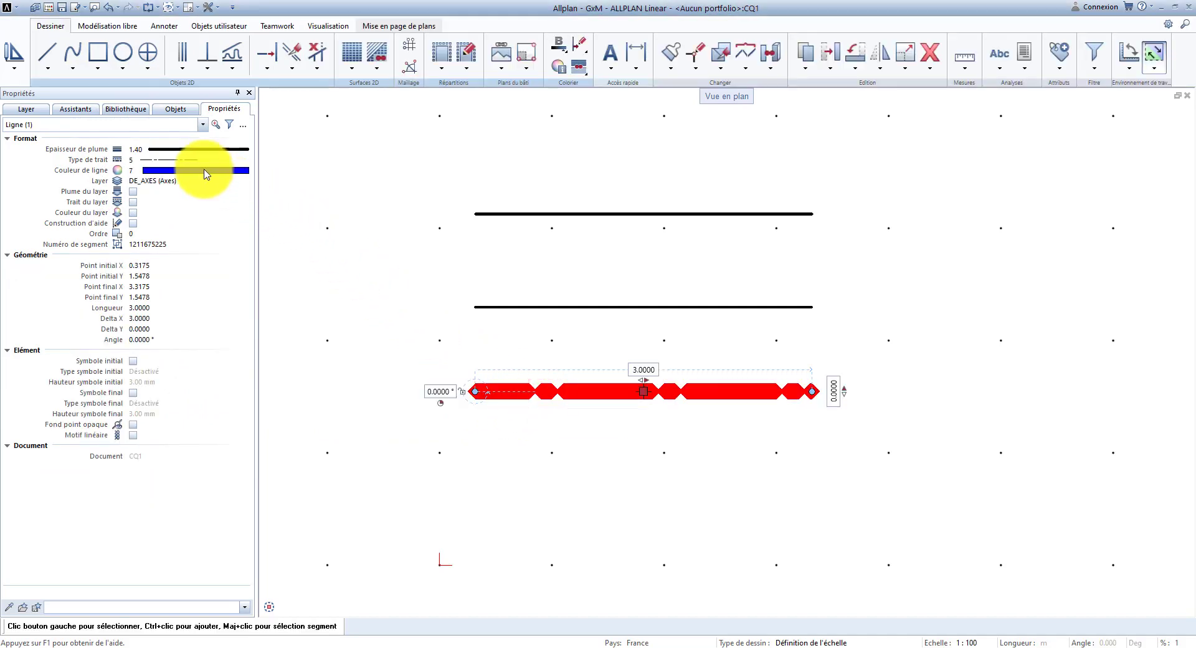
left_click(205, 171)
left_click(202, 166)
left_click(190, 149)
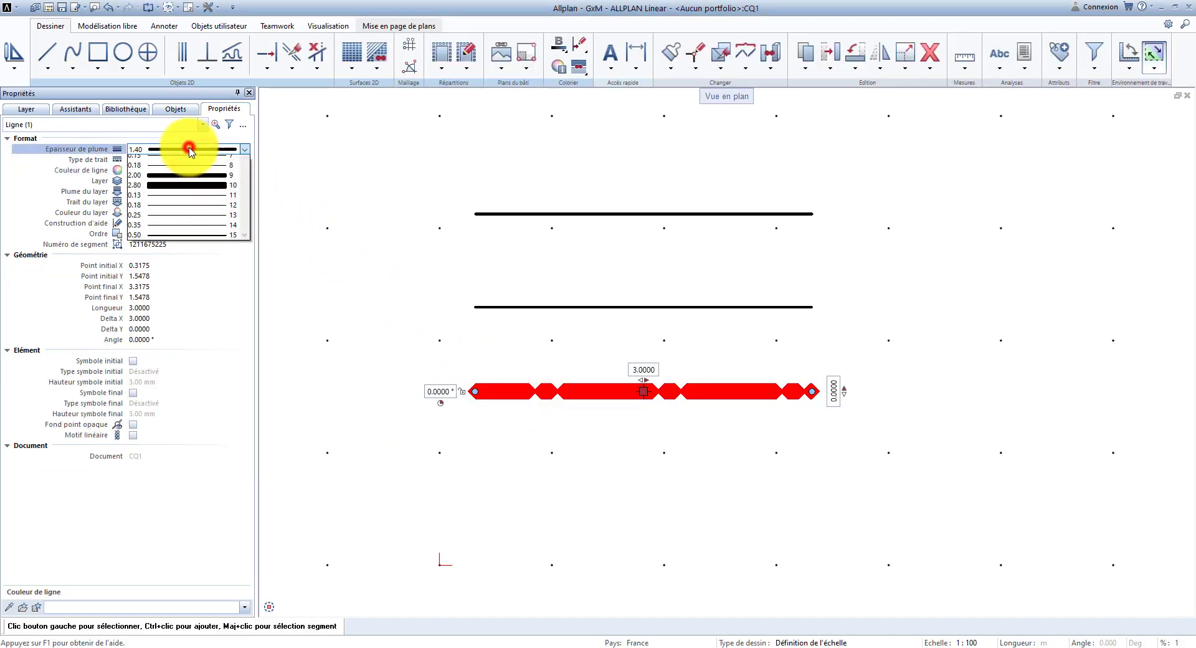
left_click(179, 182)
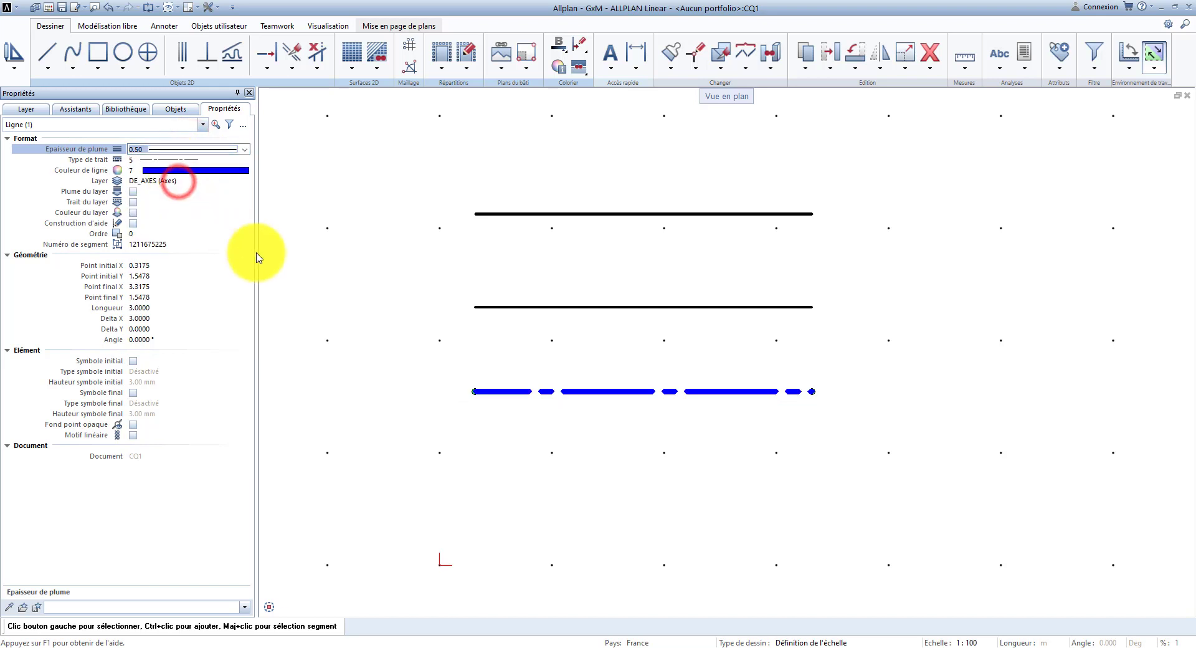
left_click(182, 152)
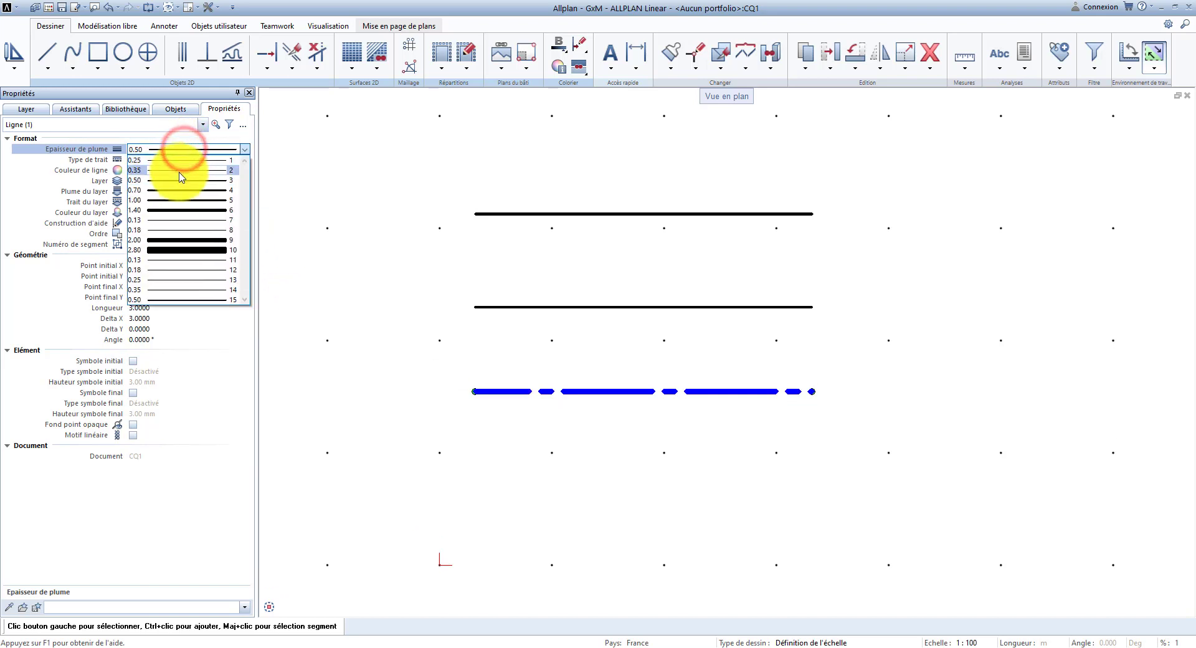
left_click(191, 160)
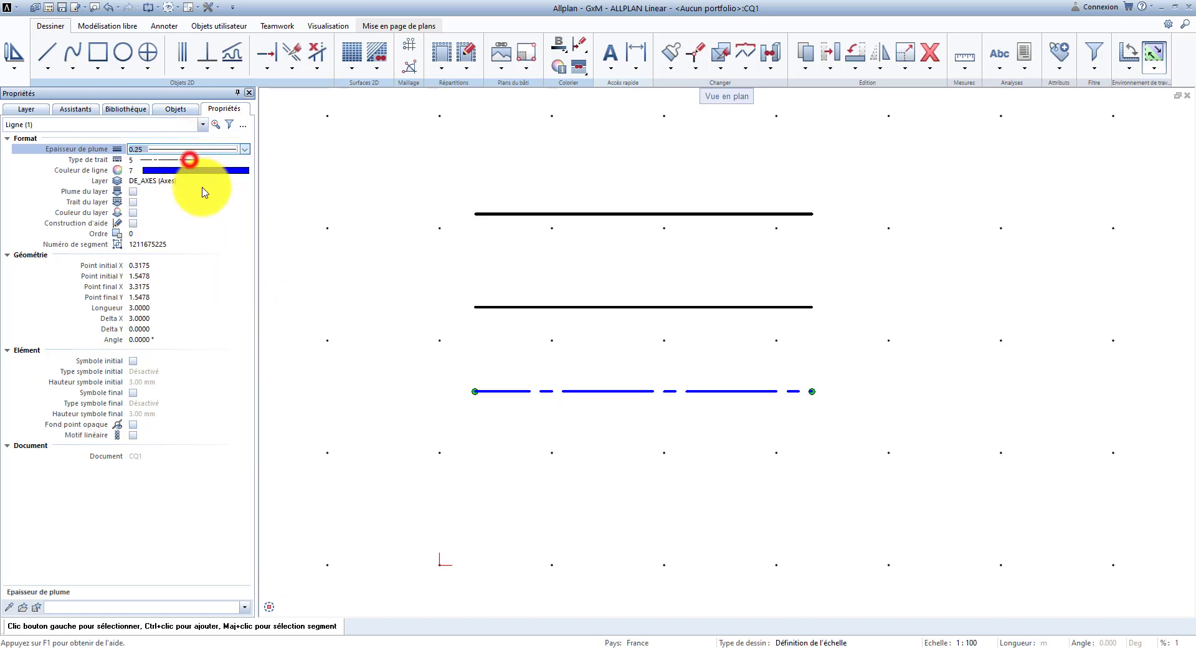
left_click(368, 396)
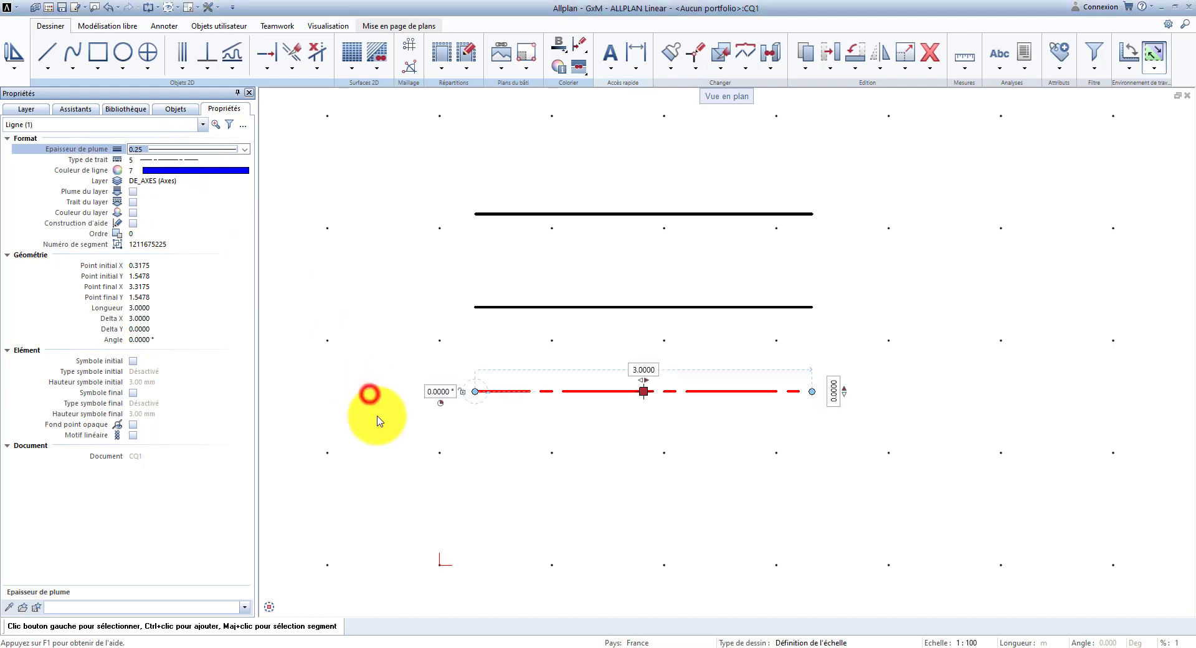
Change the drawing scale successively to 1:200, 1:500, 1:50 and 1:10, and return it to 1:100
left_click(977, 643)
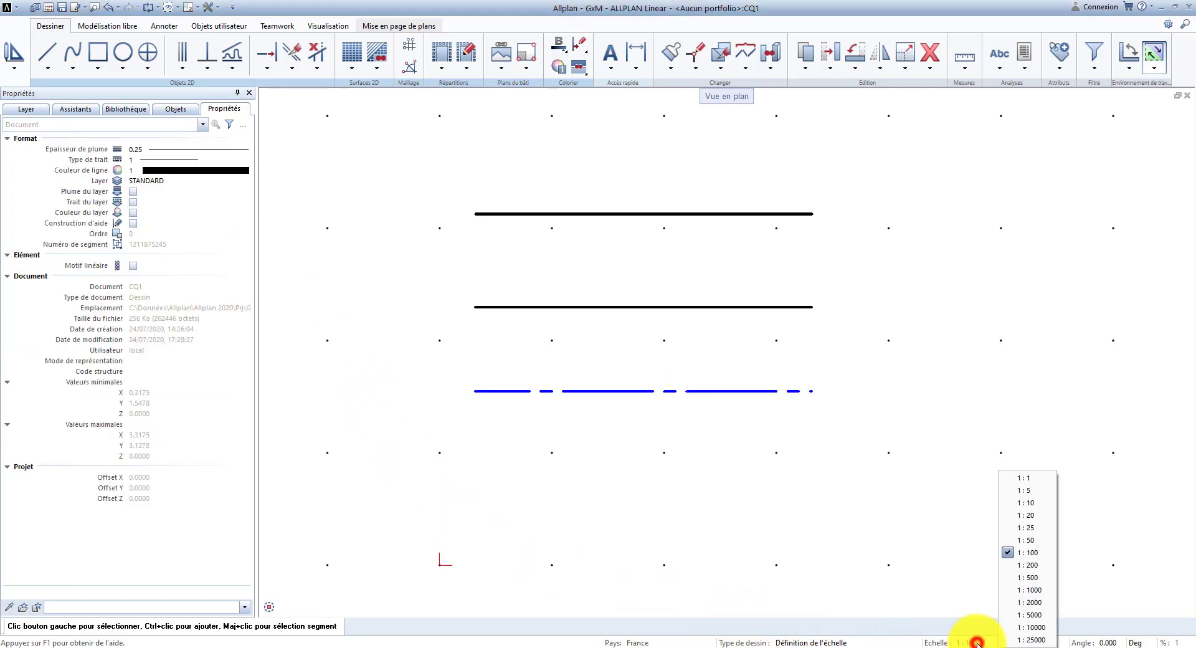
left_click(1032, 566)
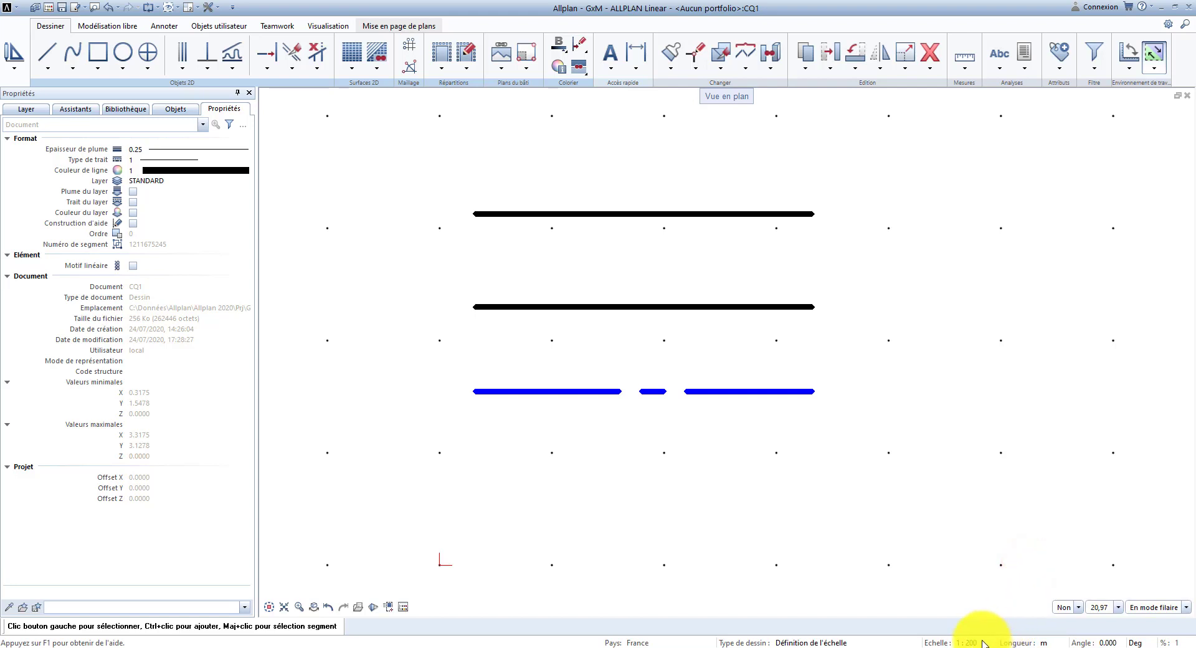
left_click(977, 642)
left_click(1030, 578)
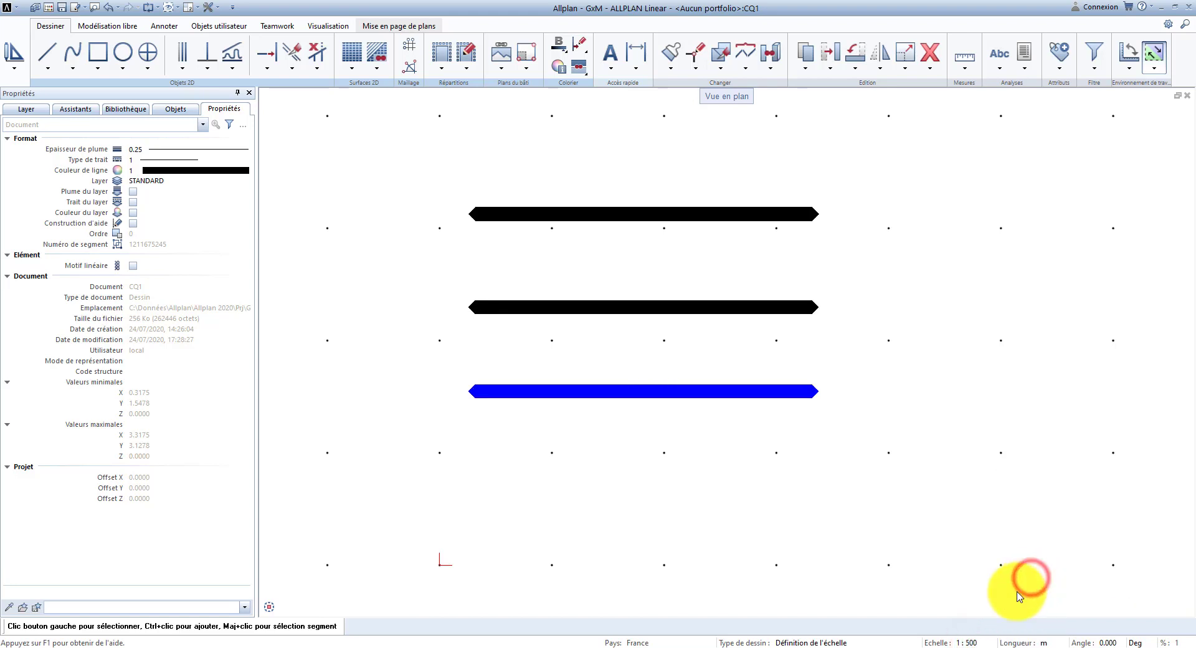
left_click(977, 642)
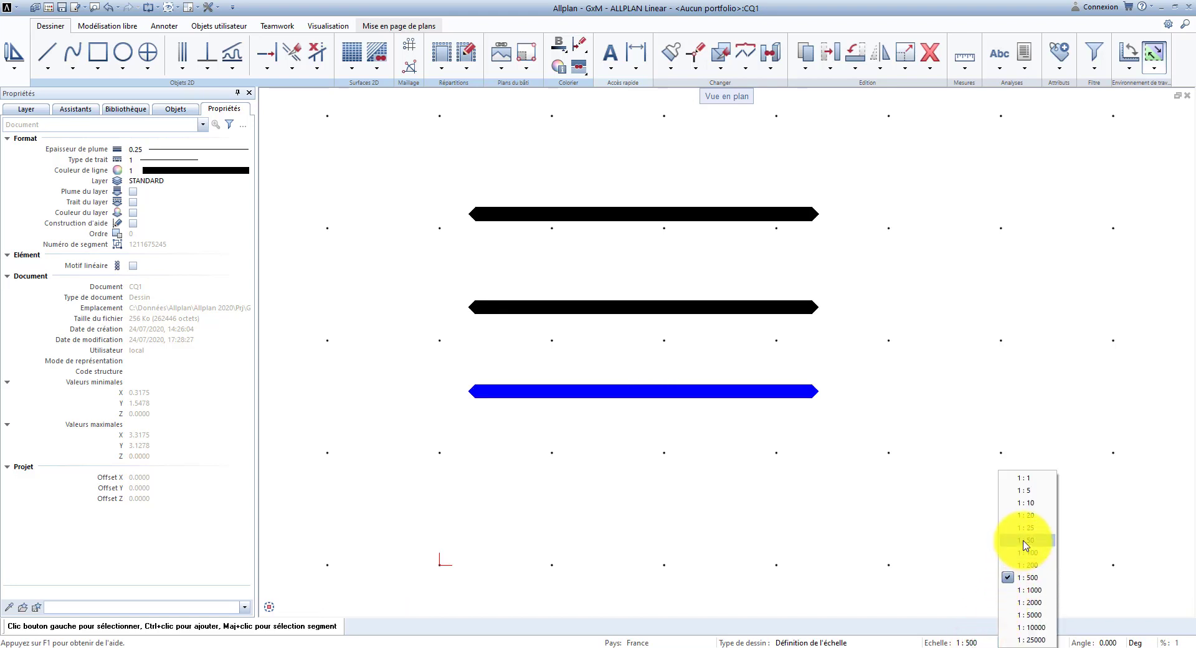
left_click(1025, 541)
left_click(978, 643)
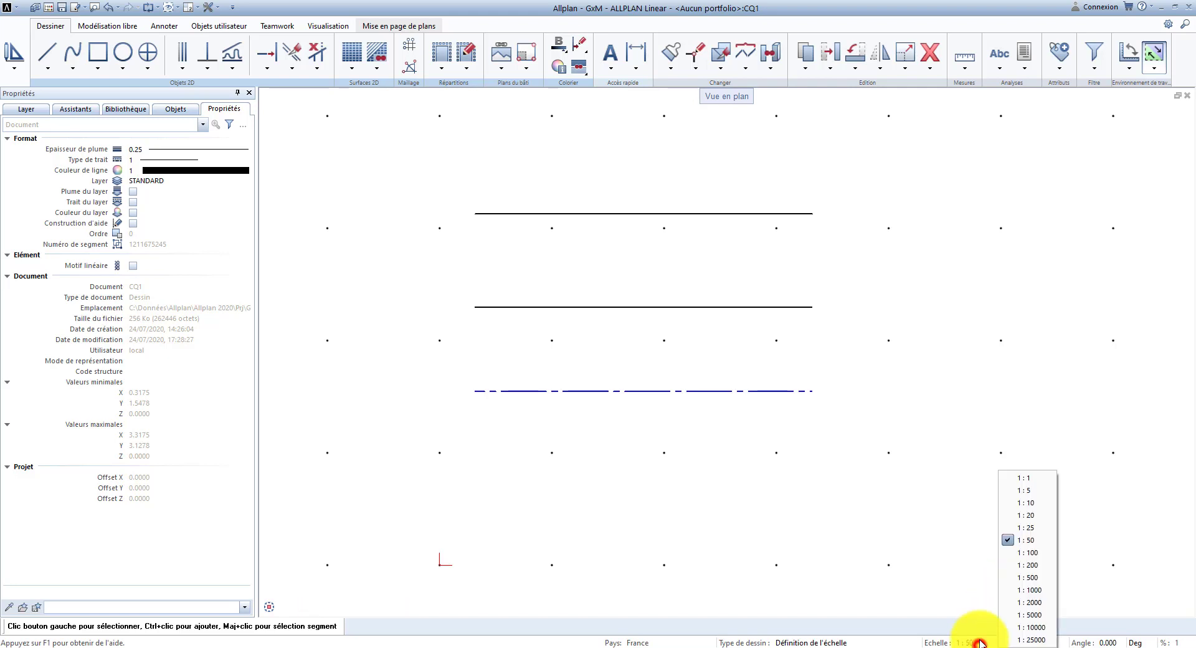
left_click(1027, 504)
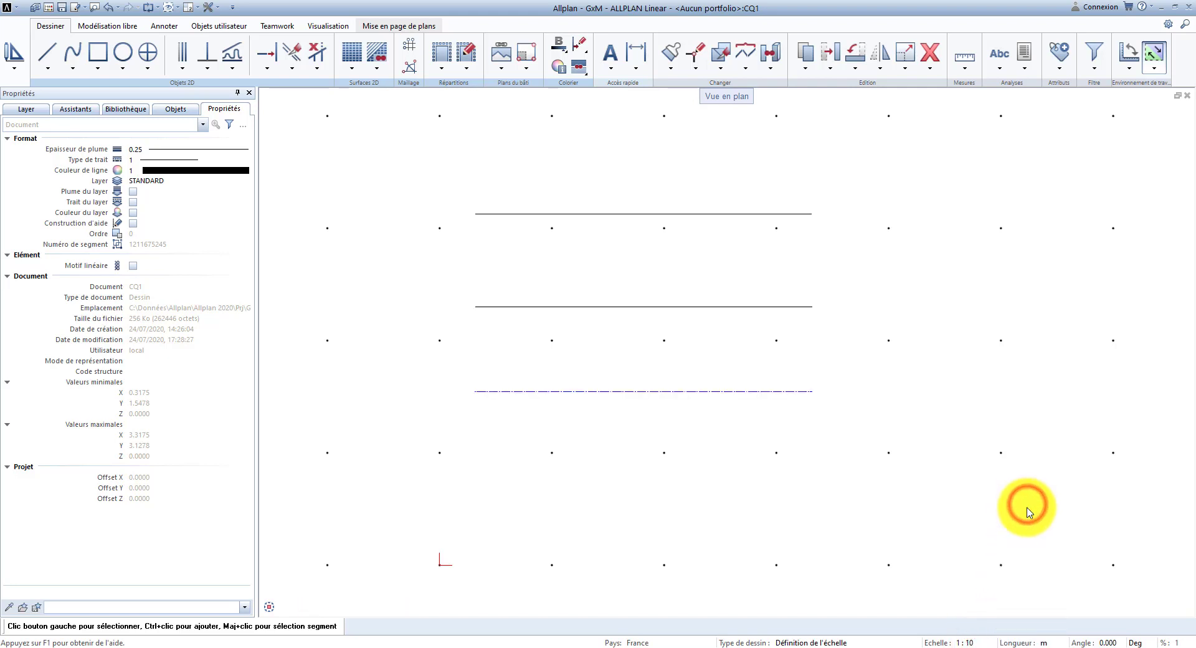
left_click(969, 643)
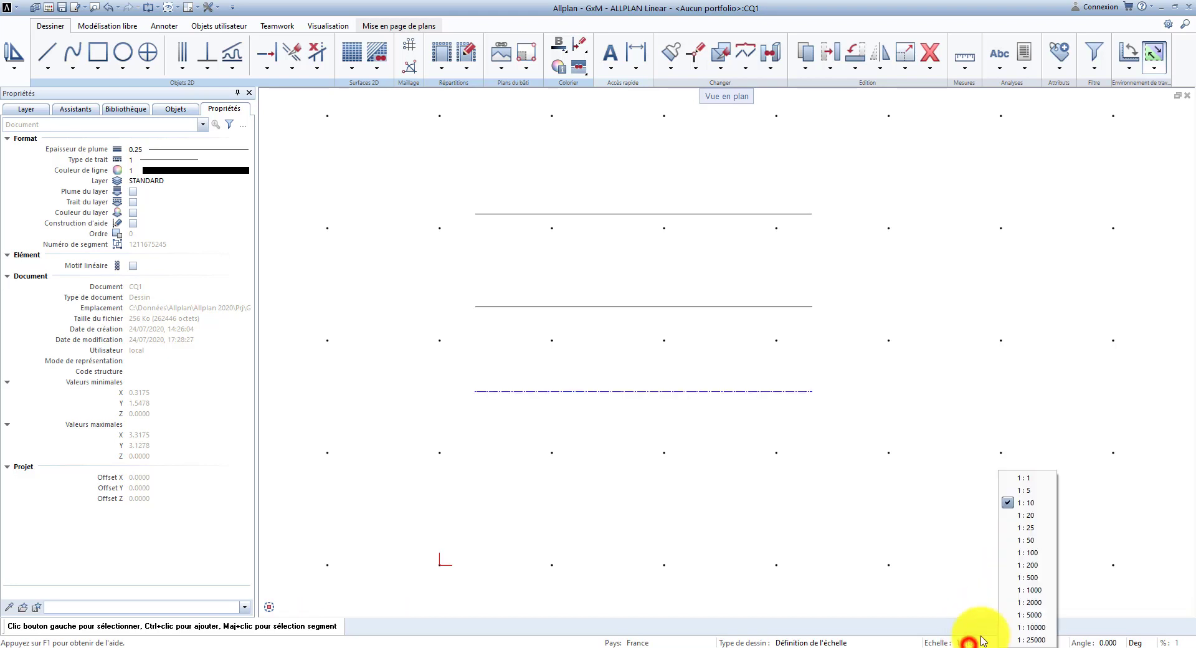
left_click(1031, 553)
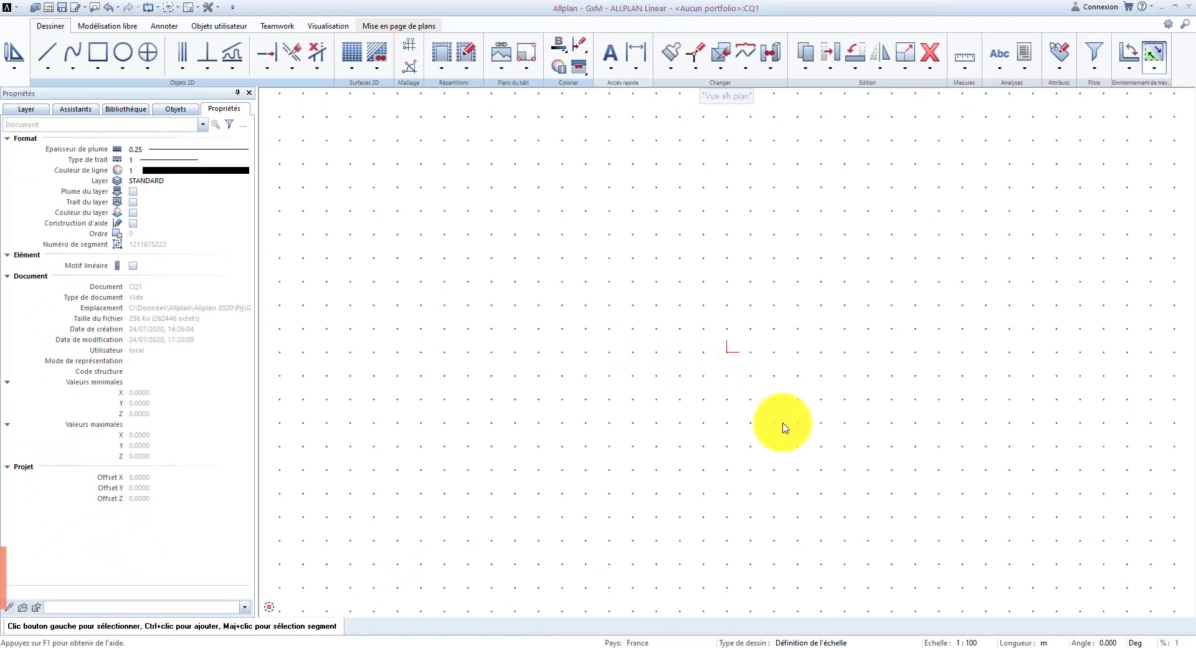
Switch the length unit to dm and then to mm, and draw a horizontal line 3000 mm long above the origin
left_click(1046, 642)
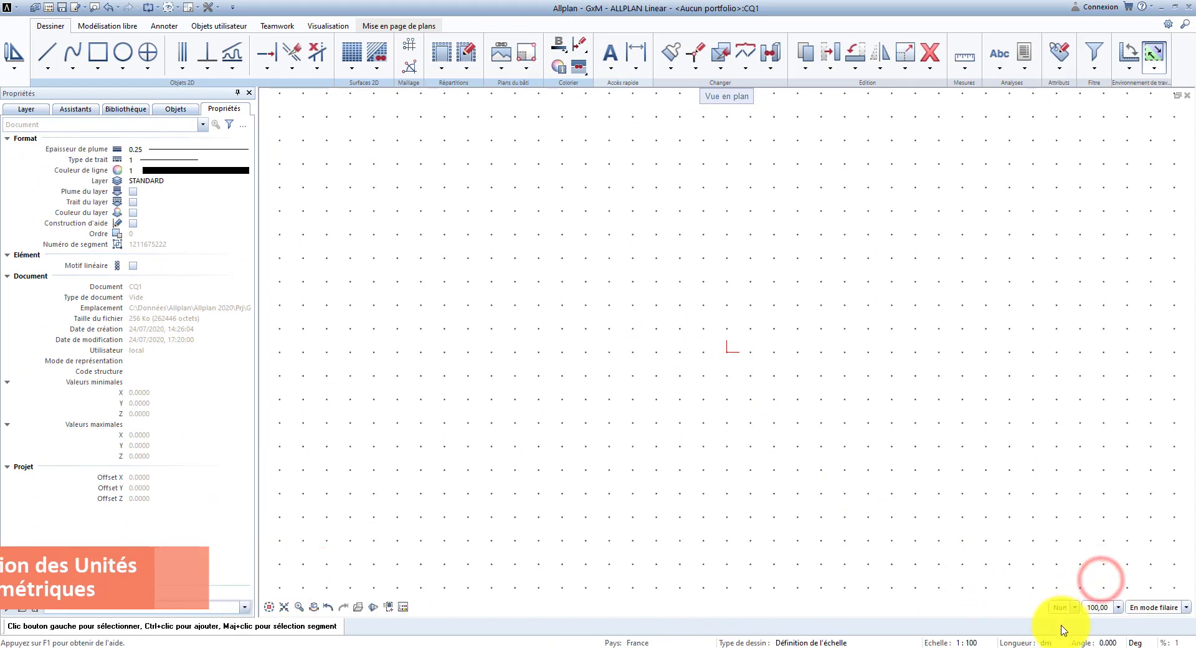
left_click(1047, 642)
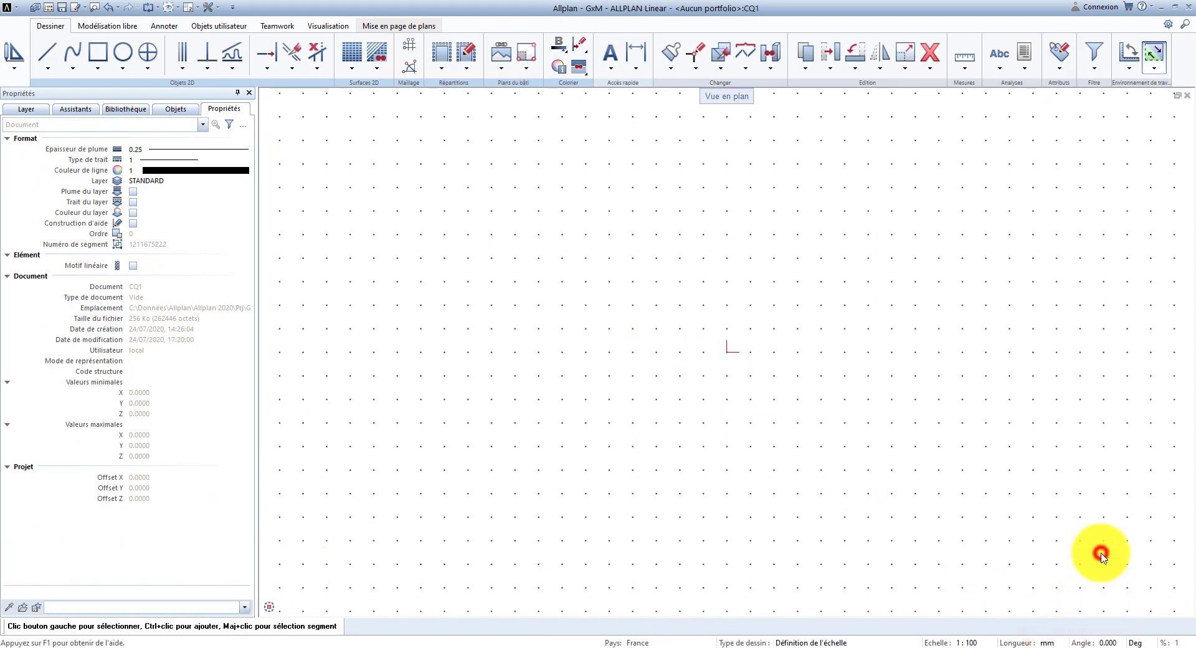
left_click(46, 54)
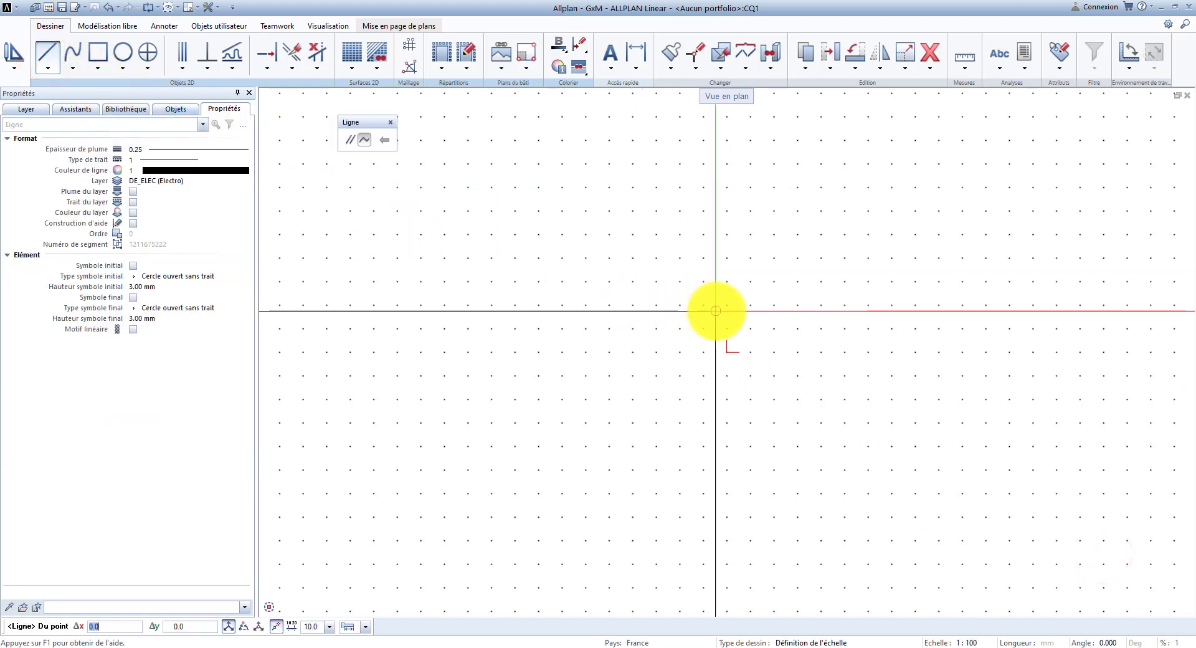
left_click(717, 311)
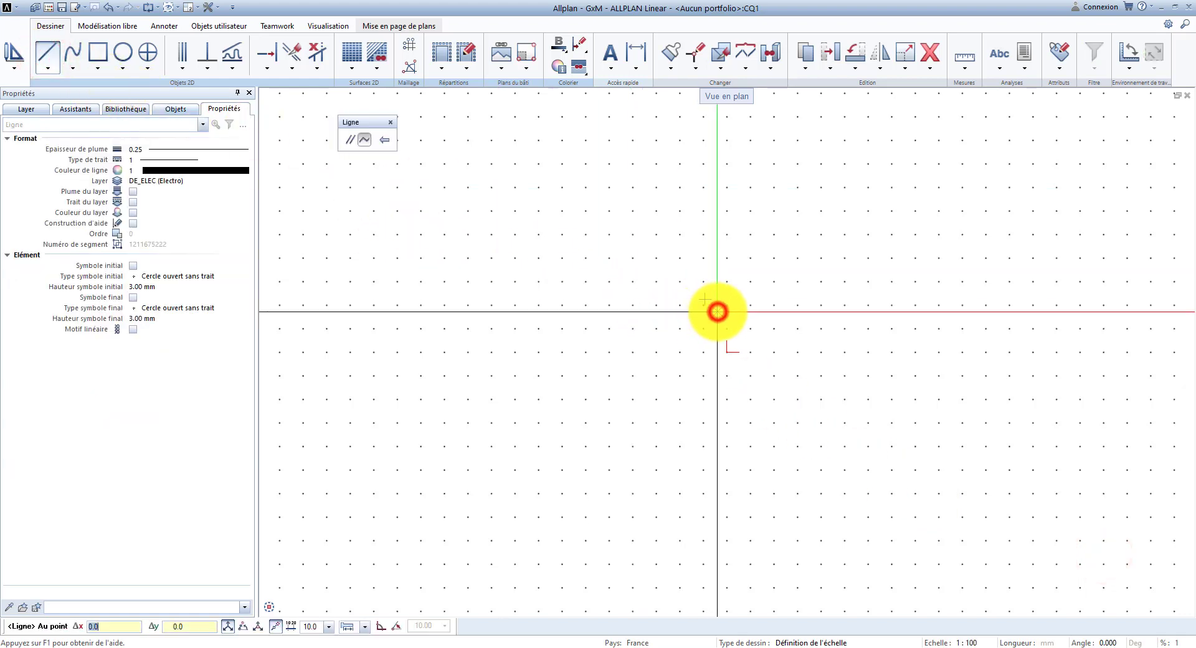
left_click(792, 312)
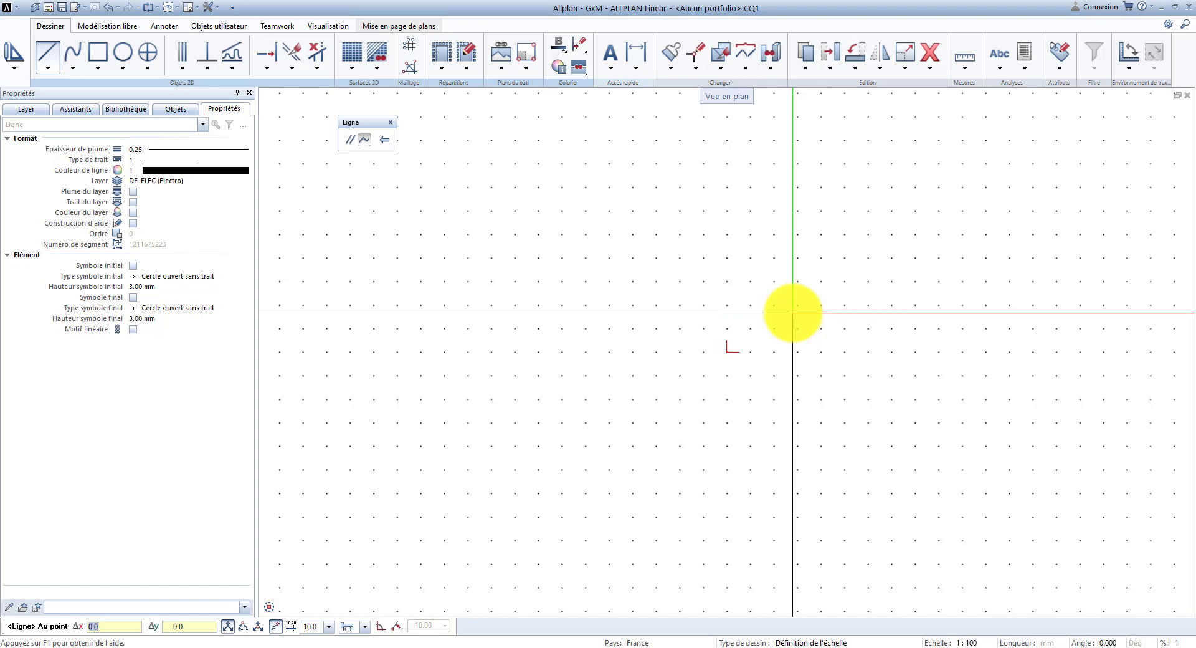
key("Escape")
key("Escape")
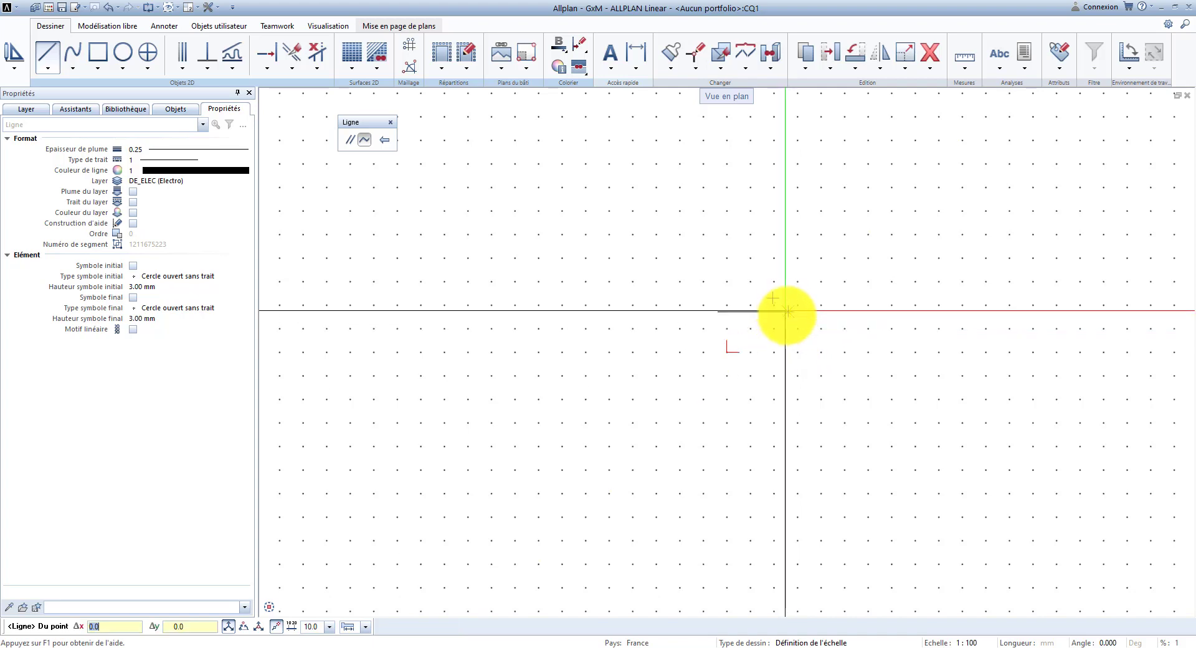
Select the horizontal line to check its length in the current unit, and deselect it
scroll(789, 315, "up", 3)
left_click(757, 314)
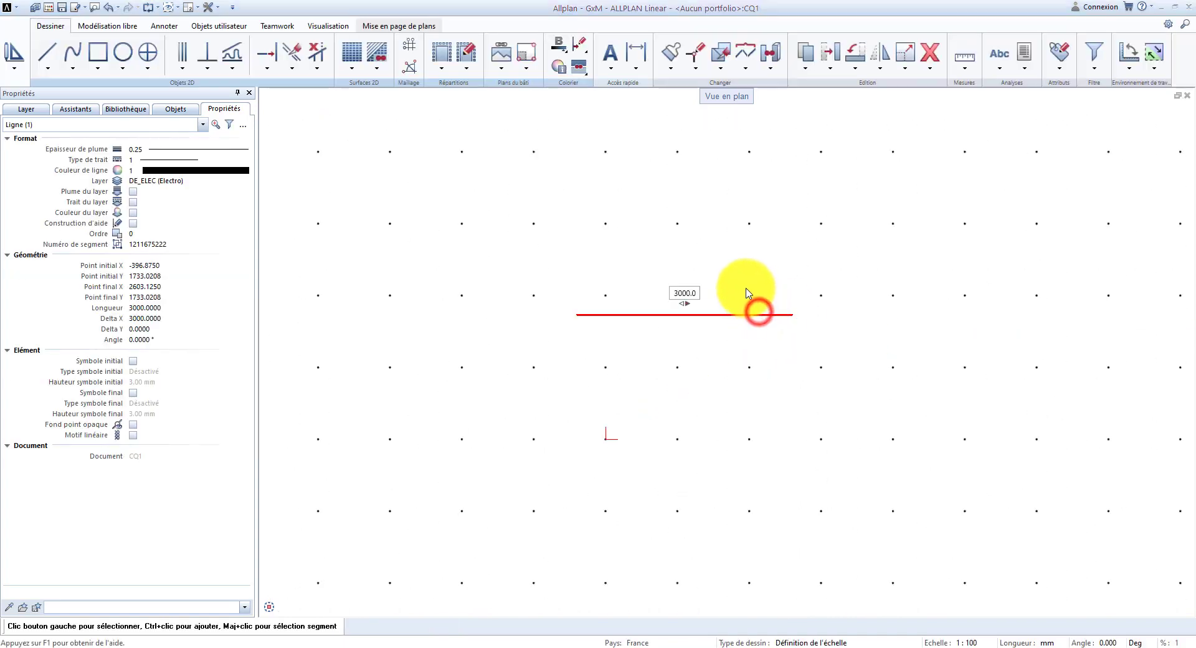
key("Escape")
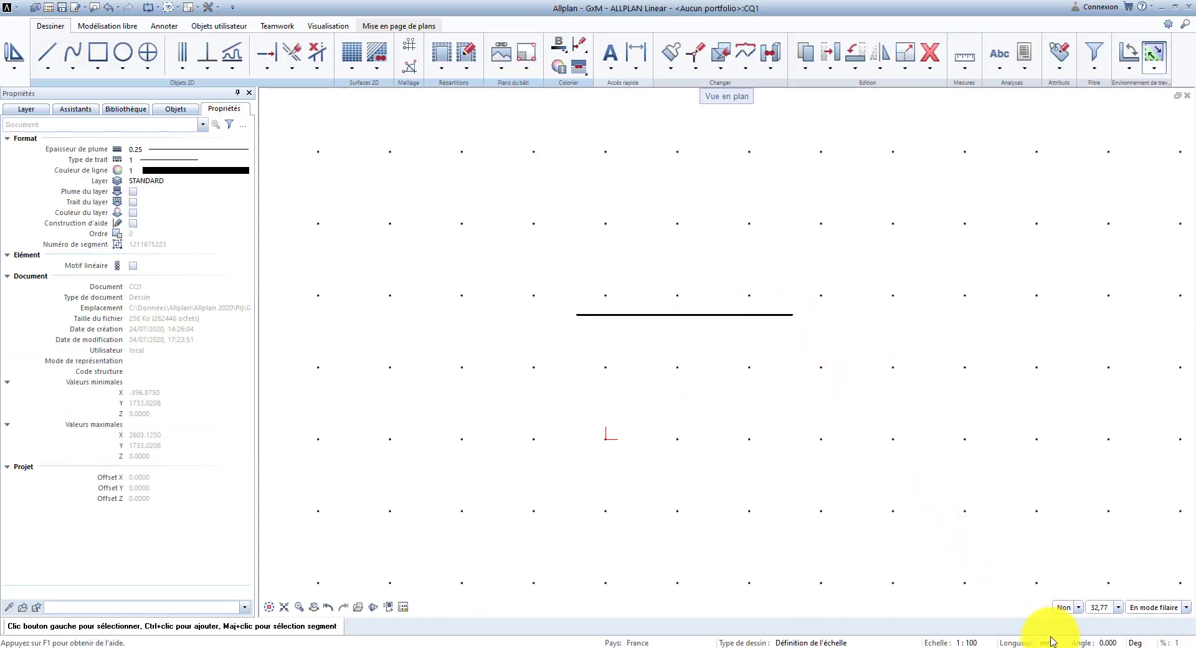
Switch the length unit to m and draw a horizontal line 3 m long above the existing one
left_click(1051, 643)
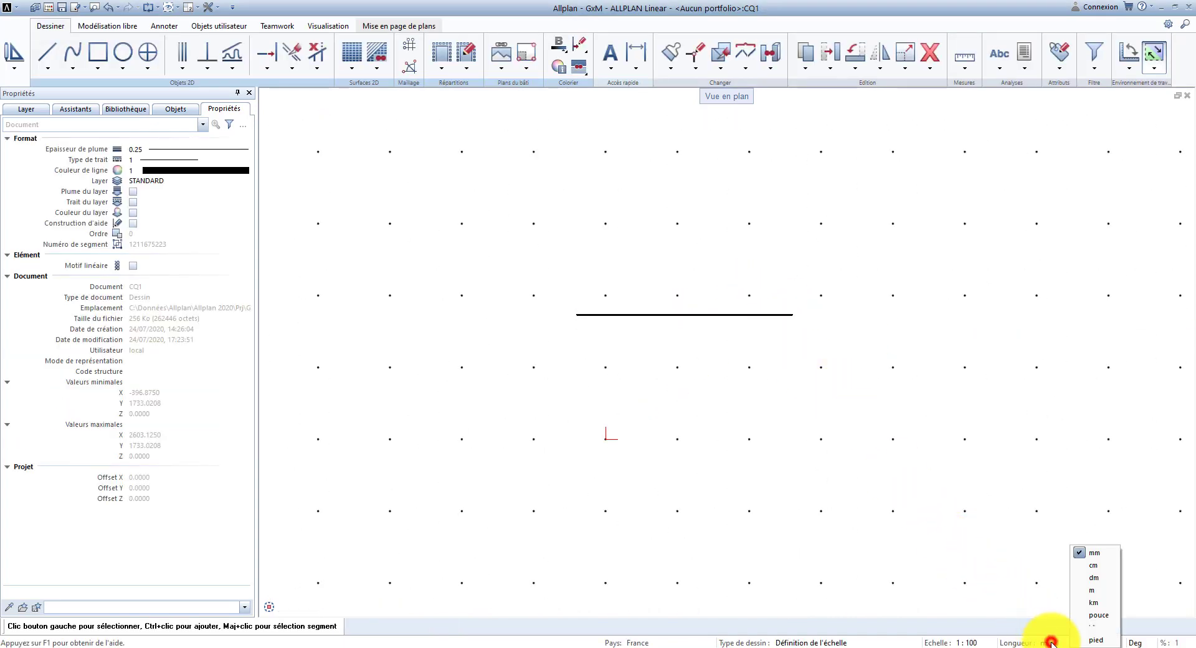
left_click(1097, 590)
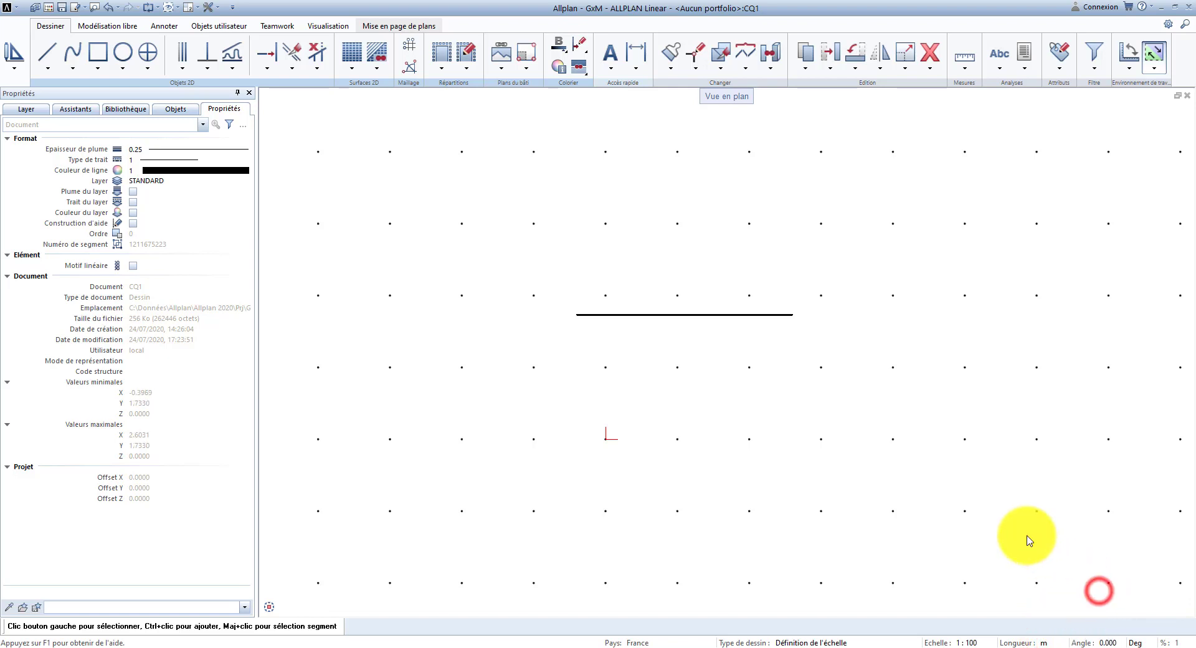
left_click(52, 54)
left_click(577, 266)
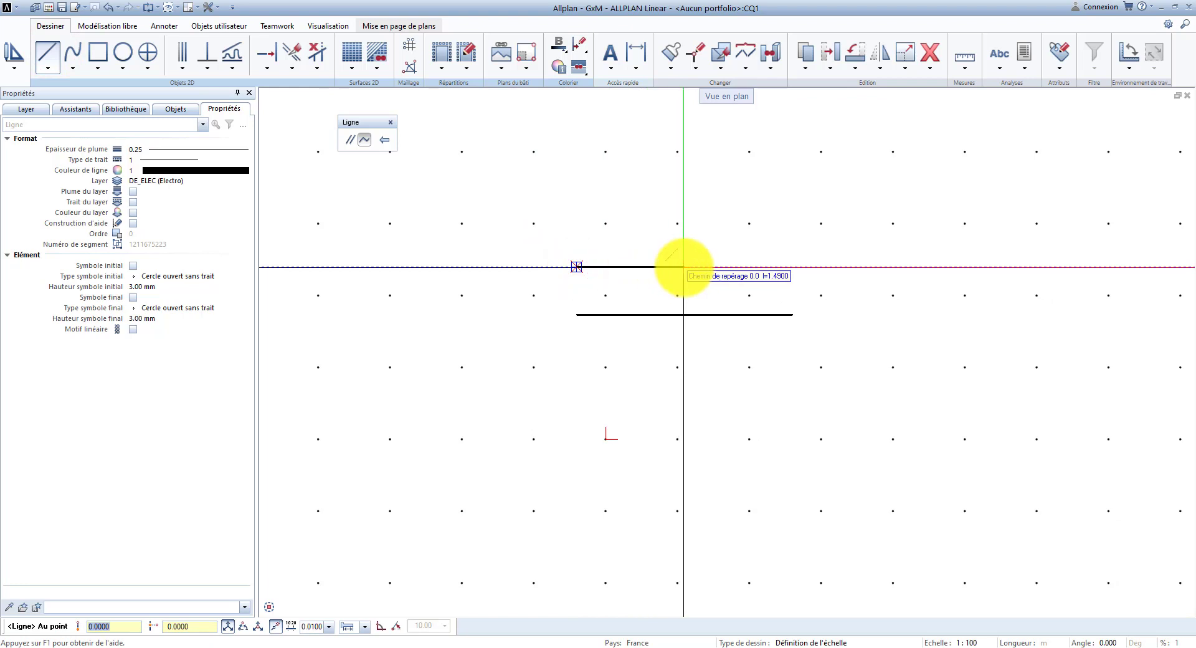
type("3")
key("Return")
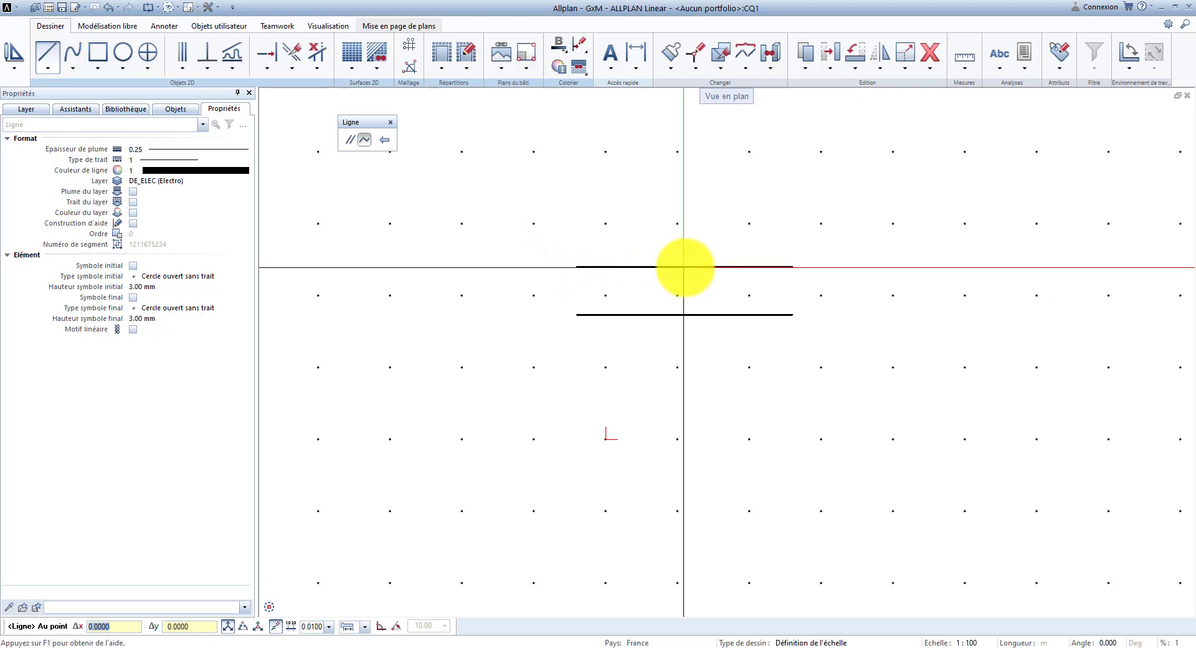
key("Escape")
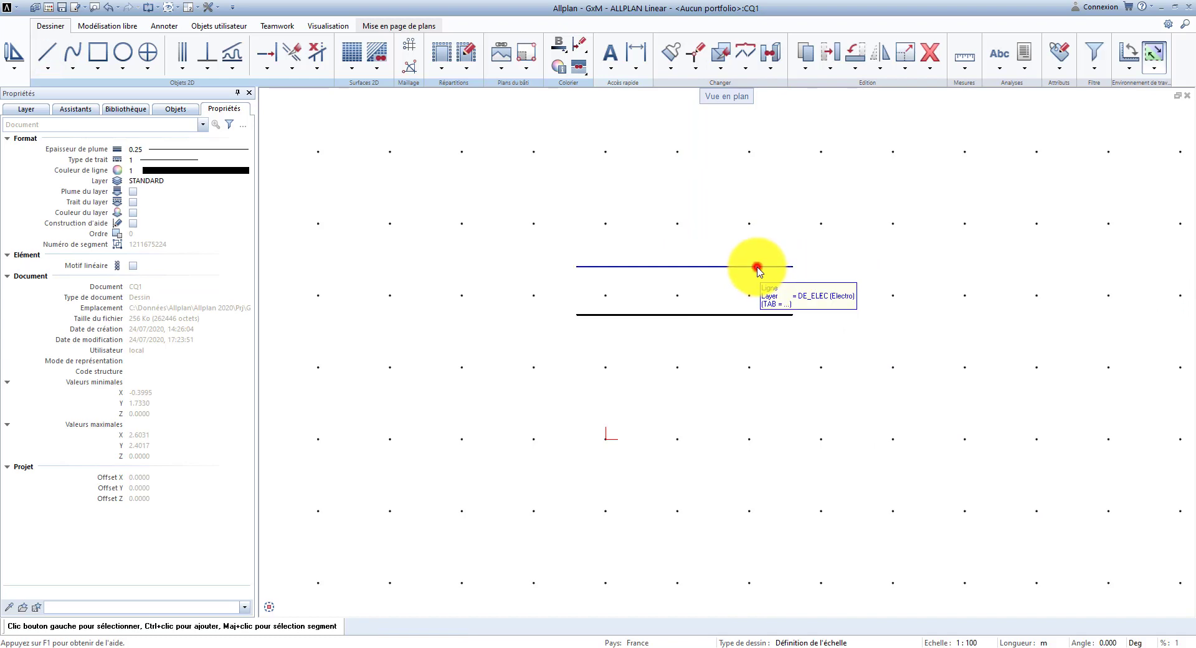
Select the new upper line to check its length in metres, and then the line below it
left_click(758, 267)
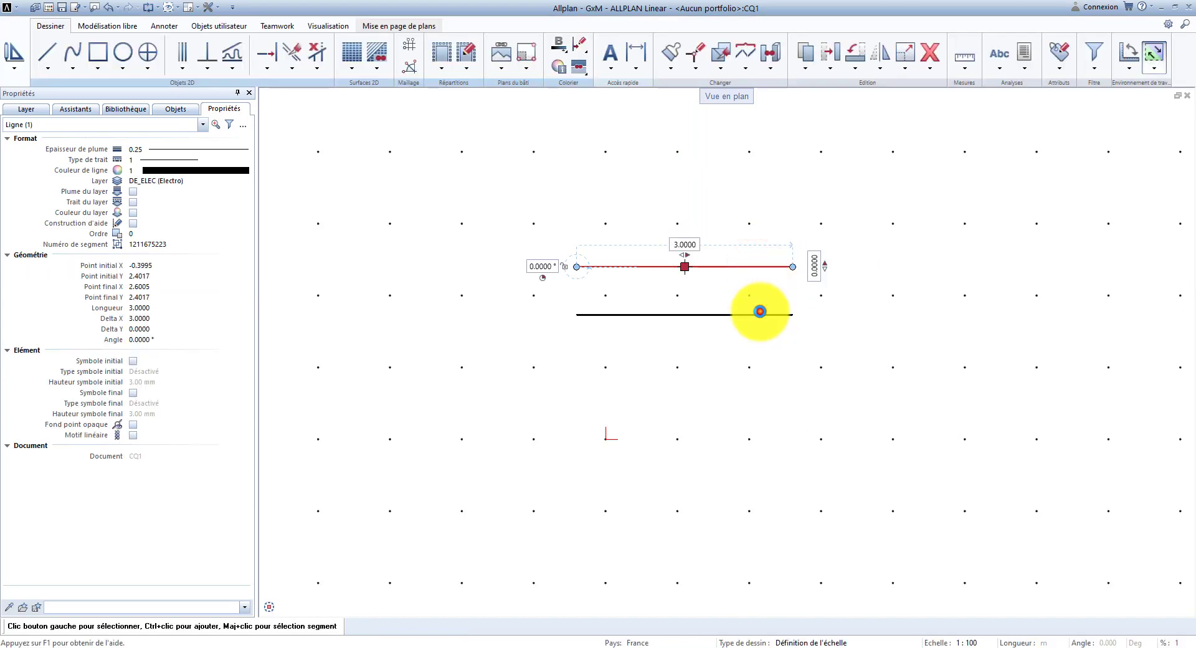
left_click(761, 312)
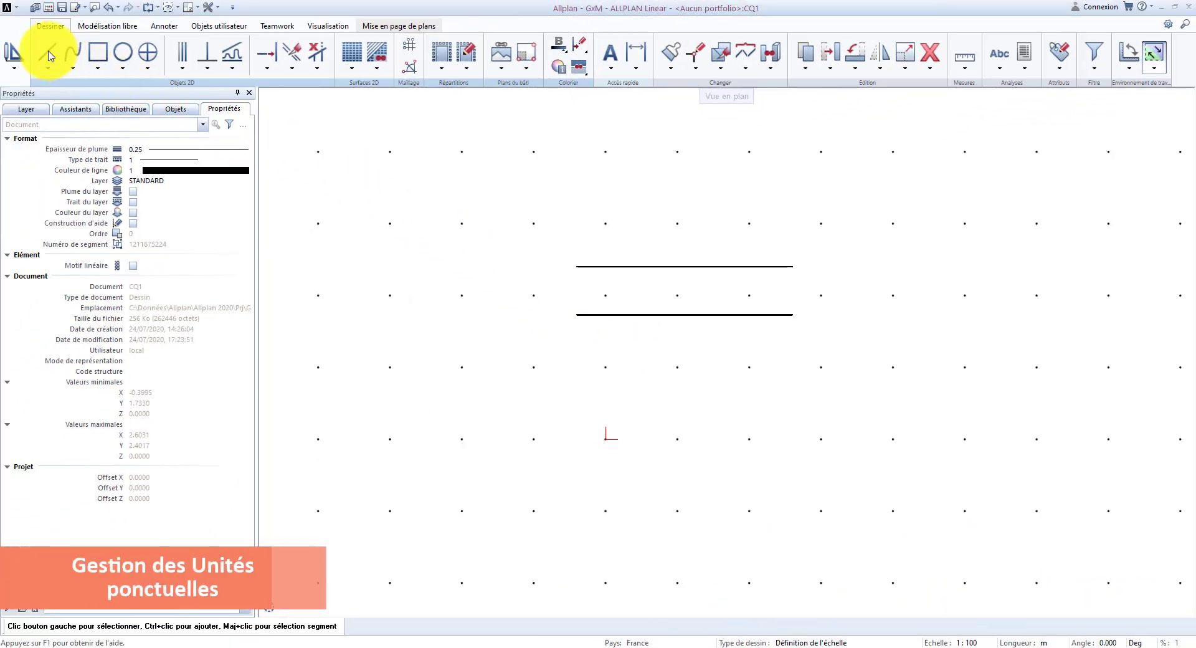
Draw a third horizontal line 3 m long below the other two, giving its length in a different unit, and select it
left_click(49, 54)
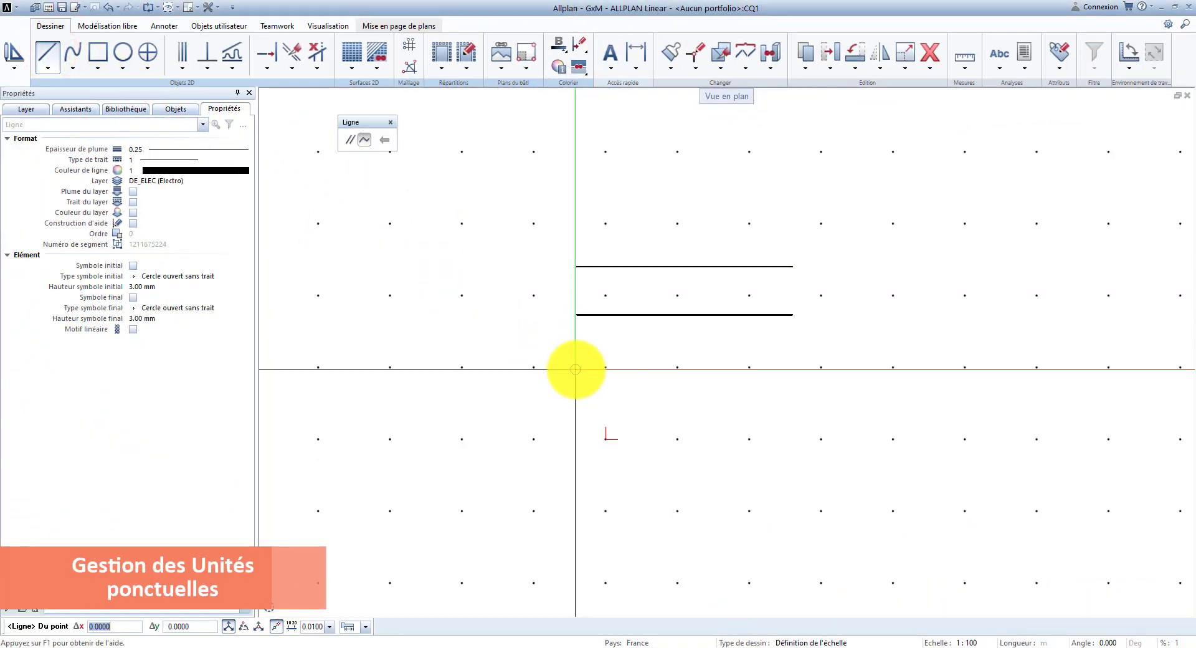
left_click(575, 369)
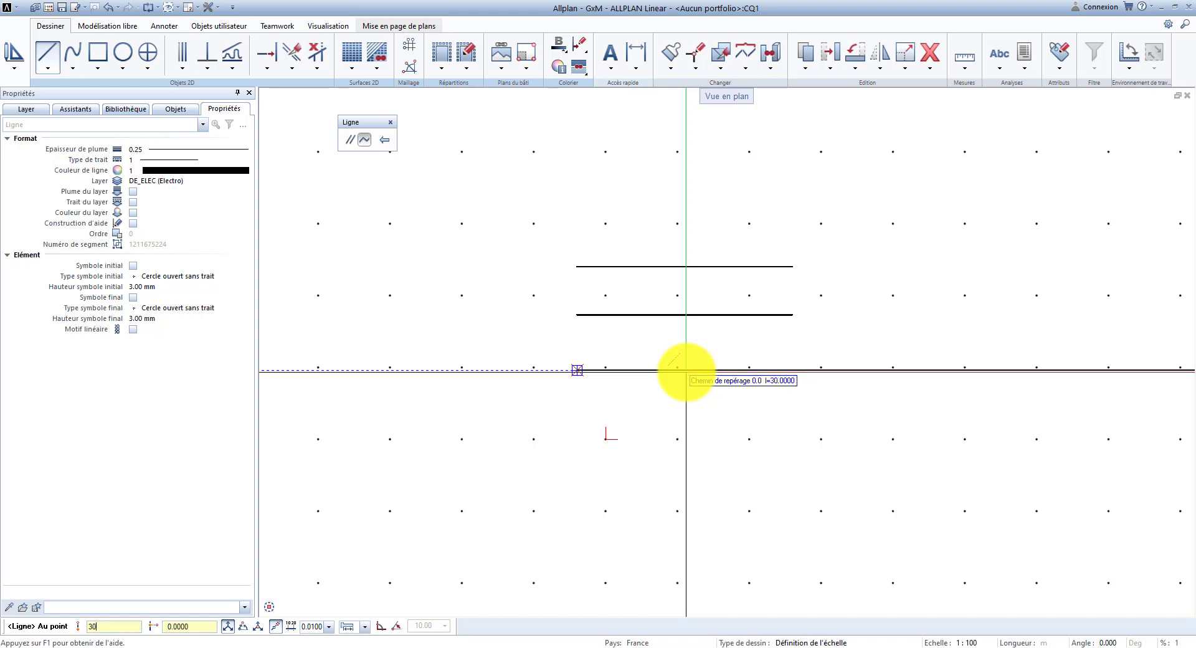
type("0")
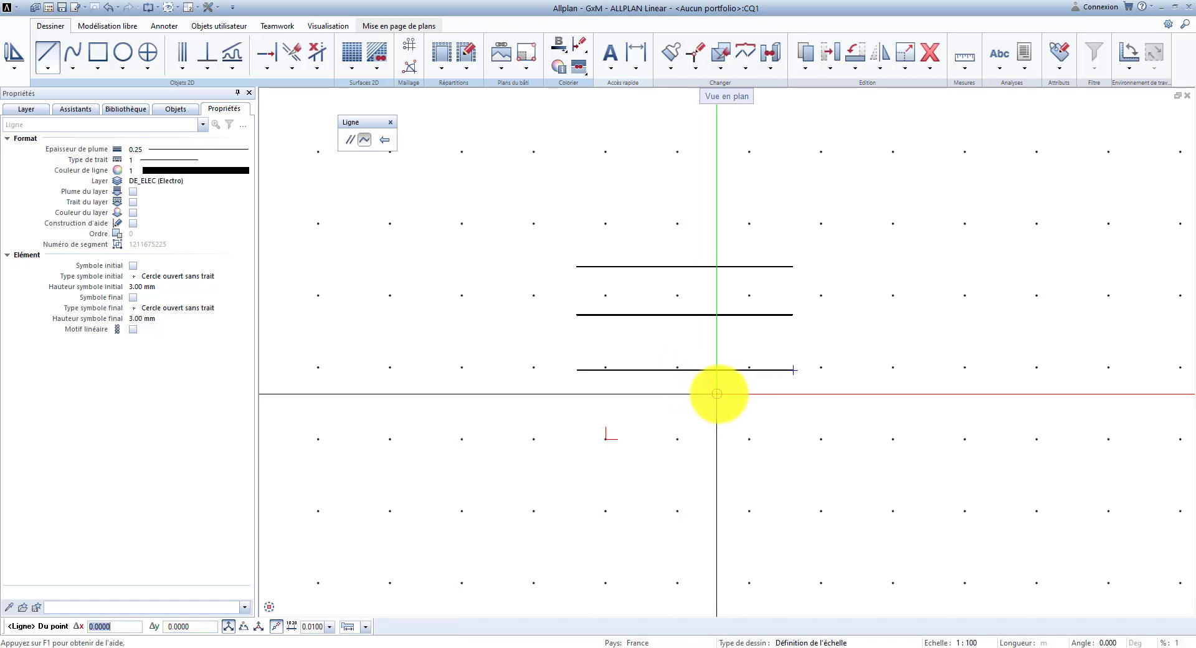
key("Escape")
left_click(737, 371)
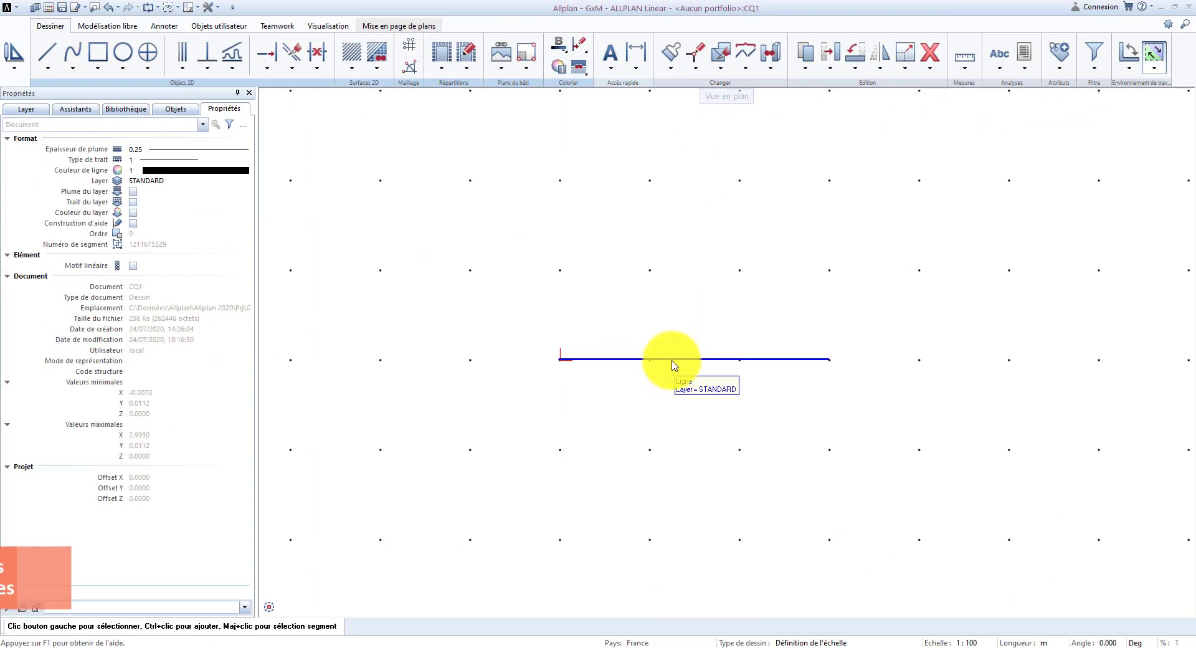
Lengthen the line at the origin to 6 m through its temporary dimension, keeping its start point fixed, and set it back to 3 m
left_click(673, 361)
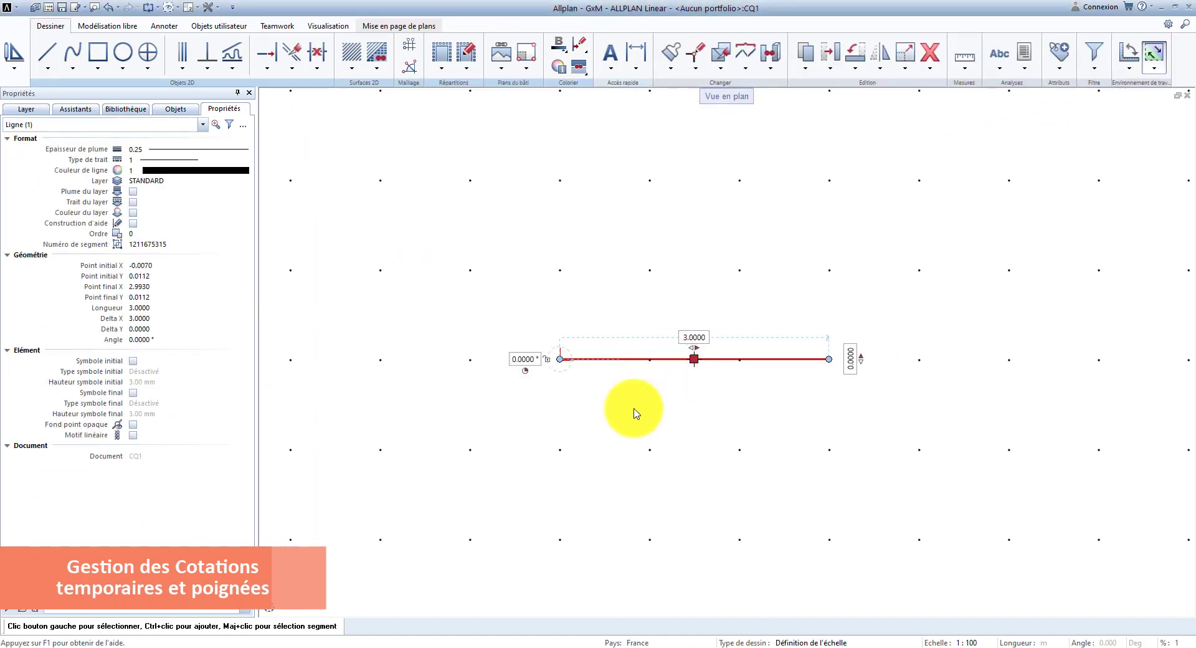
left_click(691, 338)
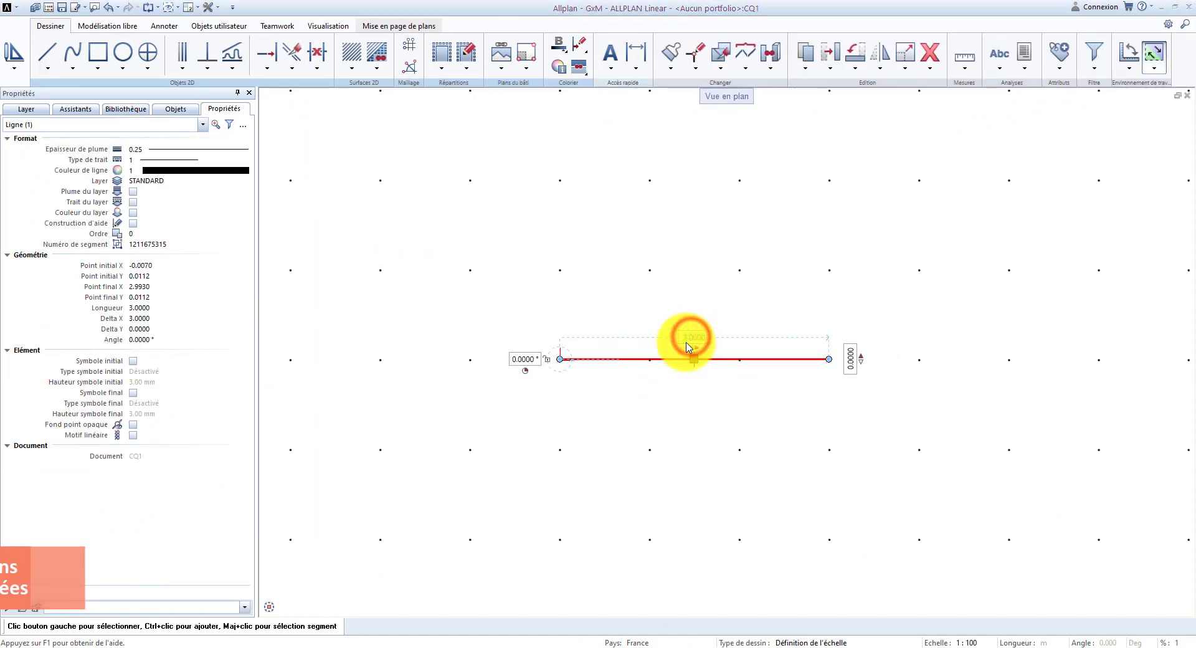
type("6")
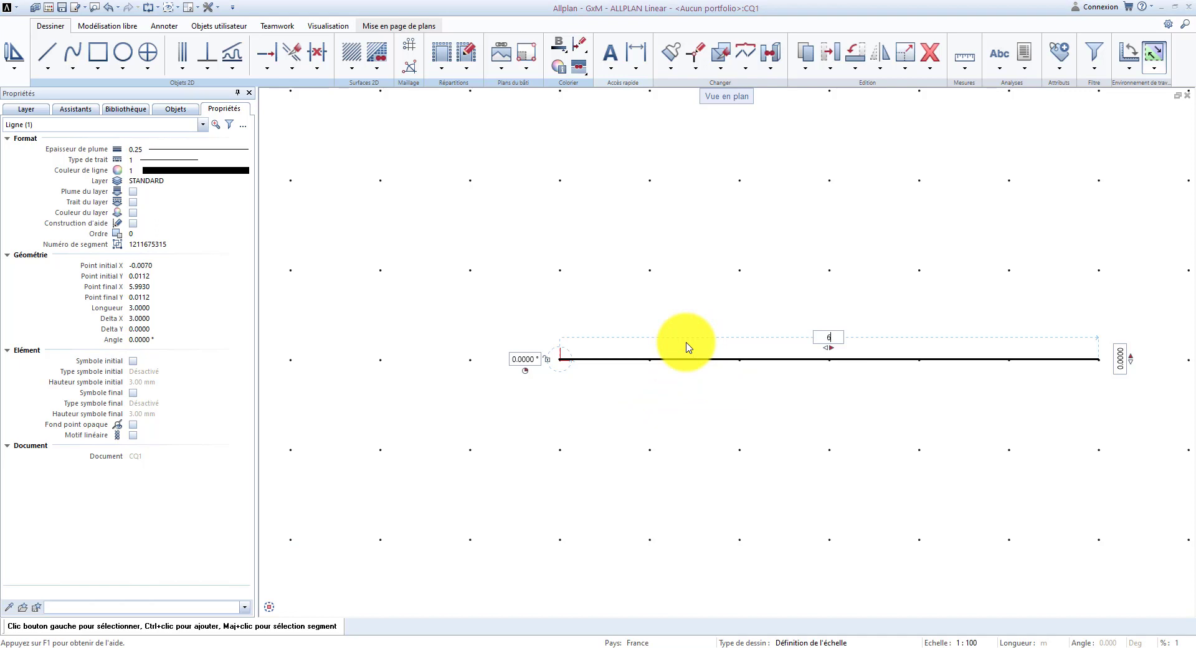
left_click(690, 395)
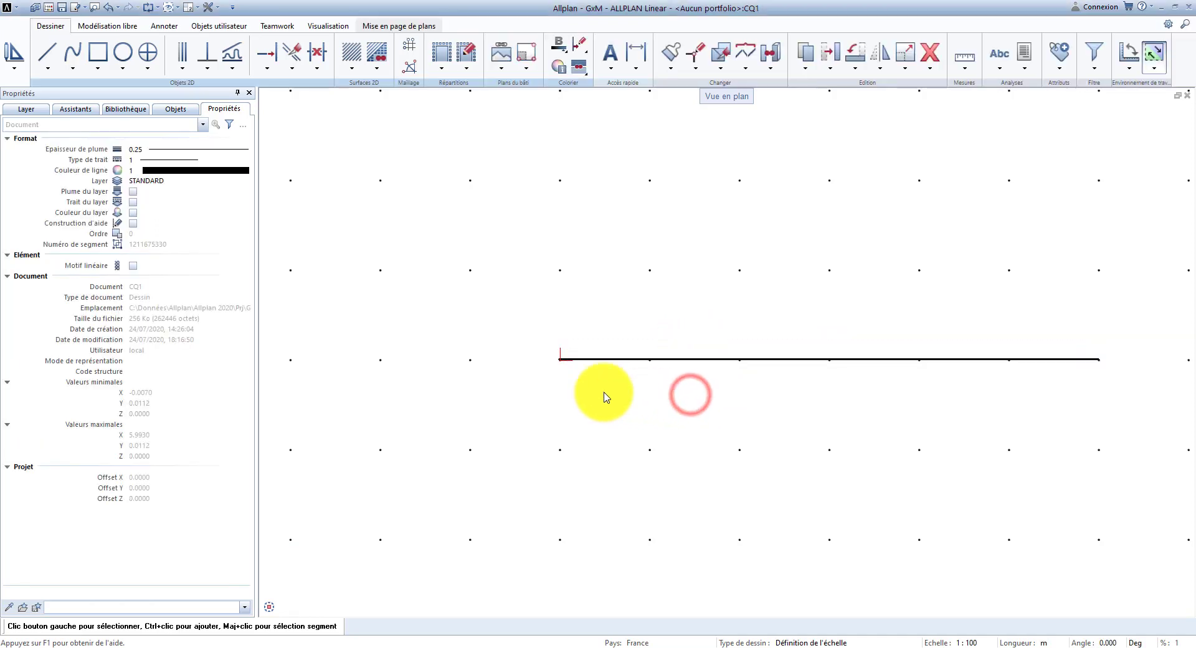
left_click(681, 360)
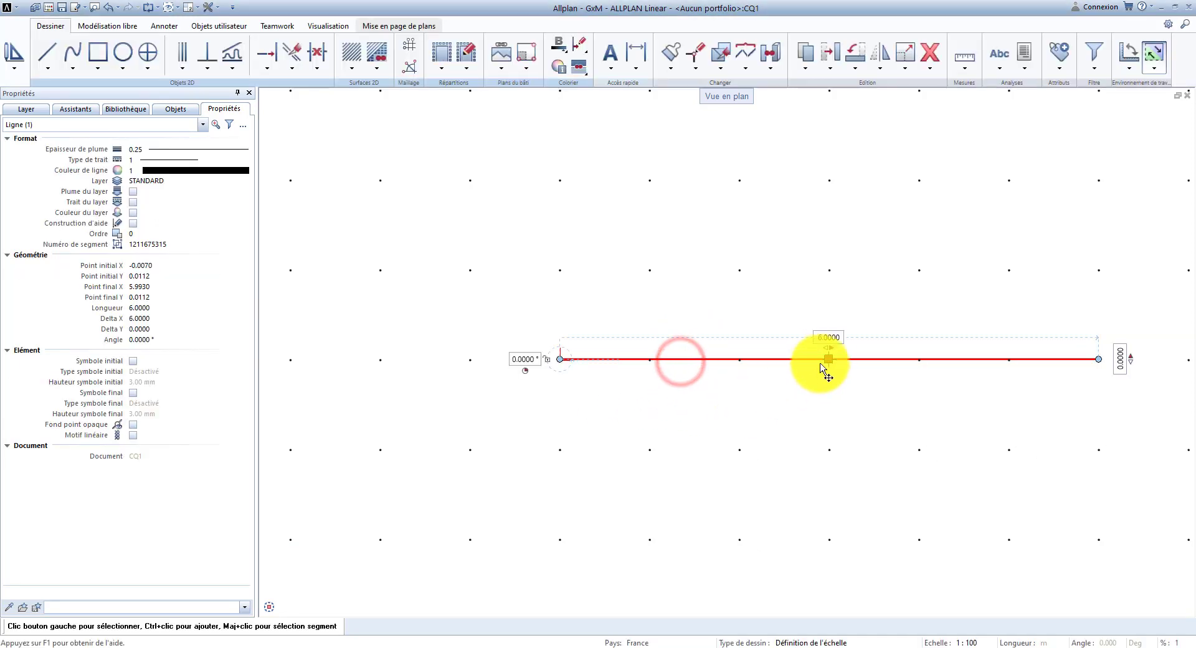
left_click(828, 338)
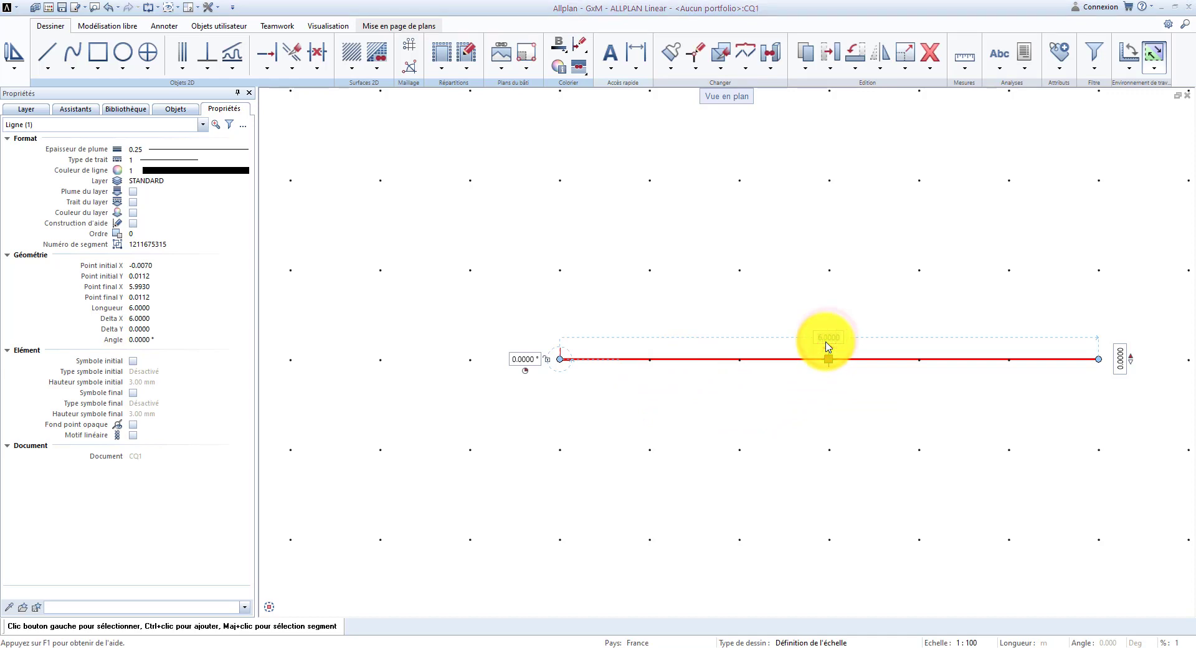
left_click(828, 347)
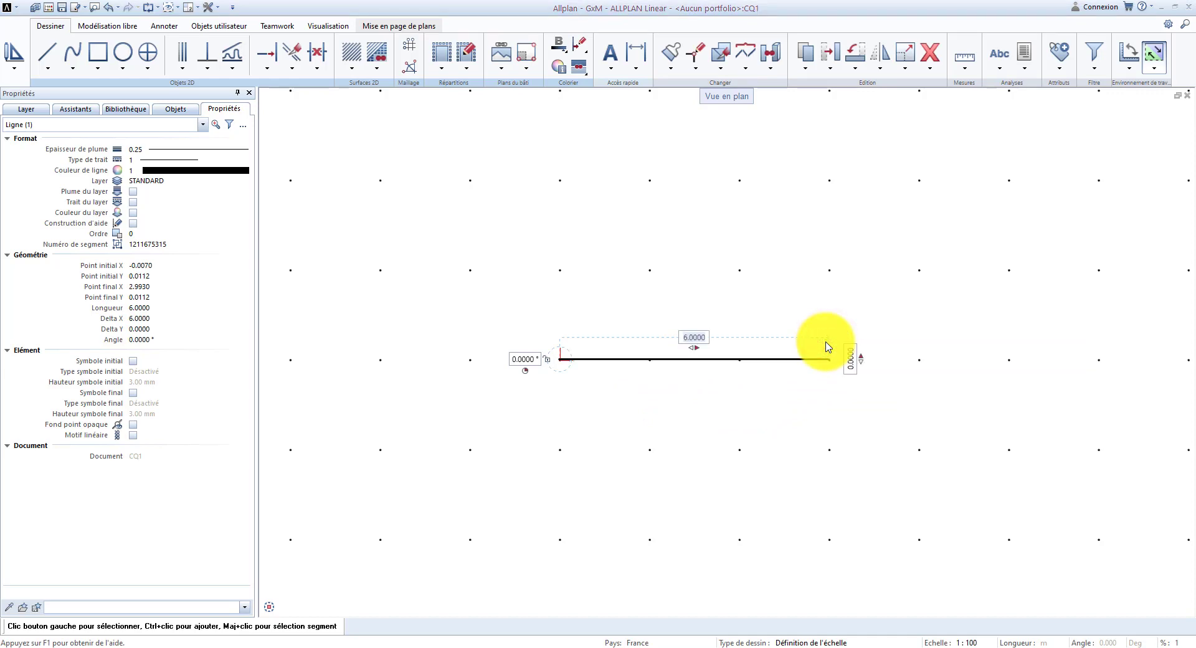
left_click(716, 394)
Reverse the line's length-change direction so its end point stays fixed, and set the length to 6 m
left_click(689, 360)
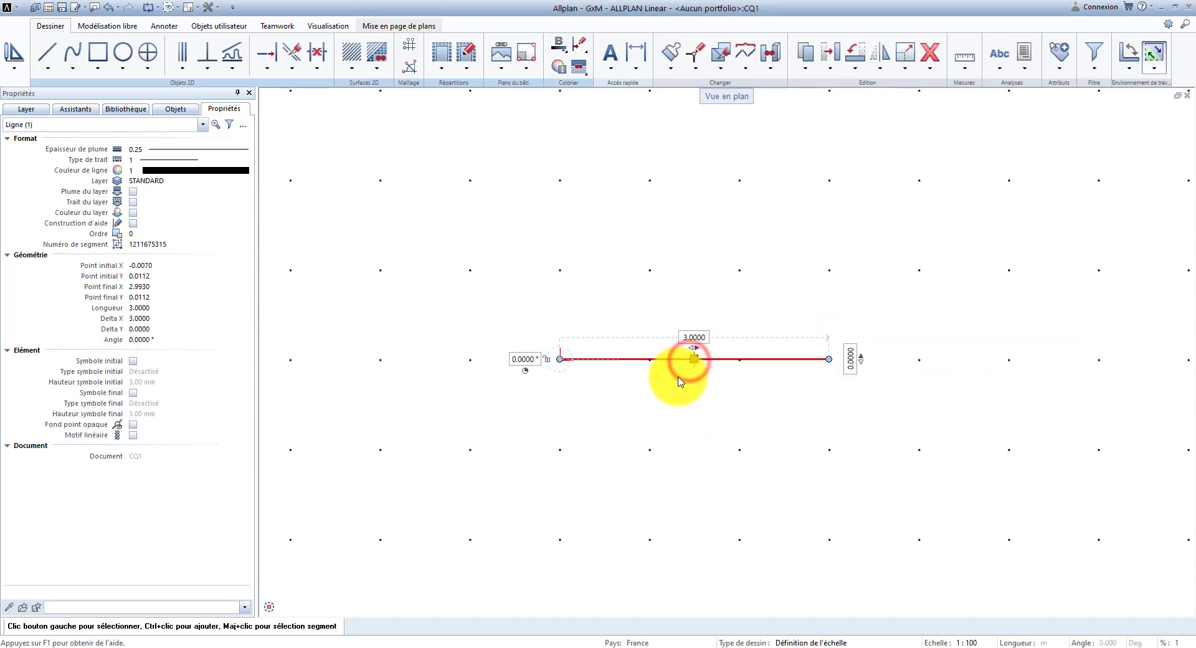
left_click(694, 353)
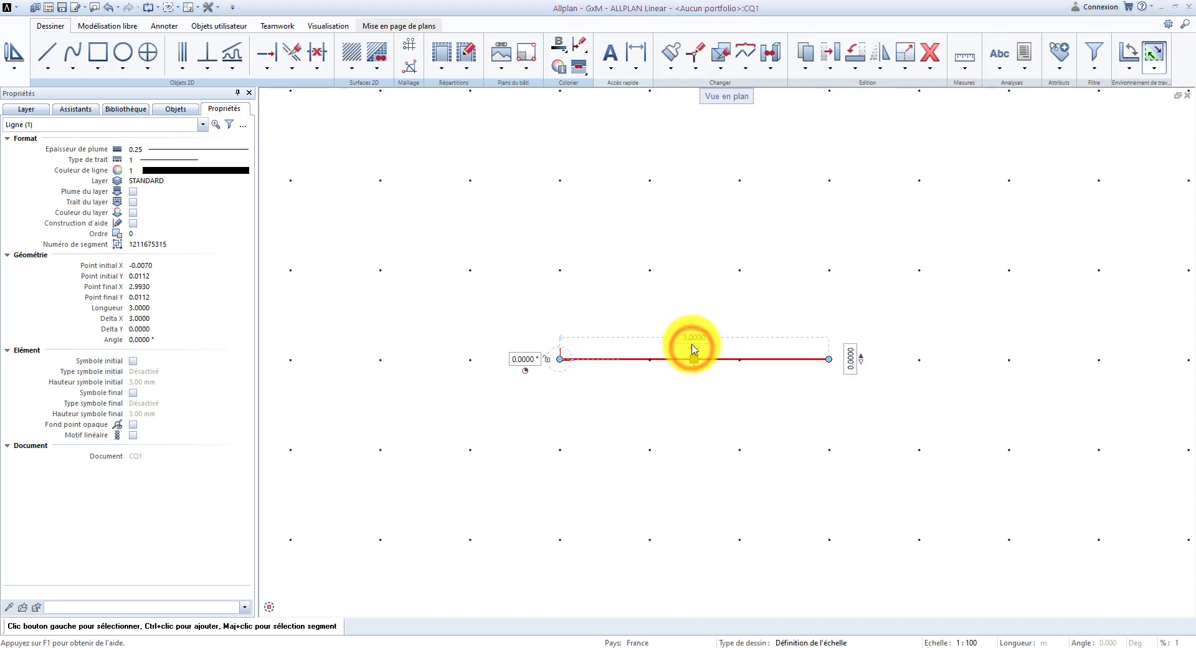
left_click(695, 337)
type("6")
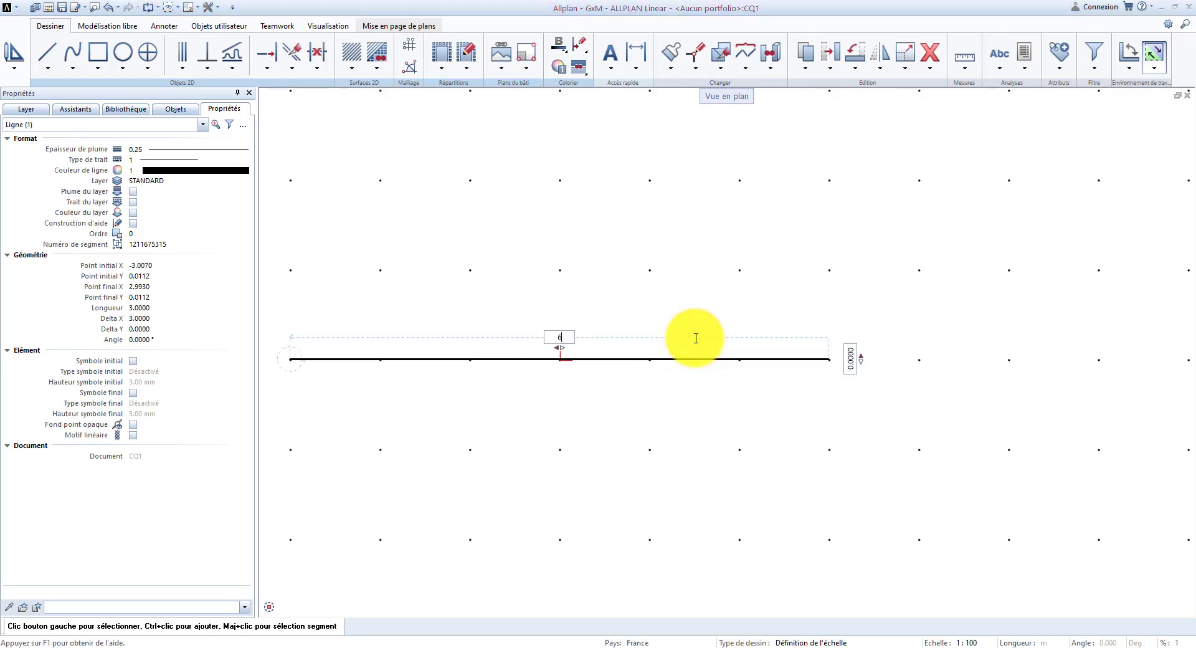
left_click(582, 419)
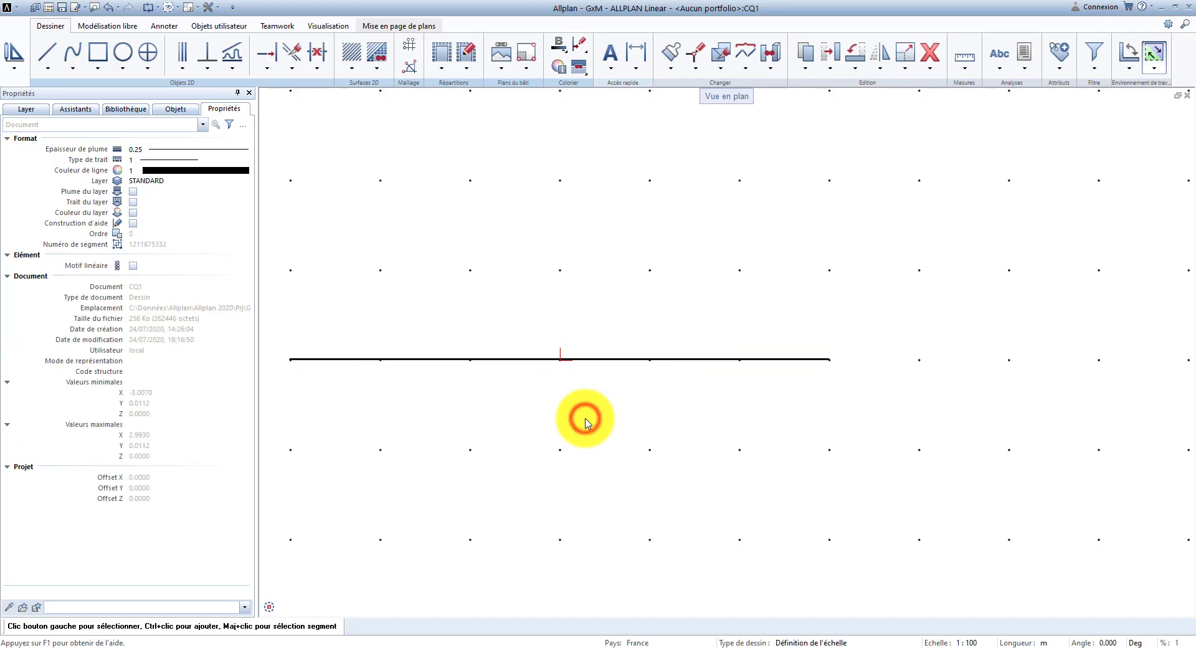
Make the line's length change apply equally to both ends, and set the length to 3 m
left_click(522, 359)
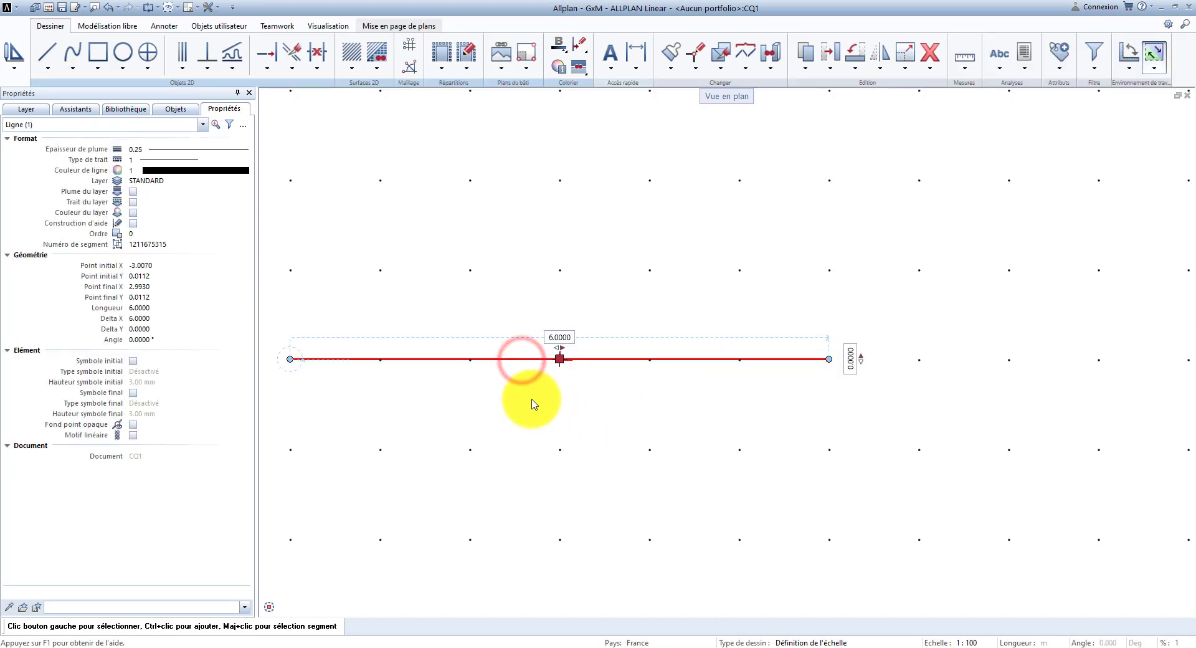
left_click(555, 349)
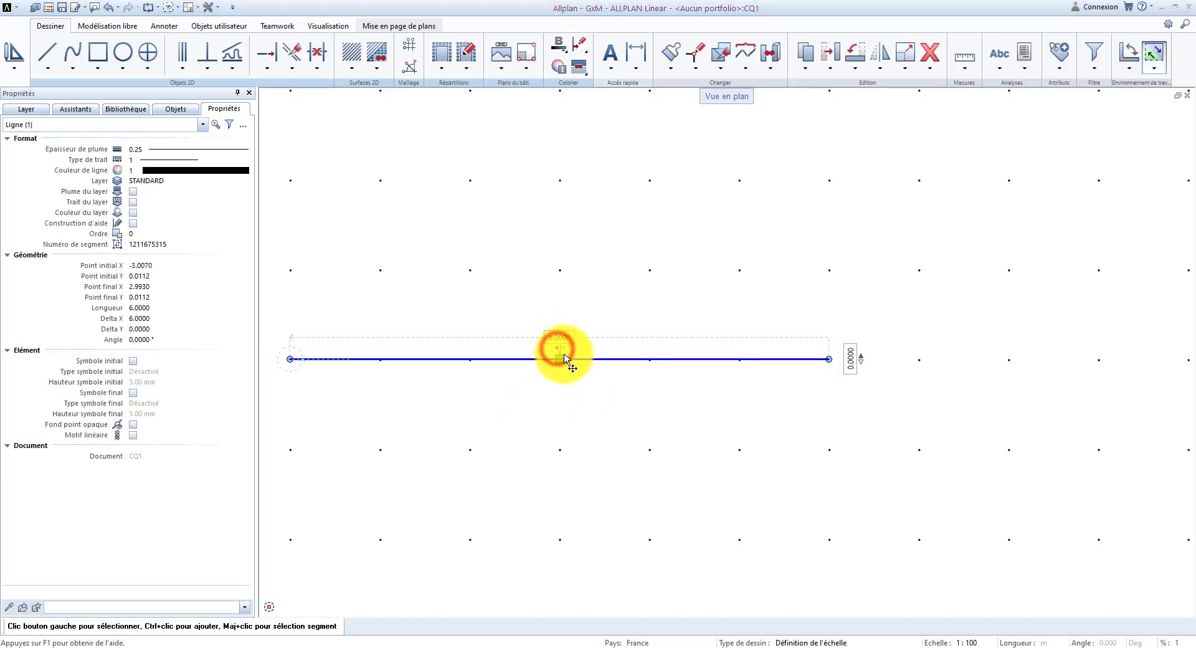
left_click(559, 348)
left_click(557, 334)
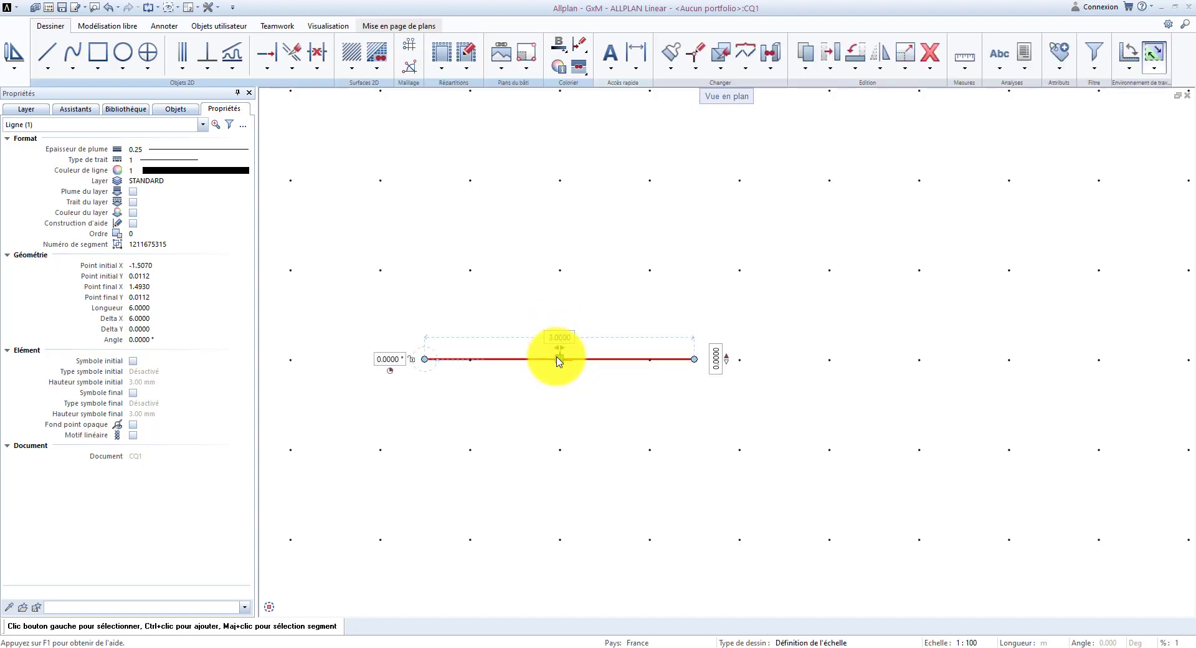
left_click(553, 395)
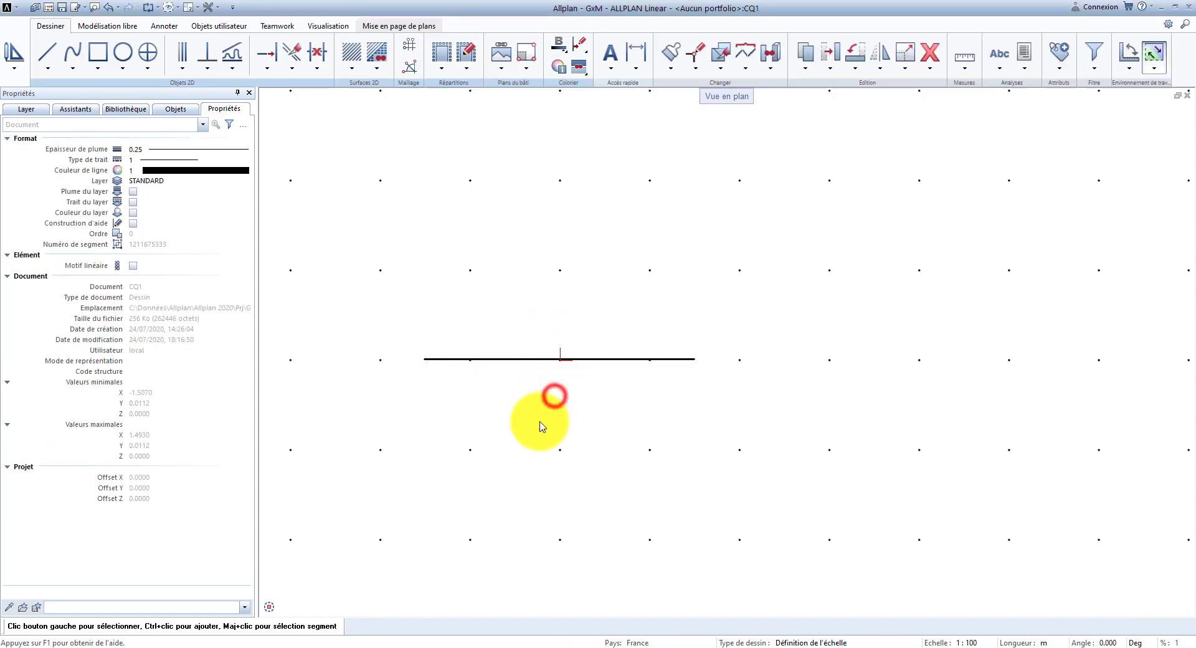
Rotate the line to an angle of 20° through its temporary dimension, return the angle to 0°, and deselect it
left_click(600, 360)
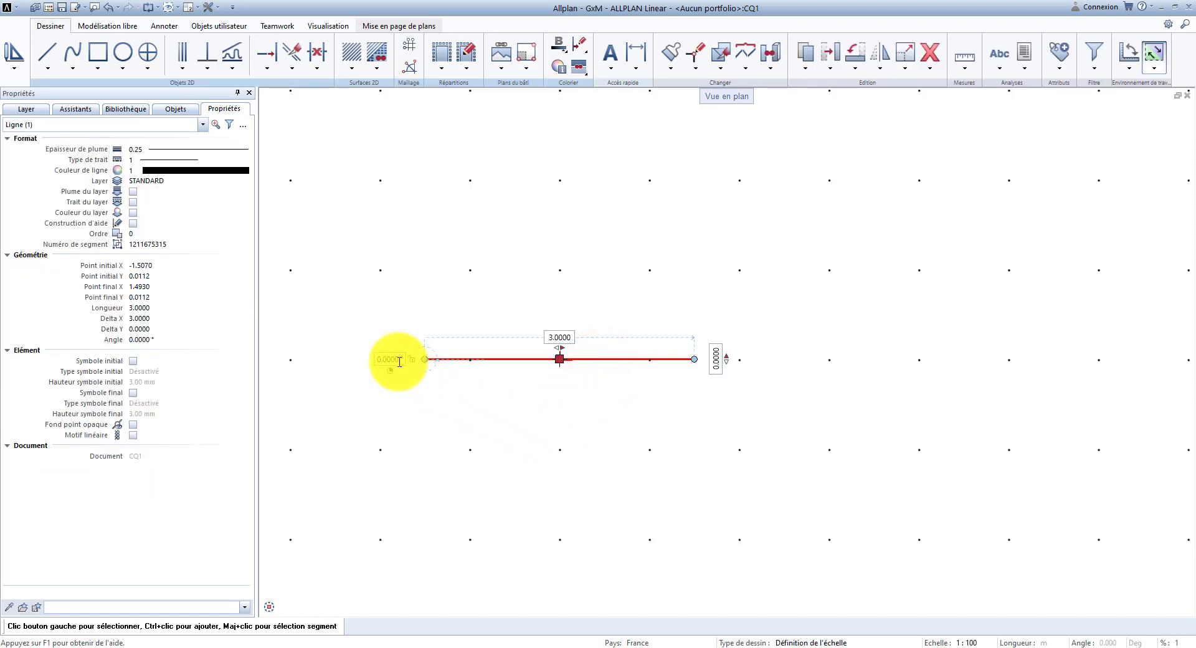
left_click(399, 361)
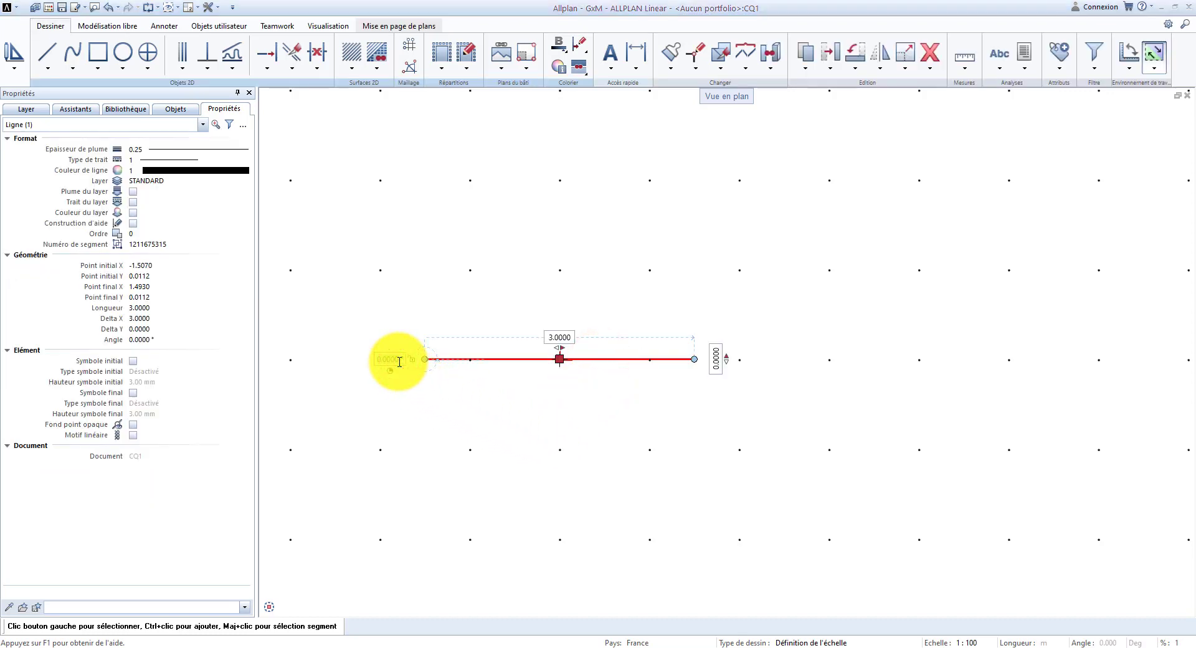
type("20")
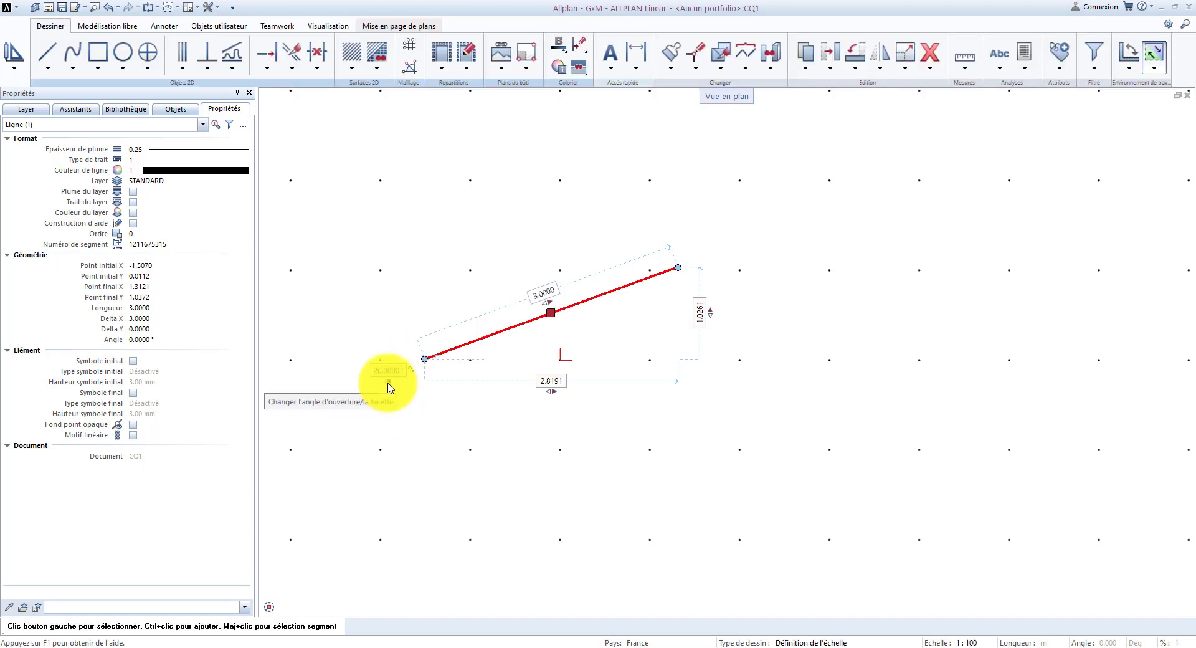
left_click(389, 386)
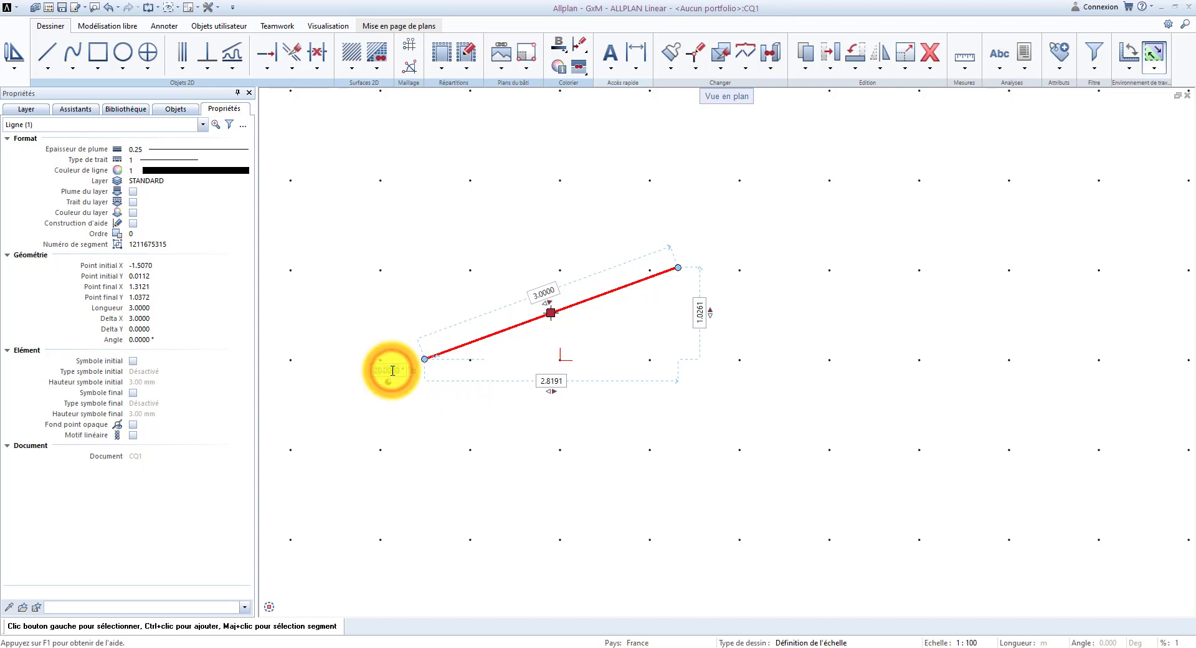
type("0")
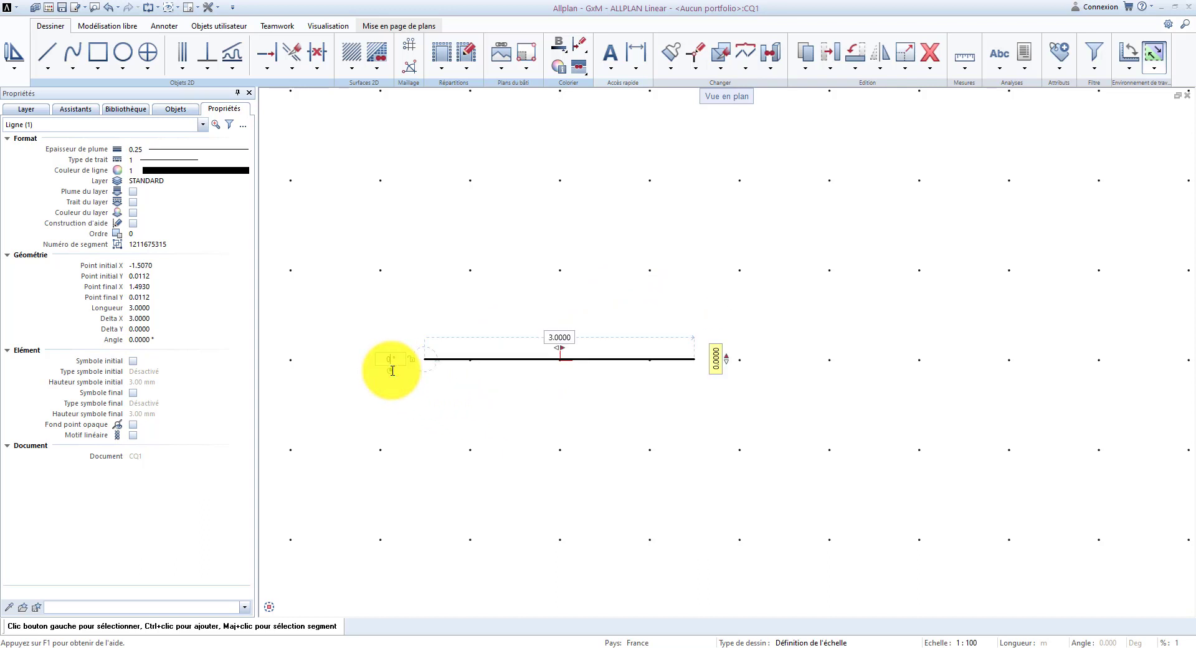
left_click(622, 421)
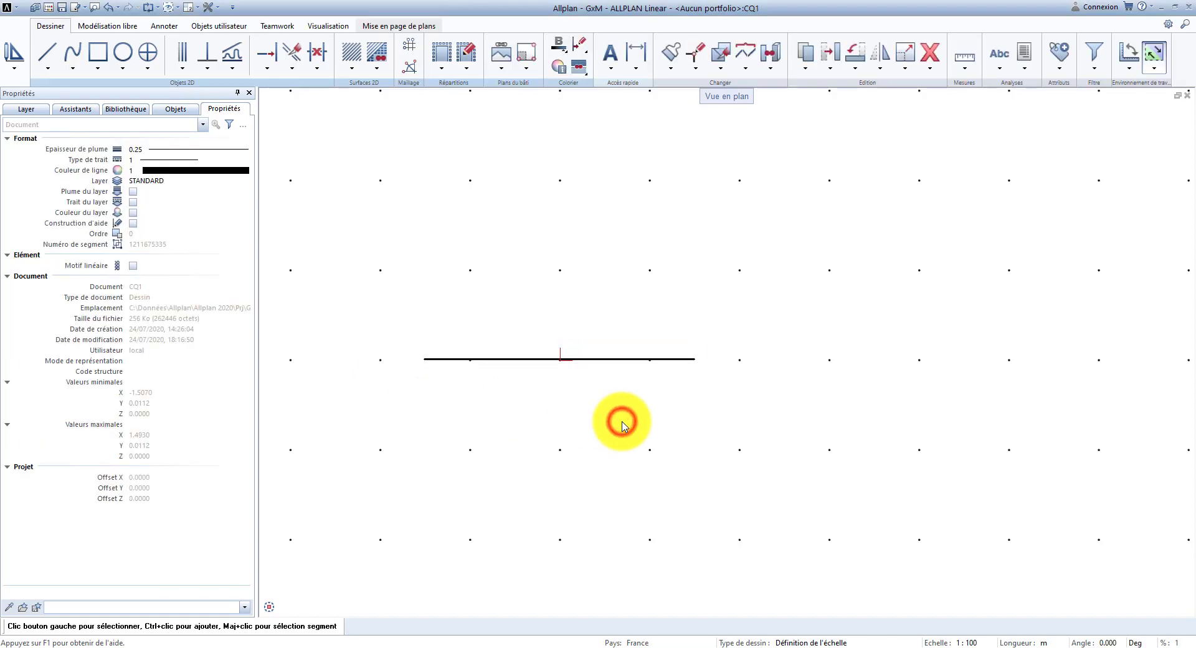
Set the vertical offset between the line's ends to 1 m, and return it to 0
left_click(656, 354)
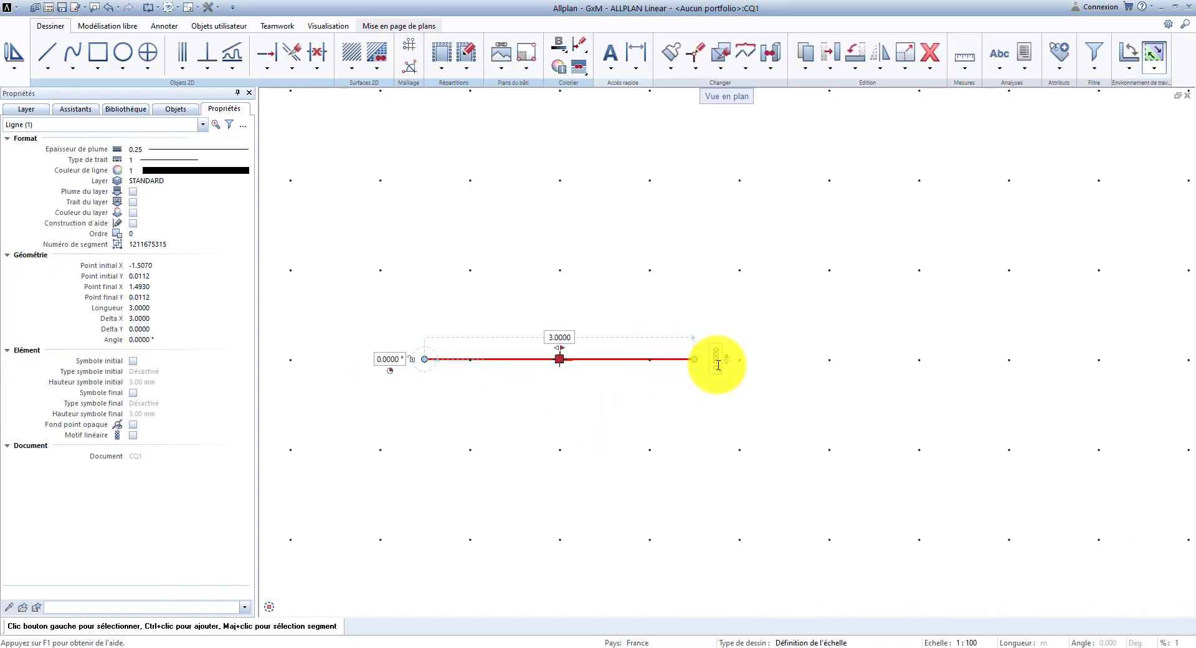
left_click(718, 365)
type("1")
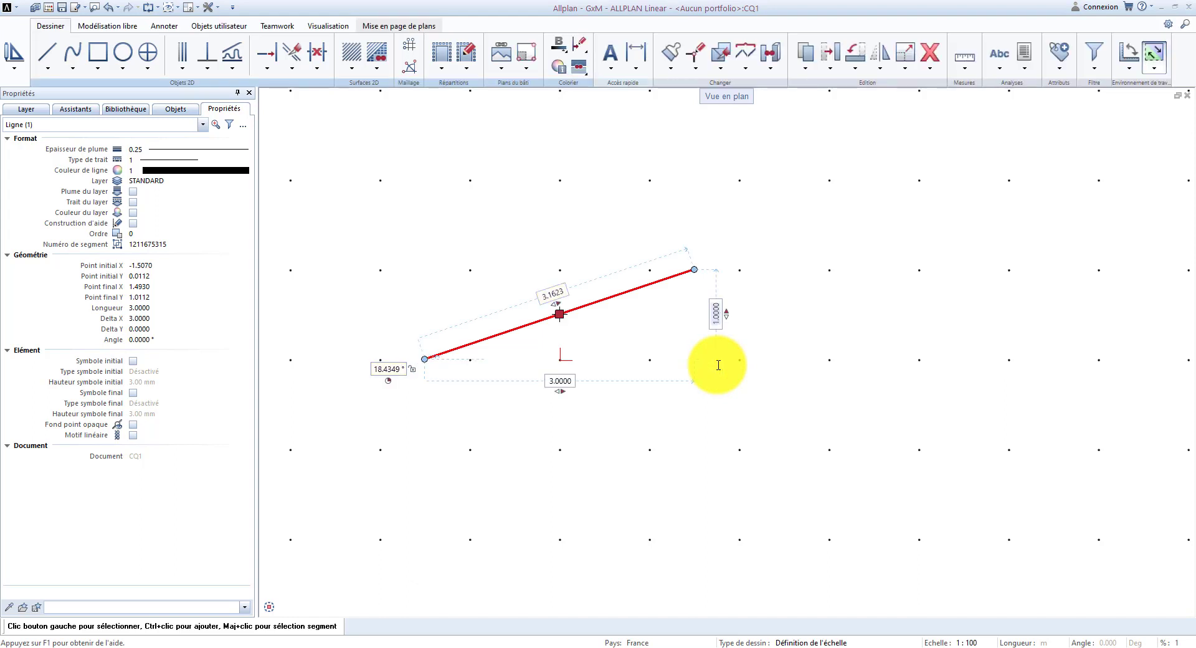
left_click(720, 319)
type("0")
key("Return")
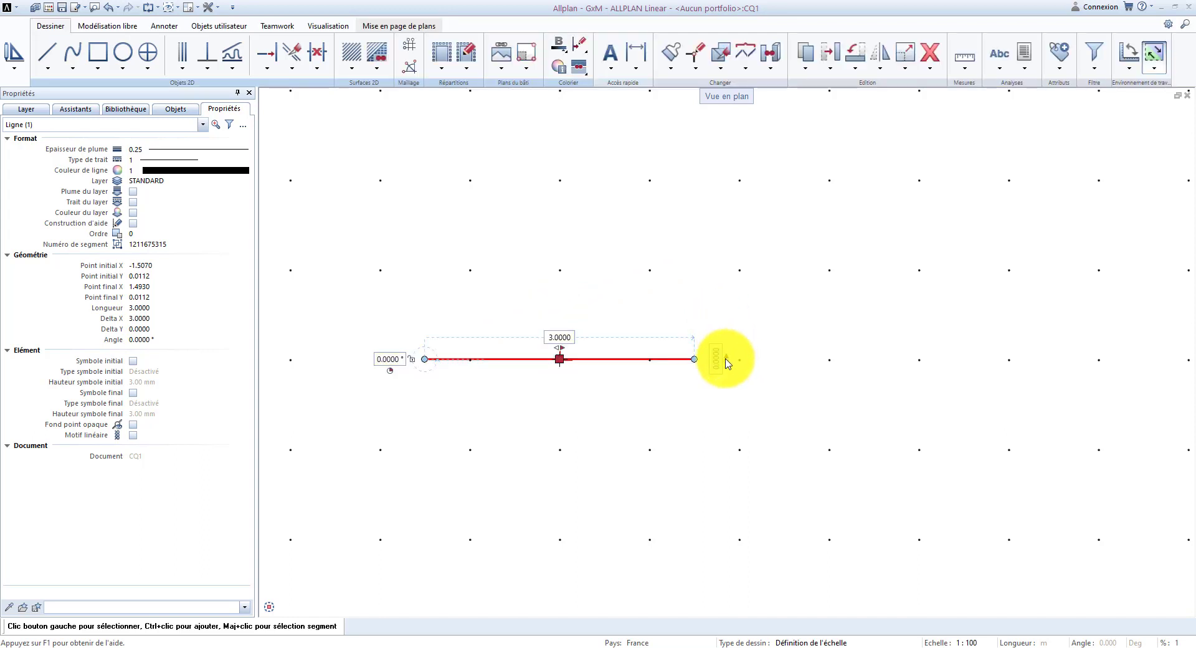
Reverse the direction of the line's vertical offset, set the offset to 1 m, and return it to 0
left_click(726, 360)
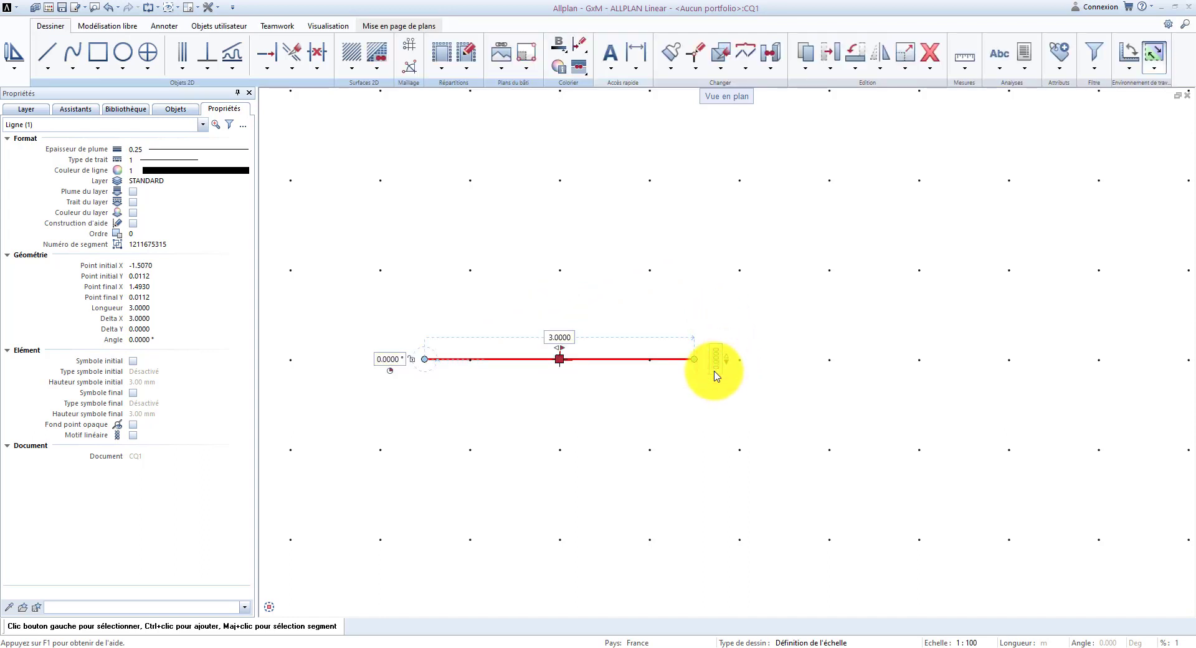
type("1")
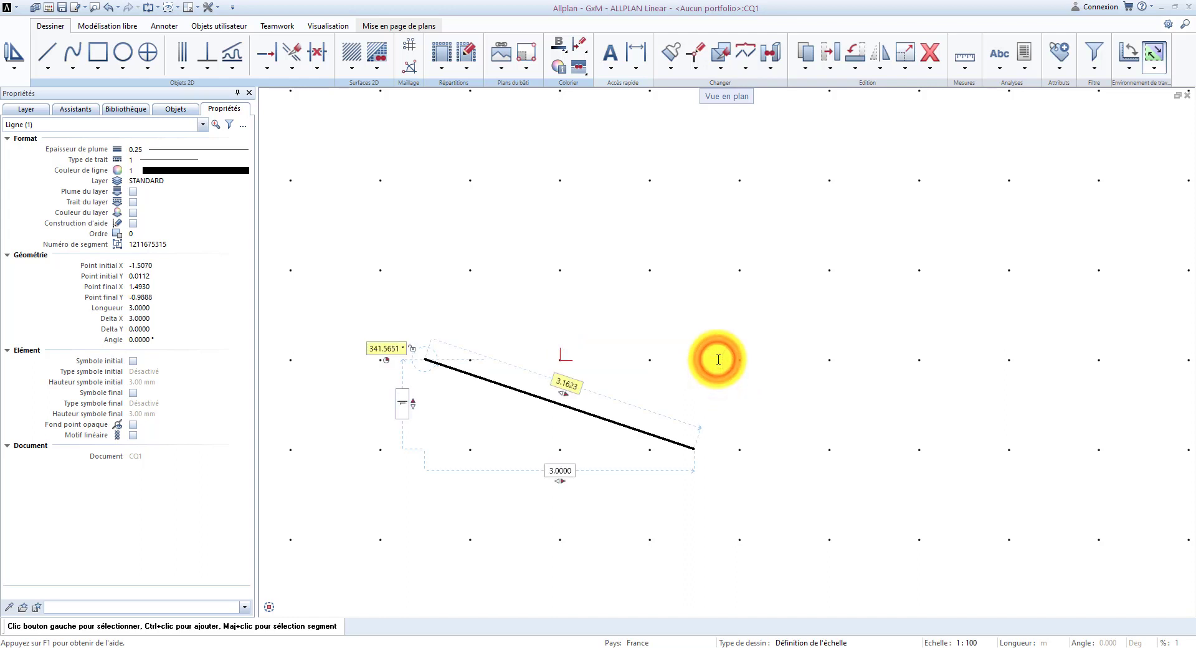
key("Return")
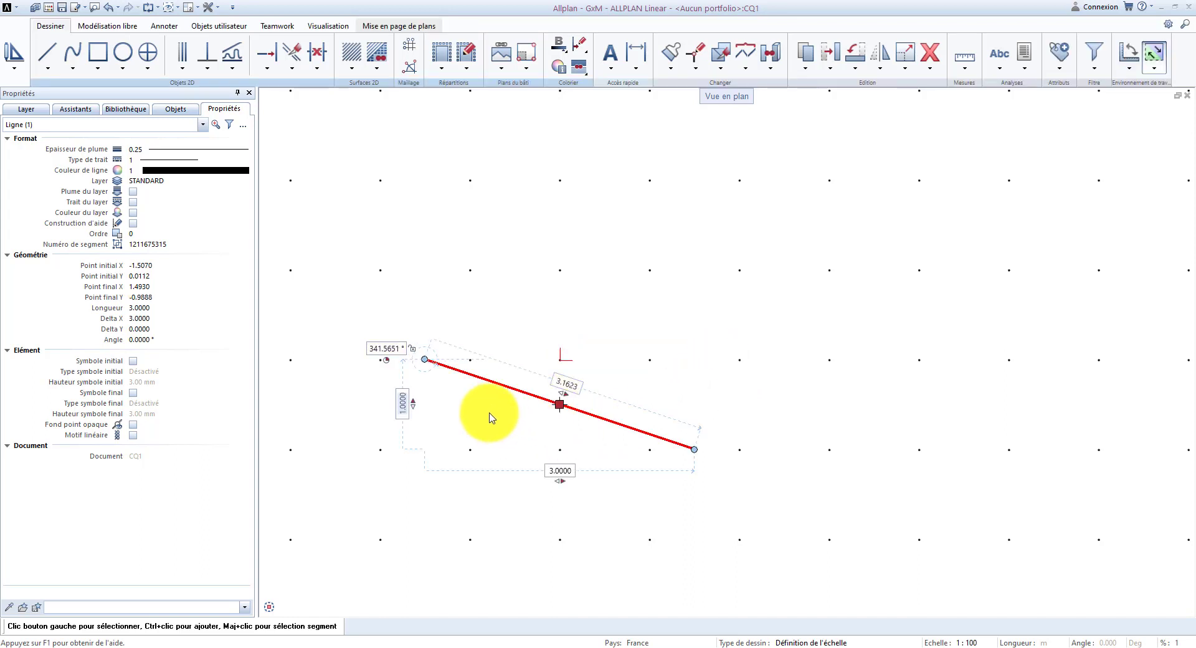
left_click(403, 406)
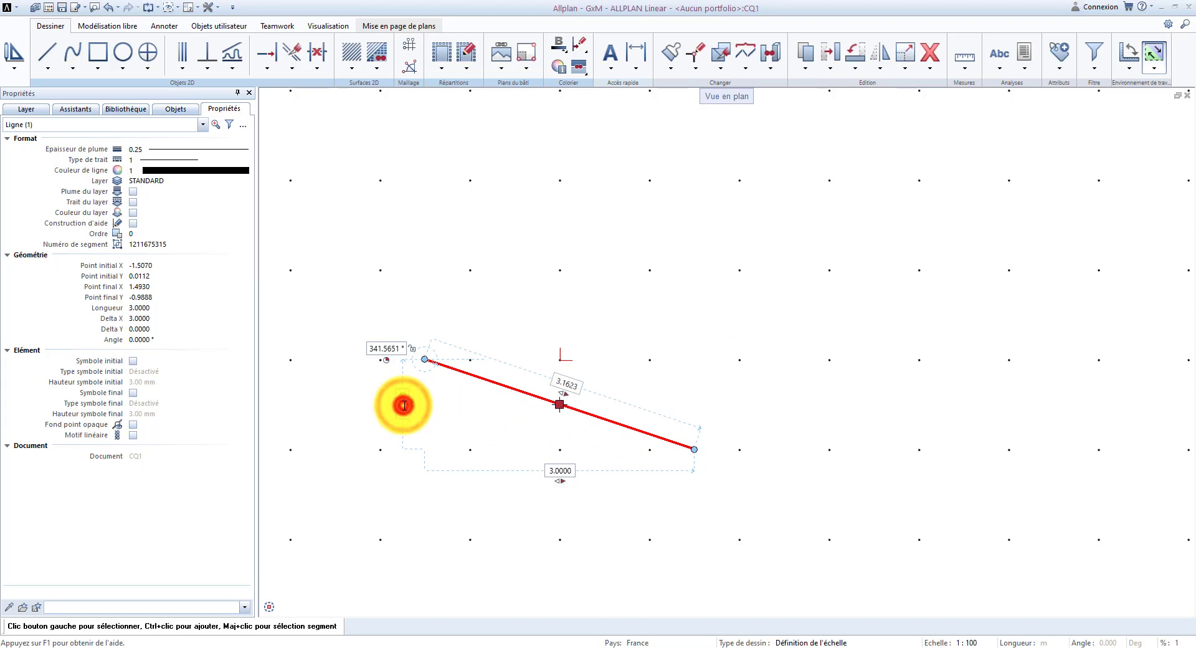
type("0")
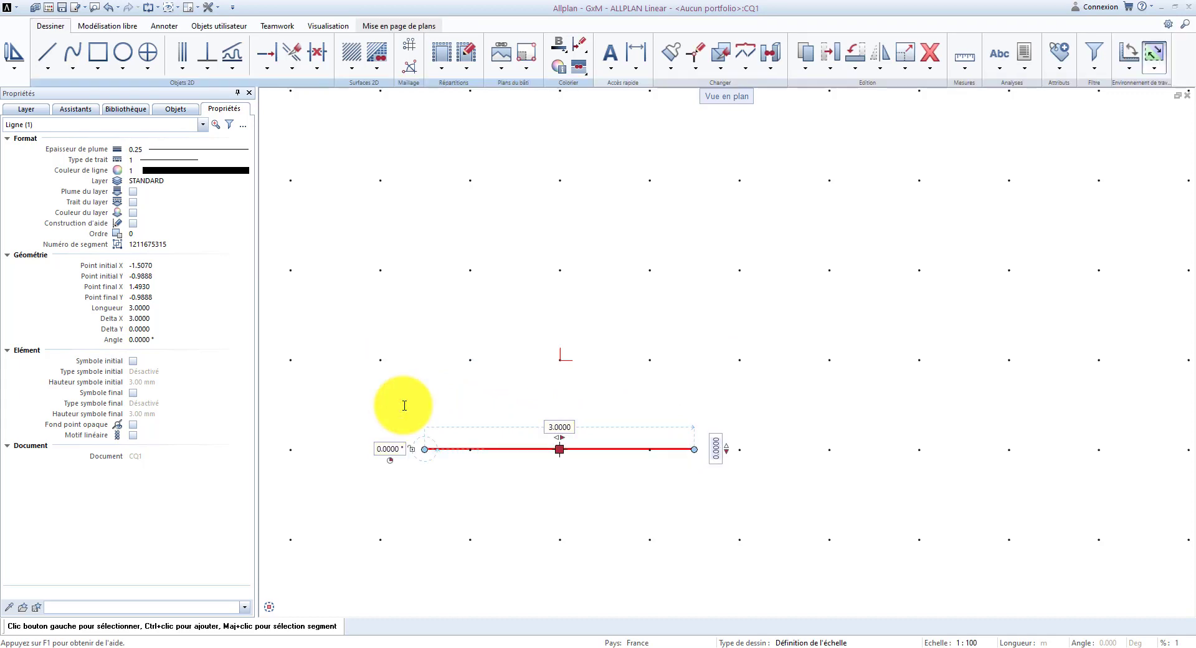
Reselect the line and move it by its midpoint handle, first 1 m up to the origin, and again about 0.68 m up
left_click(567, 503)
left_click(607, 450)
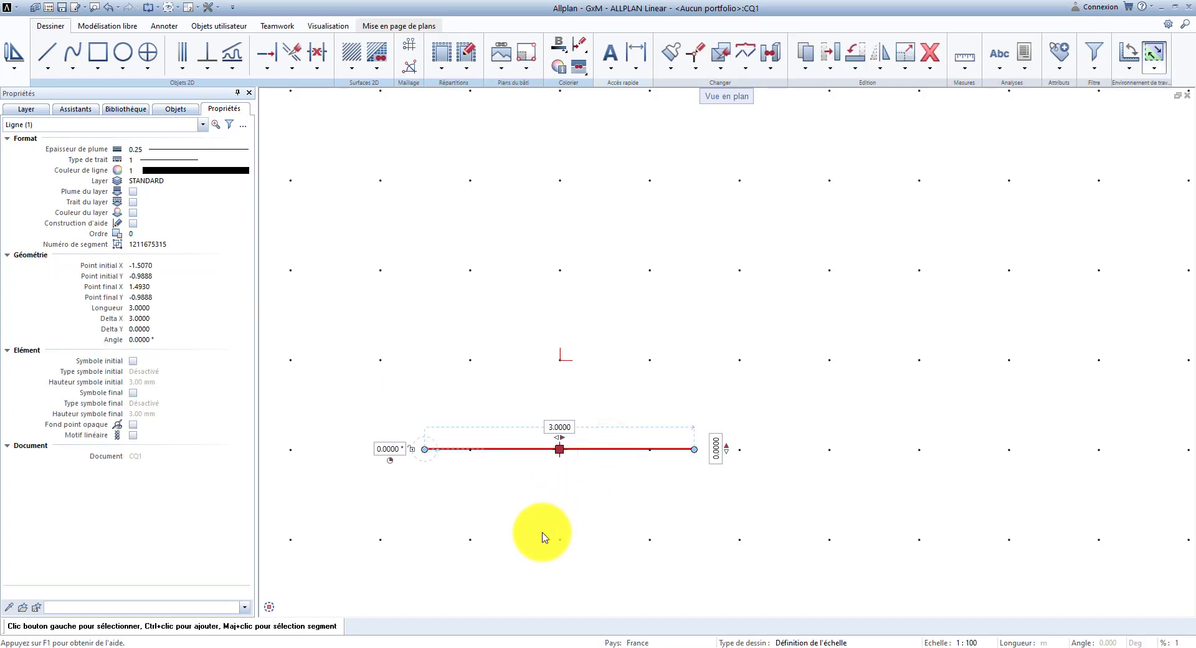
left_click(560, 449)
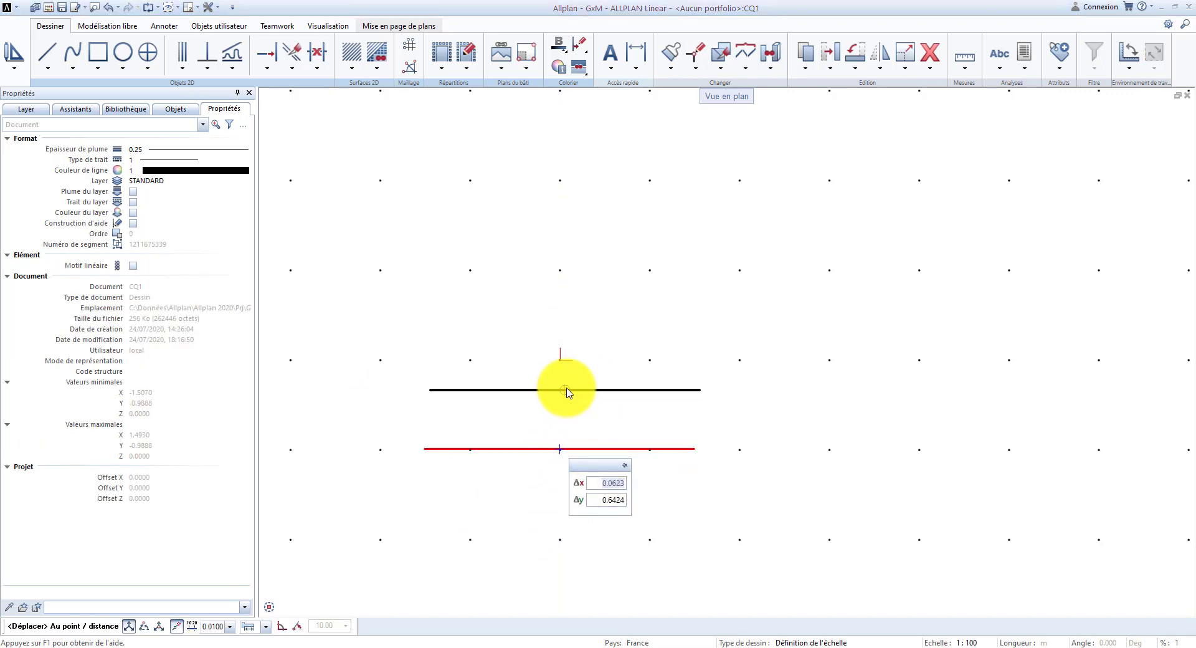
left_click(559, 359)
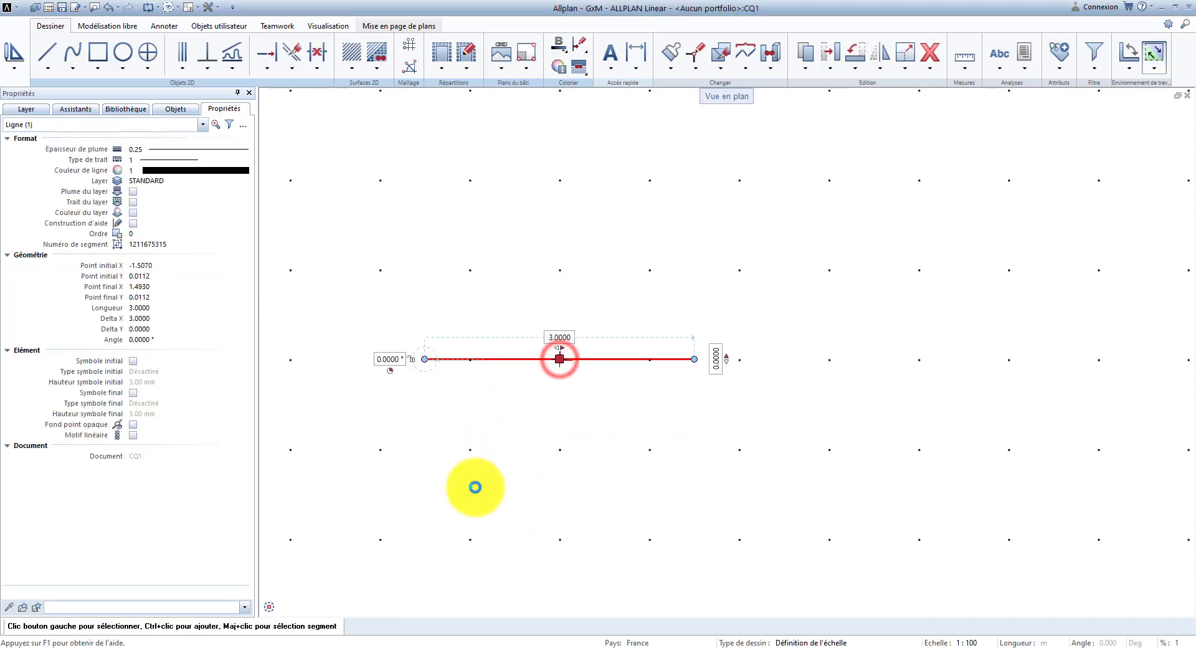
left_click(560, 359)
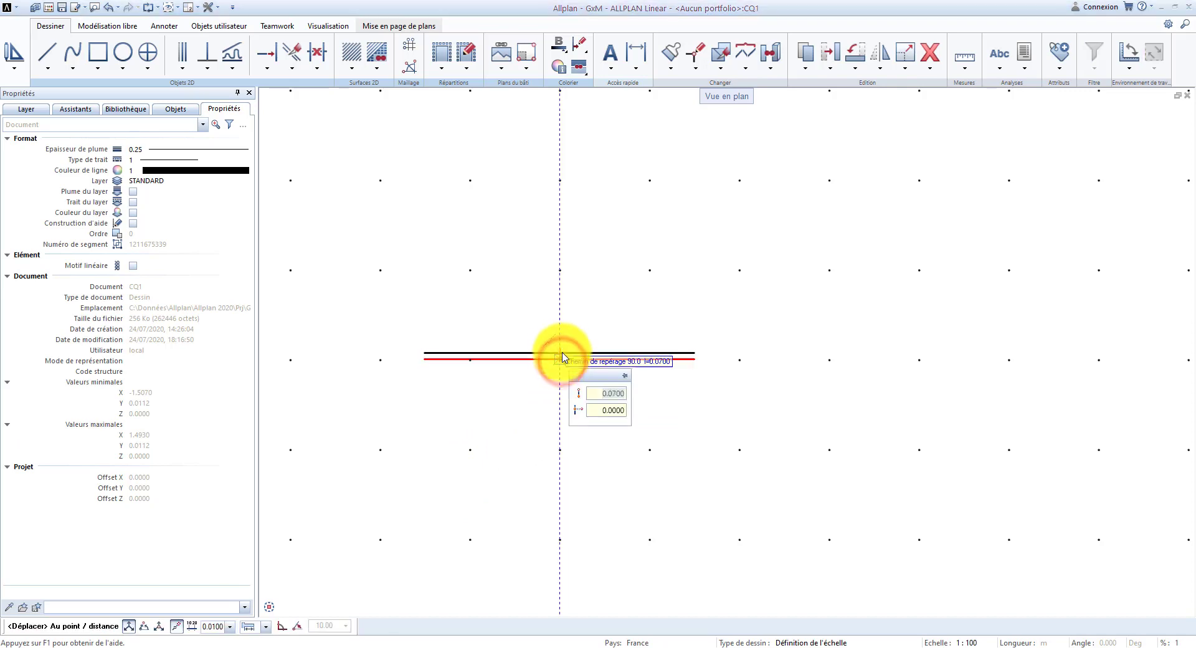
left_click(558, 298)
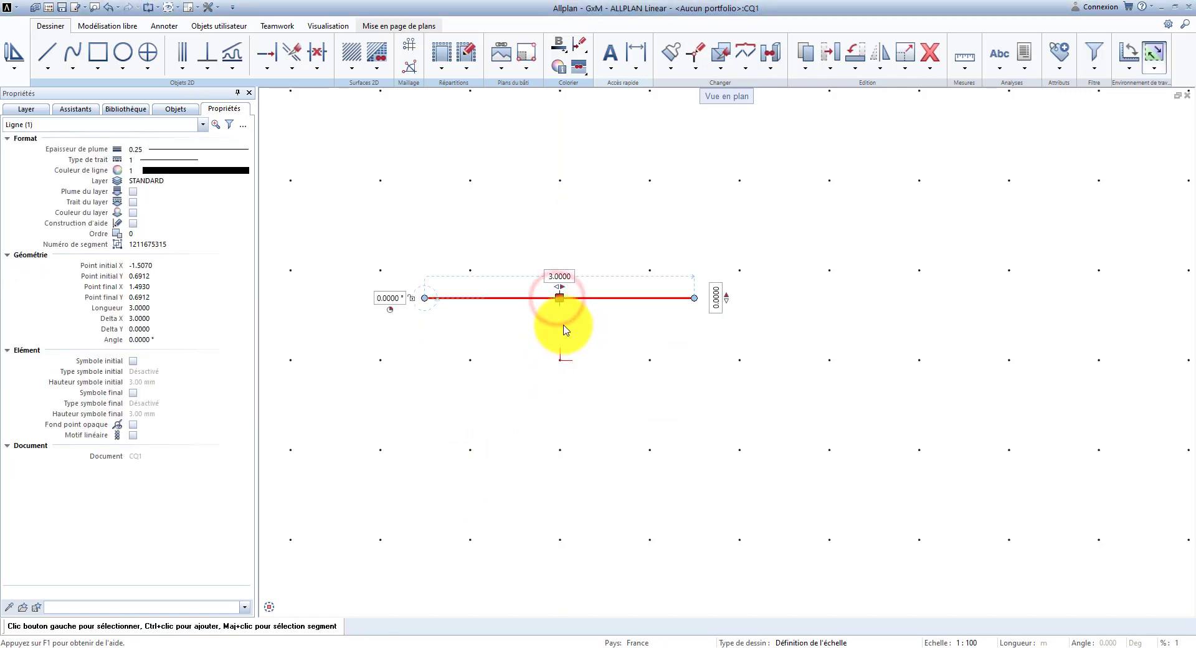
Detach the offset input box from the line while moving the line about 0.62 m up by its midpoint handle
left_click(559, 297)
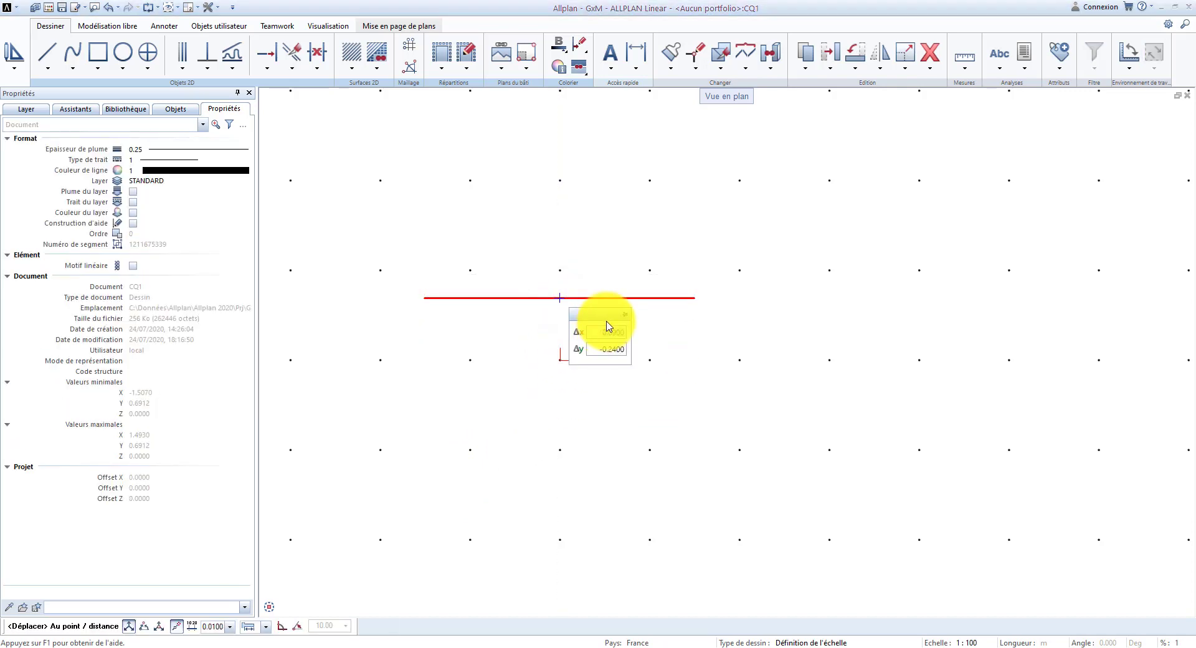
left_click(607, 322)
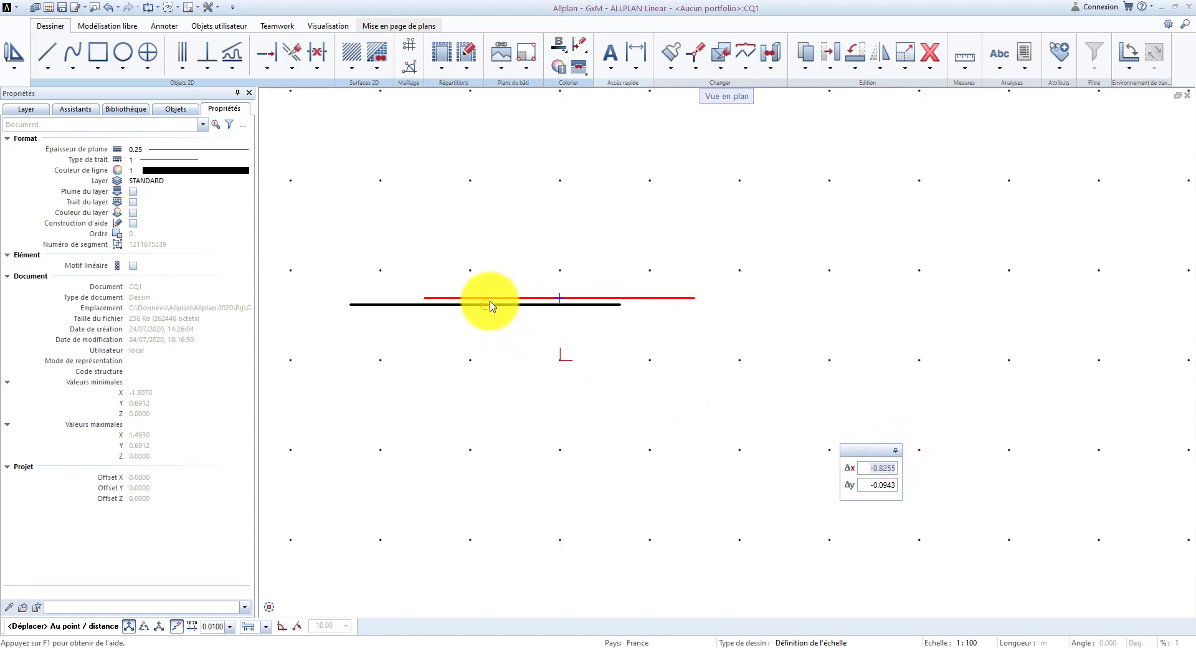
left_click(561, 242)
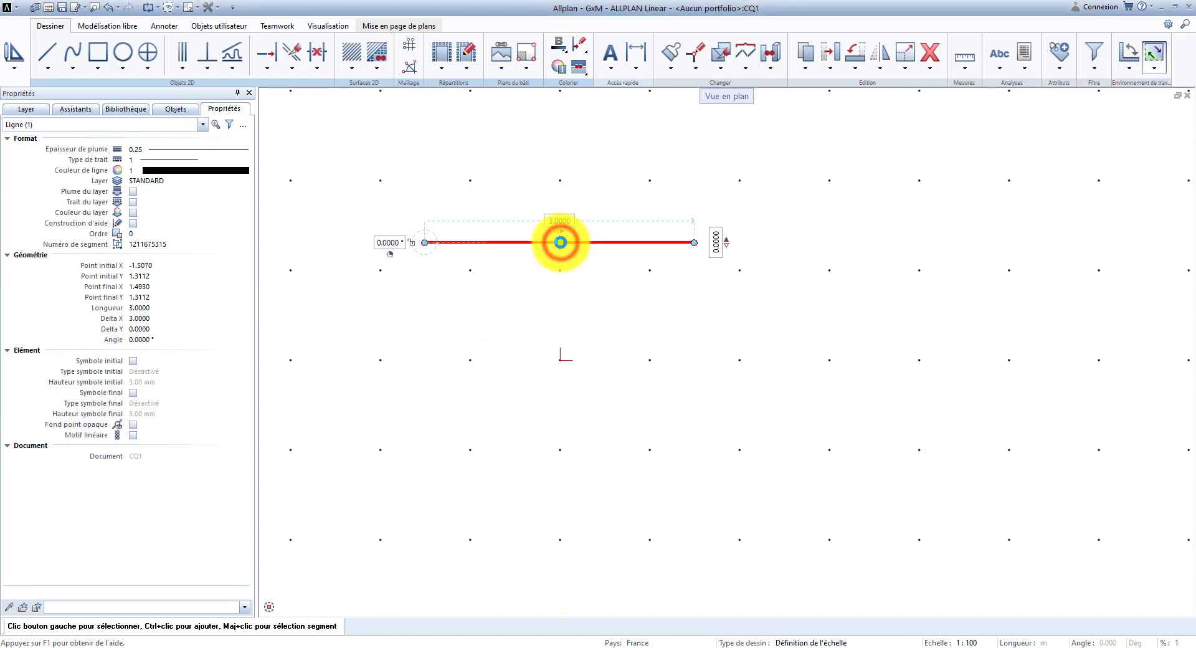
Move the line by its midpoint handle to about 1.16 m below the origin, and bring it back to the origin
left_click(561, 242)
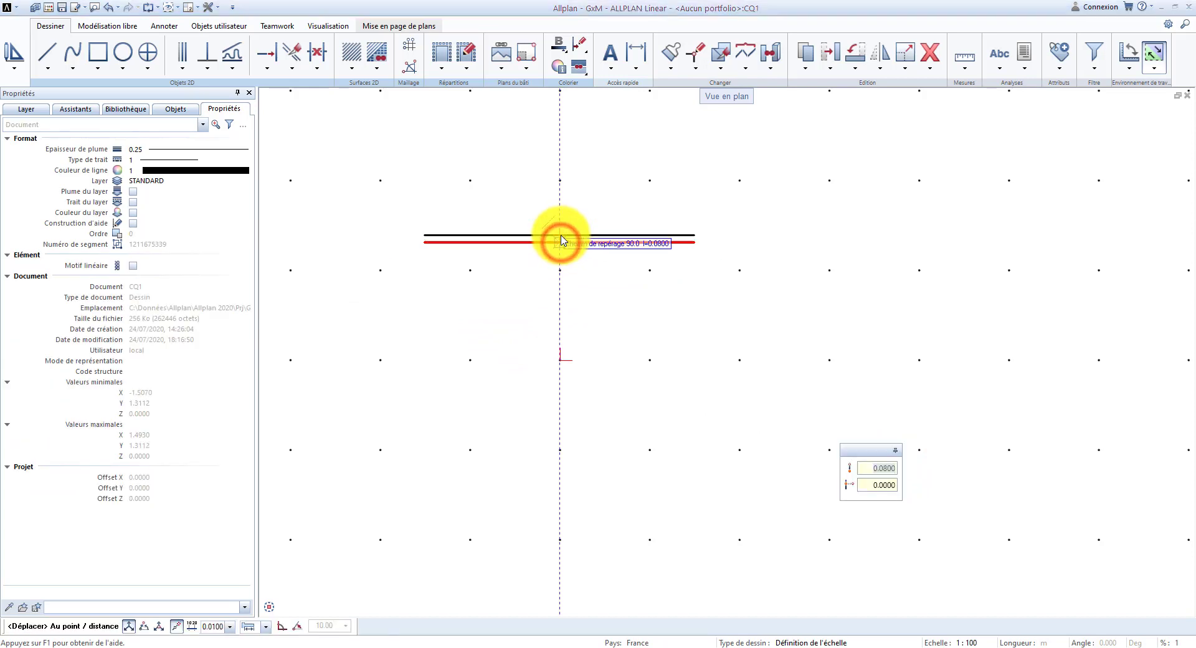
left_click(569, 466)
left_click(568, 465)
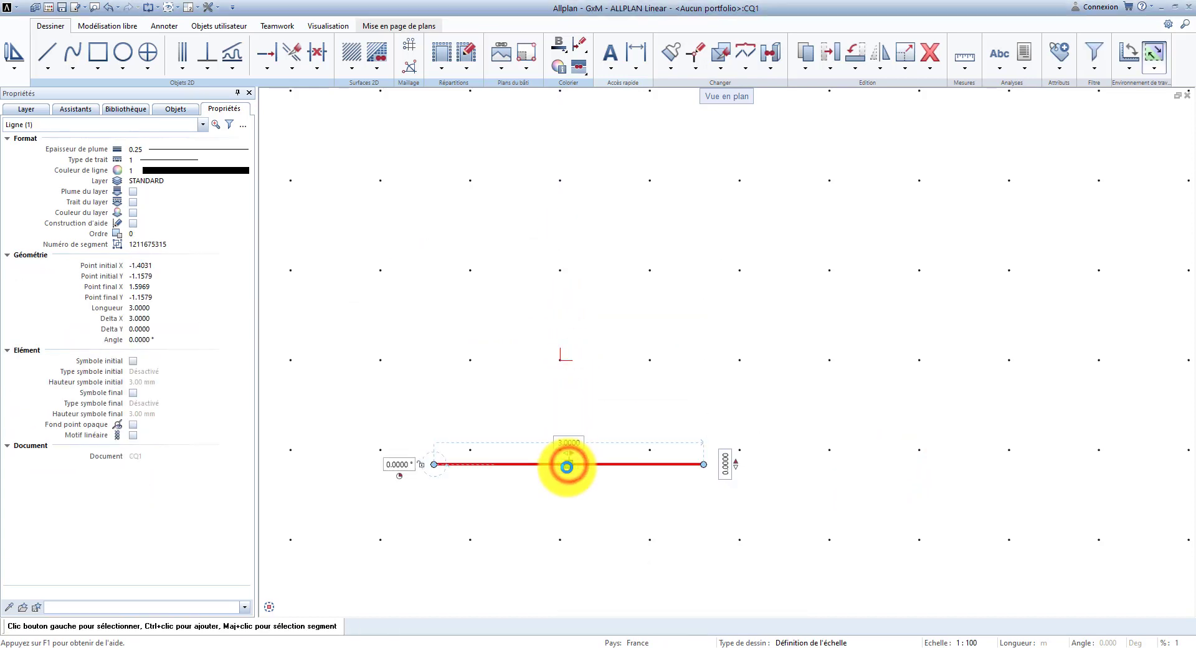
left_click(567, 465)
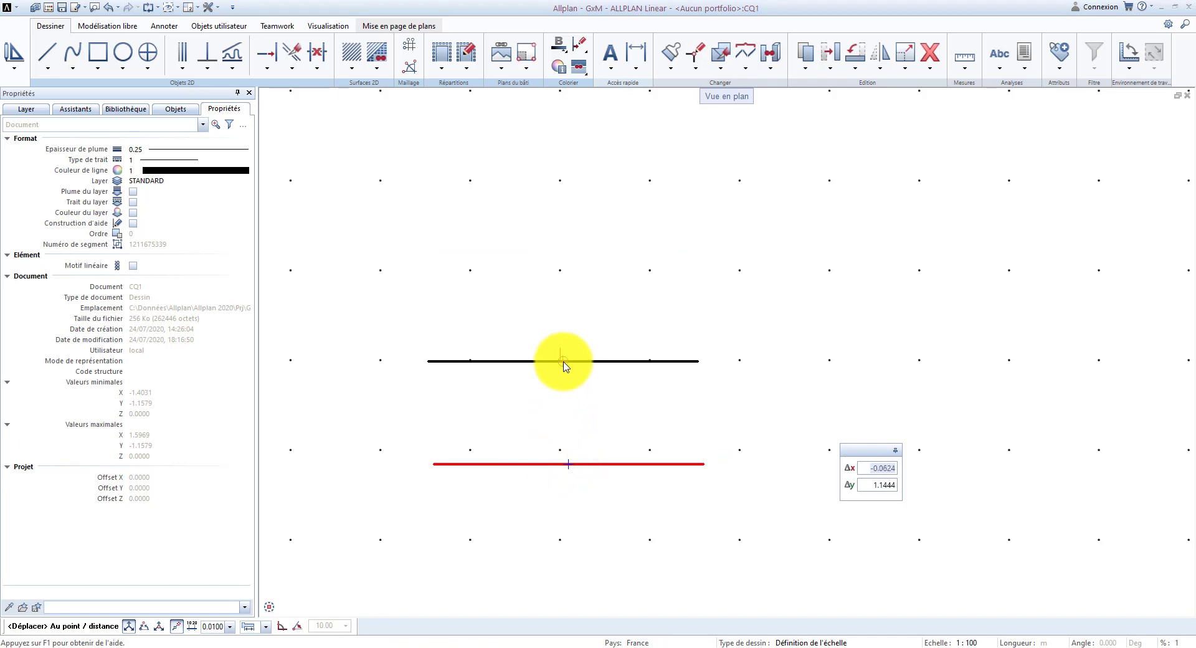
left_click(561, 360)
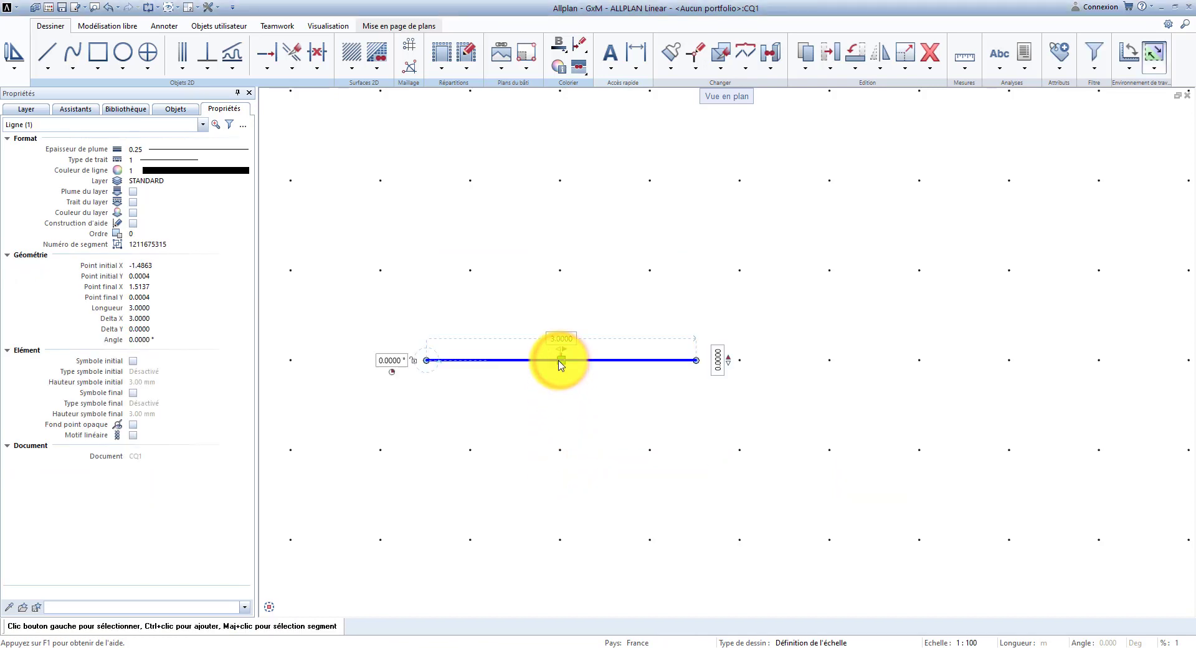
Reattach the offset input box to the line, move the line 0.43 m up by its midpoint, and move it 0.4 m back down
left_click(894, 450)
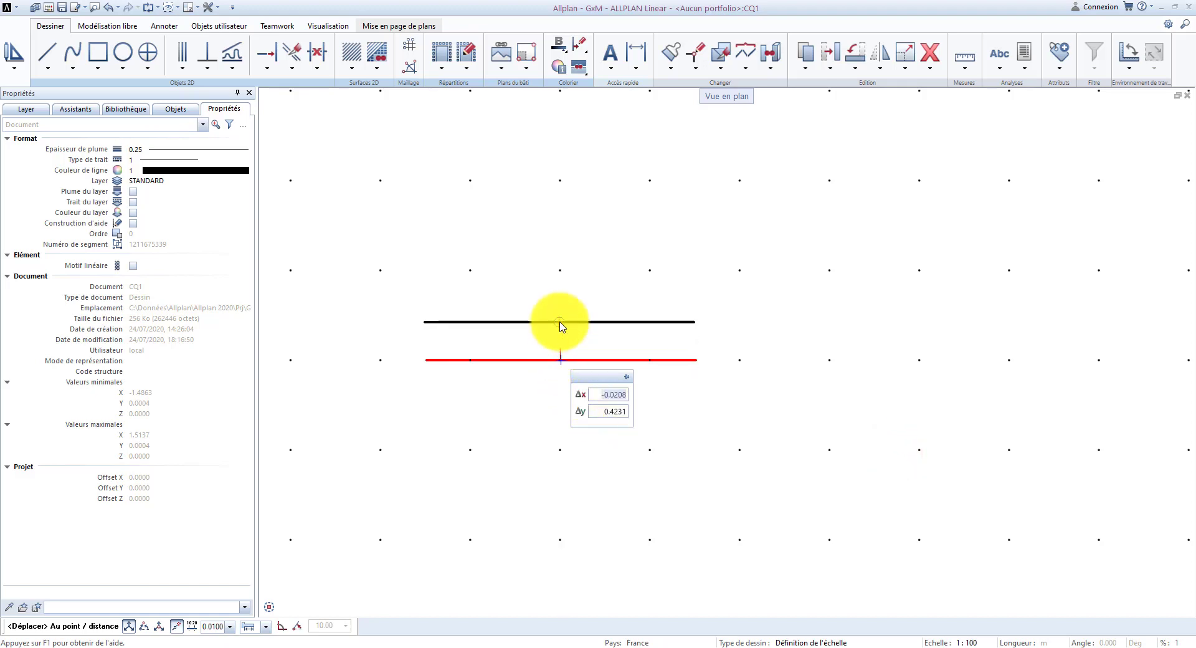
left_click(561, 322)
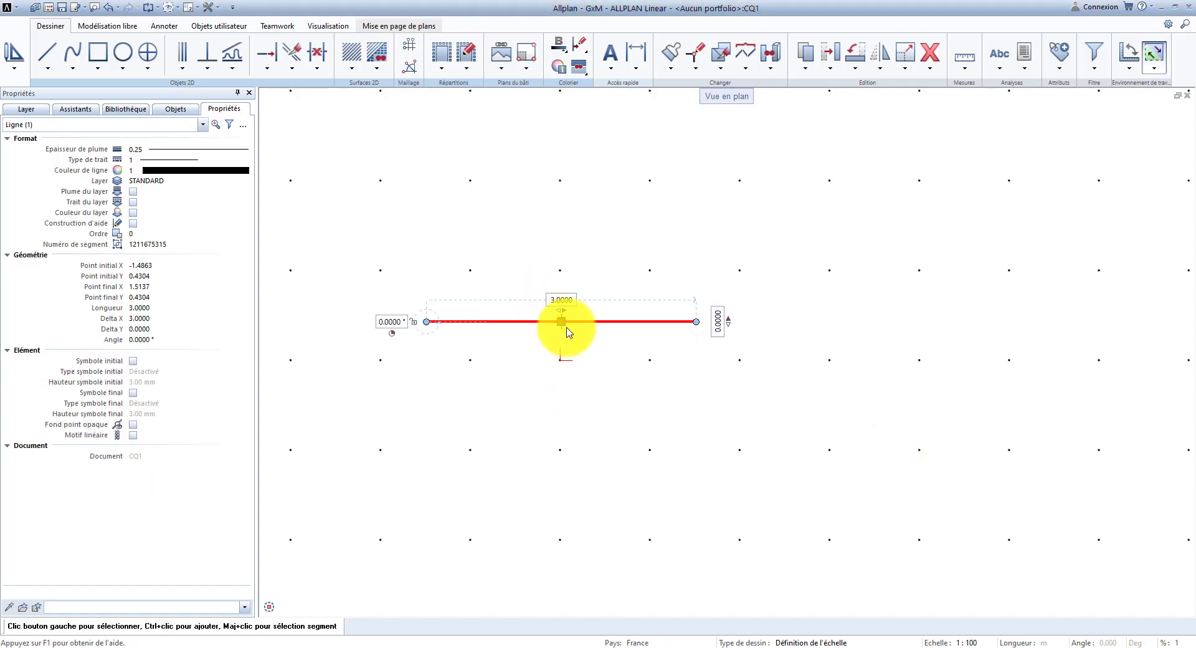
left_click(560, 319)
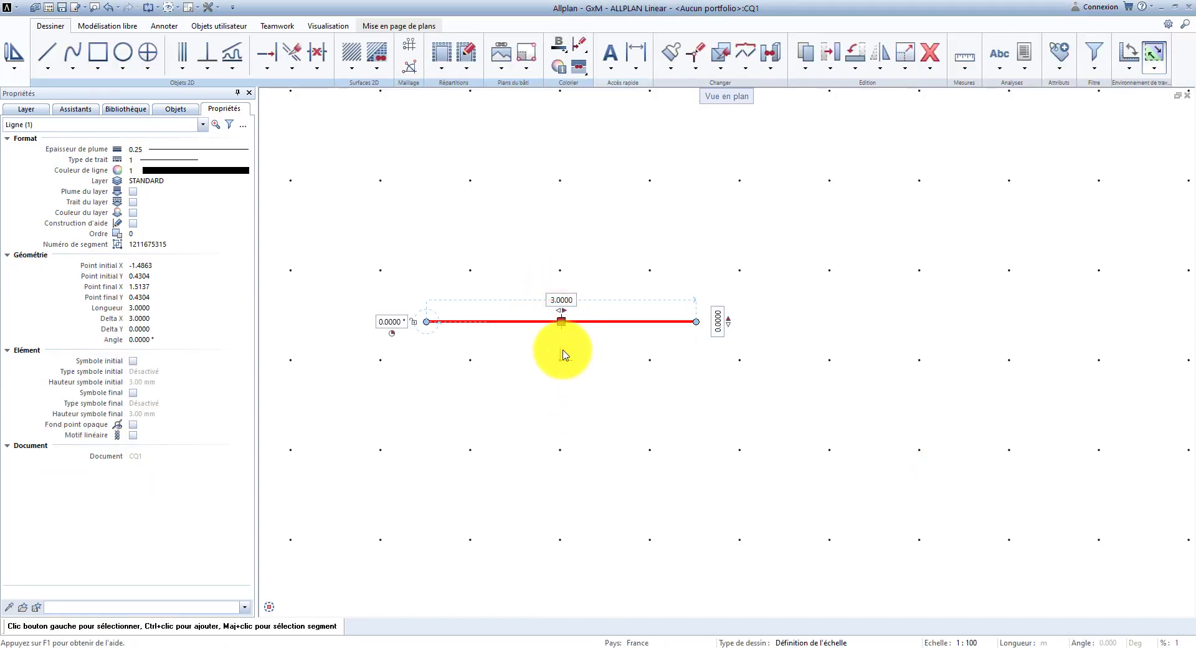
left_click(561, 322)
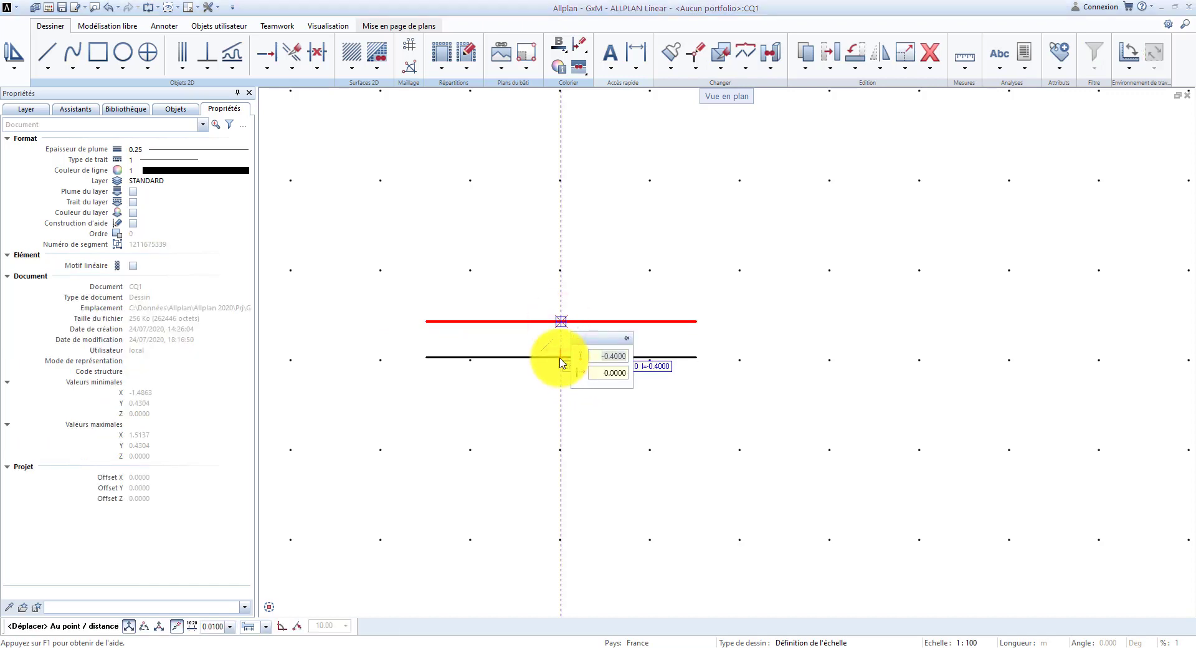
left_click(561, 357)
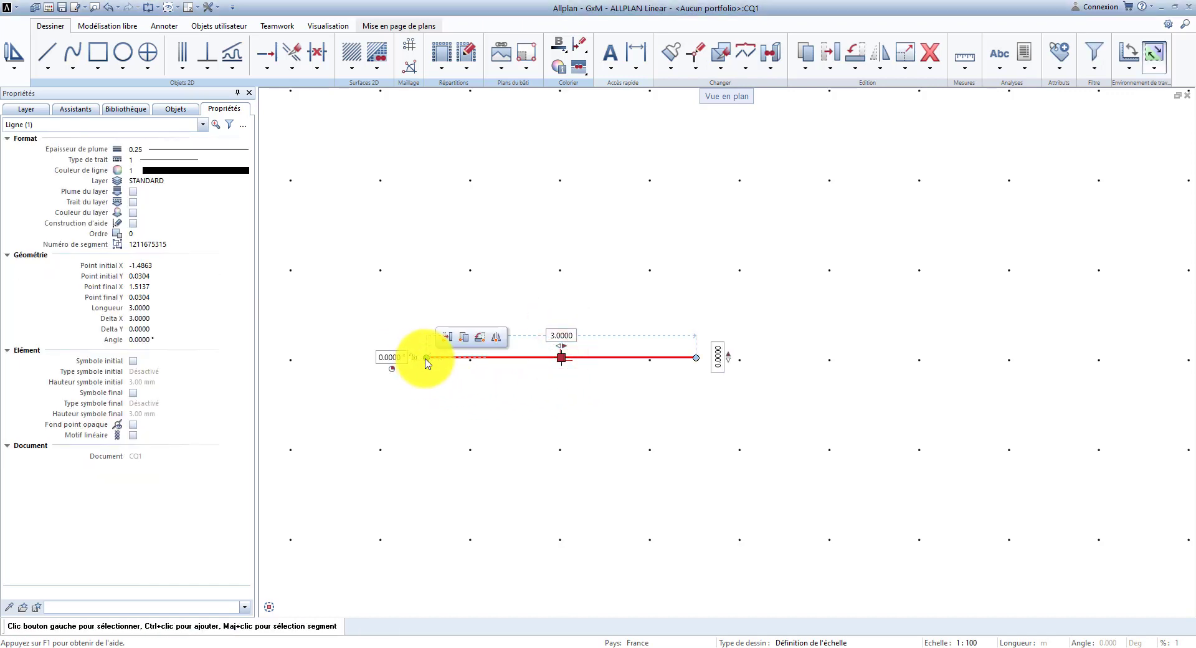
Rotate the line by 25° about its start point, using its end point as the reference direction, and deselect it
left_click(482, 340)
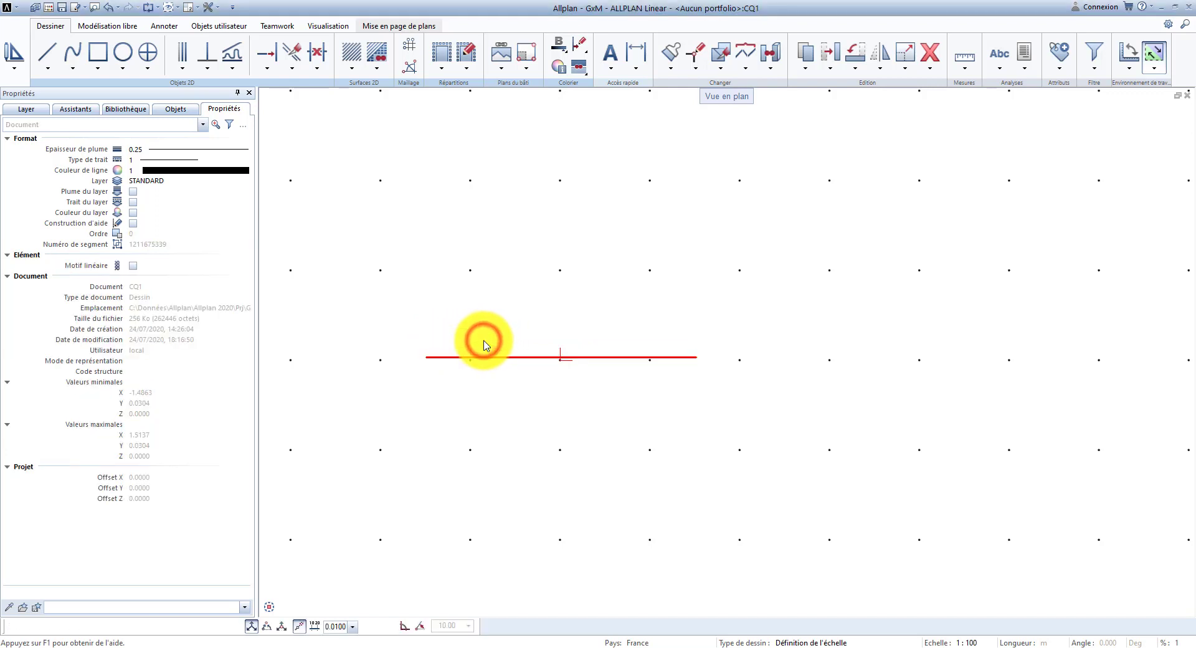
left_click(696, 360)
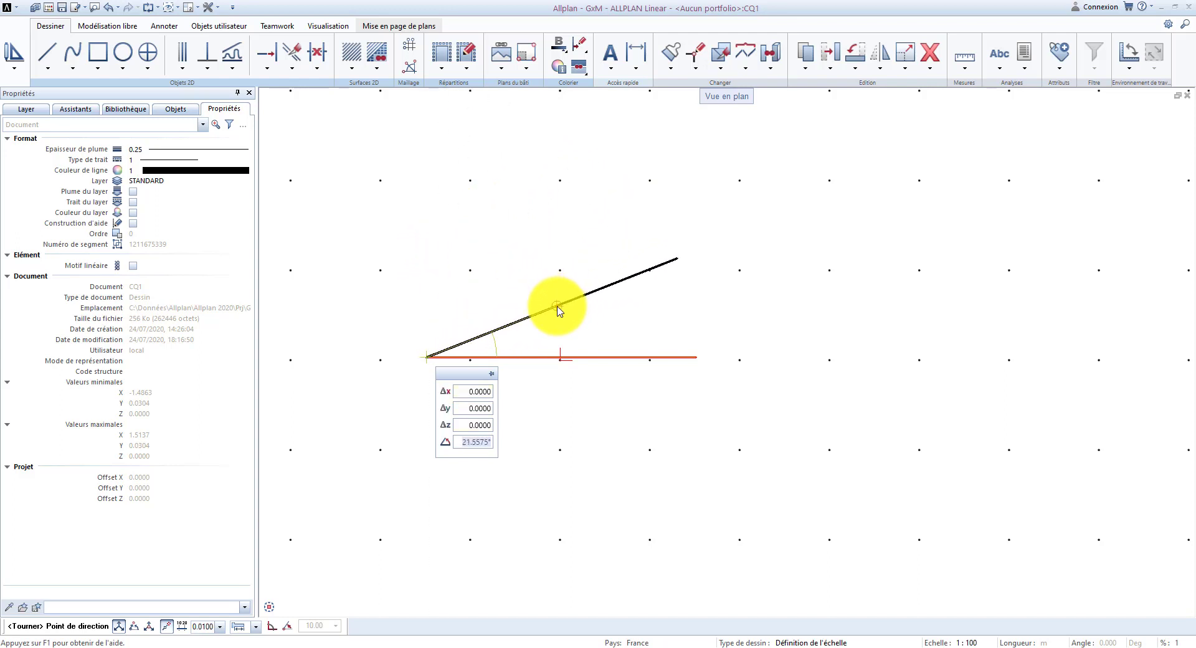
type("25")
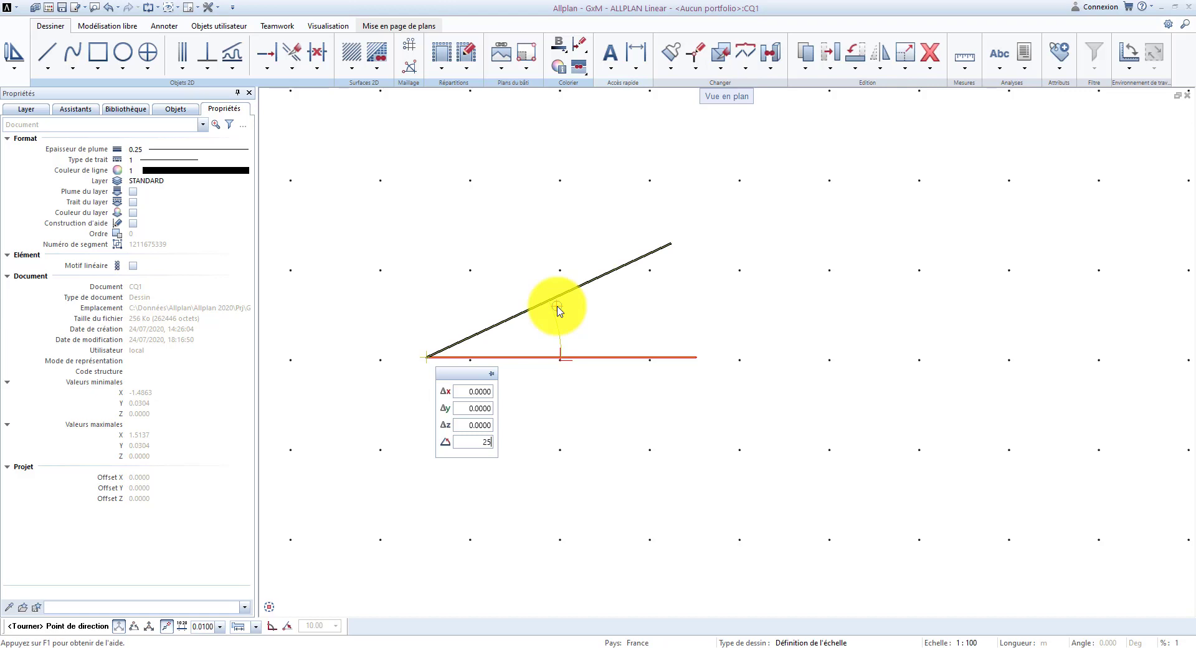
key("Return")
left_click(557, 305)
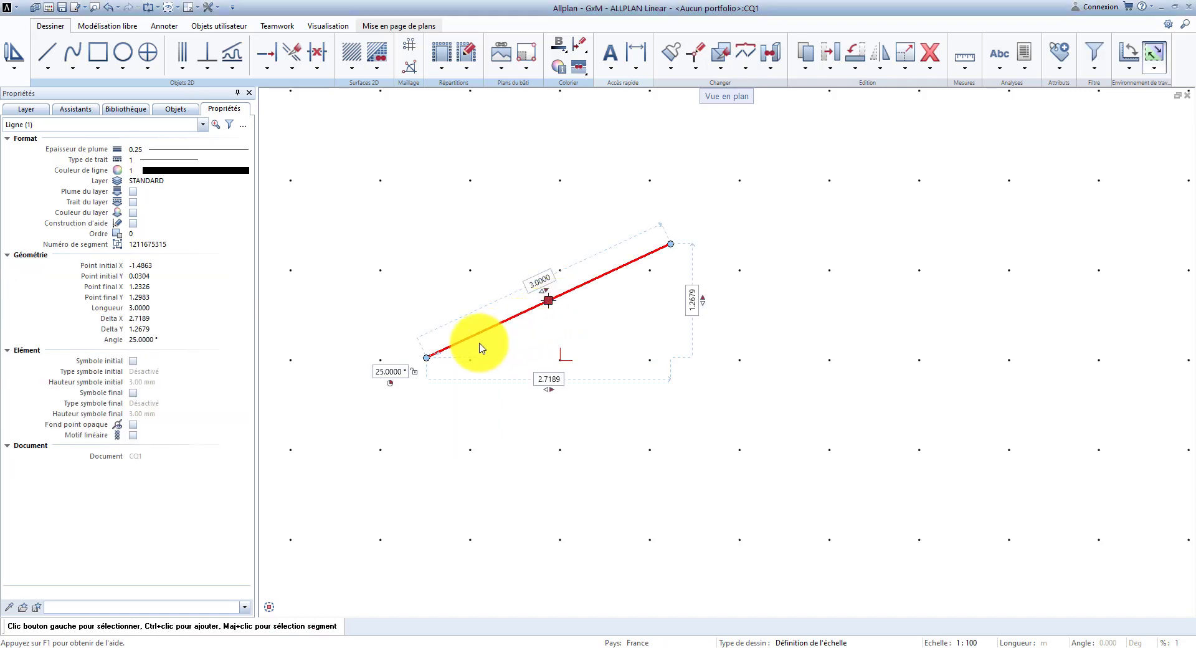
key("Escape")
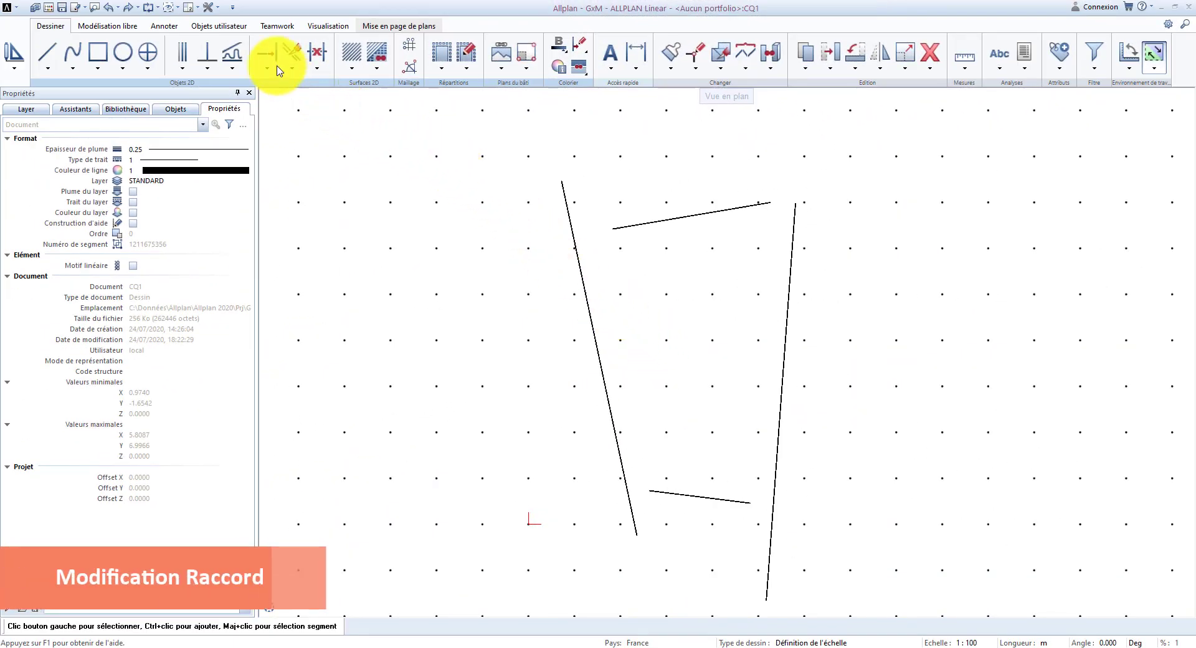
Turn off the Découpage option and try joining the long left line with the upper short line using Relier deux éléments
left_click(268, 56)
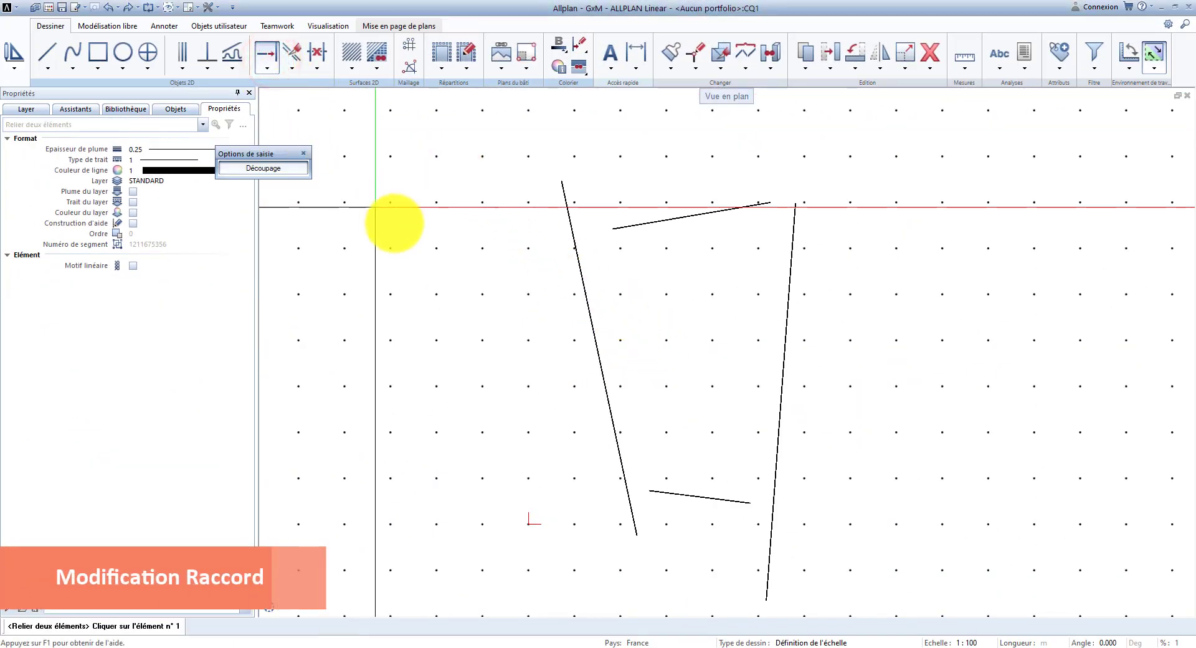
left_click(280, 169)
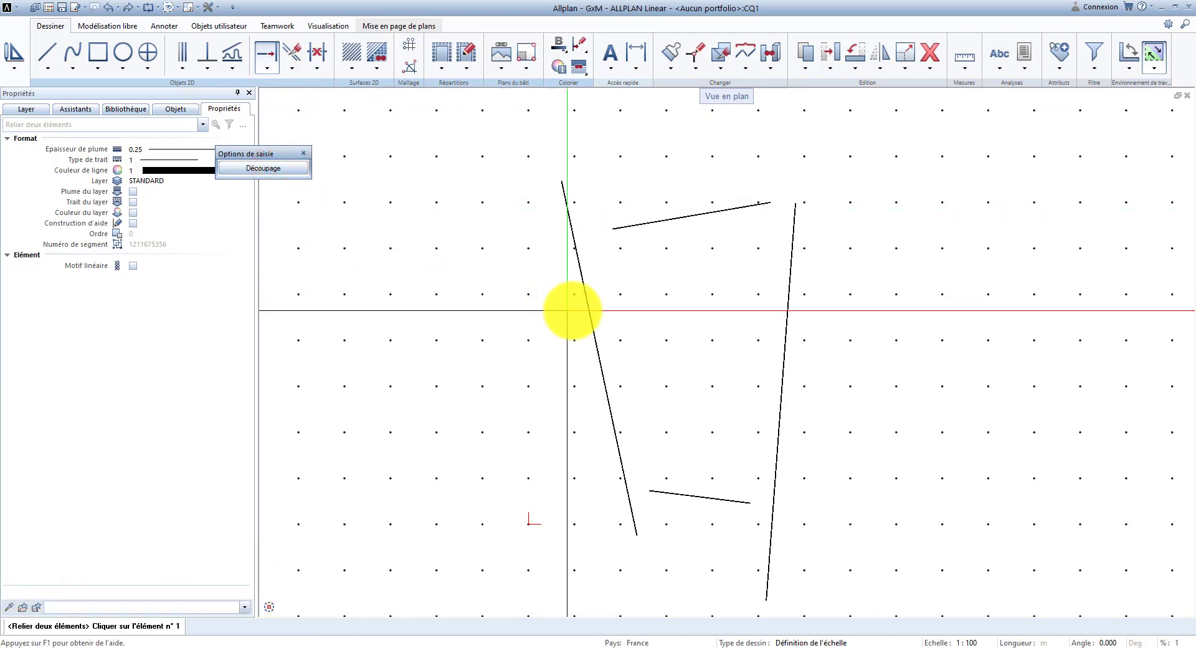
left_click(590, 311)
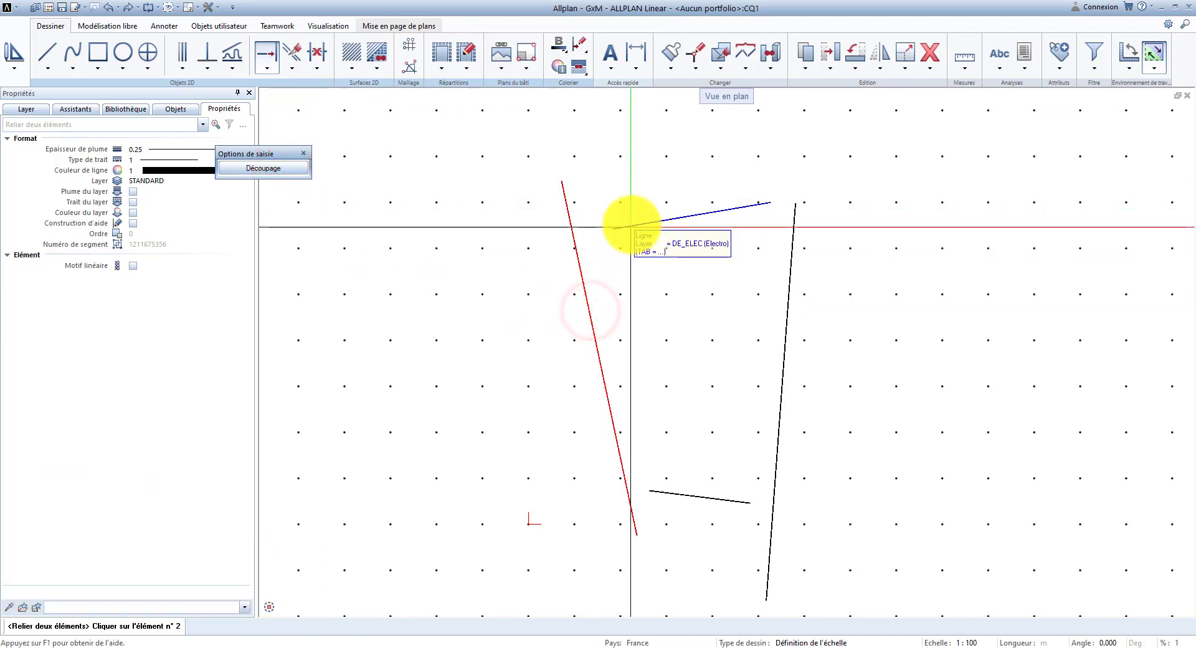
left_click(632, 223)
key("Escape")
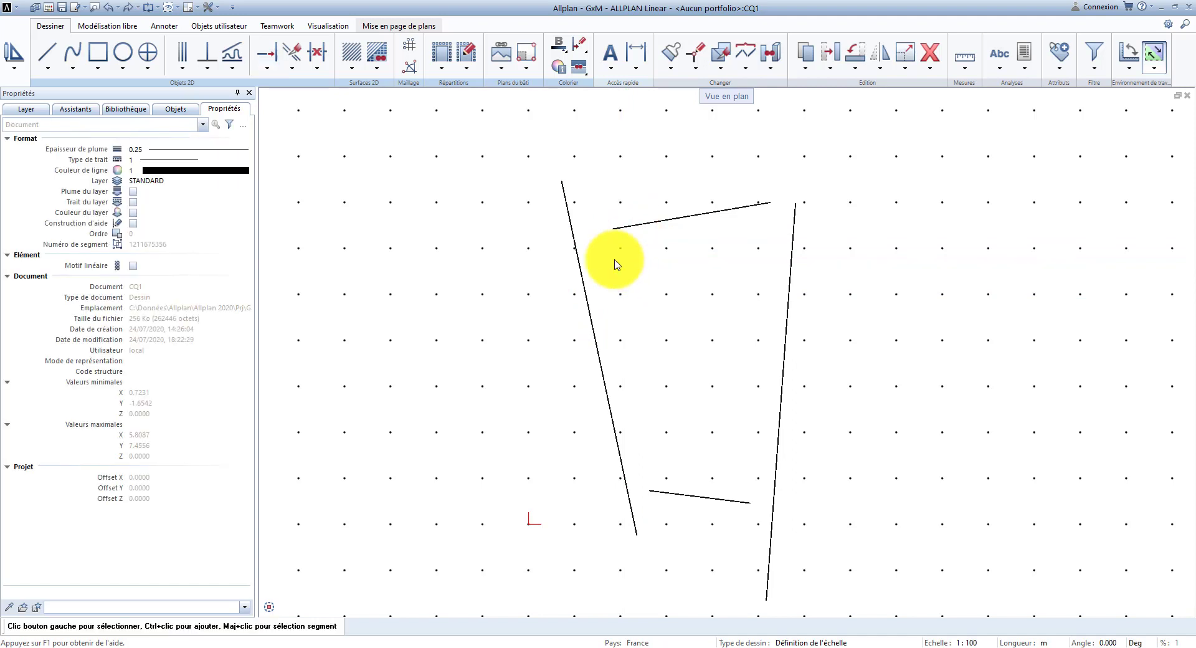
Join the long left line and the upper short line into a trimmed corner using Relier deux éléments with Découpage enabled
left_click(272, 60)
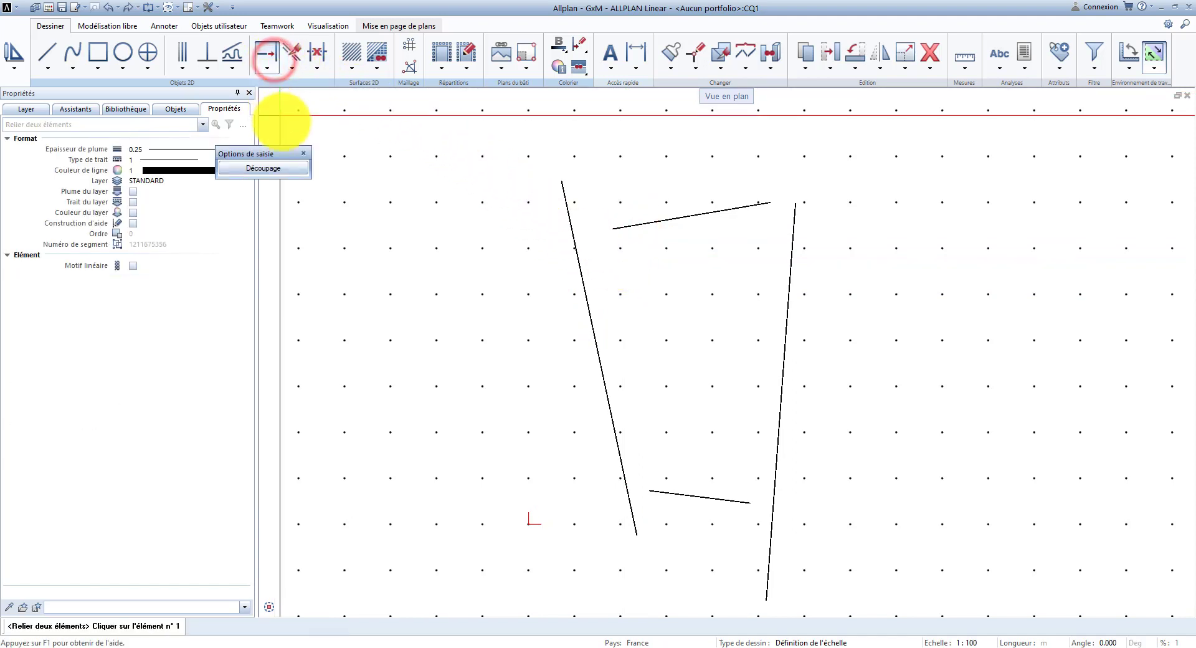
left_click_drag(325, 163, 400, 174)
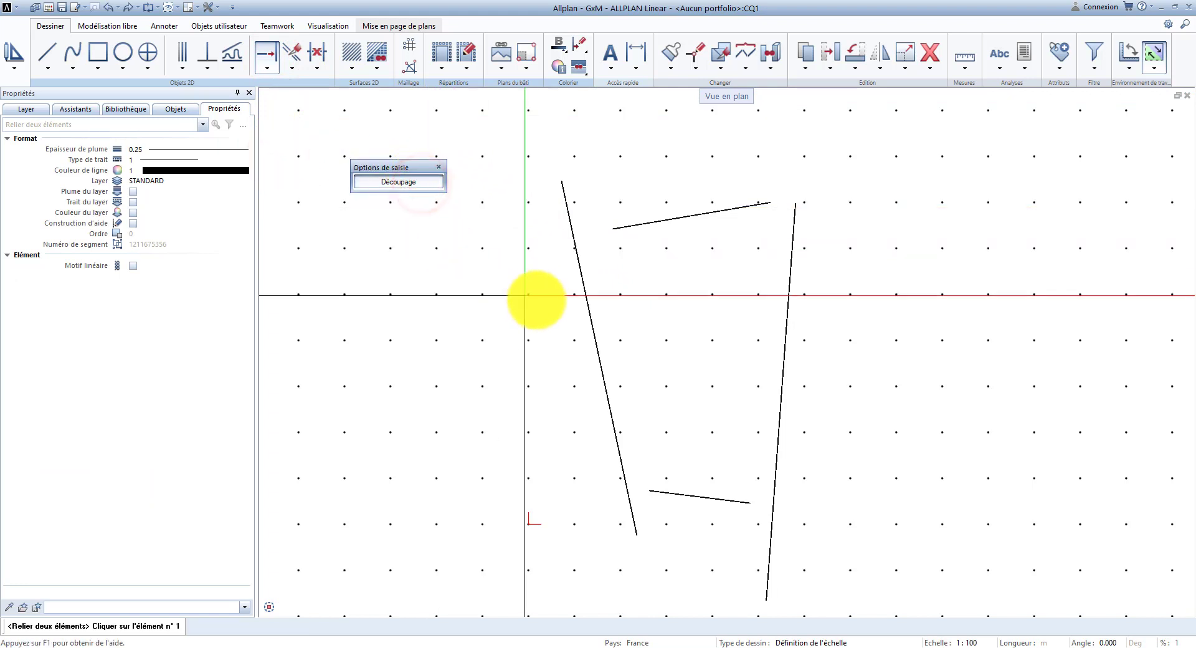
left_click(587, 302)
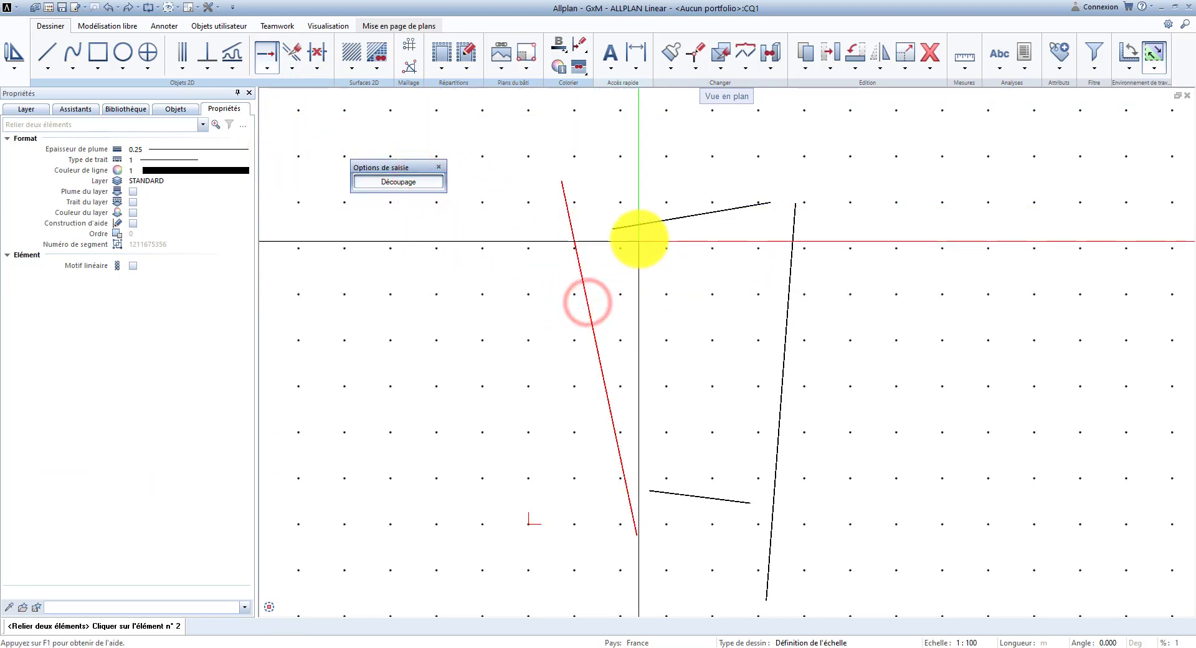
left_click(639, 226)
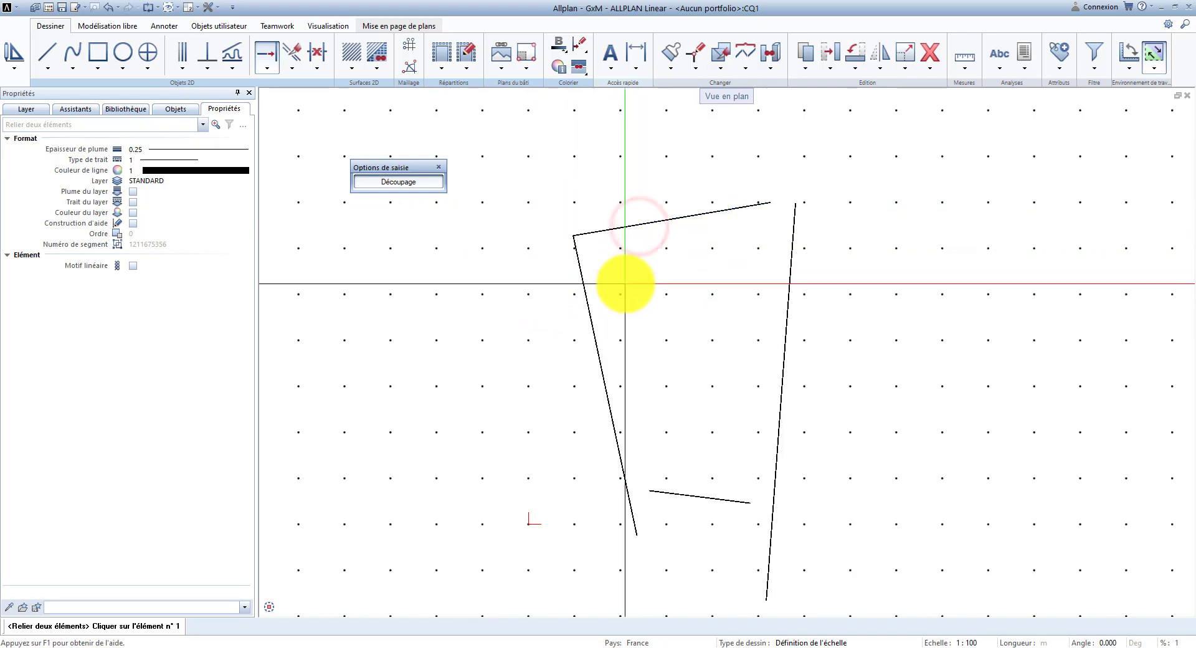
Round the upper-left corner using Arrondi d'éléments with Découpage turned off, placing the fillet arc inside the shape
key("Escape")
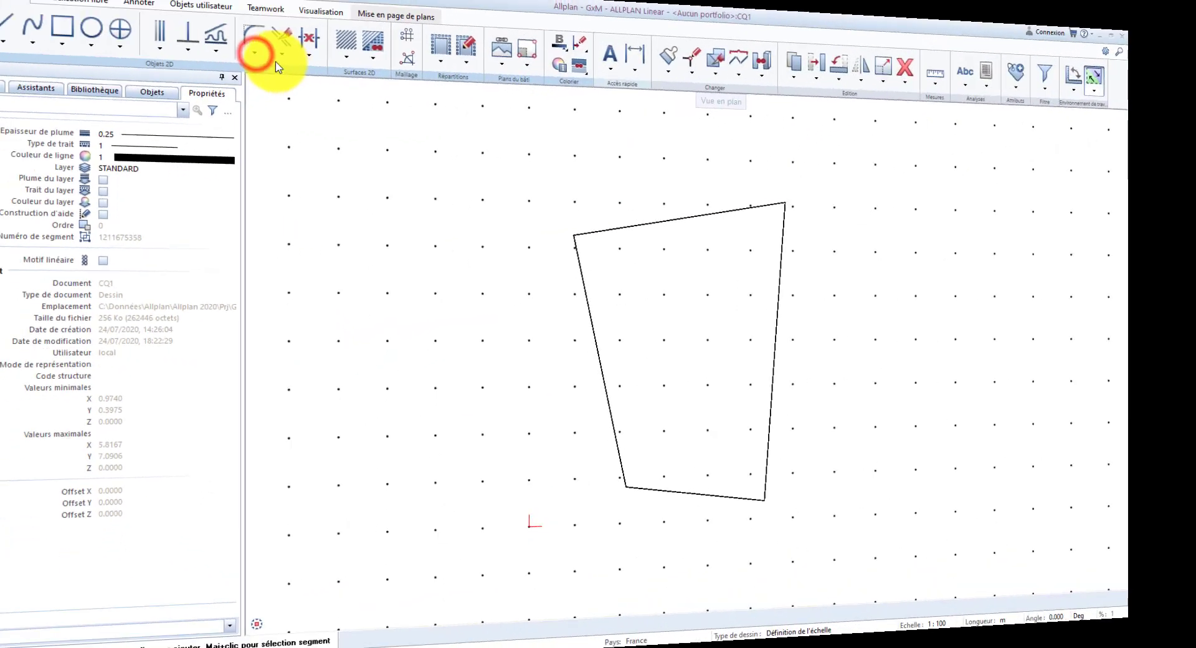
left_click(267, 67)
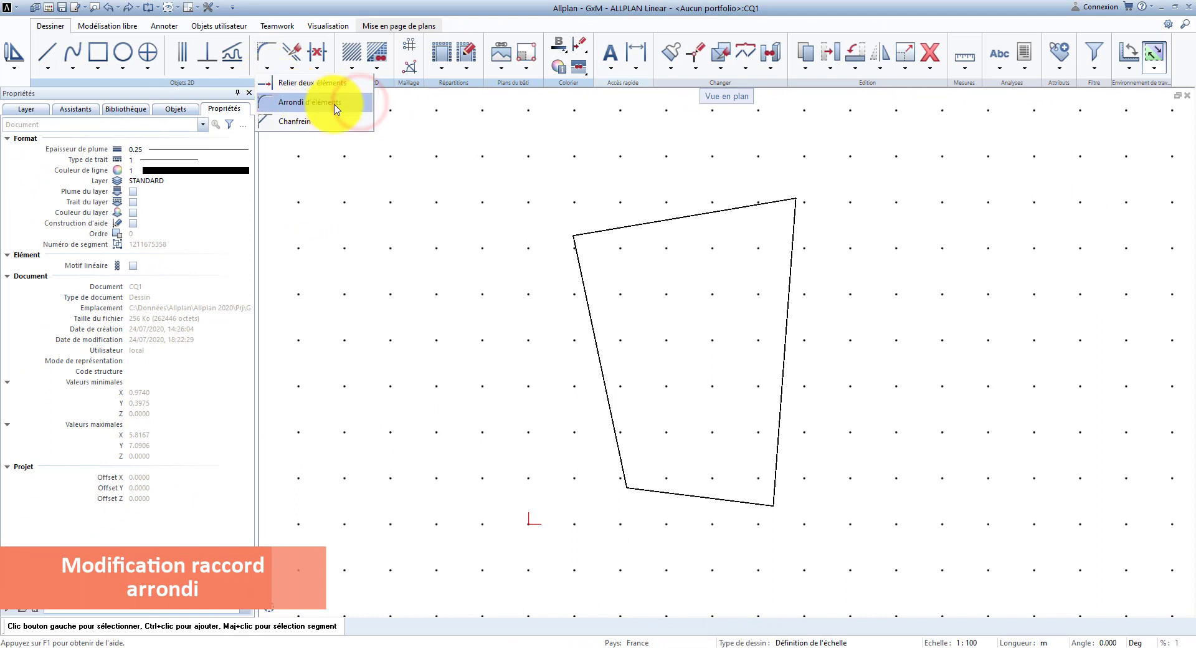
left_click(334, 105)
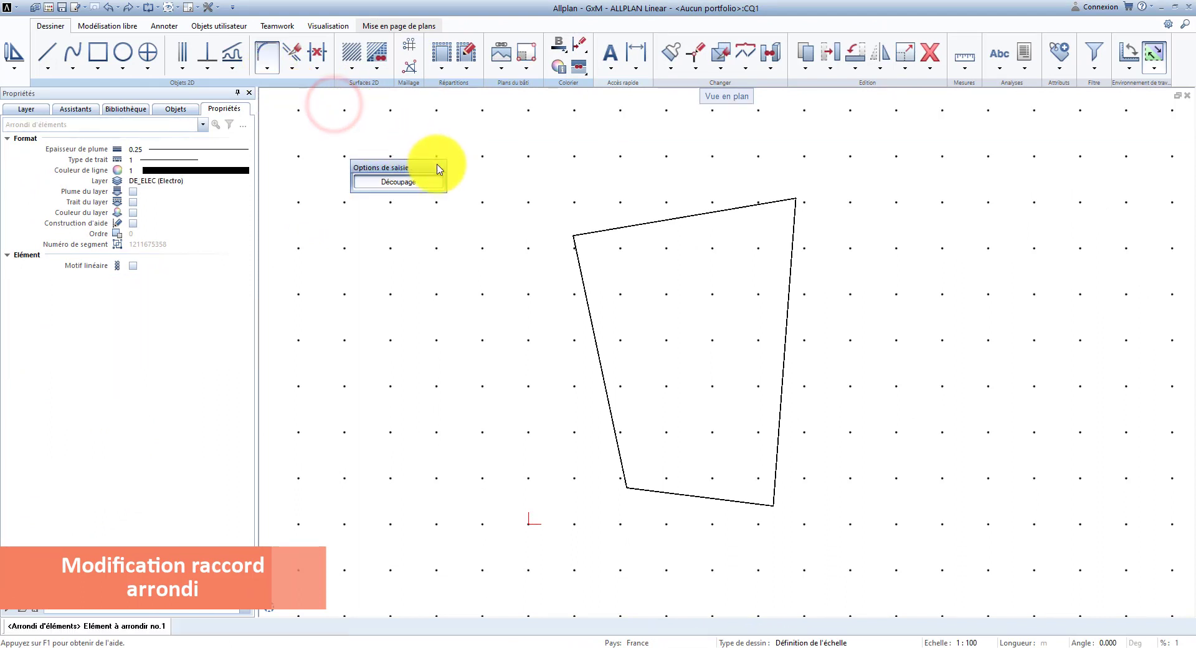
left_click(428, 181)
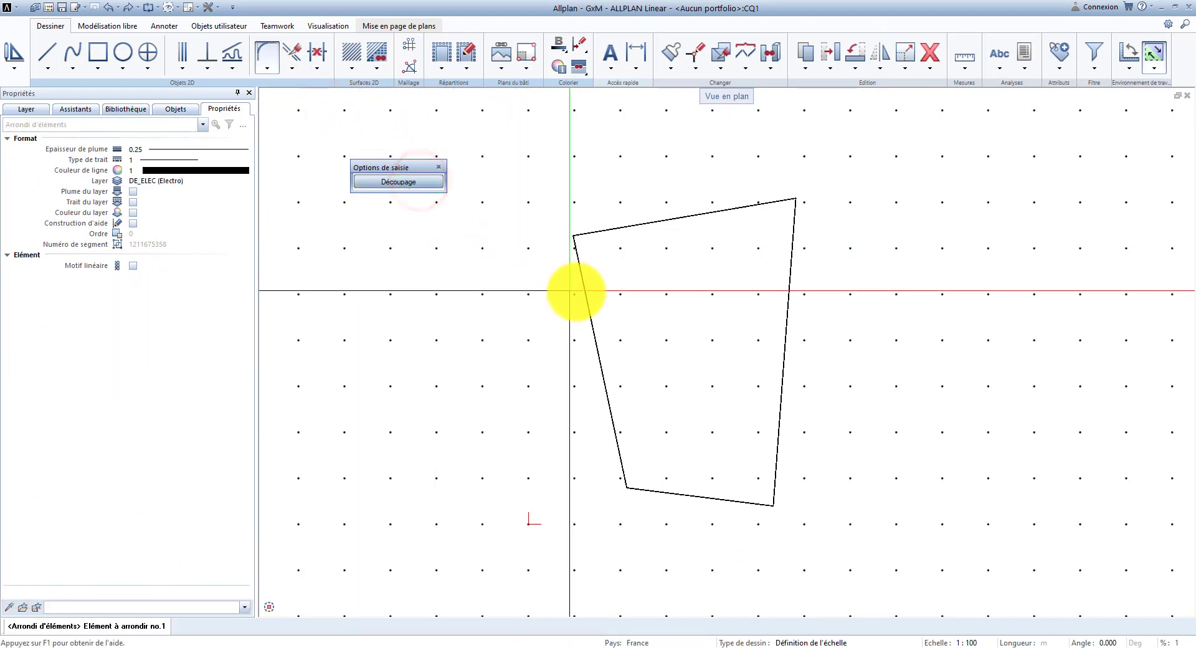
left_click(585, 289)
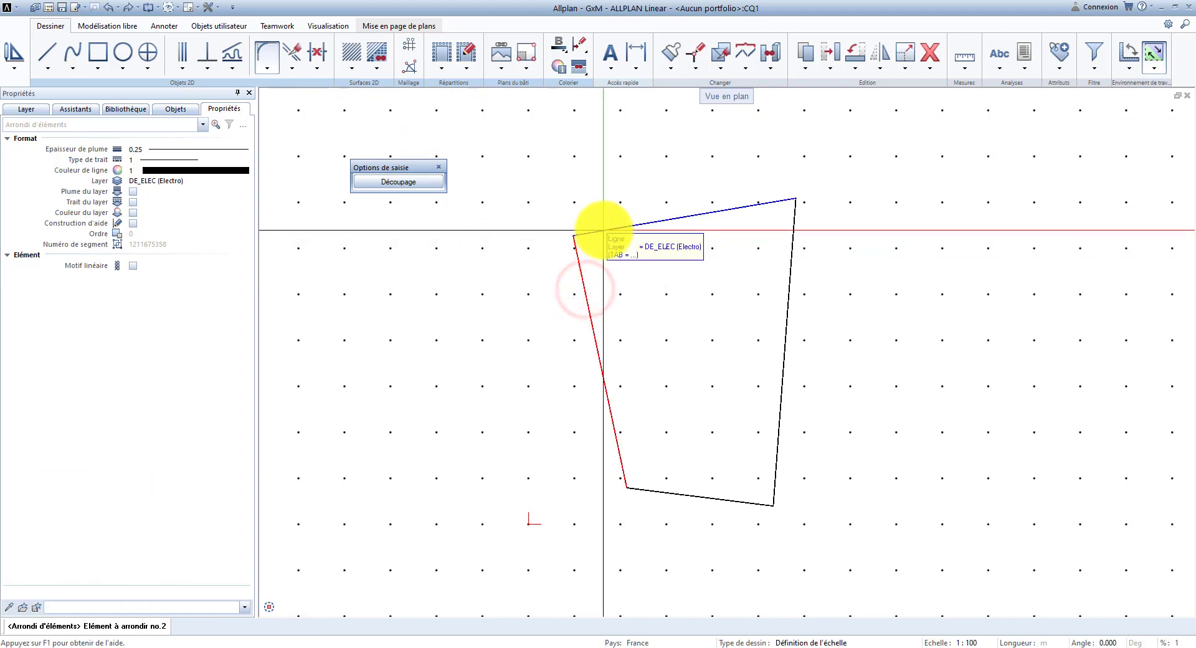
left_click(604, 230)
left_click(608, 268)
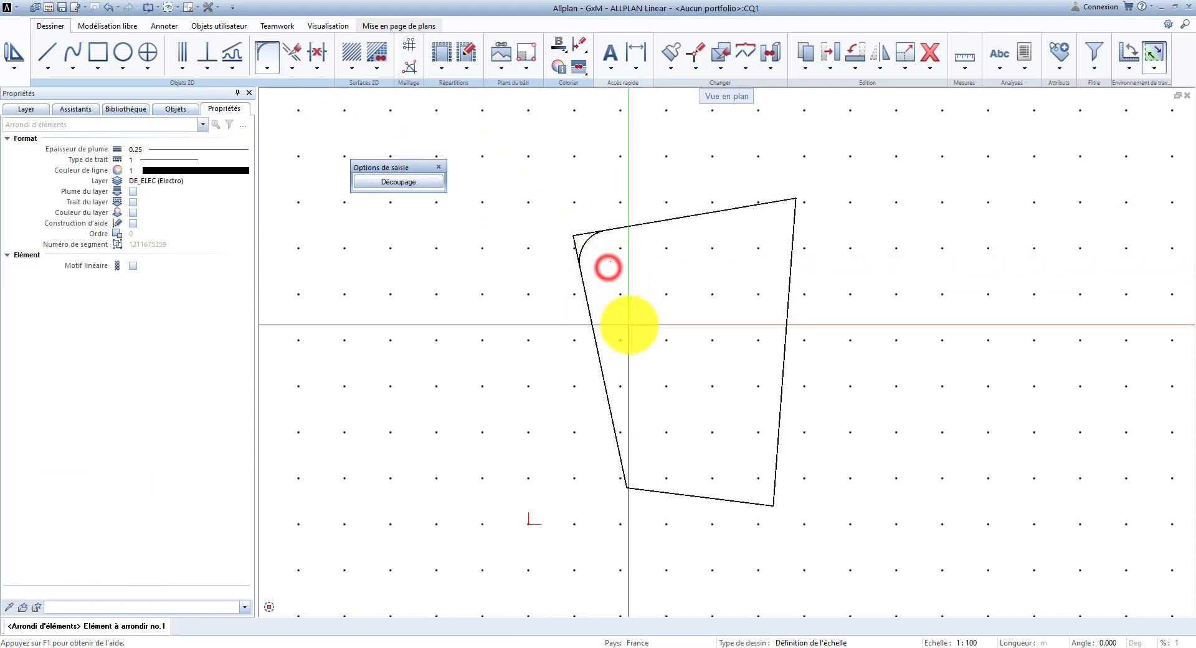
Turn Découpage on and round the lower-left corner between the left and bottom lines with a trimmed fillet
left_click(420, 184)
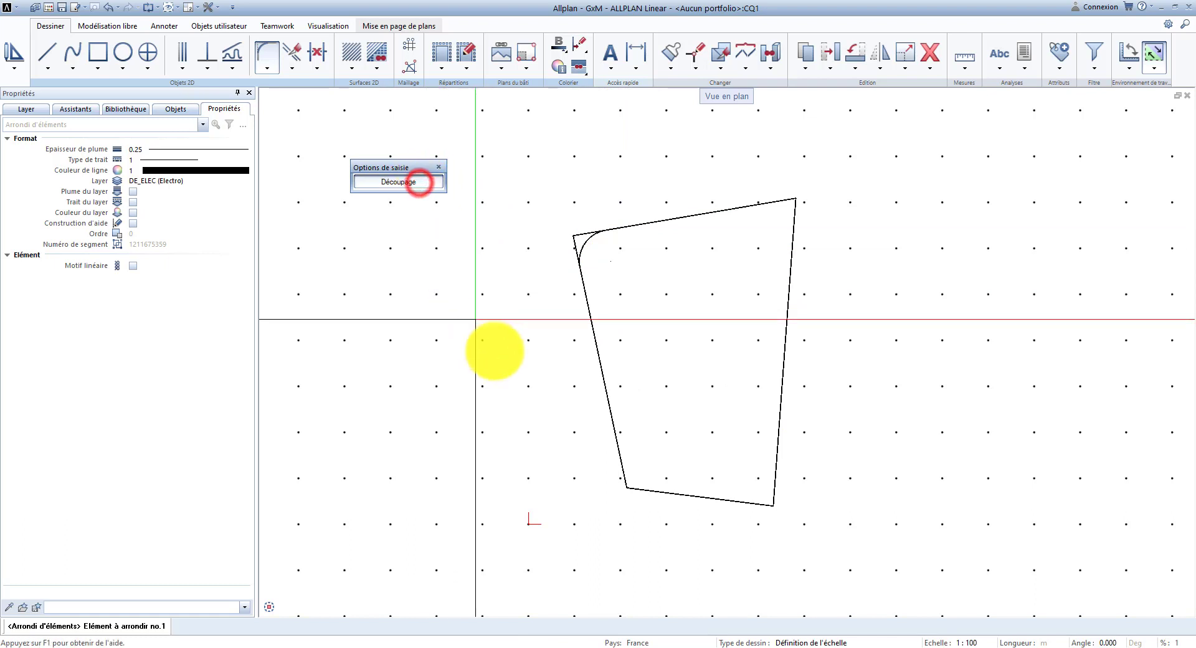
left_click(620, 463)
left_click(661, 491)
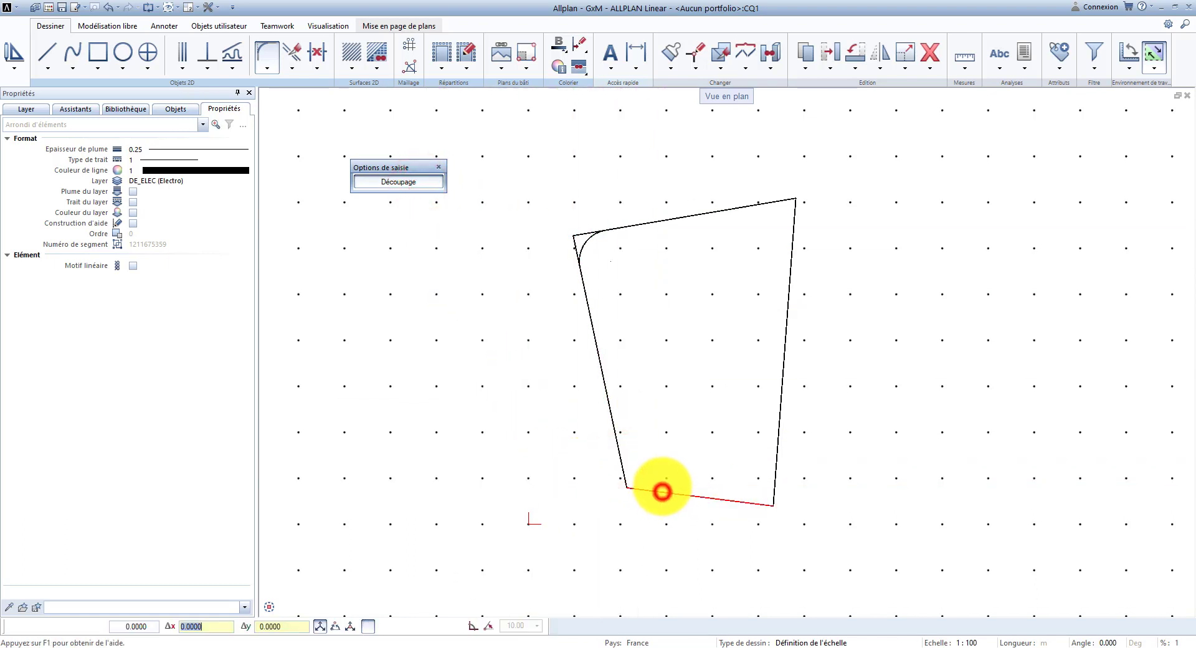
left_click(658, 464)
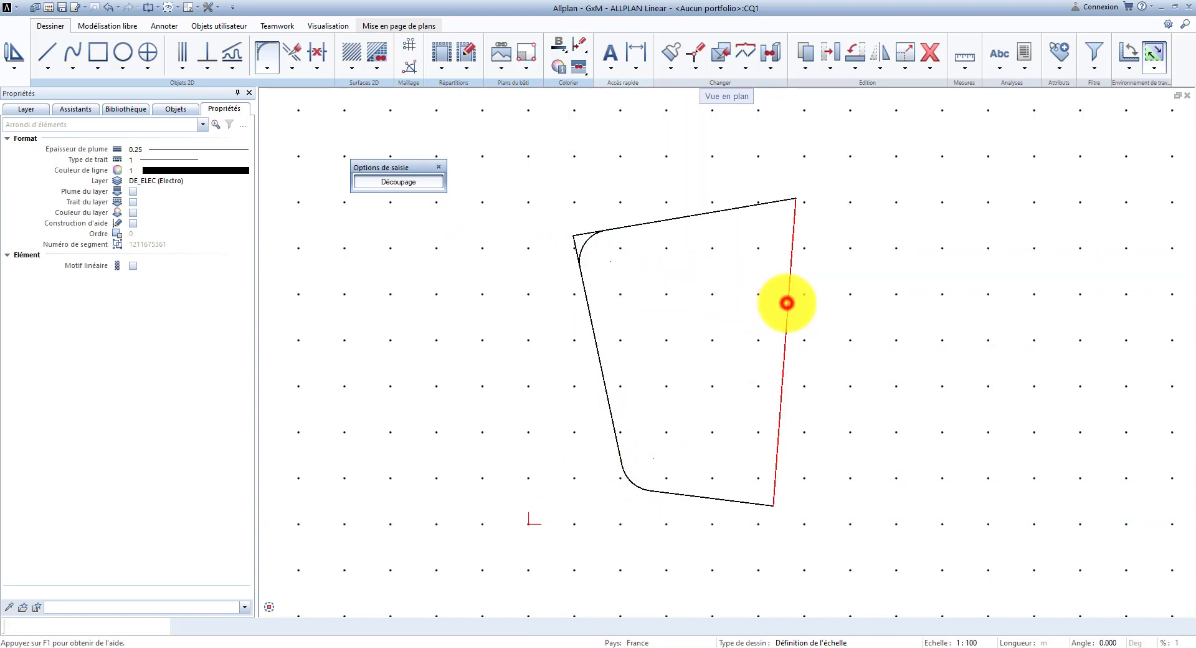
Replace the right line with a large outward-bulging arc by using that line as both Arrondi d'éléments elements, and end the command
left_click(787, 303)
left_click(787, 302)
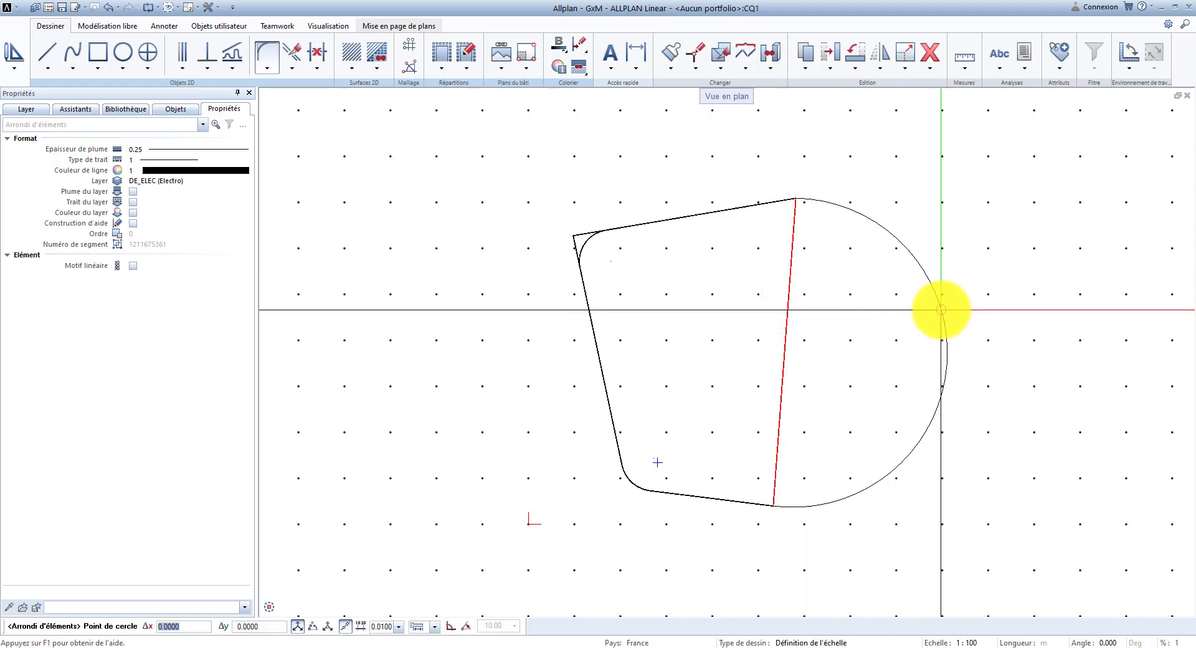
left_click(941, 309)
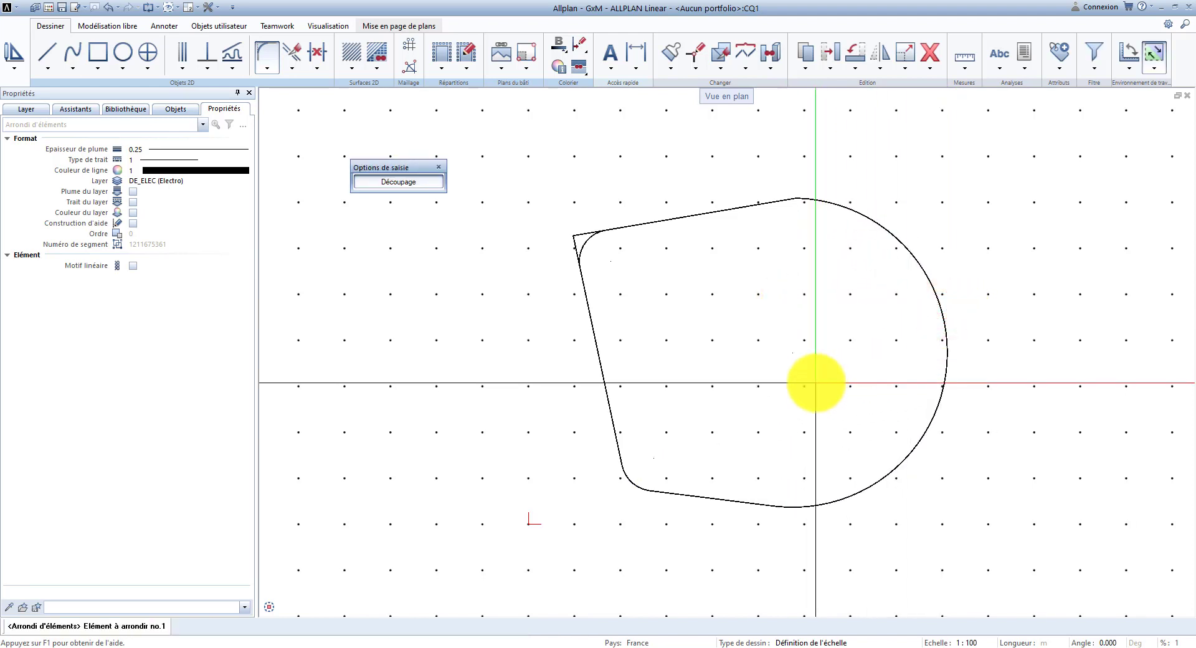
key("Escape")
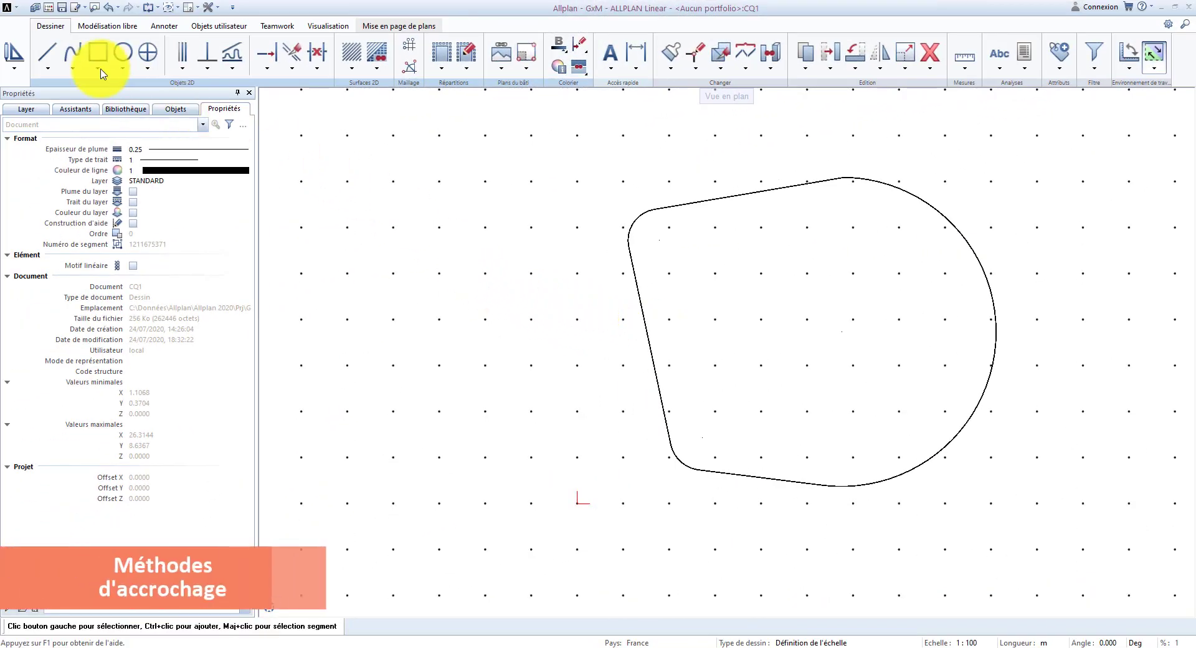
Try to draw a line from left of the shape to a division point on its left edge using Point de partage with 10 divisions
left_click(45, 53)
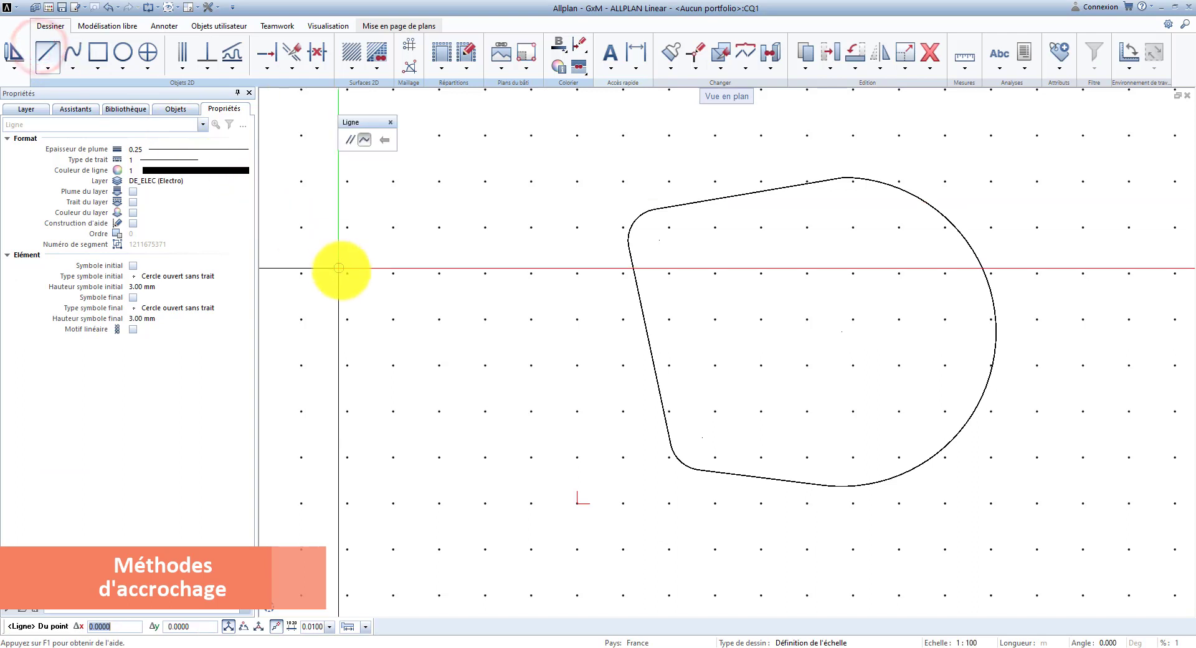
left_click(354, 296)
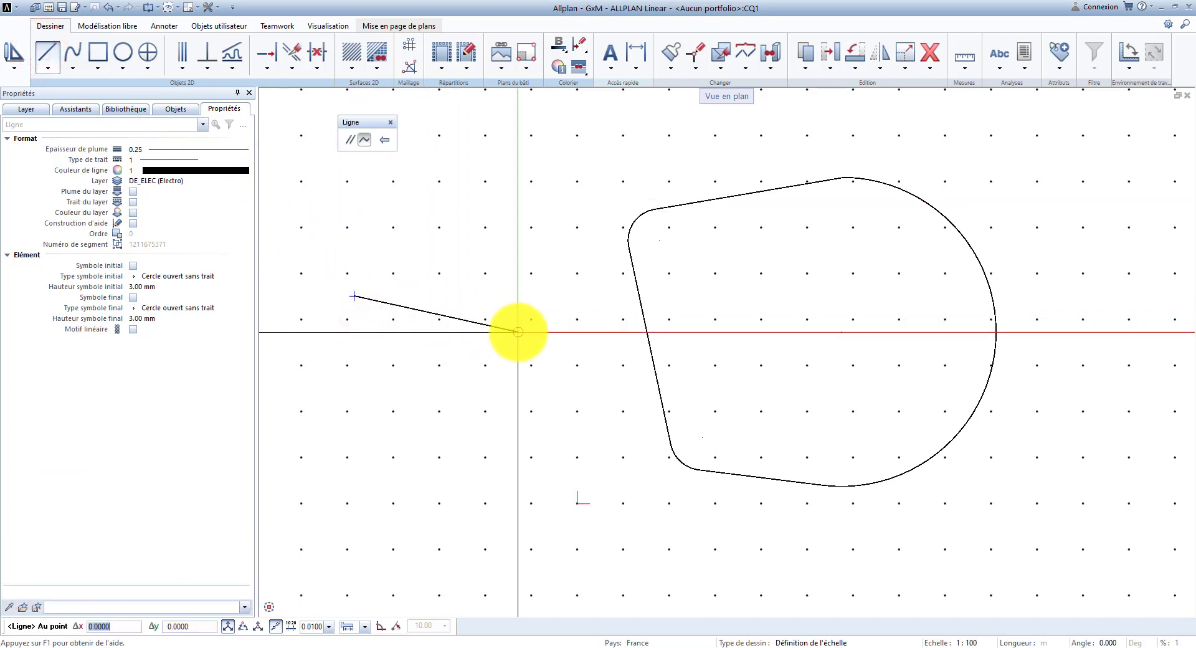
right_click(519, 332)
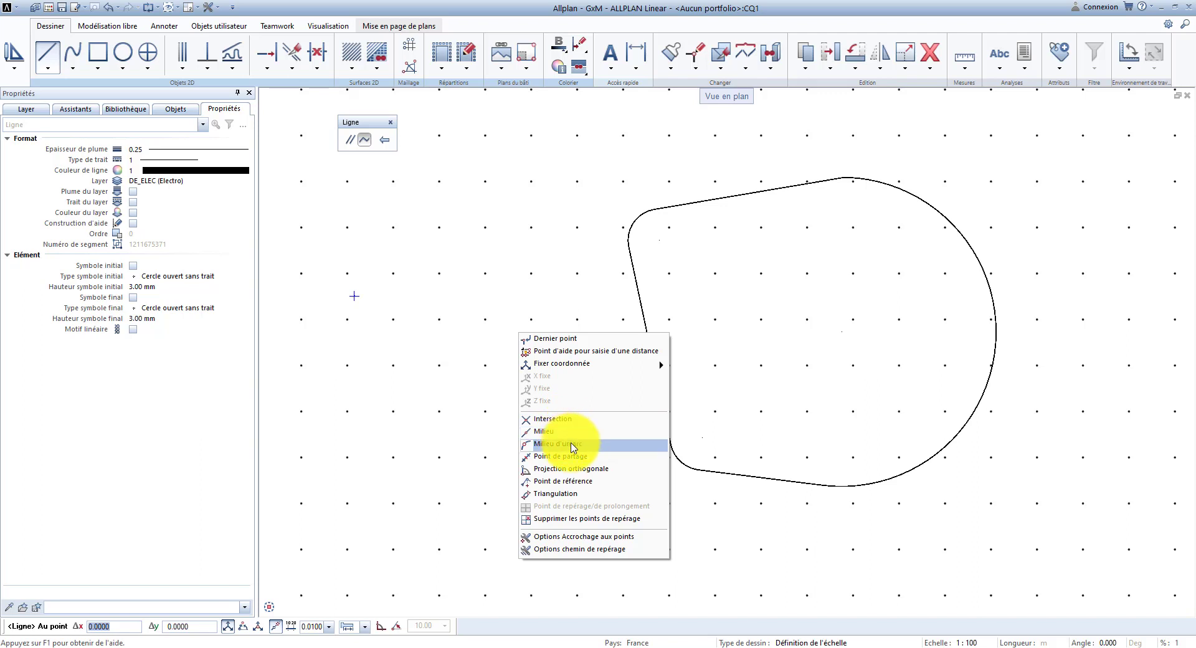
left_click(596, 462)
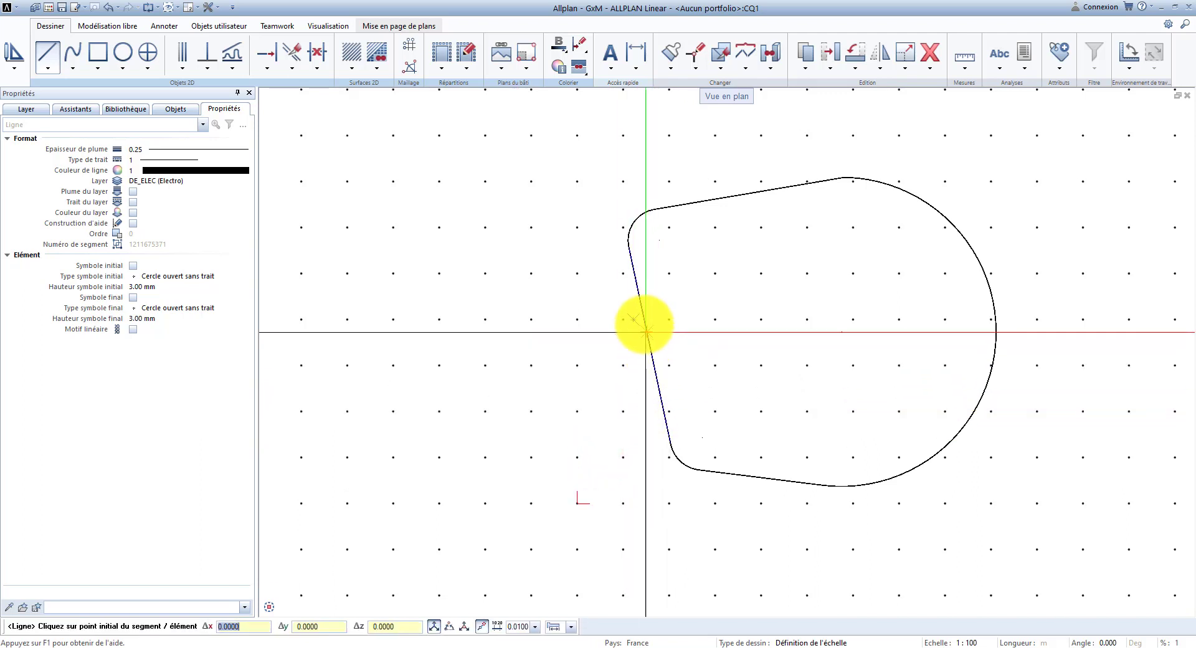
left_click(668, 430)
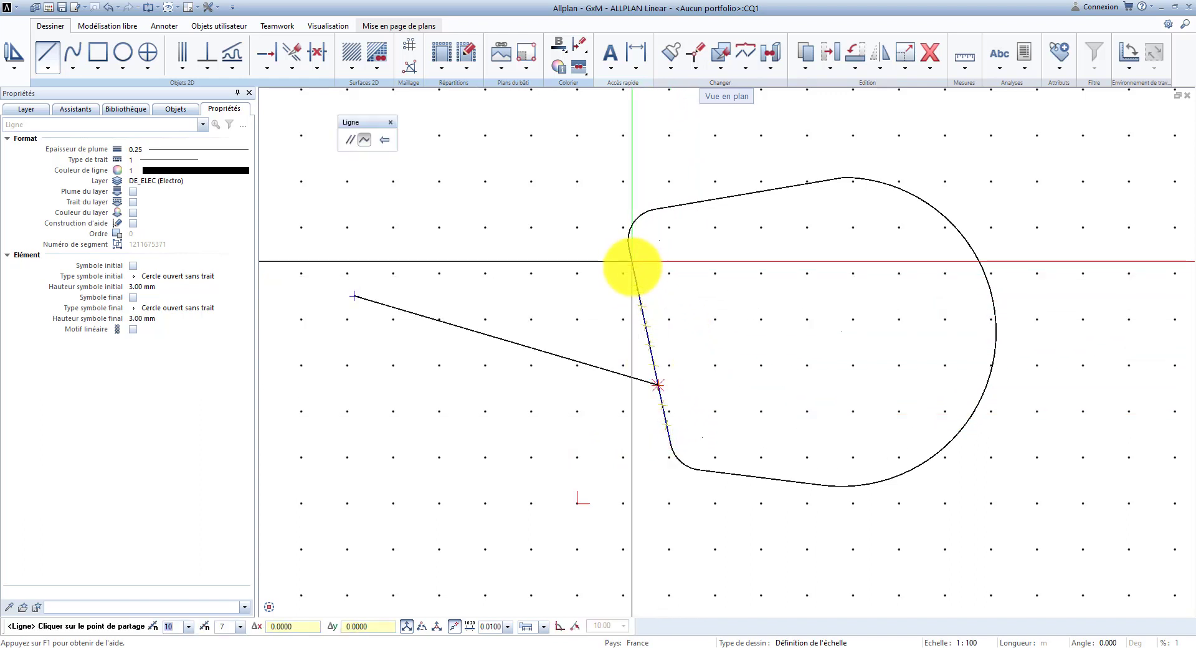
left_click(652, 364)
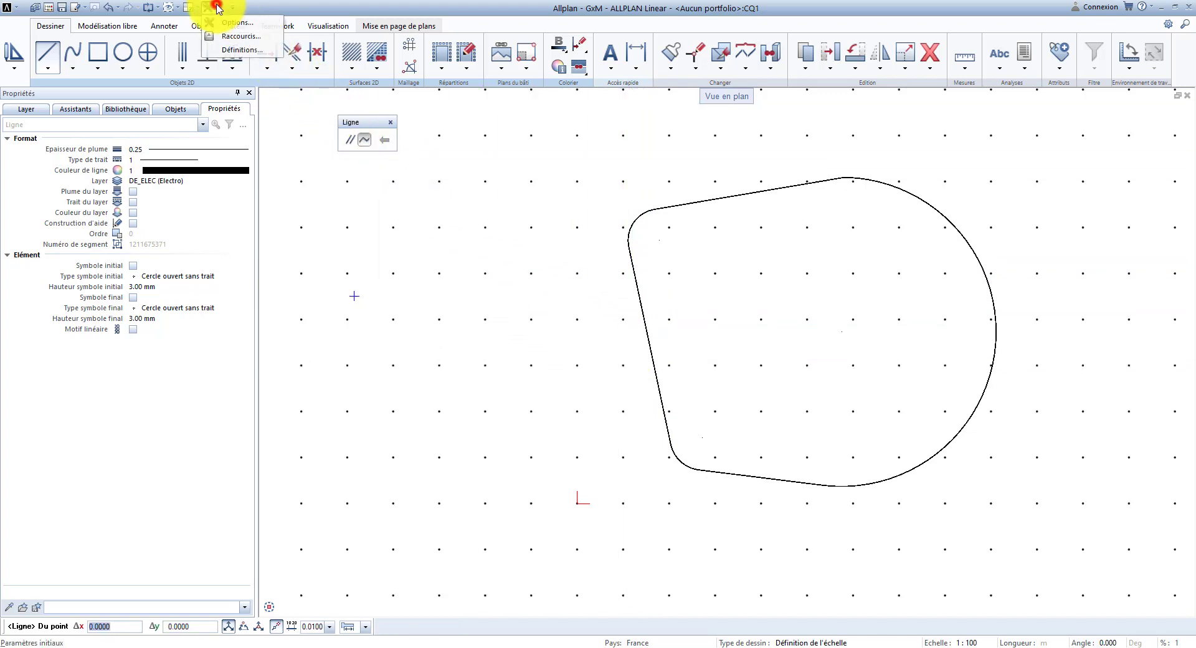
Set the Construction d'aide colour to 15 (purple) in the Affichage options and apply the change
left_click(259, 23)
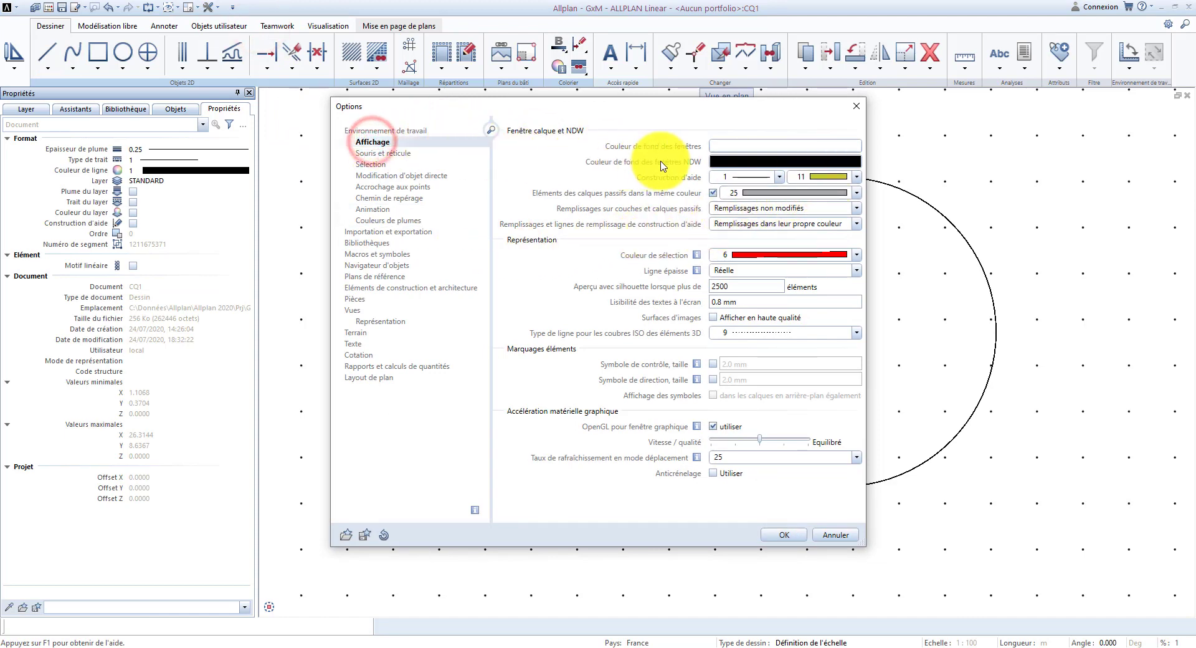
left_click(858, 178)
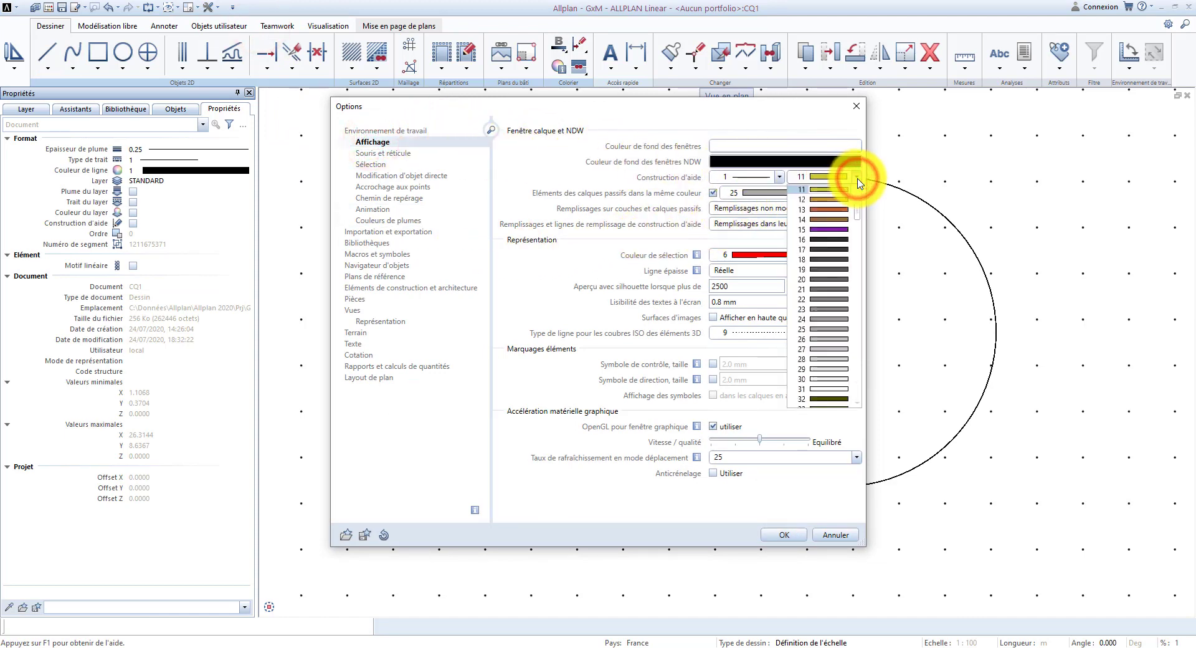
left_click(836, 230)
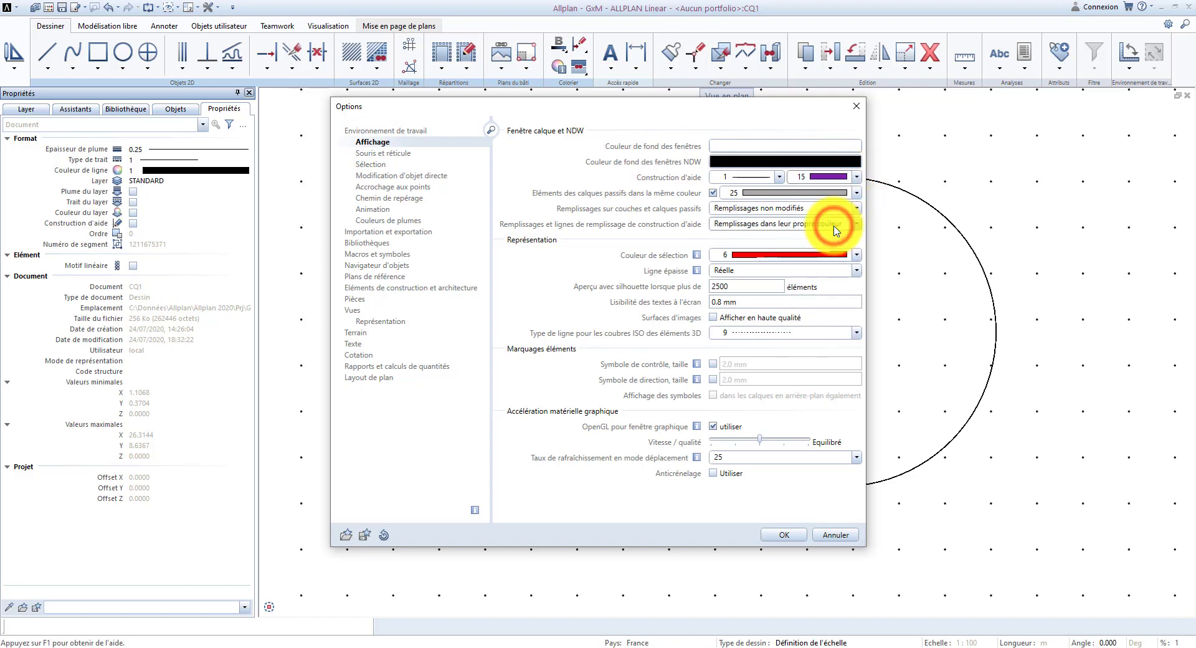
left_click(779, 536)
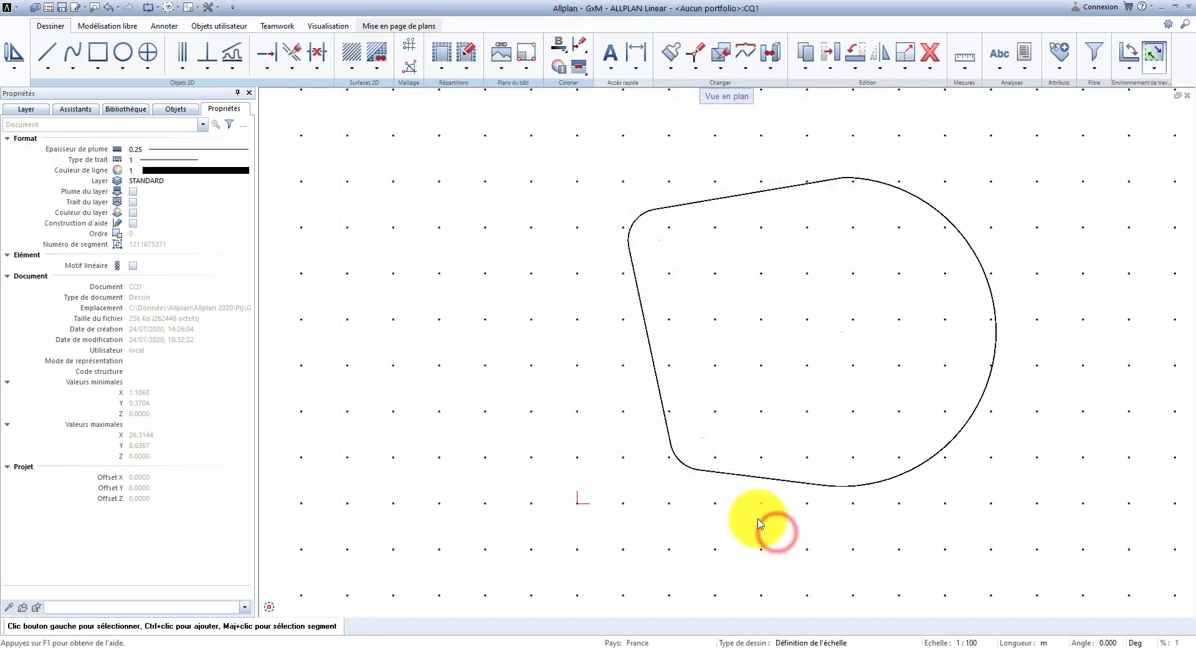
Draw a line from left of the shape to the left edge's second division point from the top, using Point de partage with 5 divisions
left_click(45, 55)
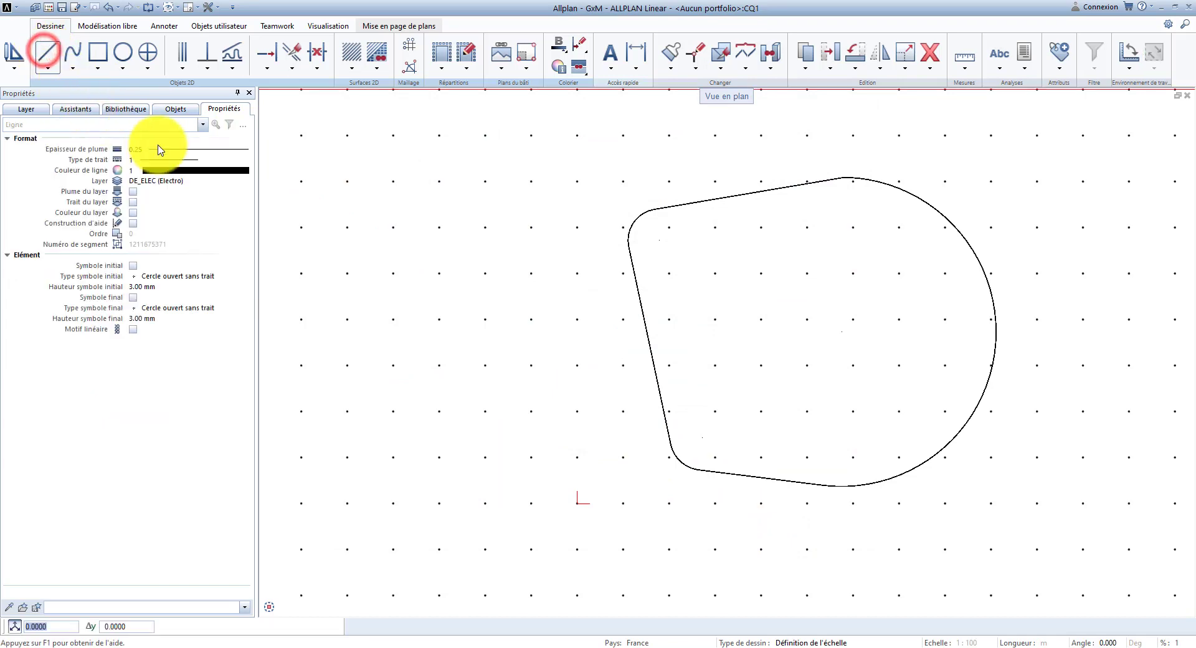
left_click(327, 265)
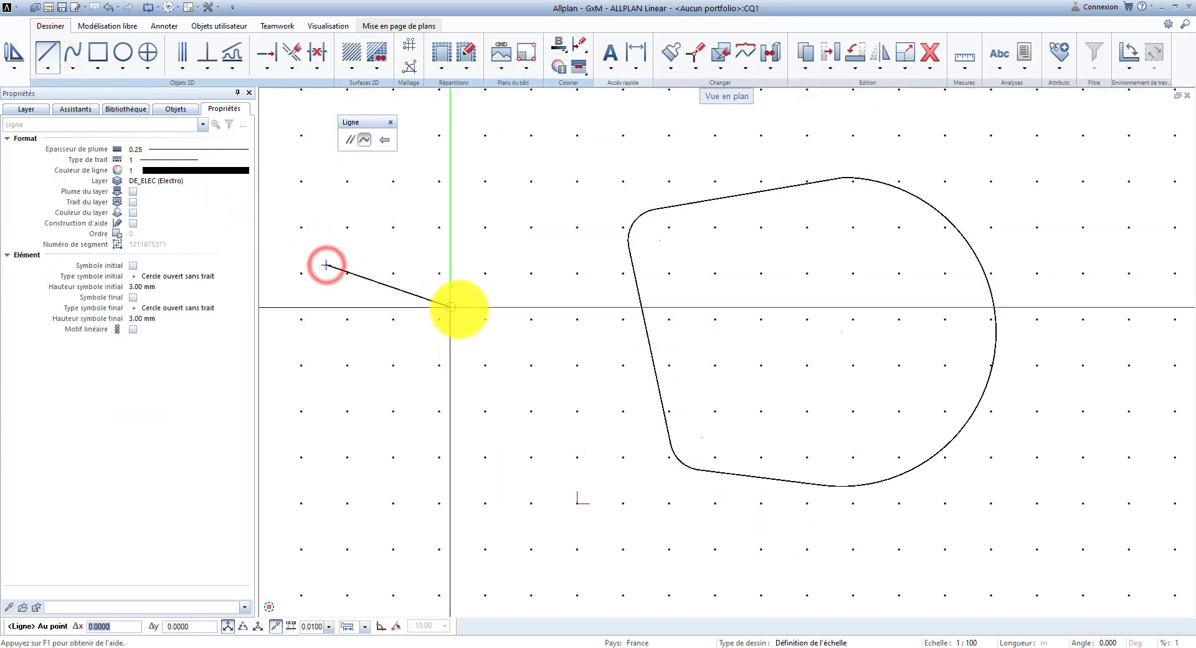
right_click(500, 312)
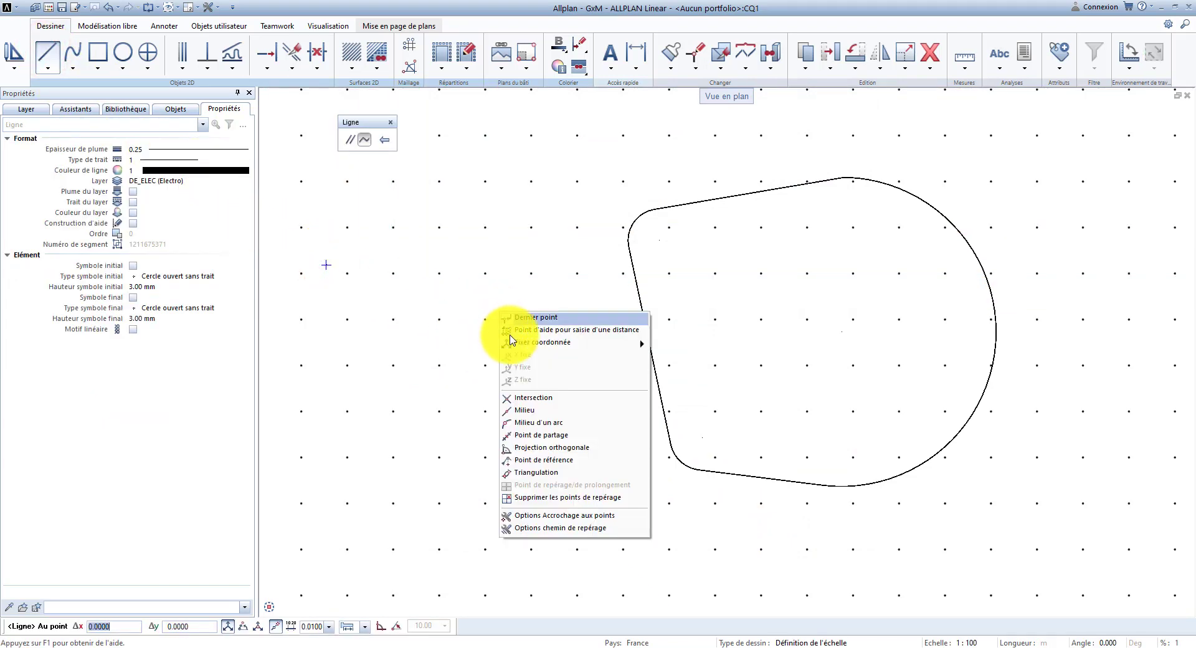
left_click(579, 437)
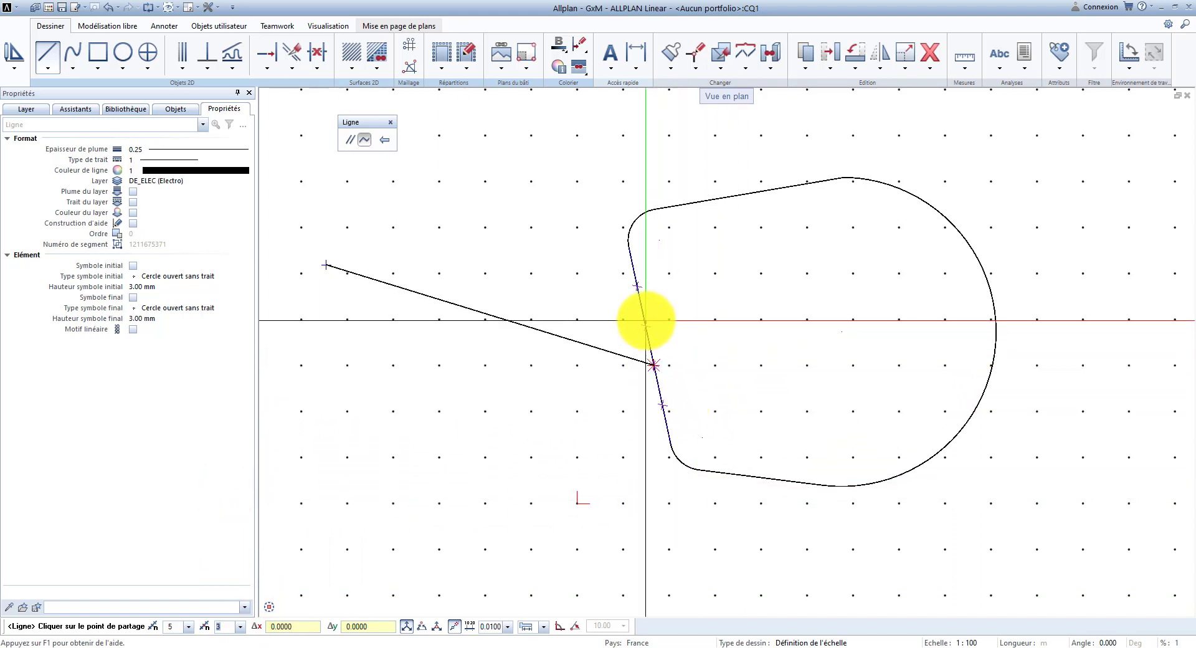
left_click(643, 326)
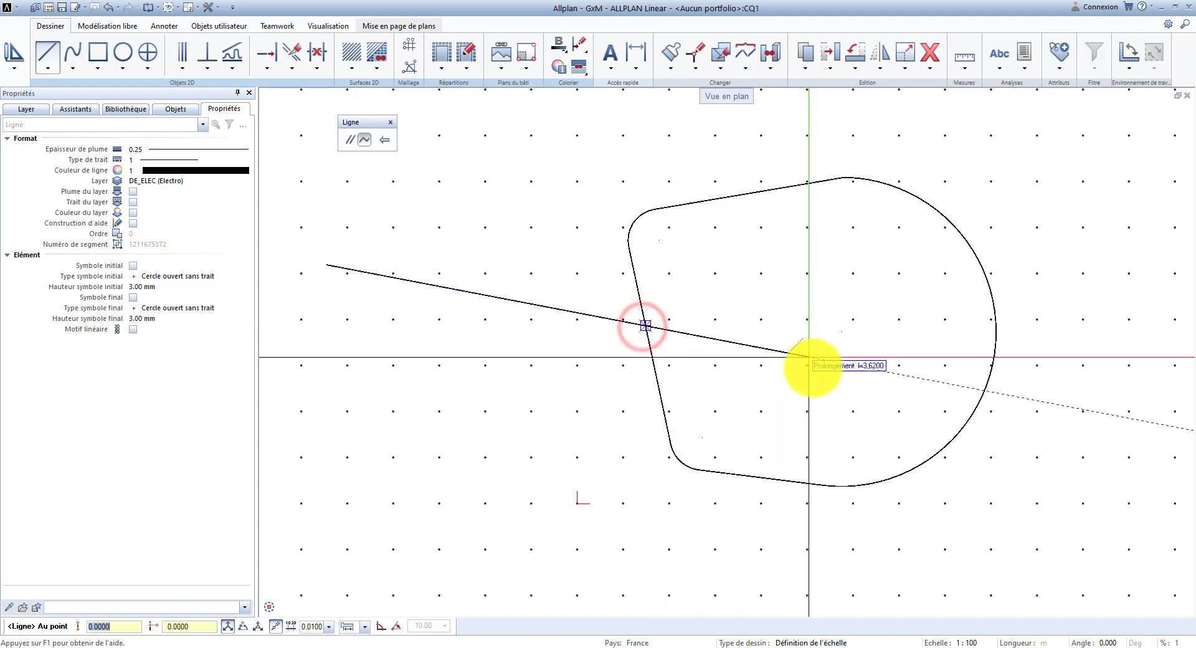
Continue the line to the large arc's third division point from its lower end, using Point de partage with 10 divisions
right_click(814, 379)
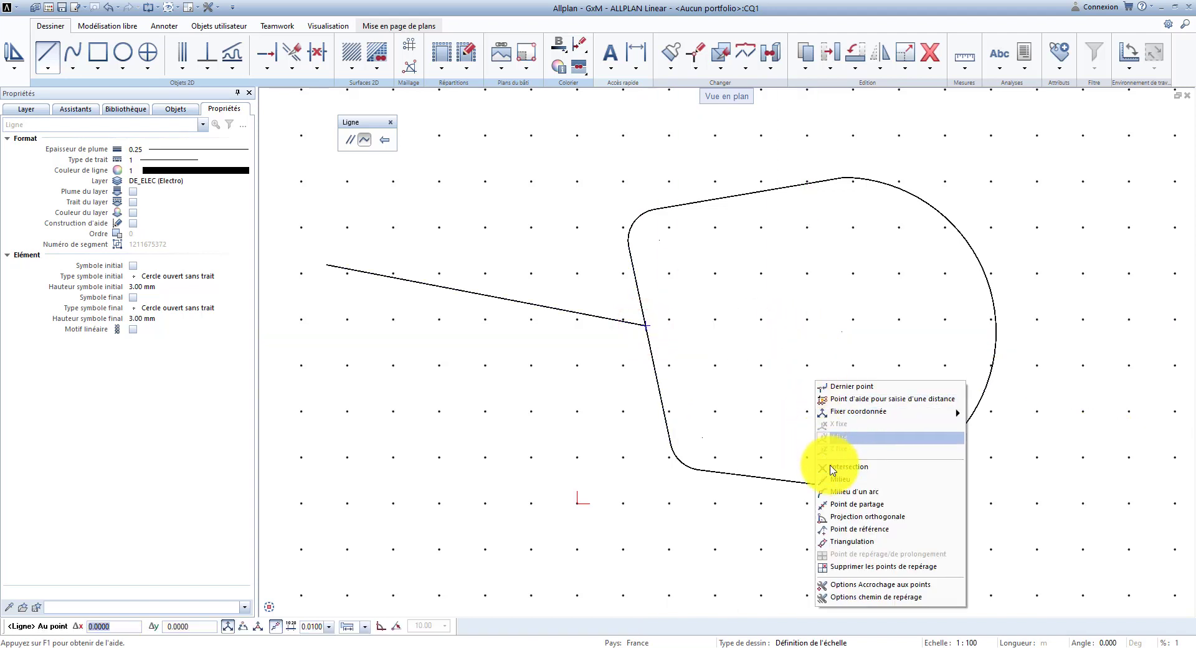
left_click(871, 506)
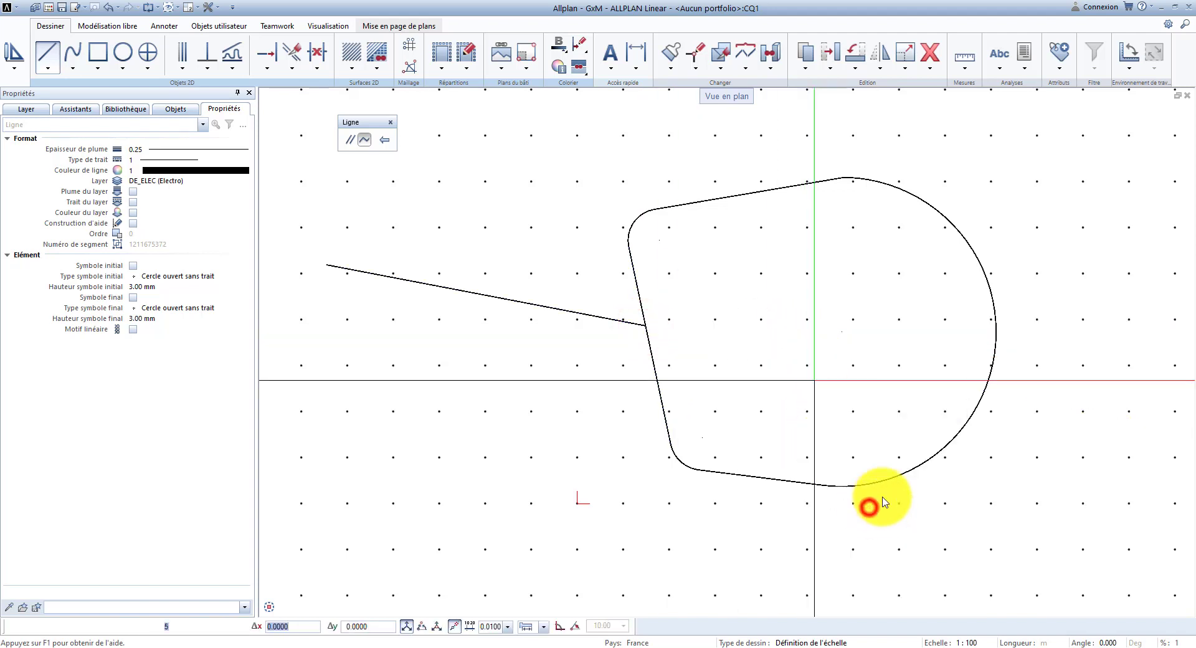
left_click(979, 403)
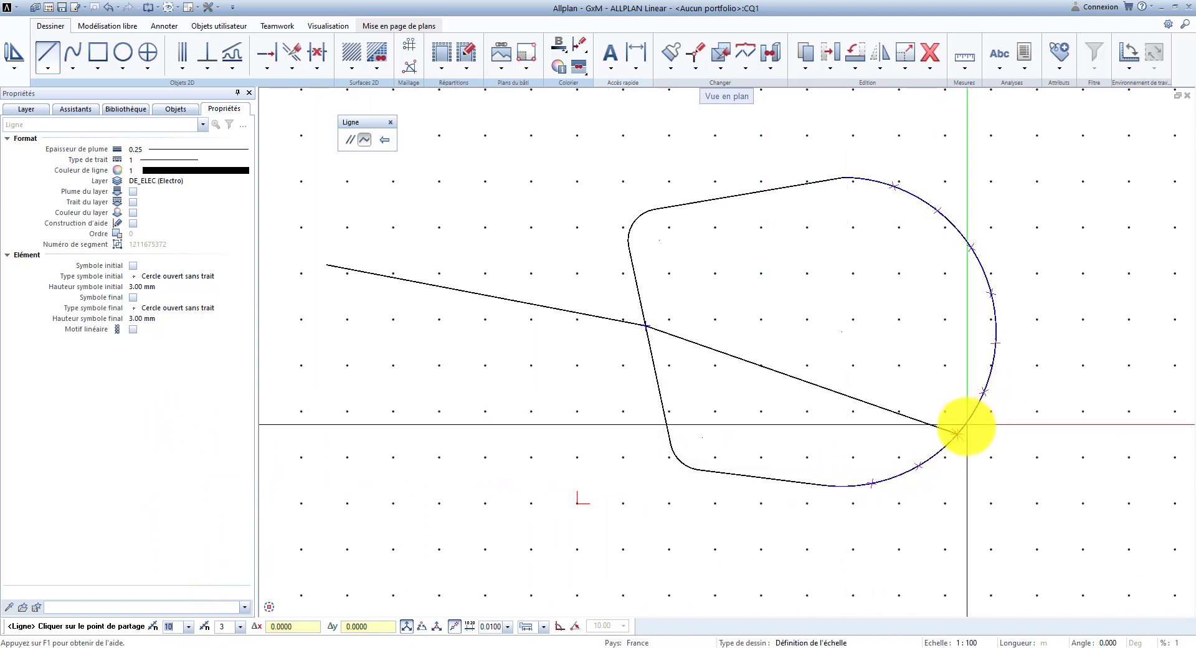
left_click(960, 432)
Continue the line to the lower triangulation point of two circles centred on the open V's free ends and passing through its apex
scroll(546, 406, "down", 1)
scroll(529, 404, "down", 3)
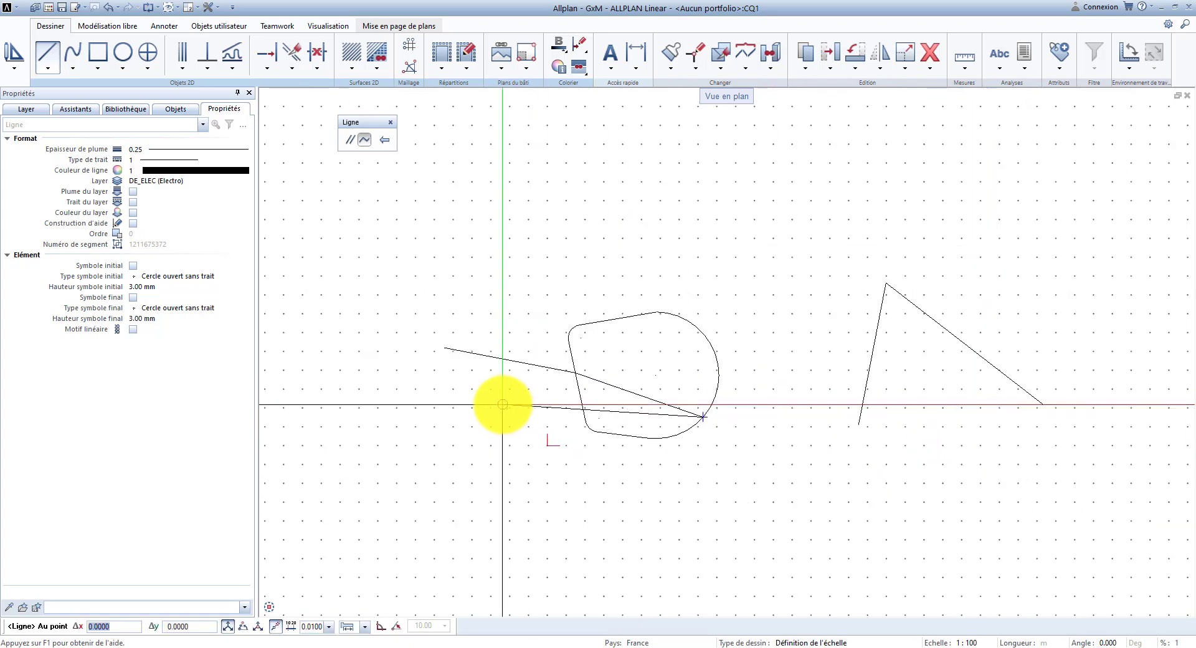
scroll(908, 458, "up", 1)
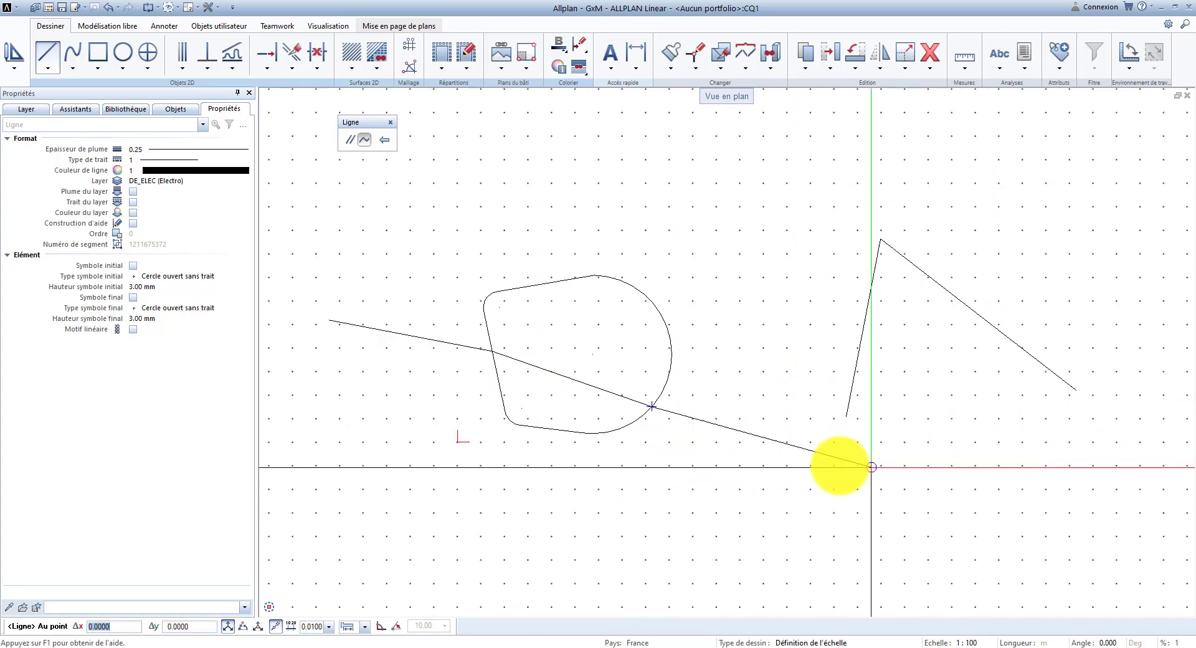
scroll(854, 479, "down", 2)
scroll(873, 495, "up", 1)
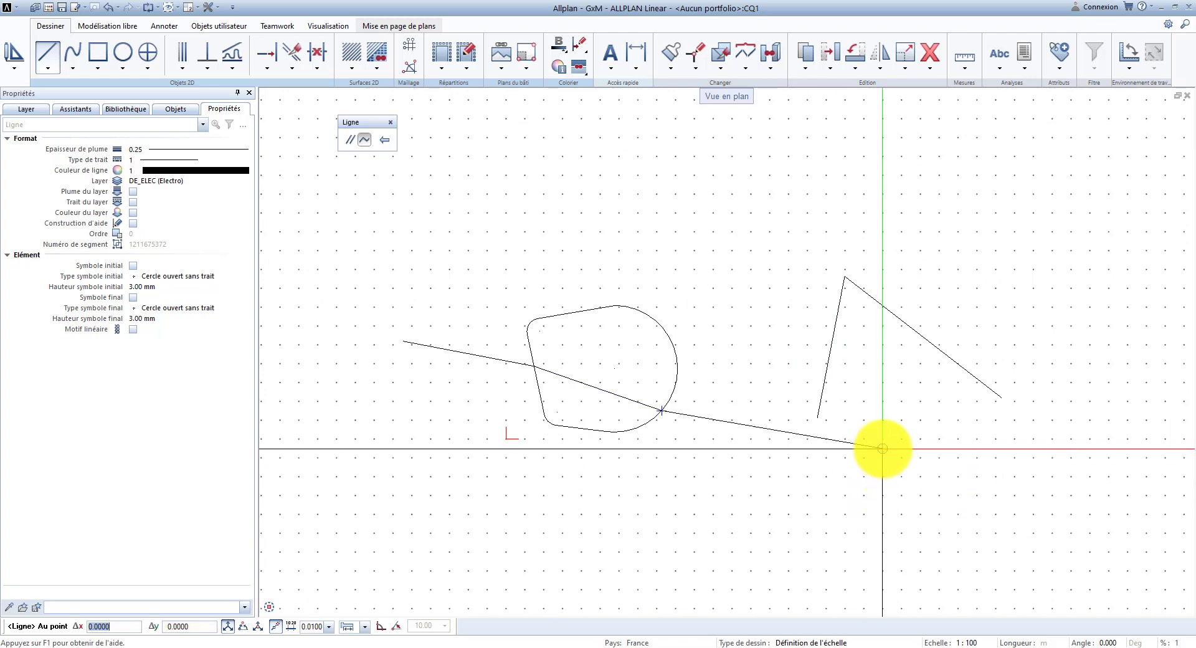
right_click(882, 446)
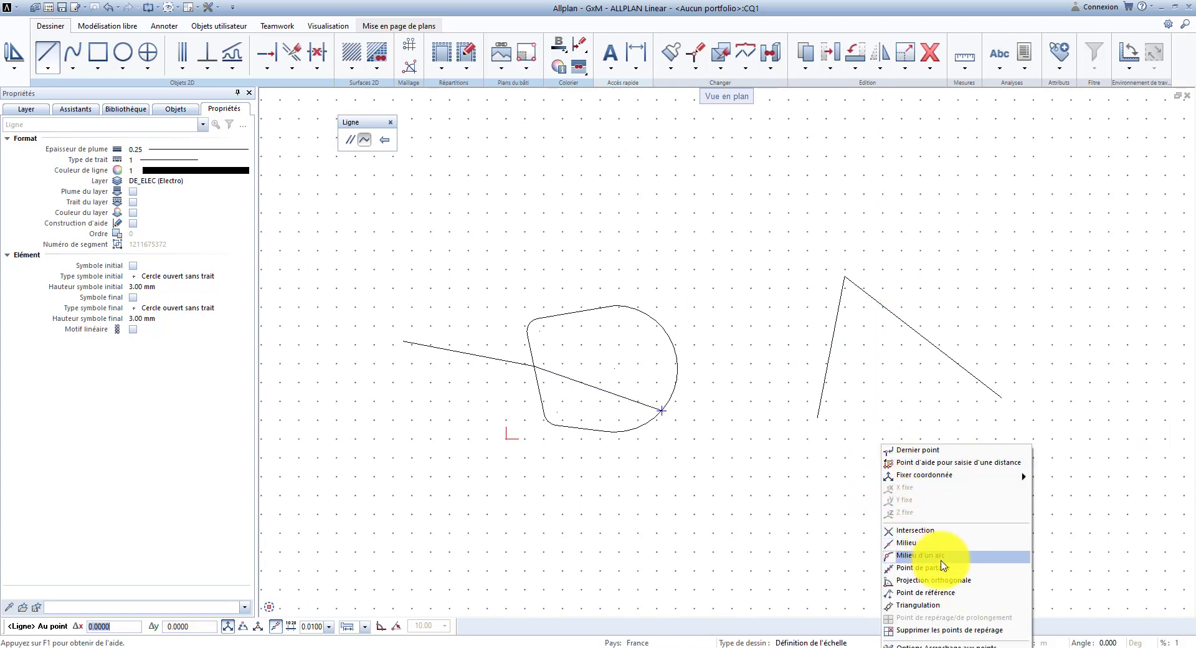
left_click(953, 607)
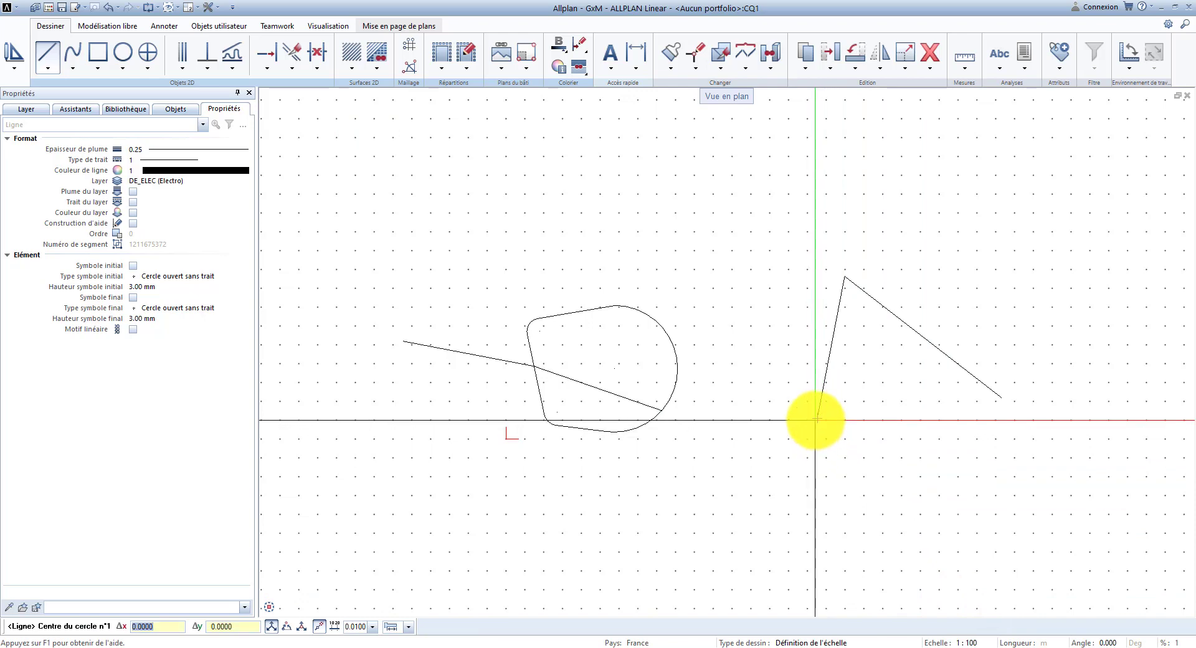
left_click(816, 419)
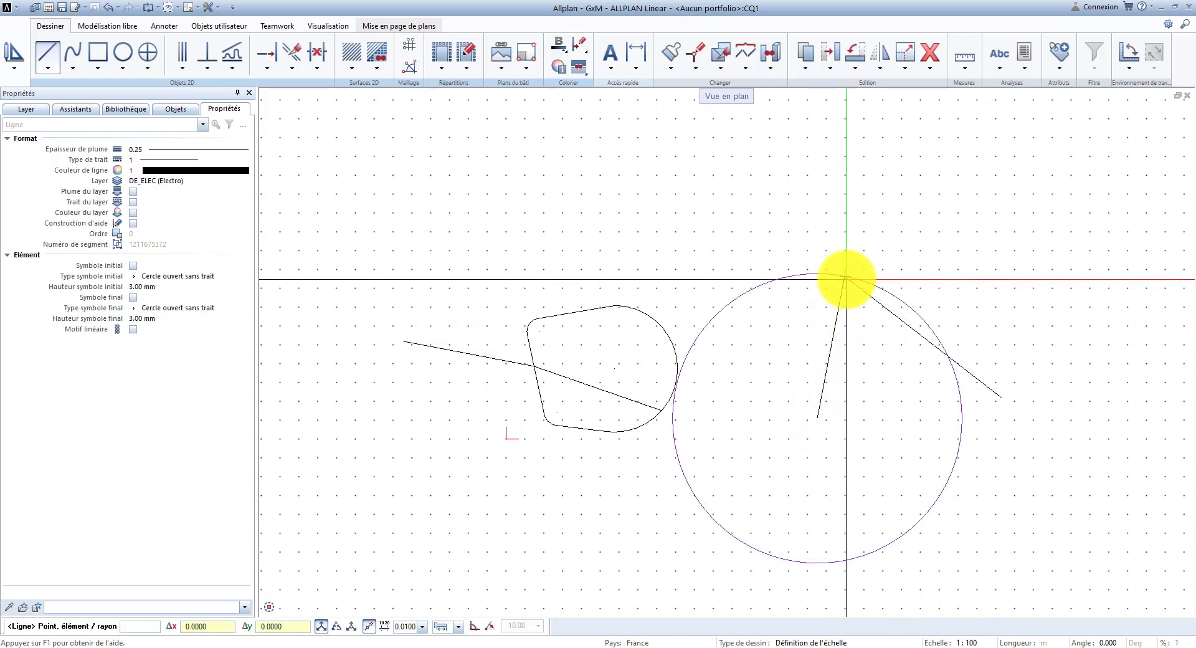
left_click(846, 278)
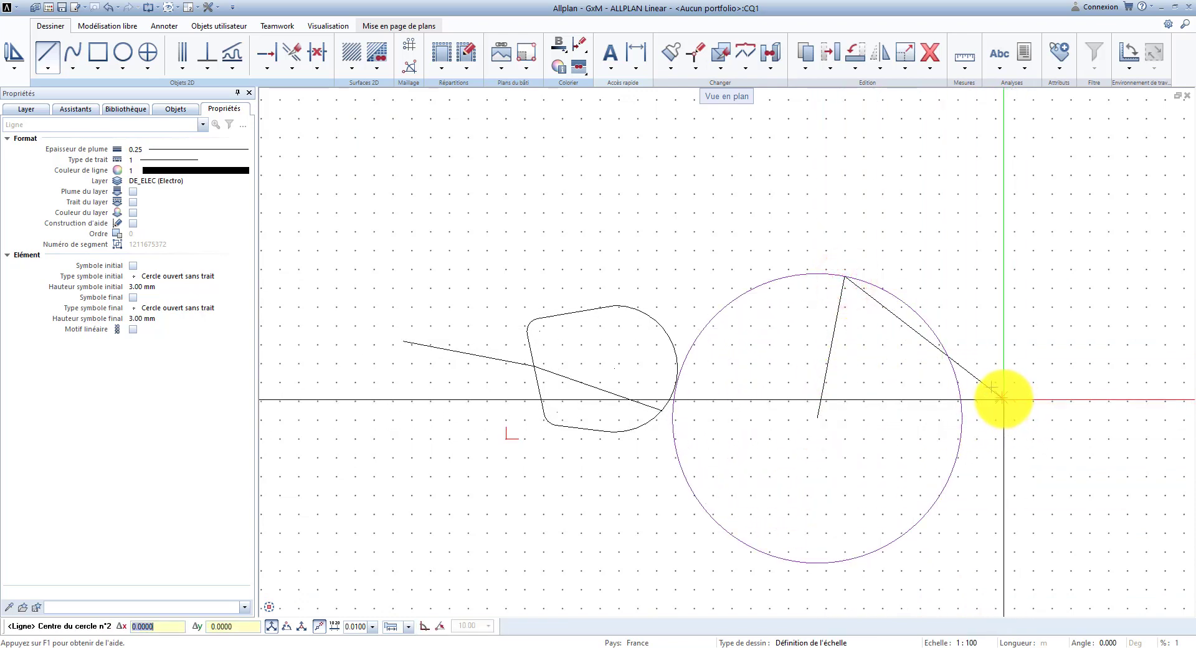
left_click(1002, 399)
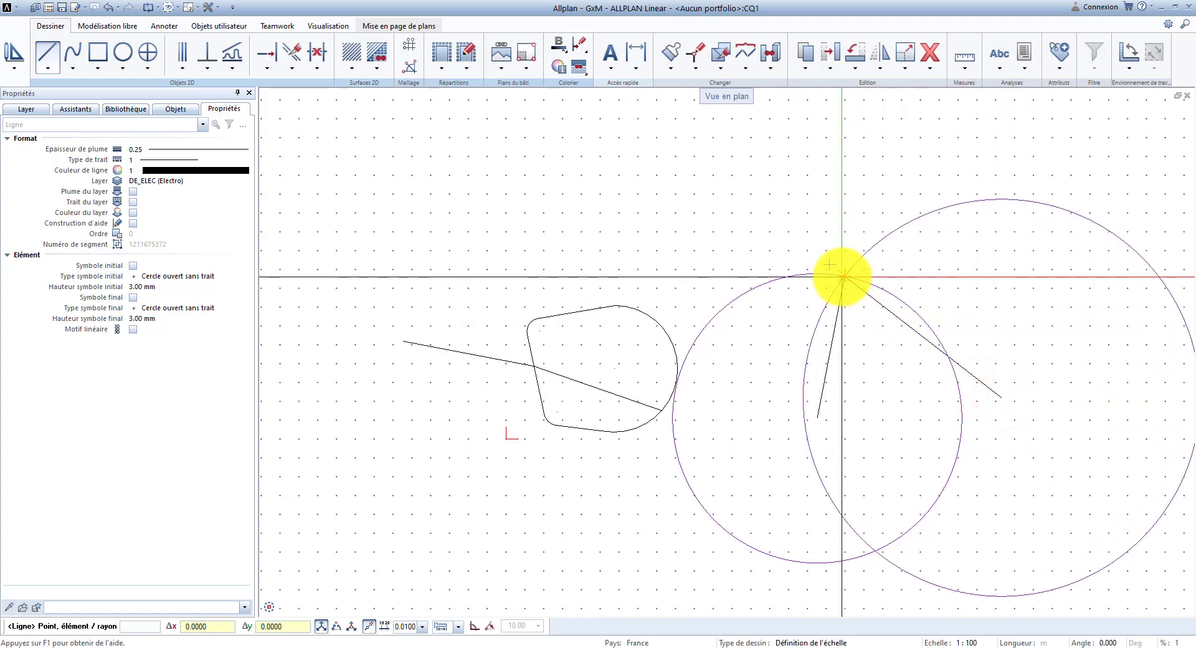
left_click(843, 276)
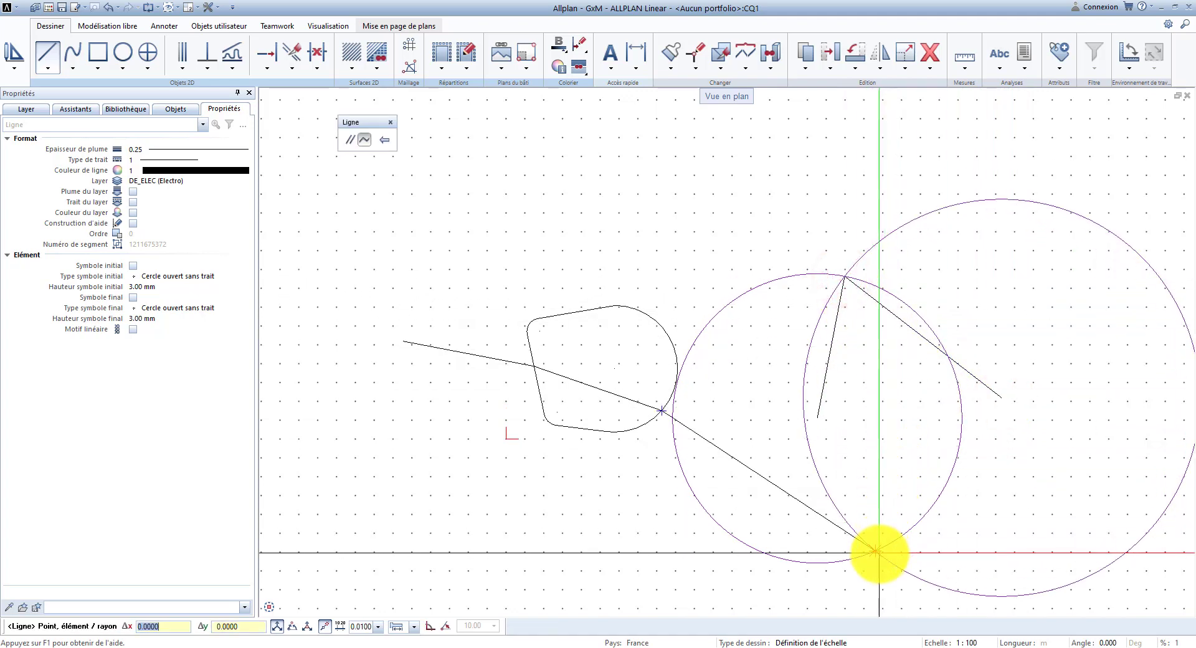
left_click(875, 551)
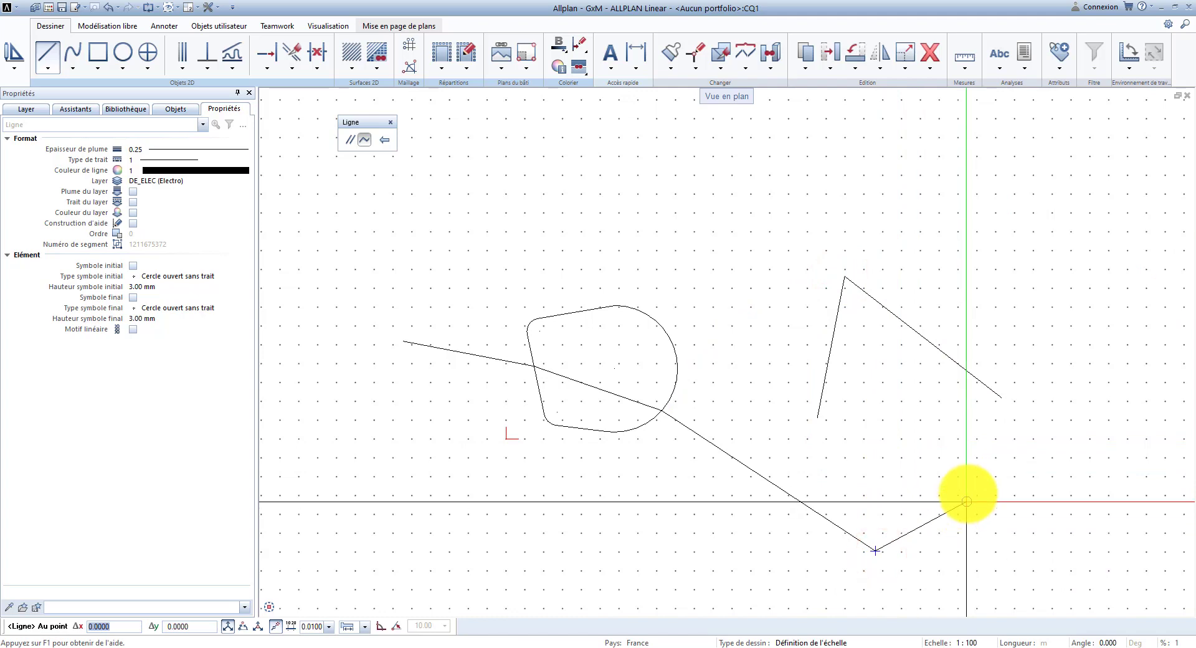
Continue the line to the V's right end, its left end and back to the triangulation point, and finish the line
left_click(1001, 397)
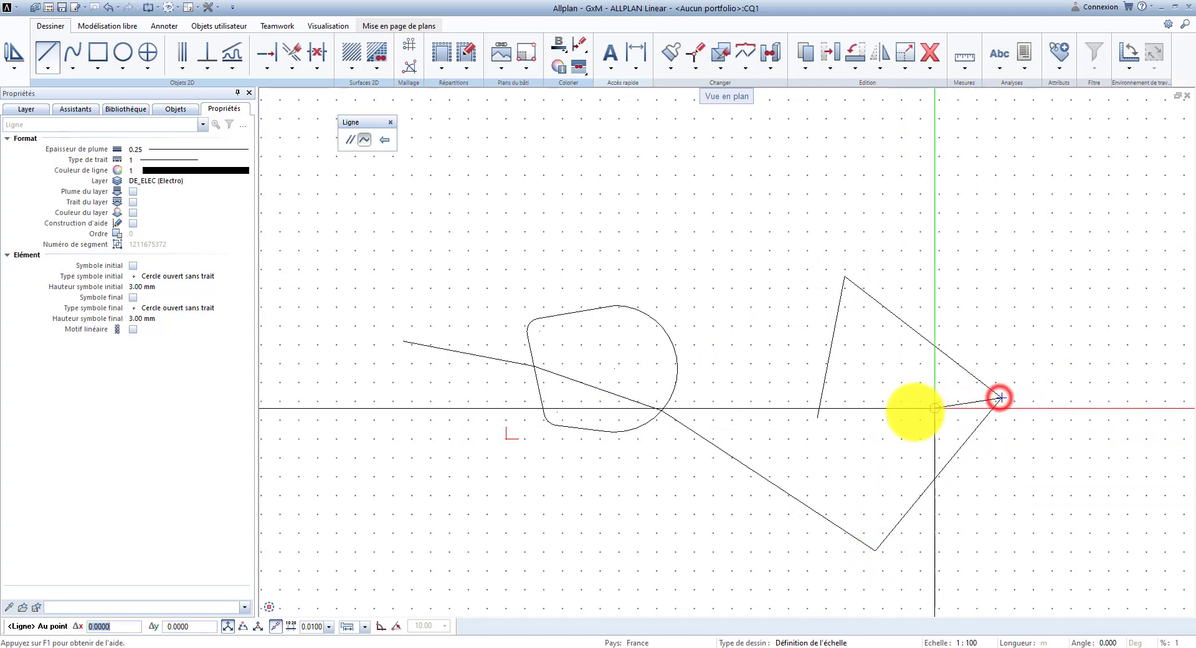
left_click(818, 419)
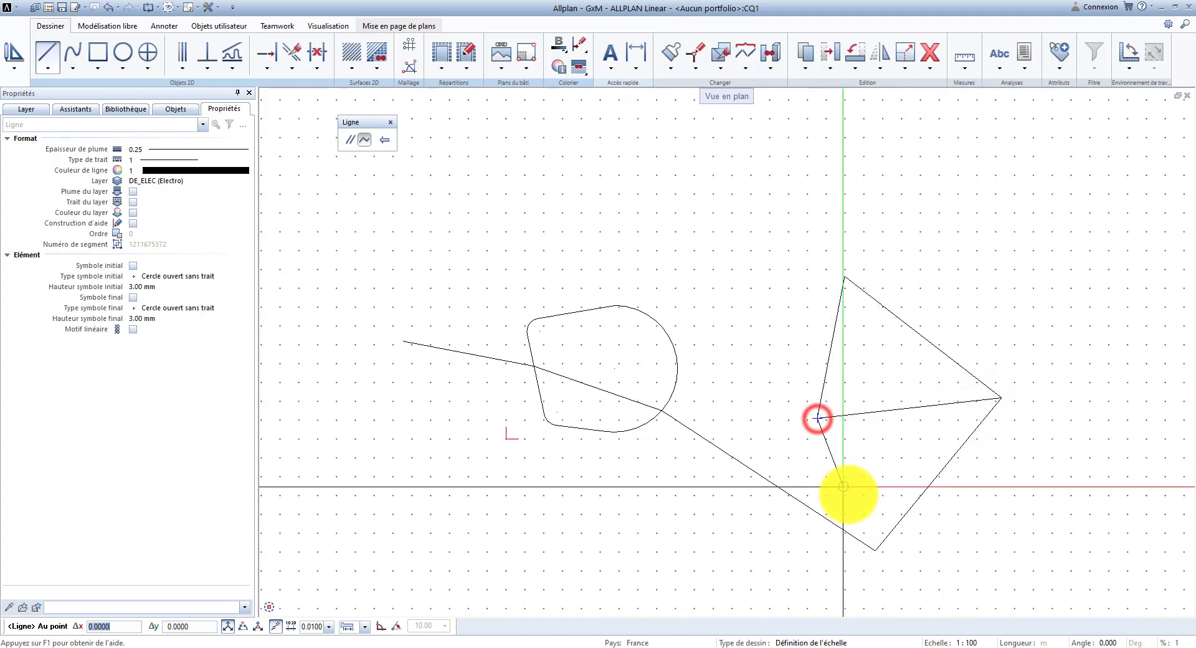
left_click(875, 551)
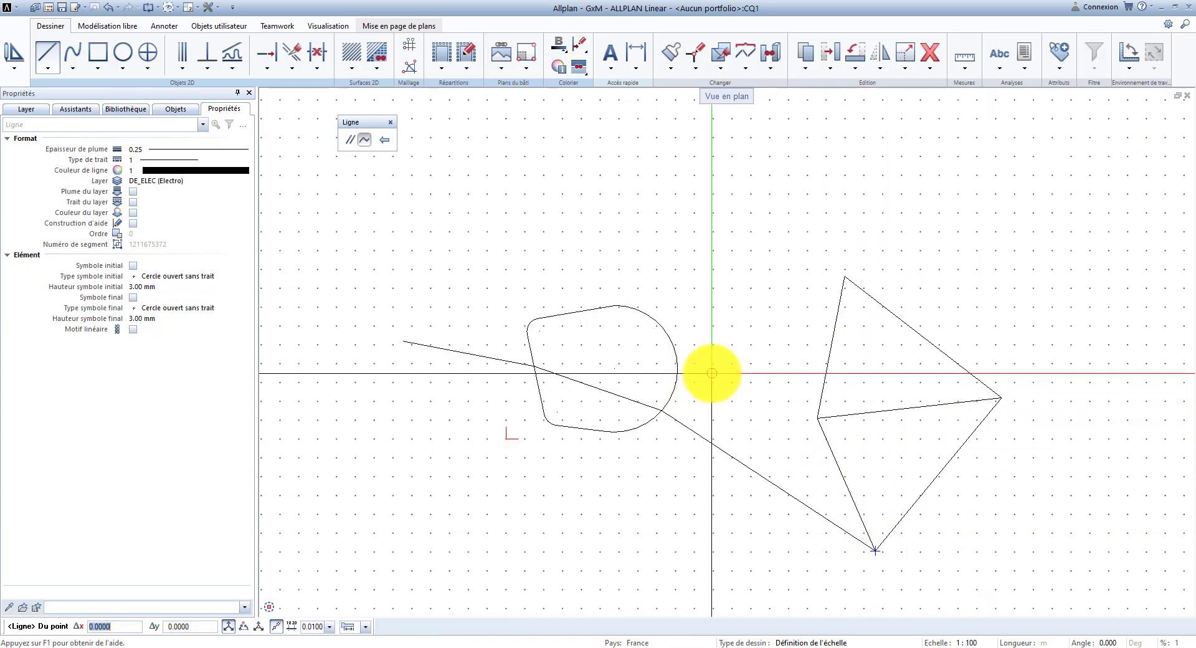
key("Escape")
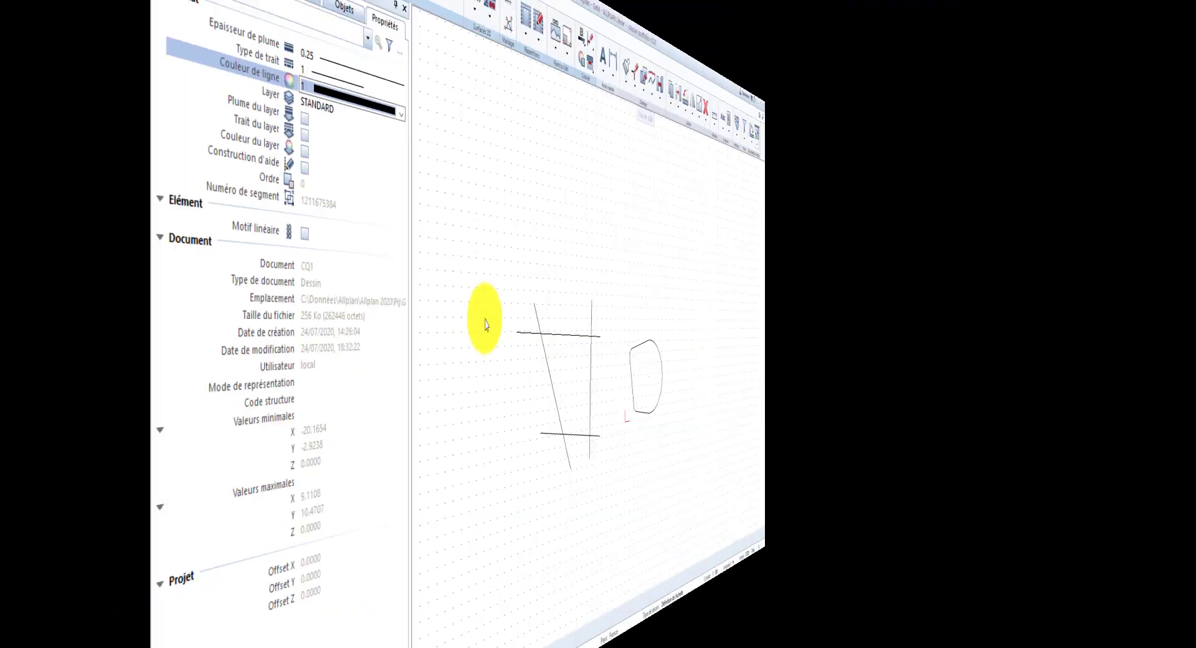
Select the four crossing lines together and examine which element types the selection contains
left_click(369, 319)
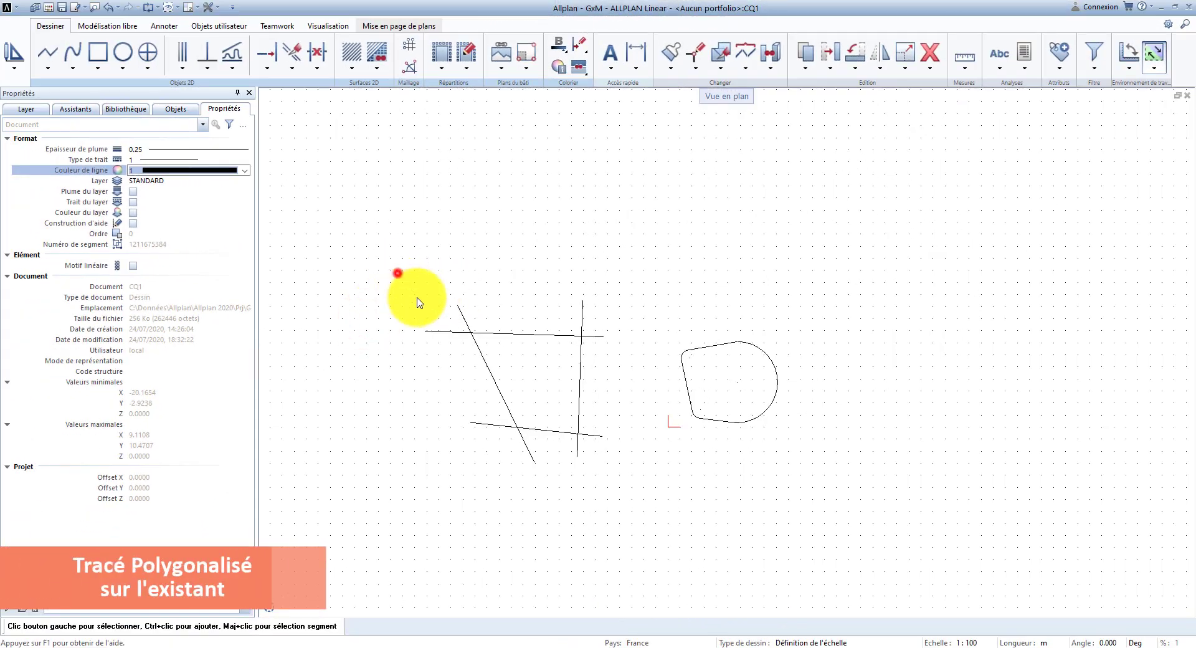
left_click_drag(417, 303, 618, 484)
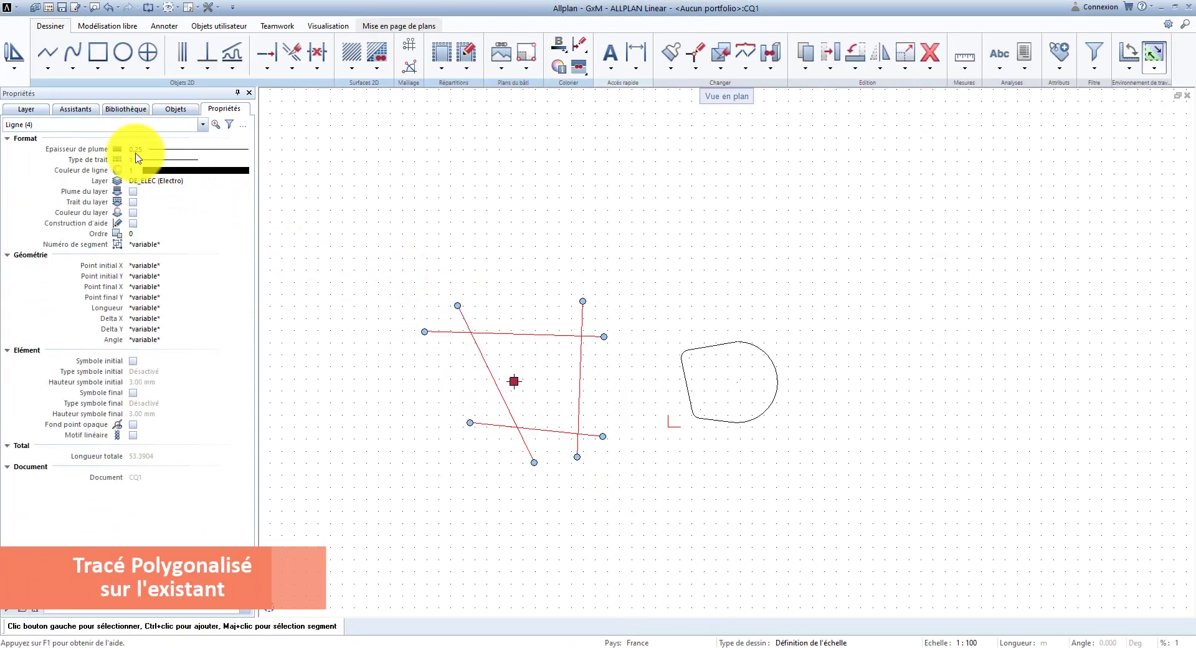
left_click(112, 124)
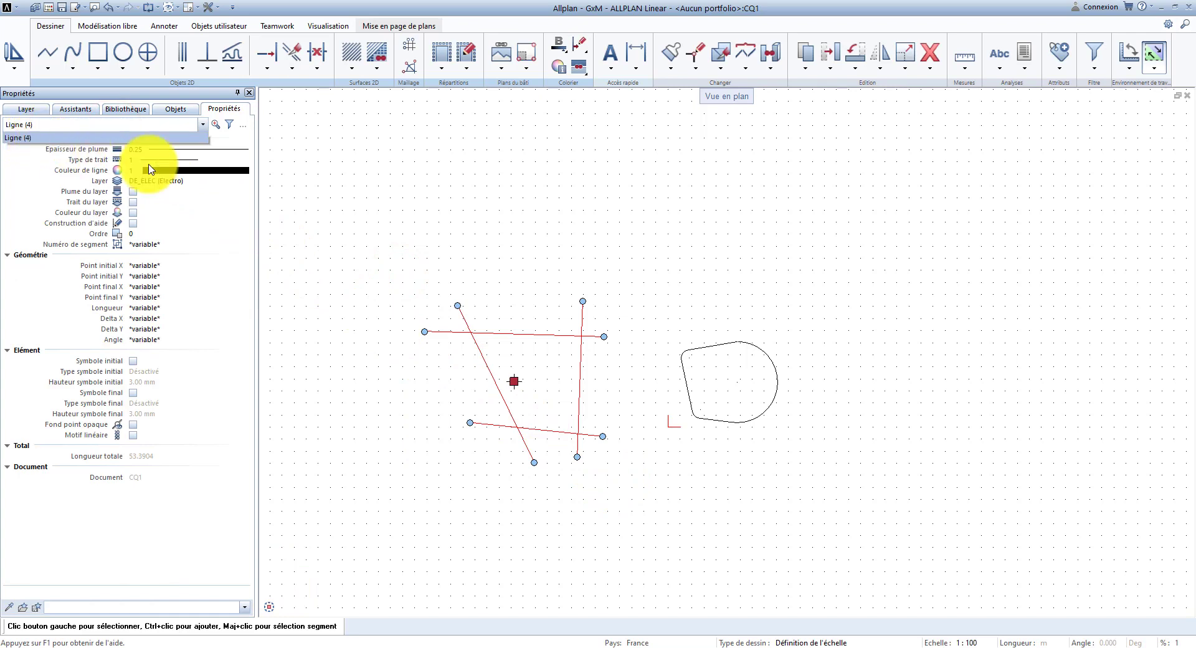
left_click(398, 326)
left_click(461, 371)
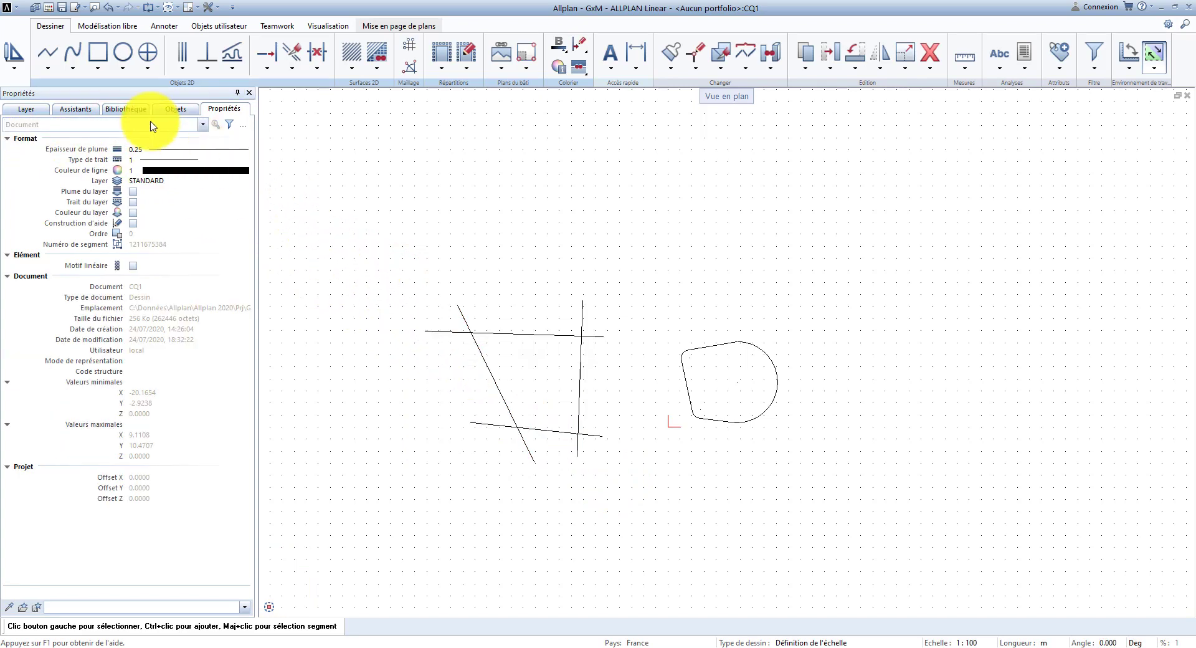
Set the line colour to 5 (magenta) and draw a short Tracé polygonal segment above and left of the crossing lines
left_click(167, 173)
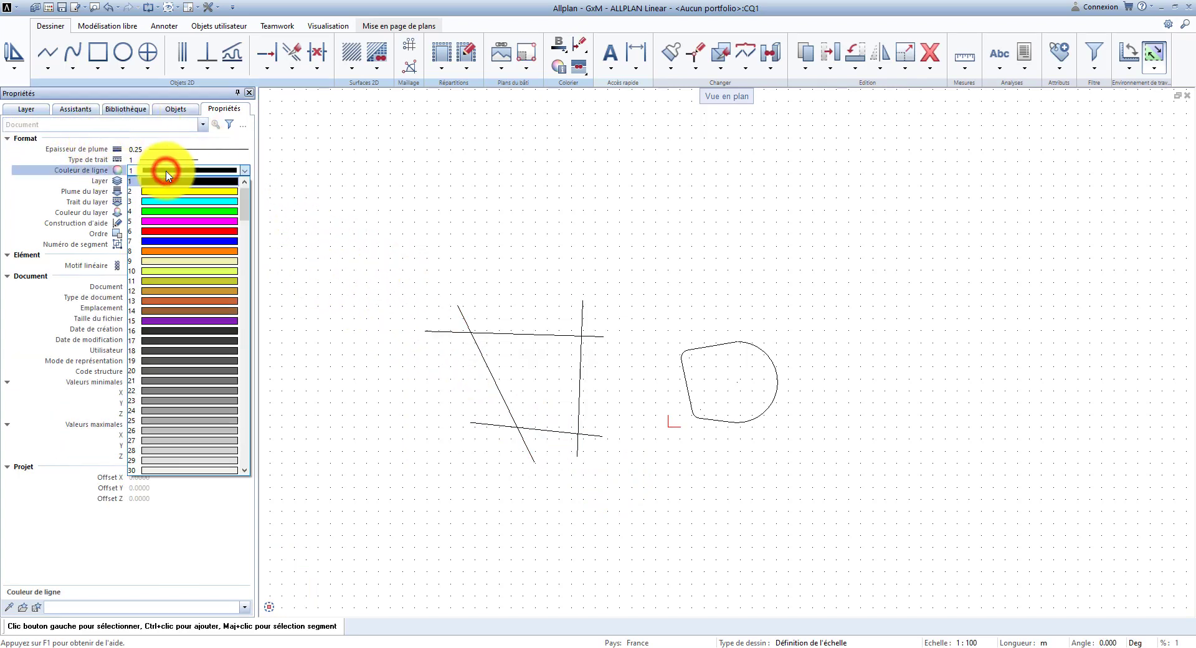
left_click(173, 222)
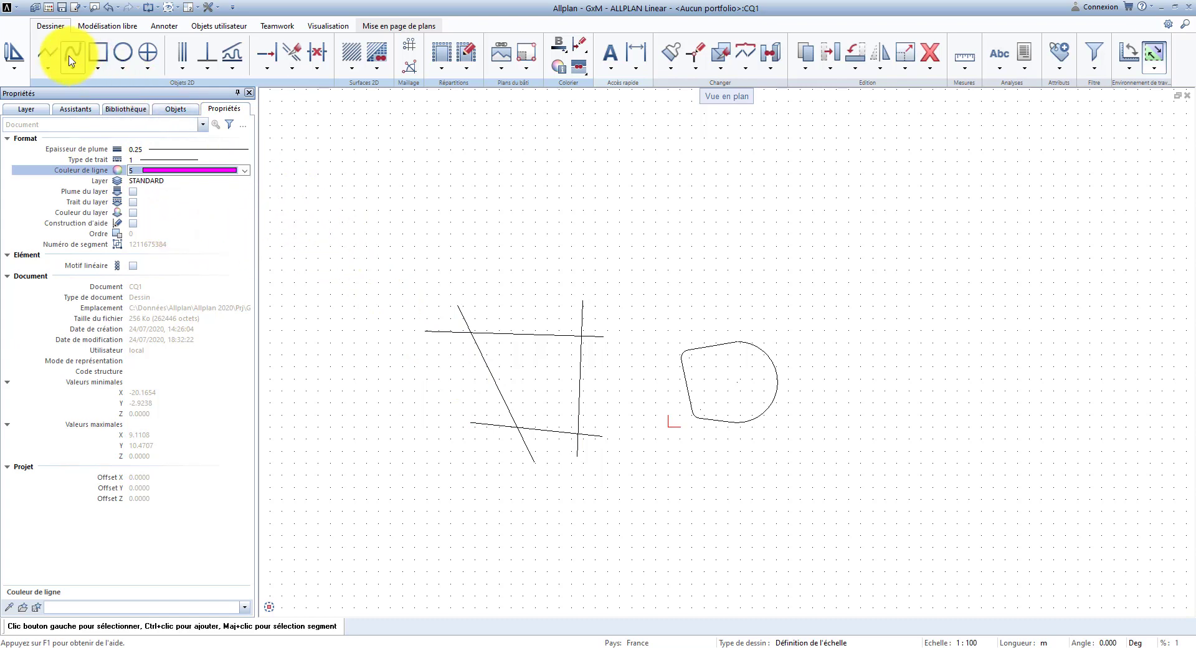
left_click(40, 54)
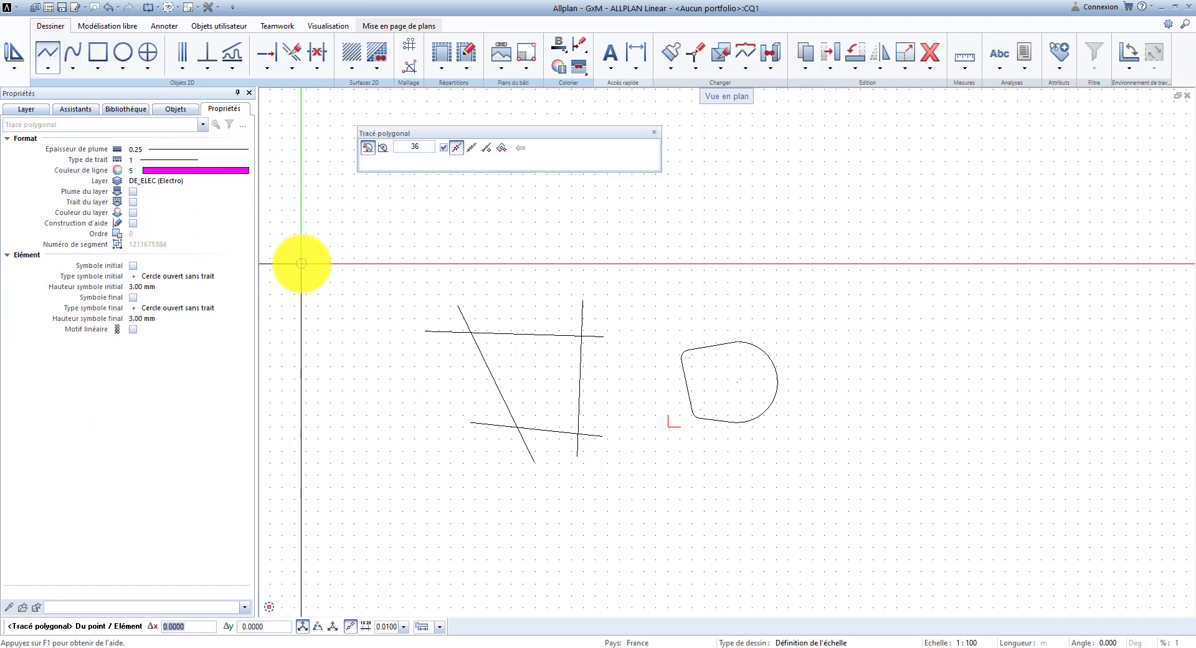
left_click(302, 263)
left_click(368, 236)
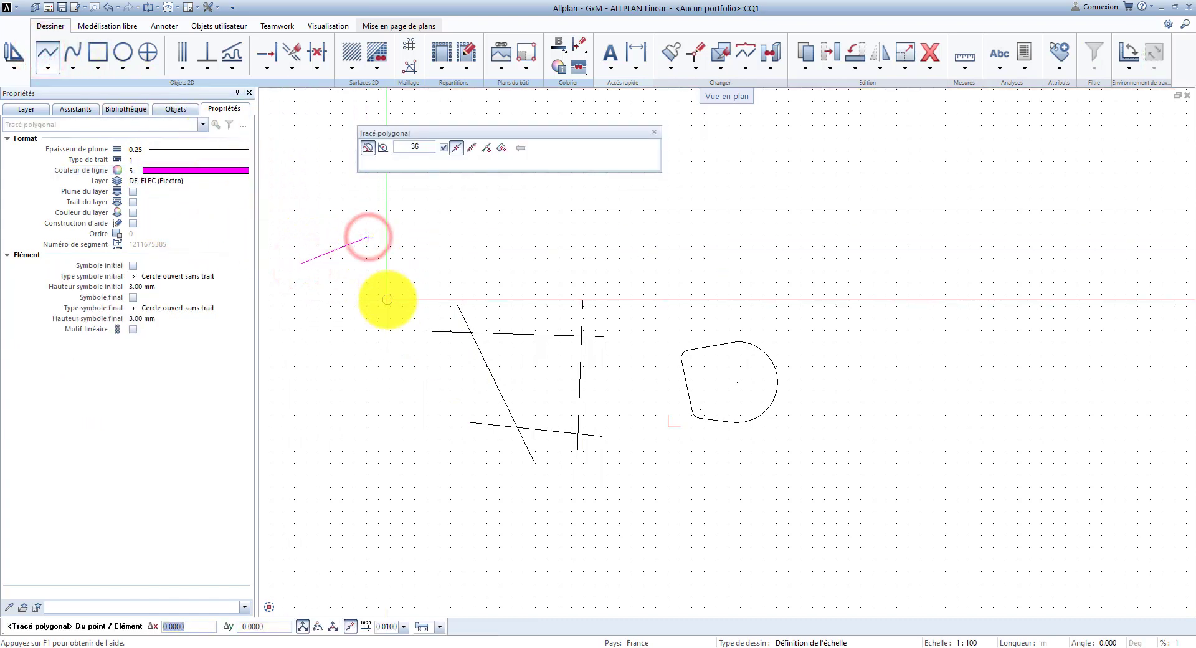
key("Escape")
Trace the quadrilateral enclosed by the four crossing lines with Tracé polygonal, using automatic outline detection from a line and an inner point
left_click(48, 55)
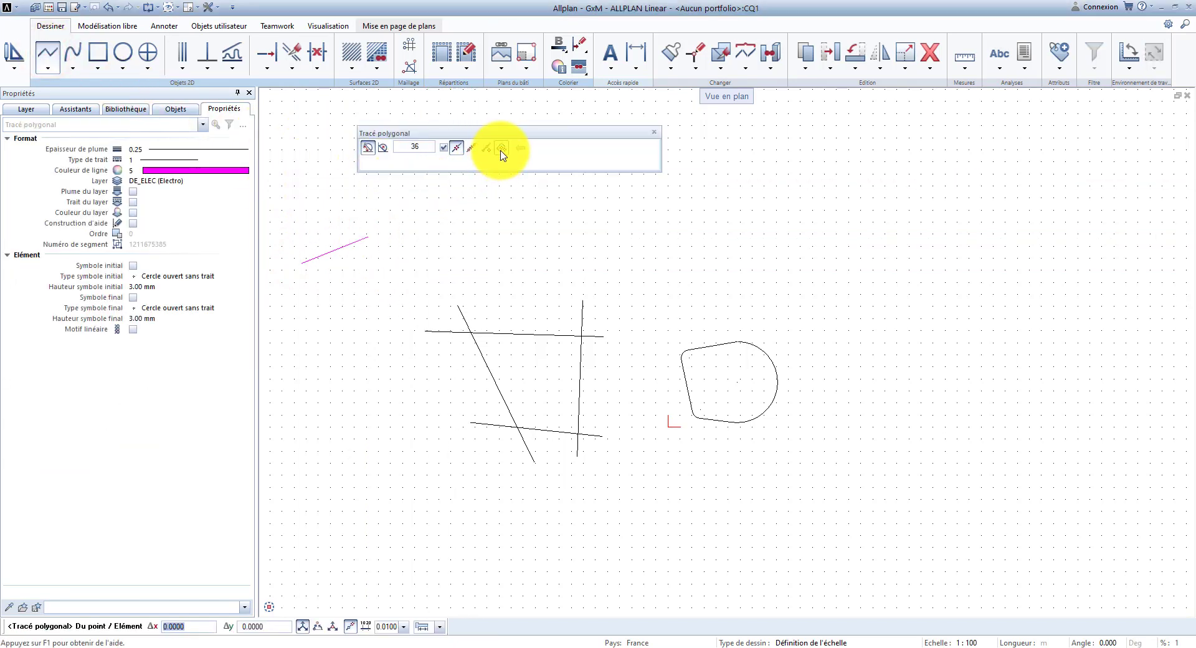
left_click(501, 150)
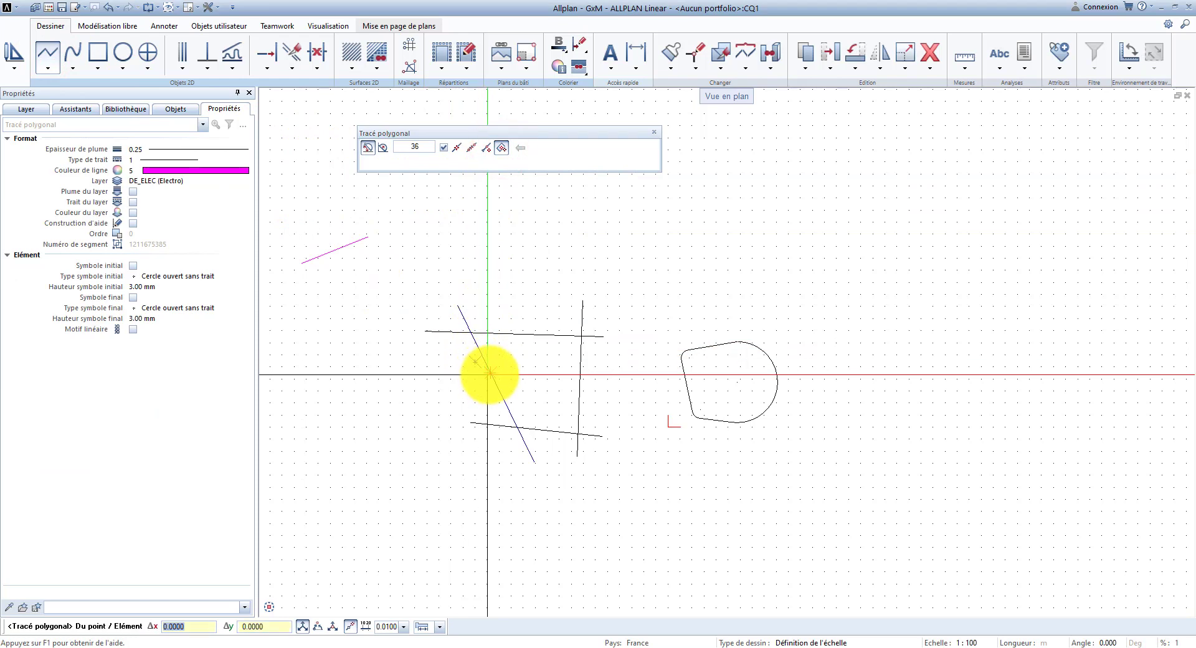
left_click(491, 375)
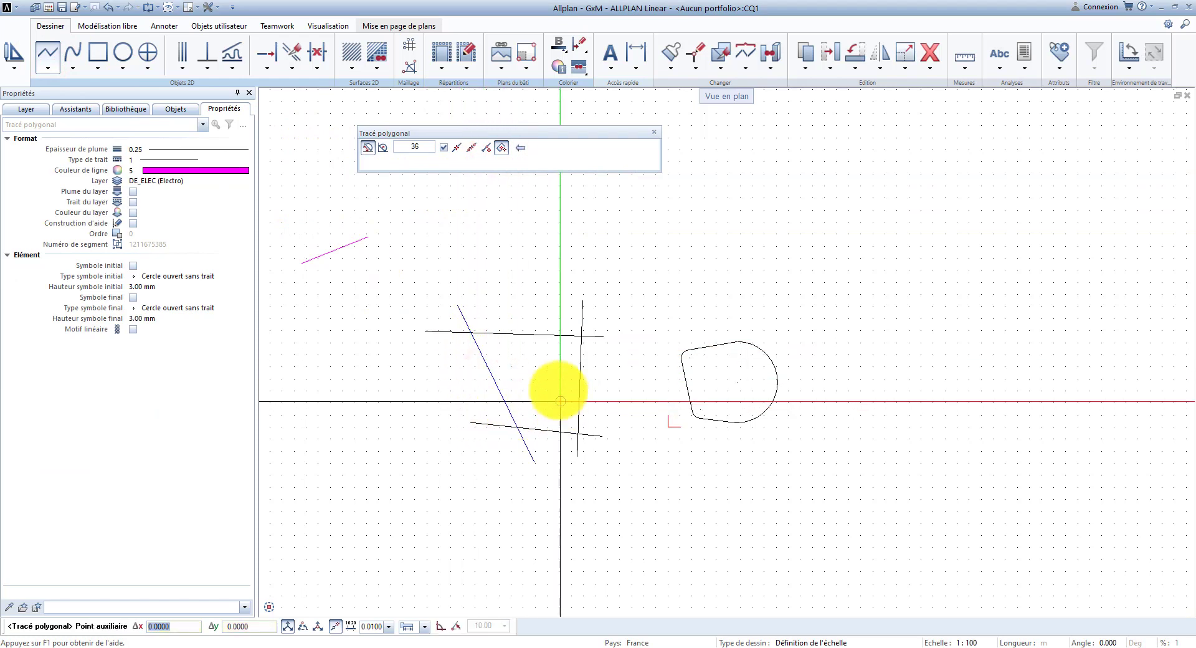
key("Escape")
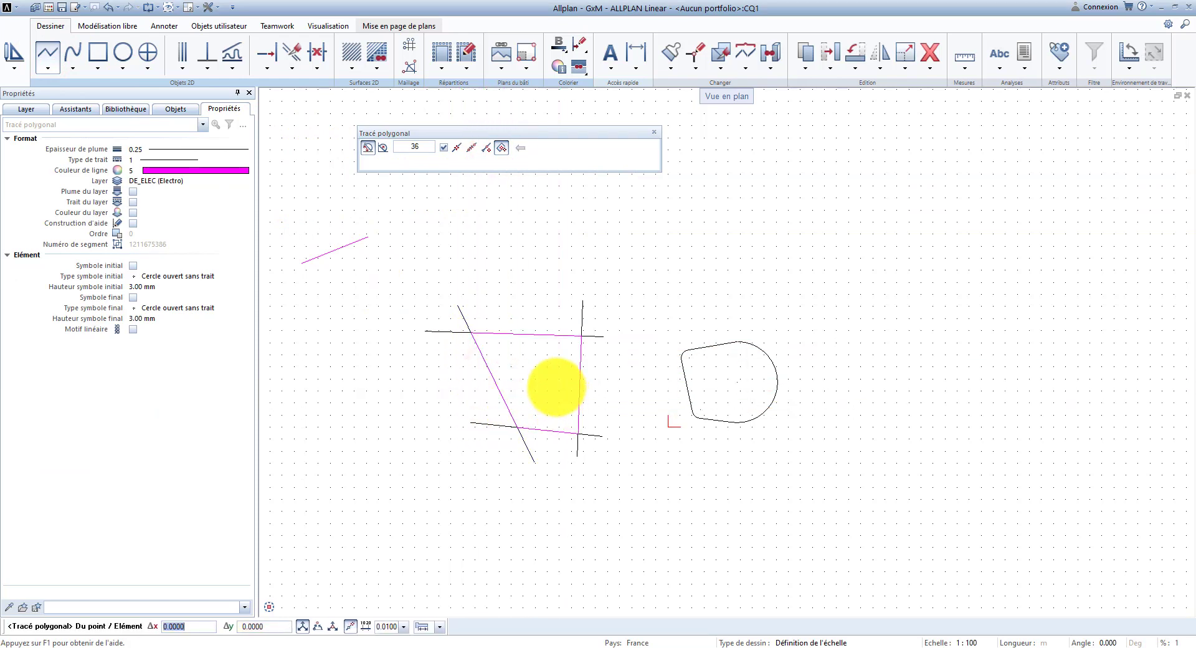
key("Escape")
Move the magenta quadrilateral straight up, clear of the four crossing lines
left_click(536, 336)
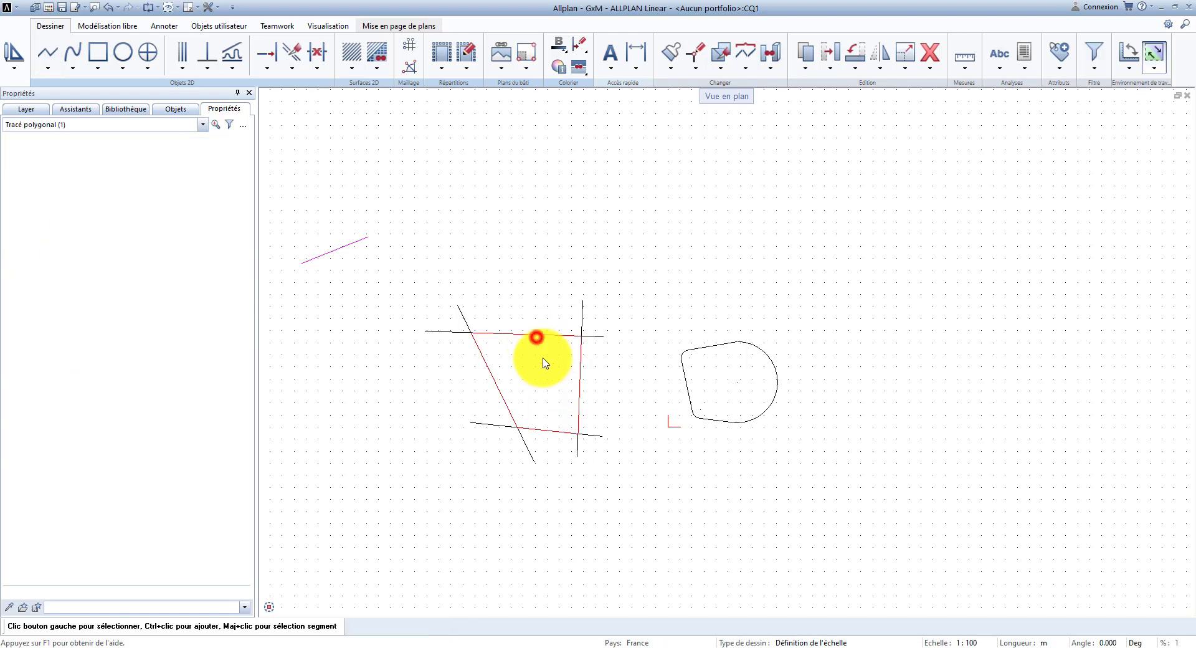
left_click_drag(530, 330, 530, 282)
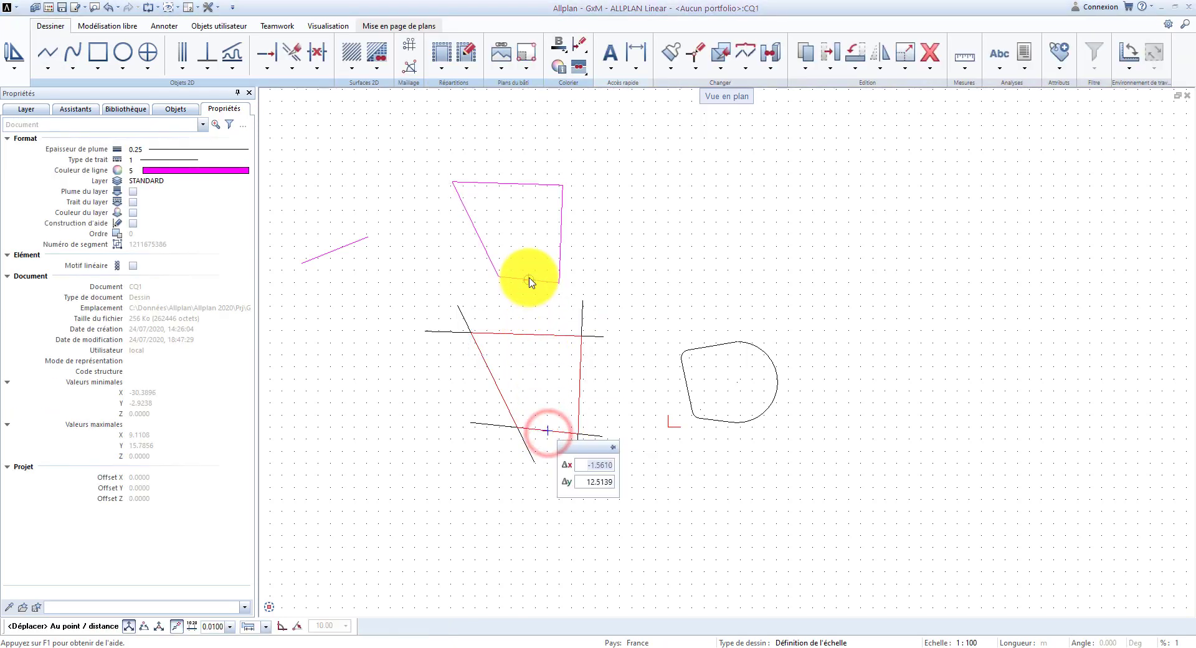
left_click(529, 268)
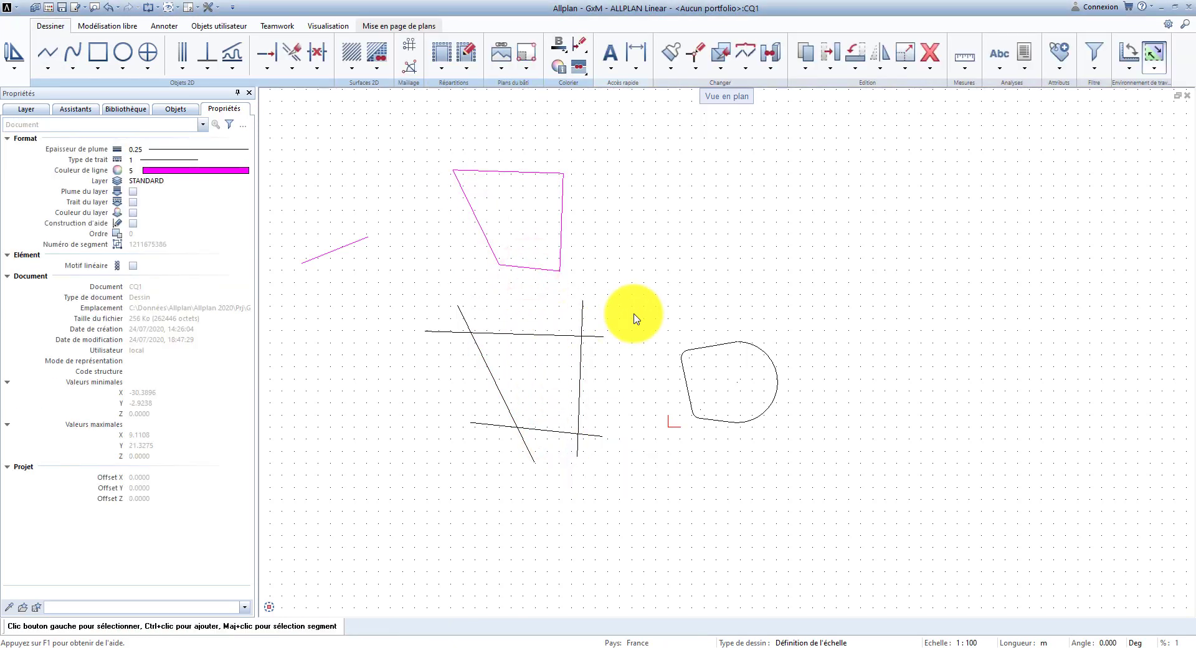
Draw a closed Tracé polygonal right of the crossing lines with element polygonisation enabled, incorporating the rounded outline's large arc into its path
left_click(54, 59)
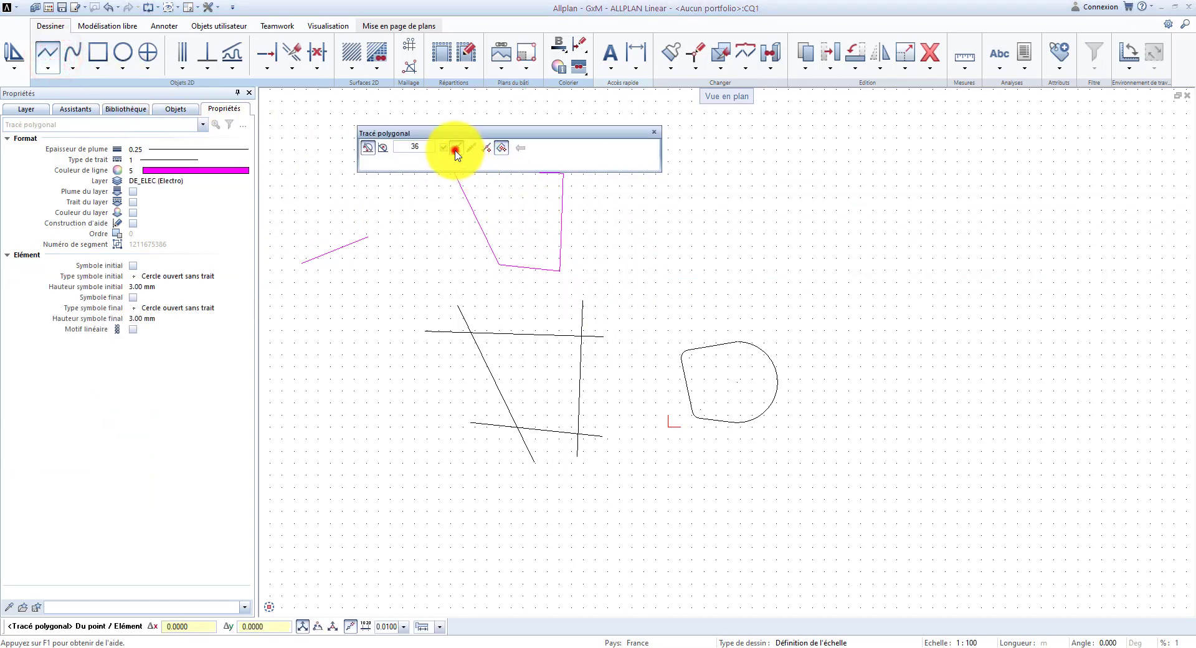
left_click(457, 147)
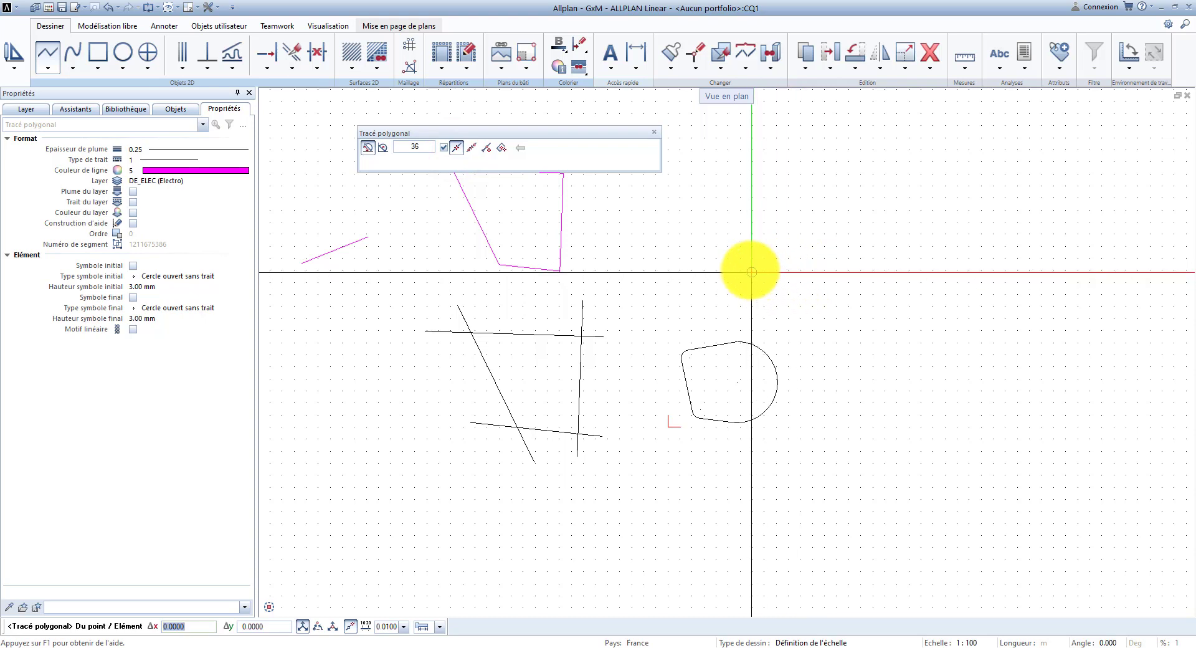
left_click(757, 257)
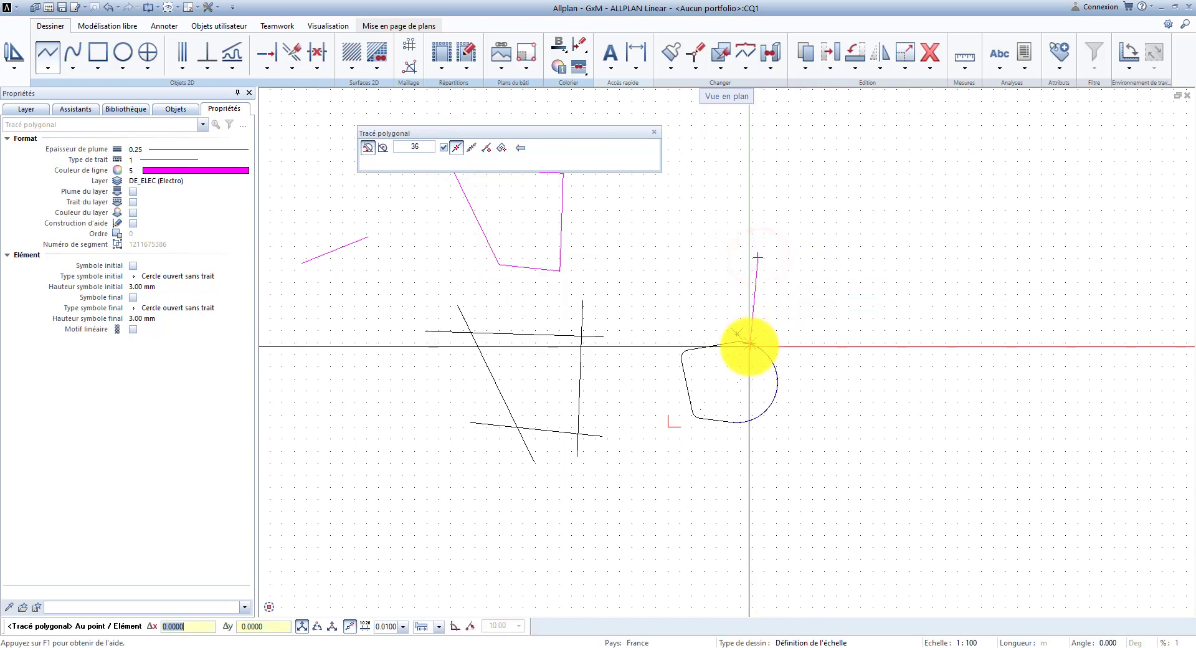
right_click(750, 344)
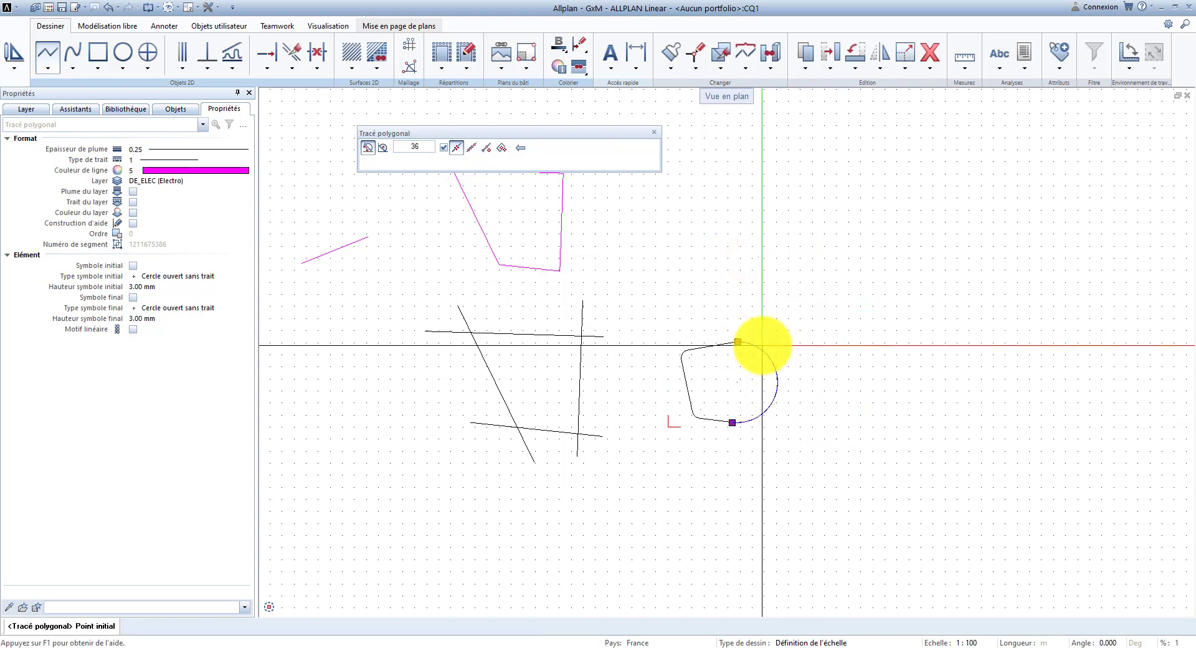
left_click(739, 342)
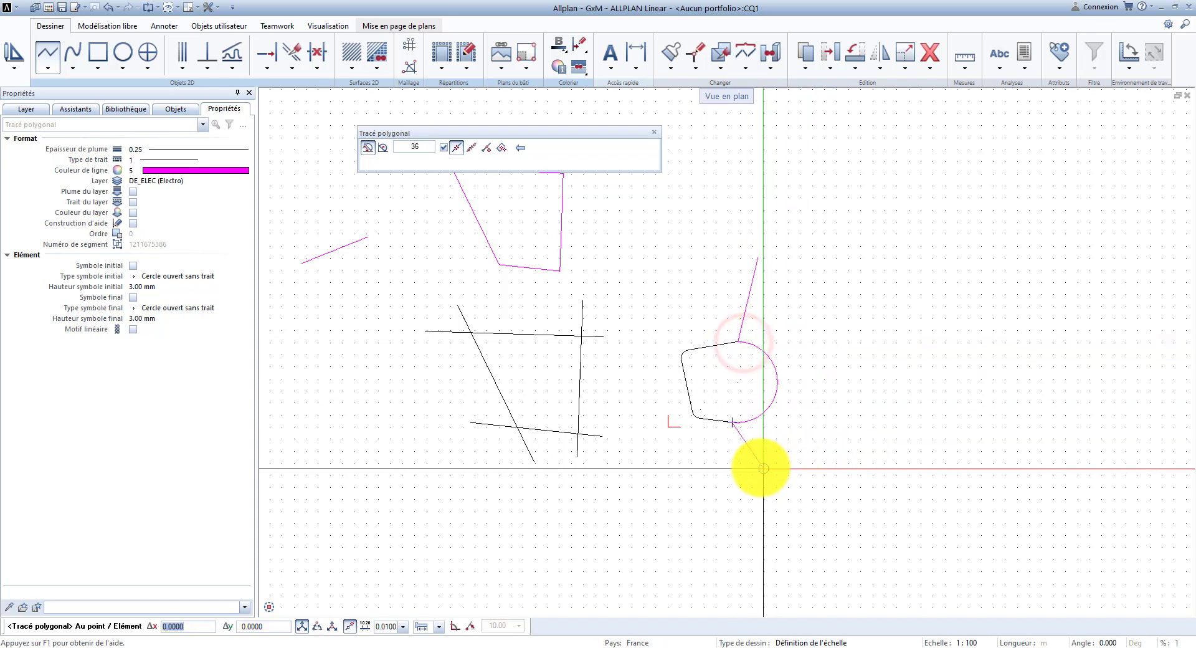
left_click(733, 467)
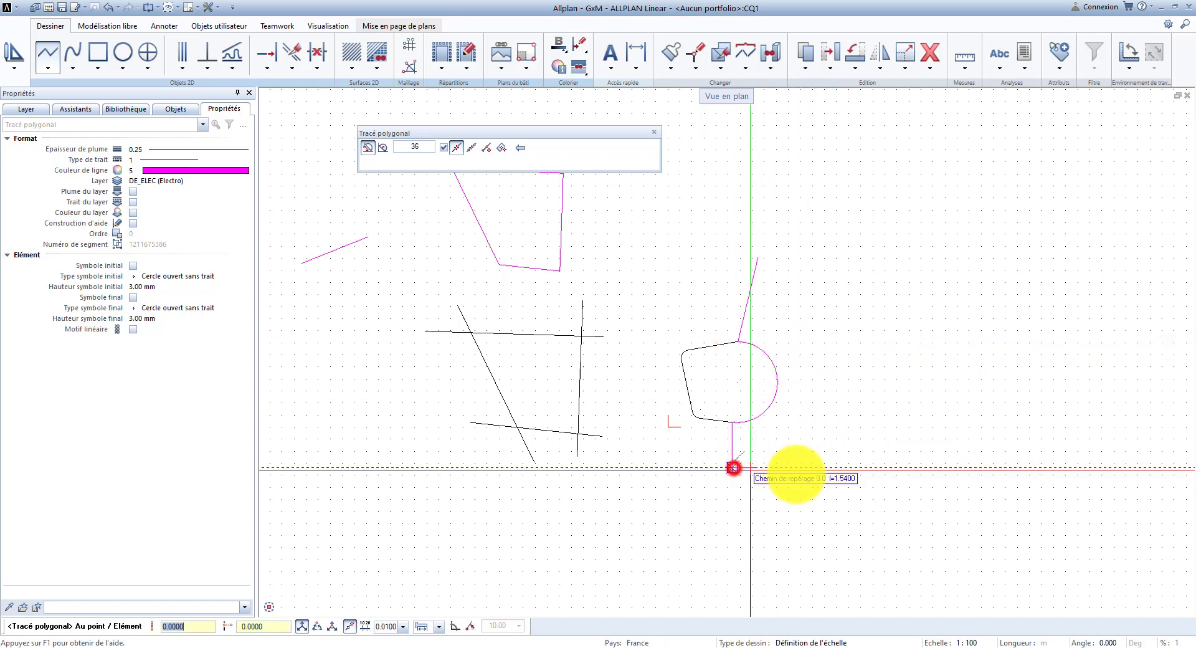
left_click(846, 479)
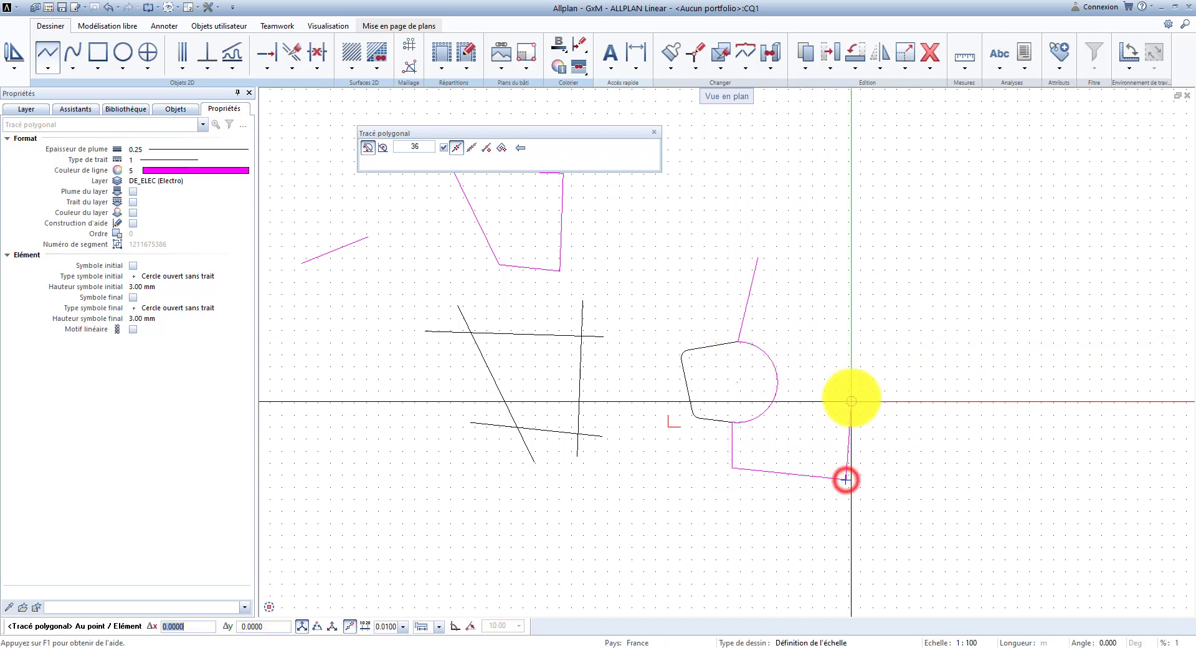
left_click(845, 325)
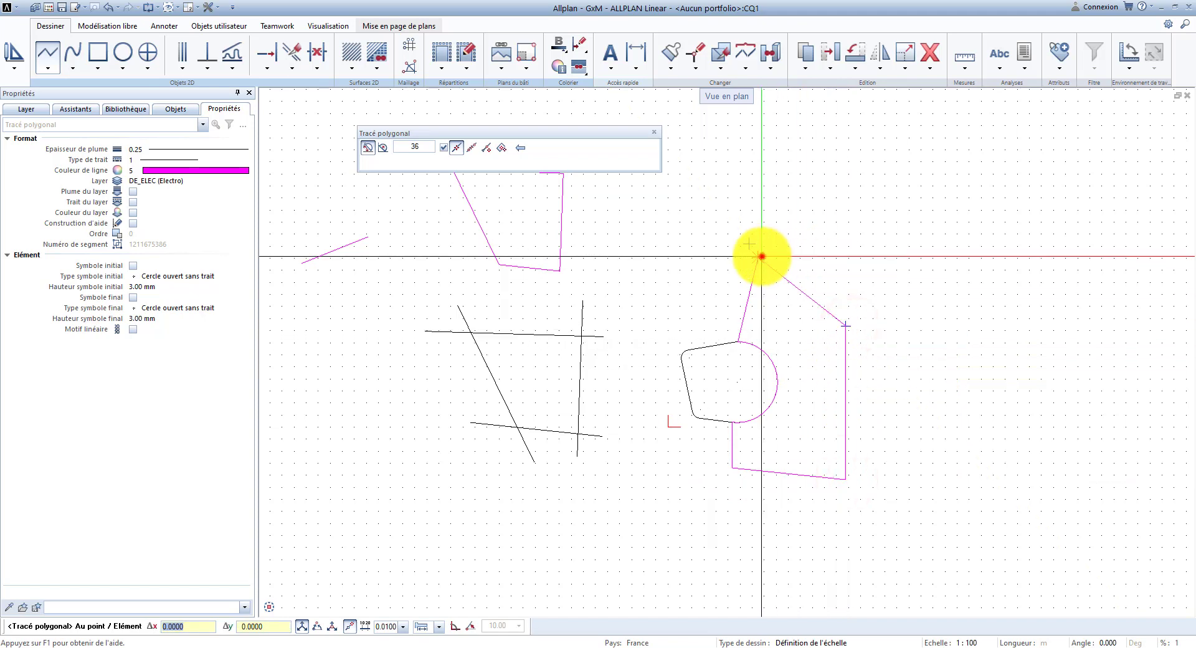
left_click(762, 256)
key("Escape")
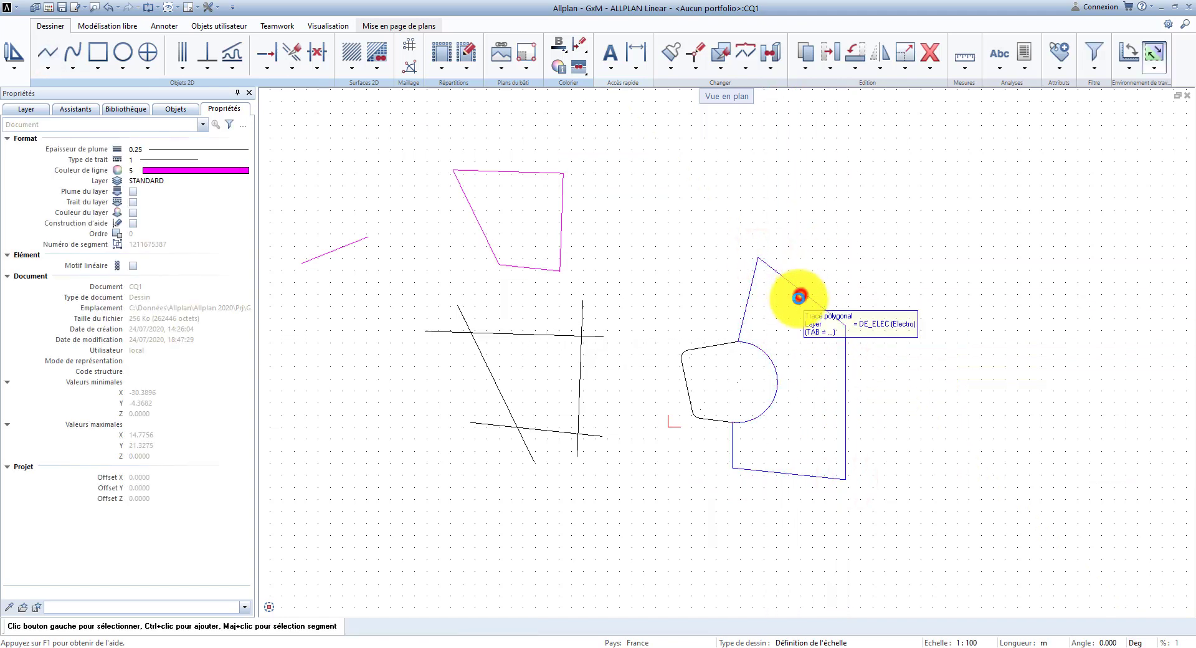
Move the closed magenta polyline to the right, away from the rounded outline's arc
left_click(799, 296)
left_click(774, 398)
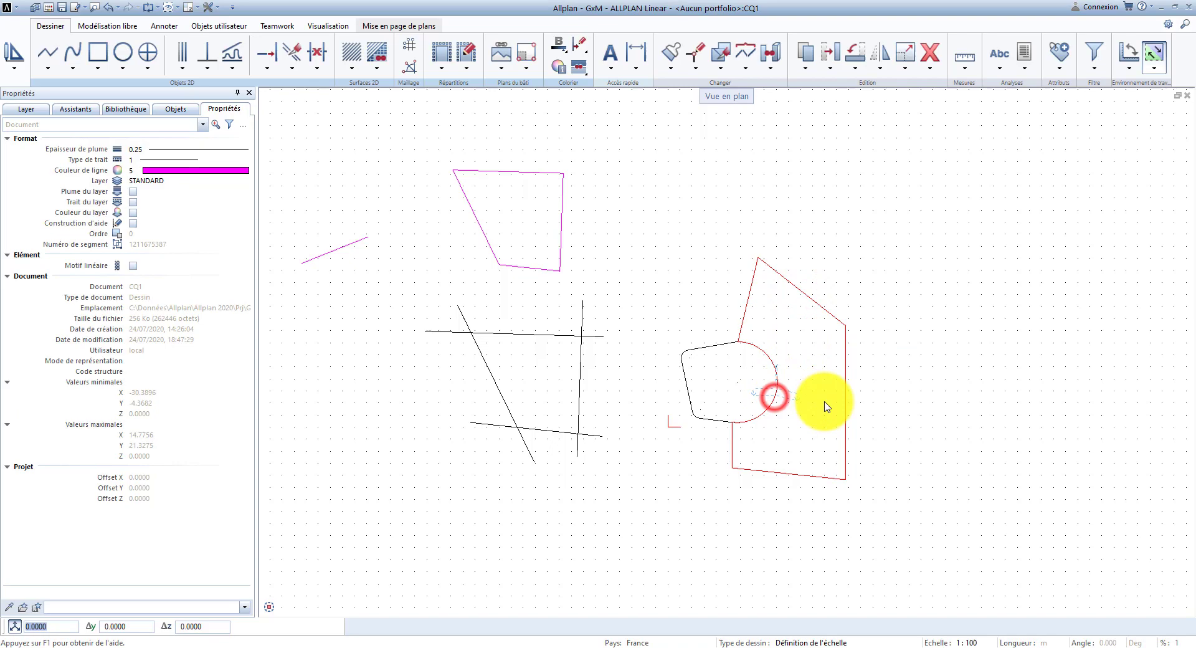
left_click(896, 405)
left_click(783, 499)
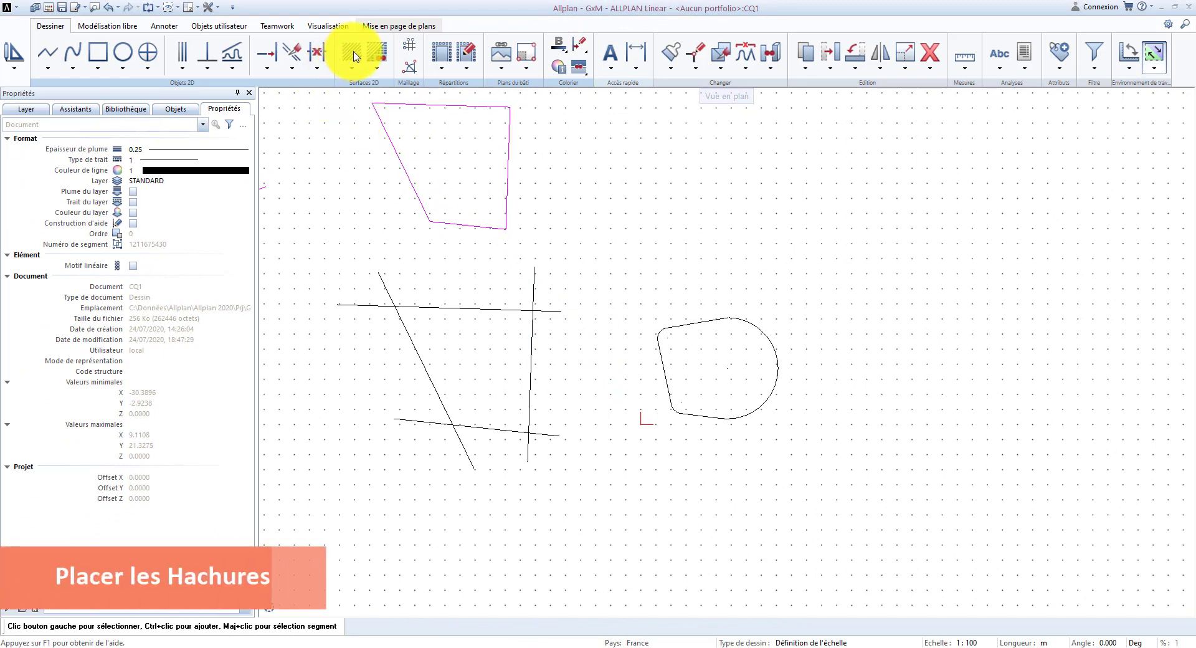
Try hatching the quadrilateral between the crossing lines and the rounded outline with pattern 301 using inner-point detection, and undo both hatches
left_click(352, 55)
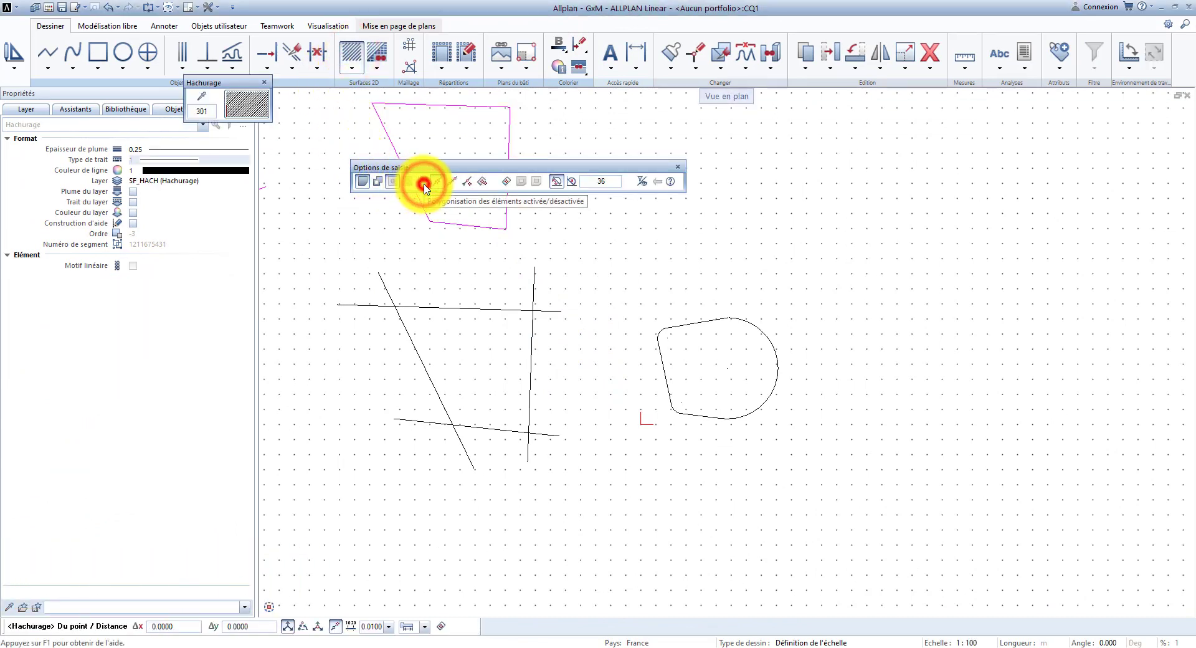
left_click(506, 182)
left_click(474, 363)
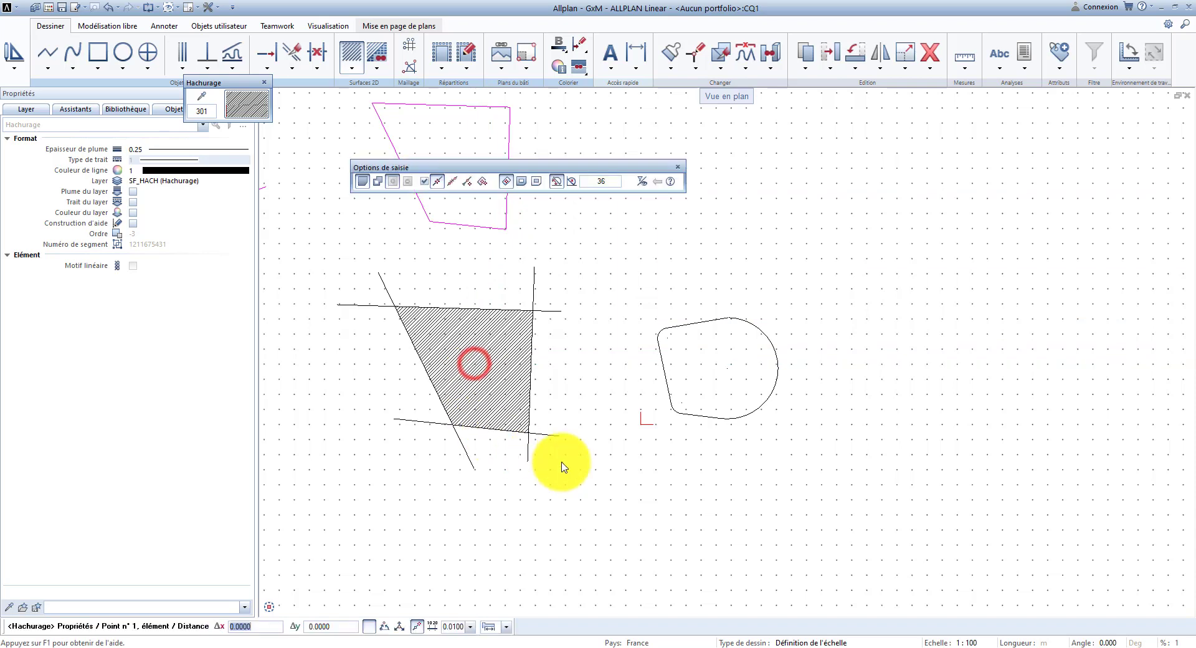
key("Escape")
left_click(717, 371)
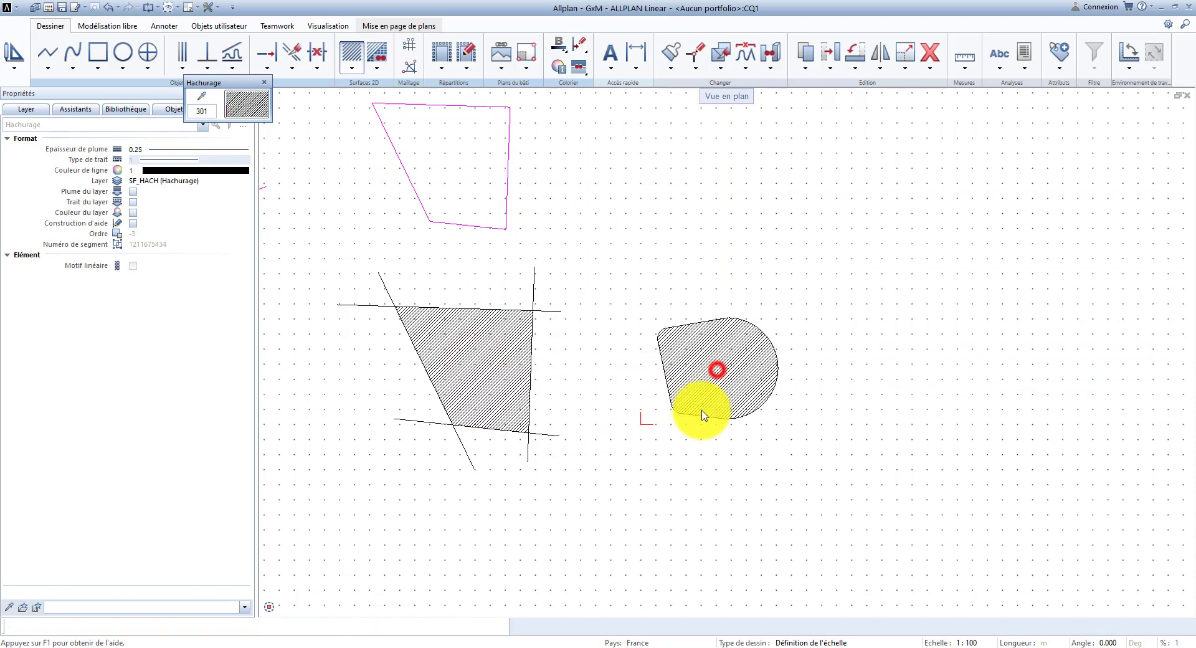
key("Escape")
key("Escape")
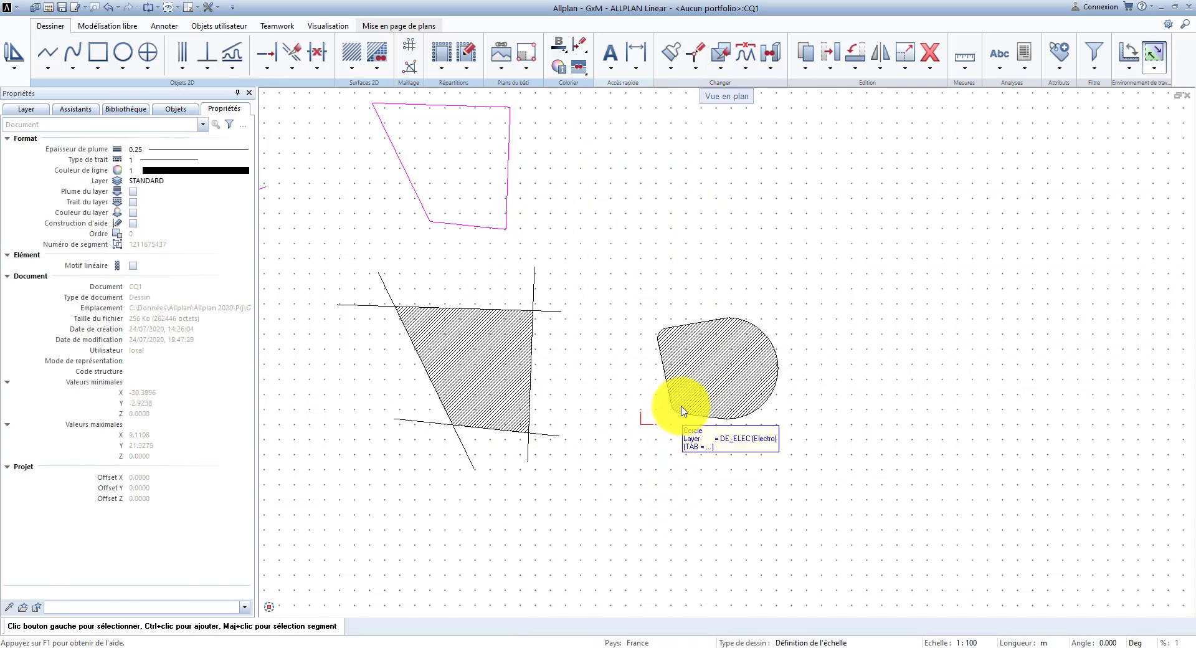
key("ctrl+z")
key("ctrl+z")
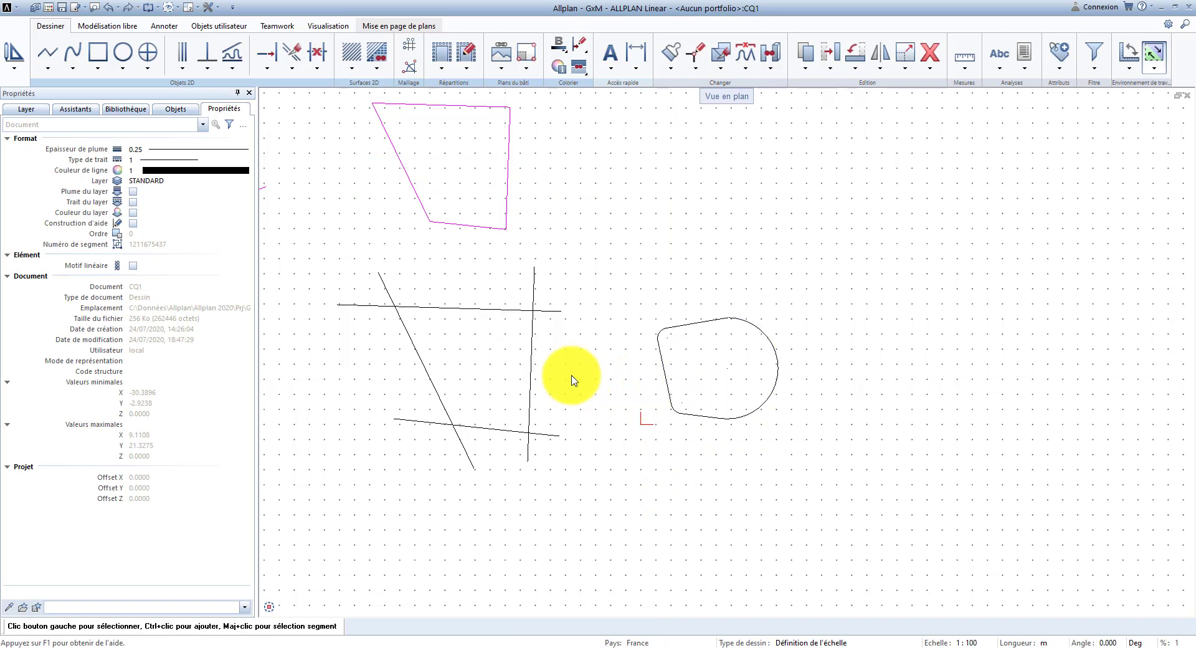
Try hatching with pattern 301 by picking the four crossing lines one by one as boundary elements, and undo the hatch
left_click(353, 56)
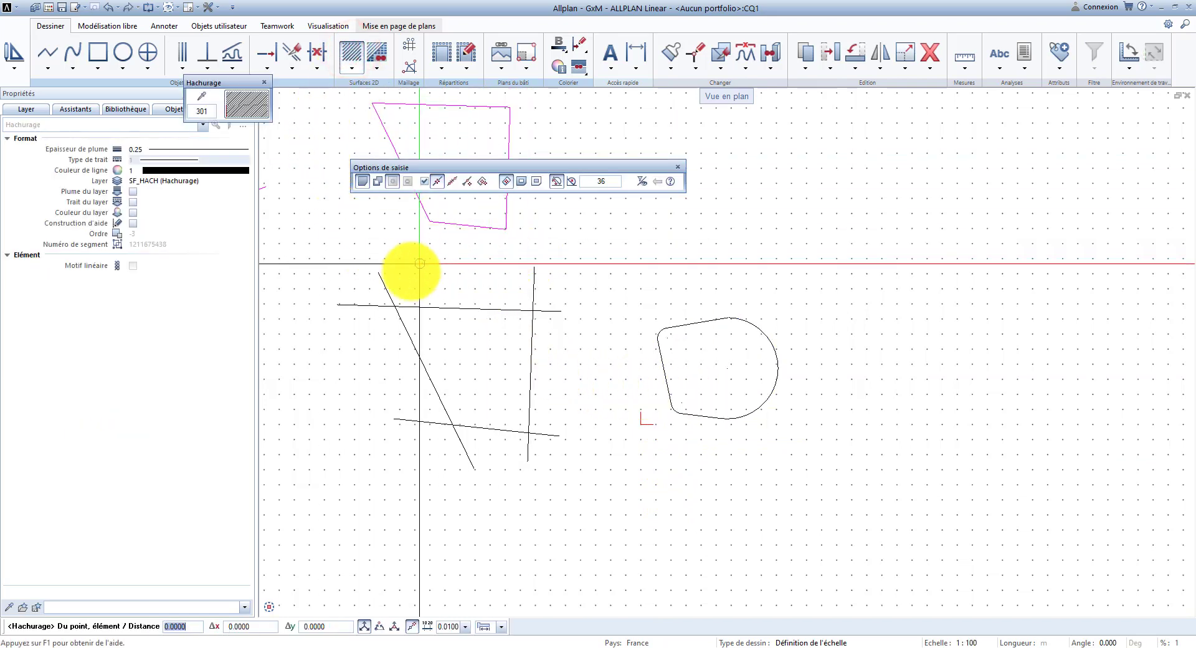
left_click(422, 364)
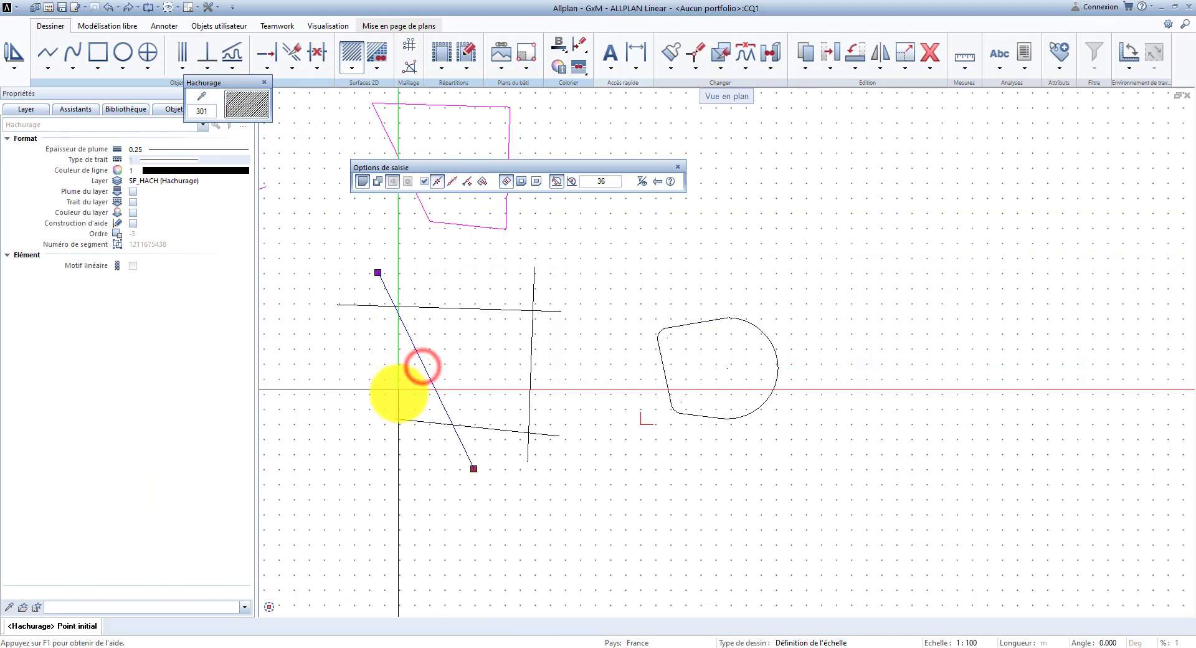
left_click(473, 469)
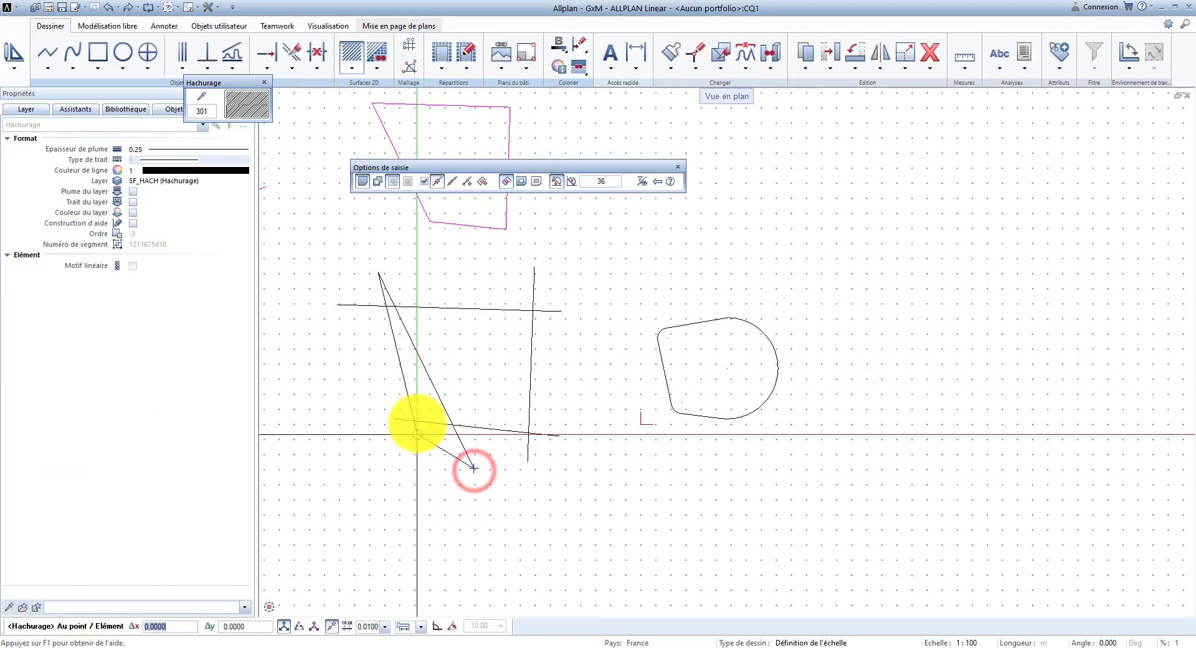
right_click(443, 310)
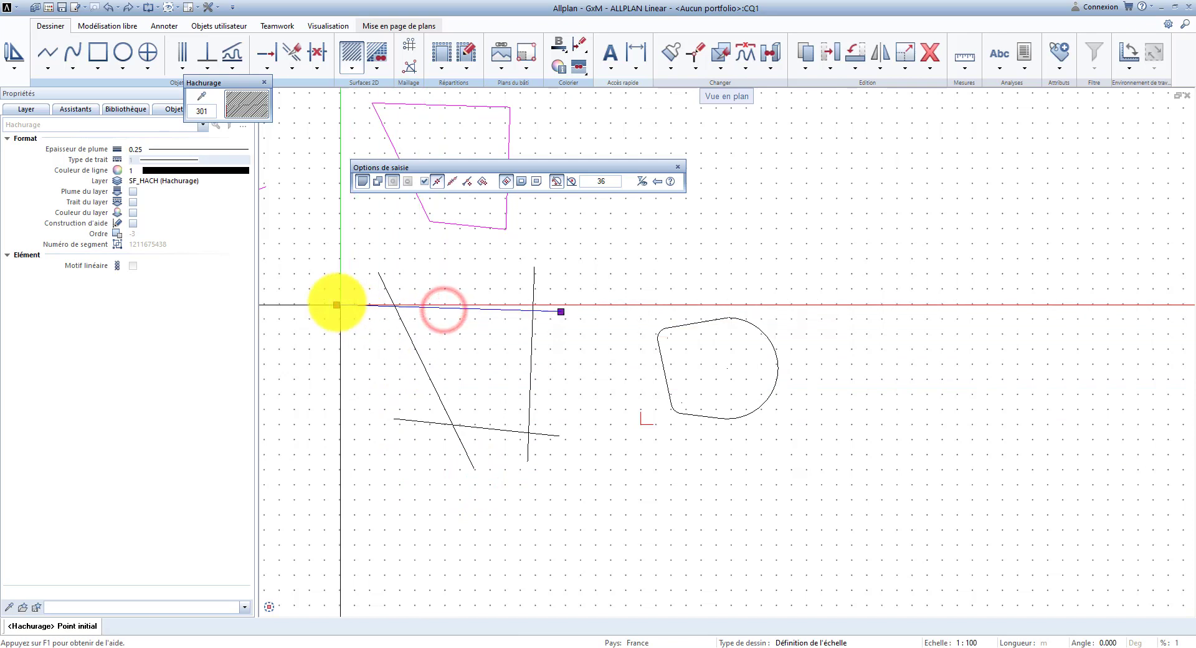
left_click(337, 305)
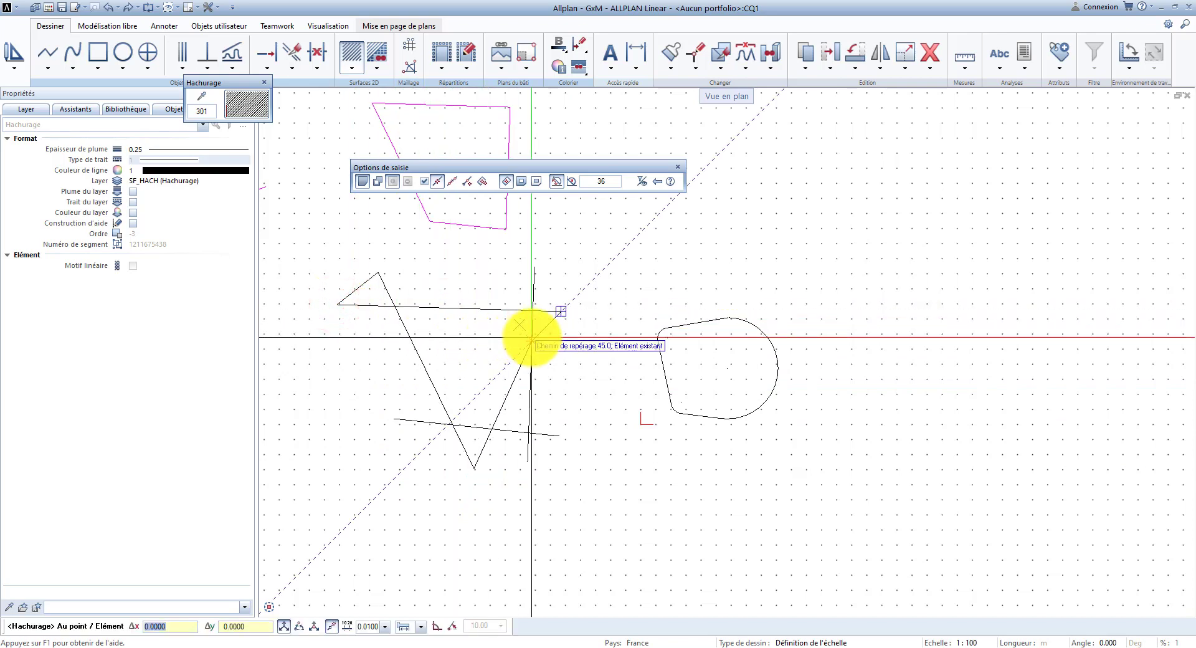
left_click(532, 340)
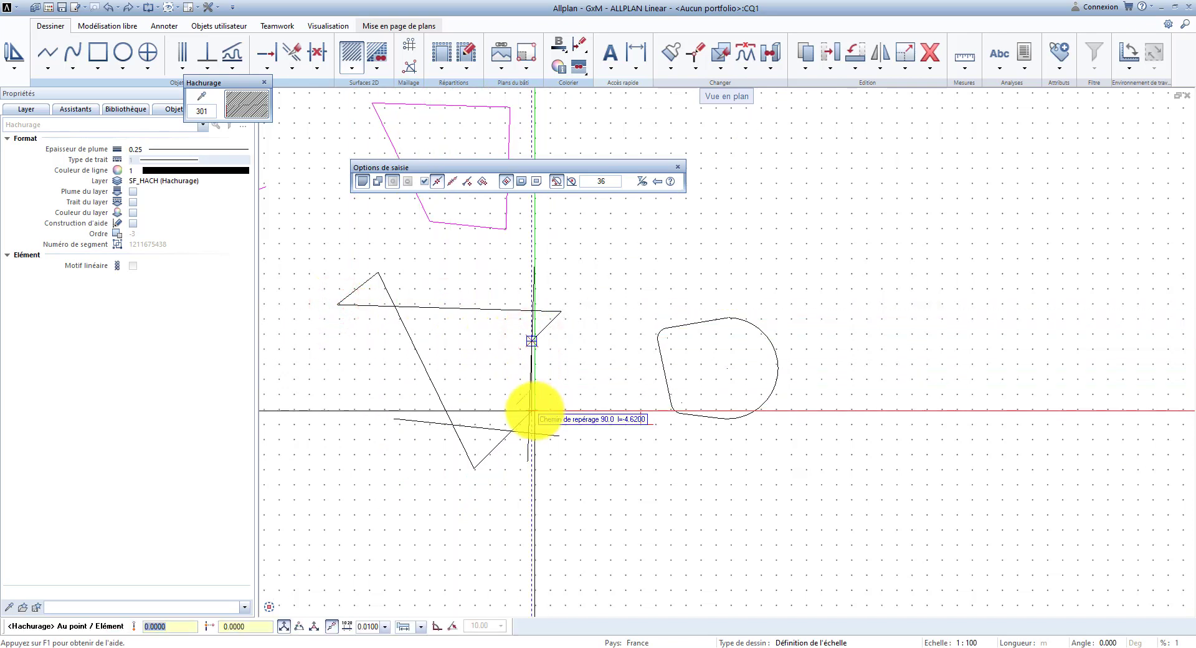
left_click(531, 409)
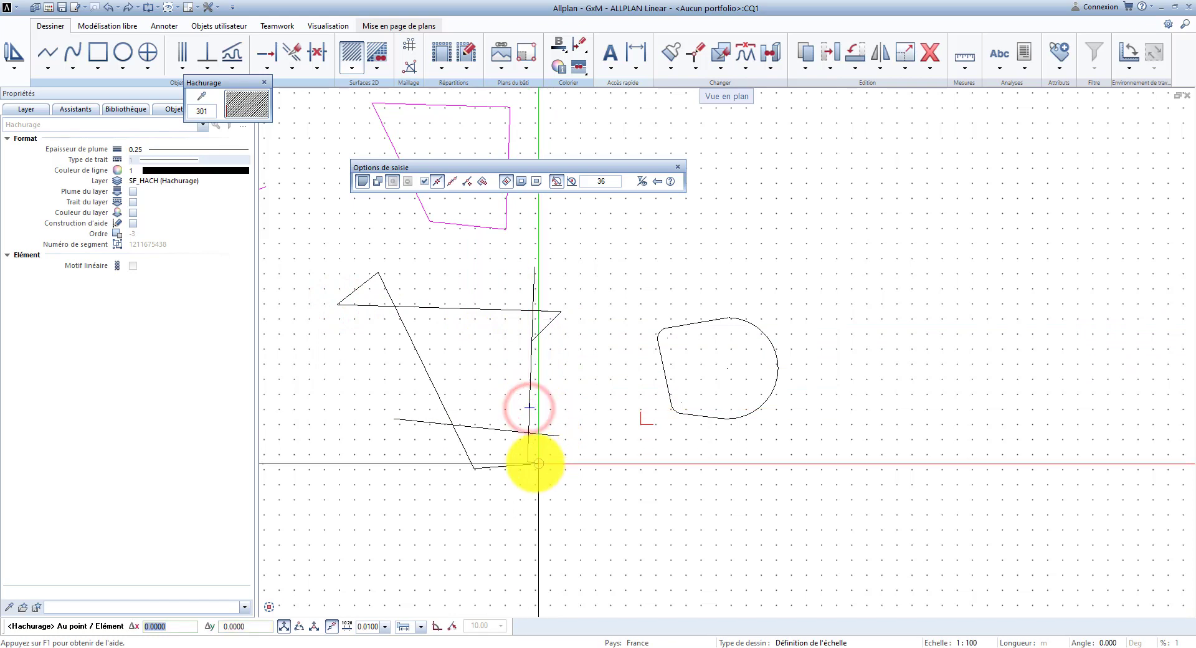
left_click(493, 428)
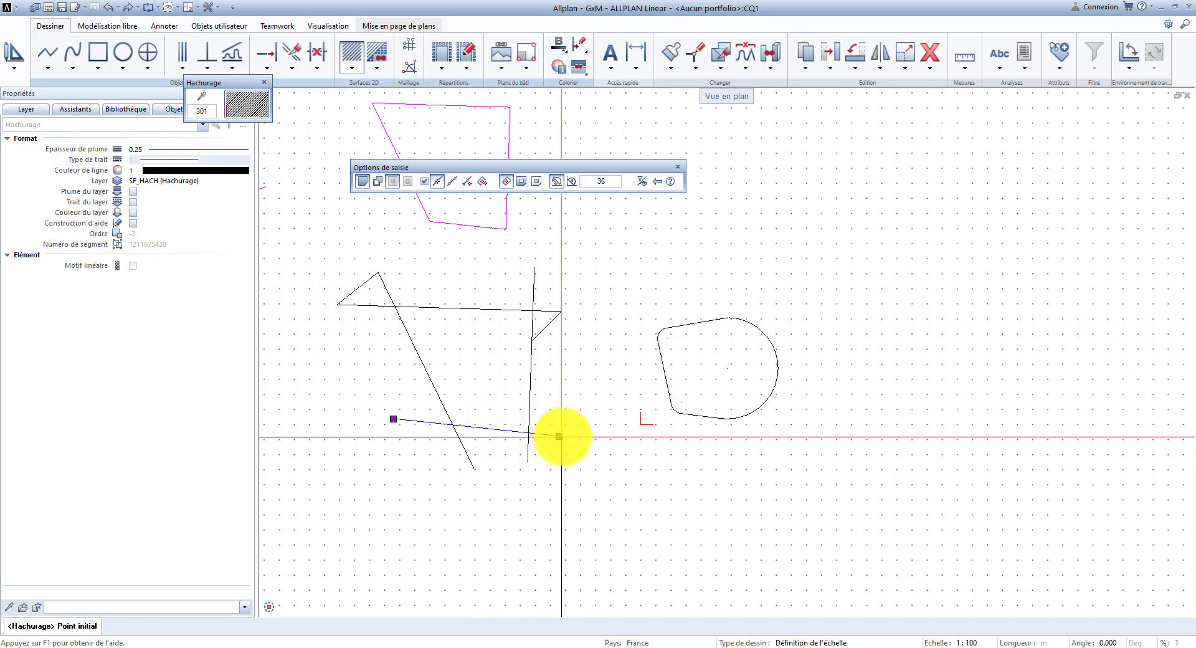
left_click(561, 435)
key("Escape")
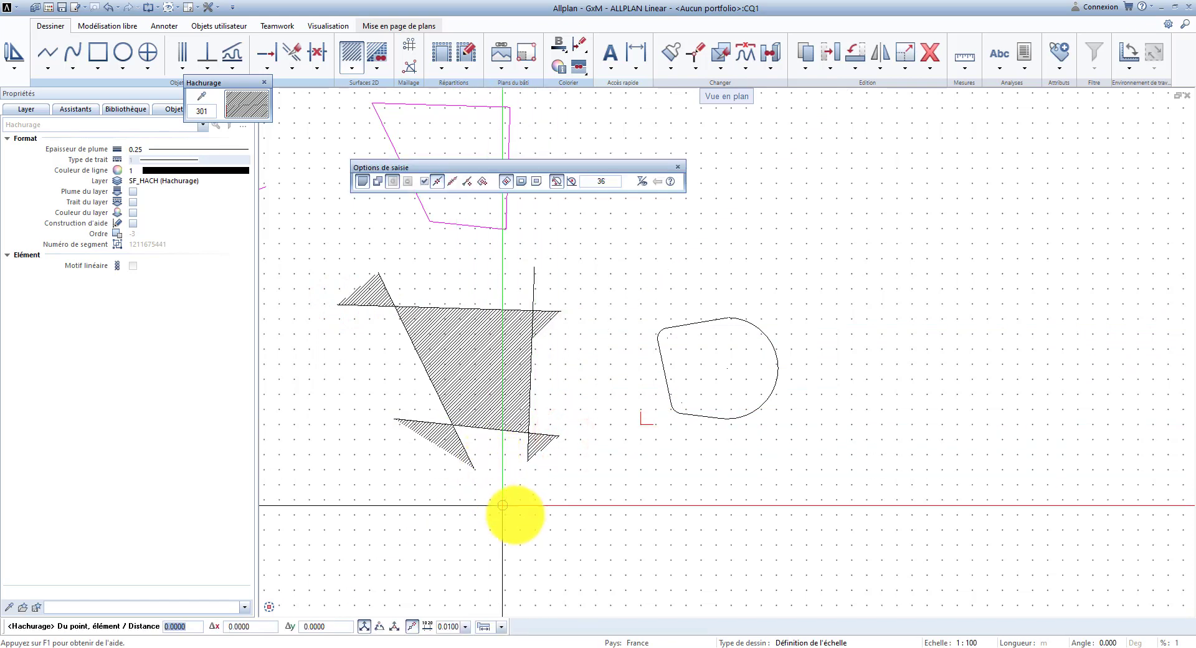
key("Escape")
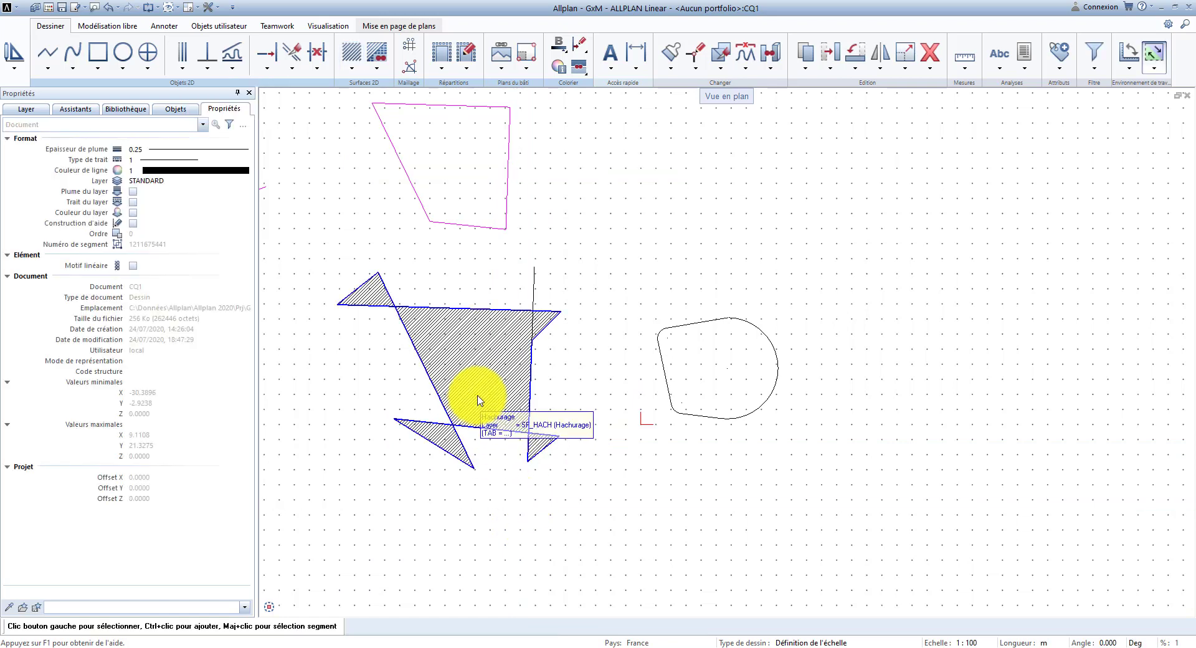
key("ctrl+z")
Begin a pattern 301 hatch on the rounded outline by picking its large arc as the first boundary element
scroll(754, 400, "up", 3)
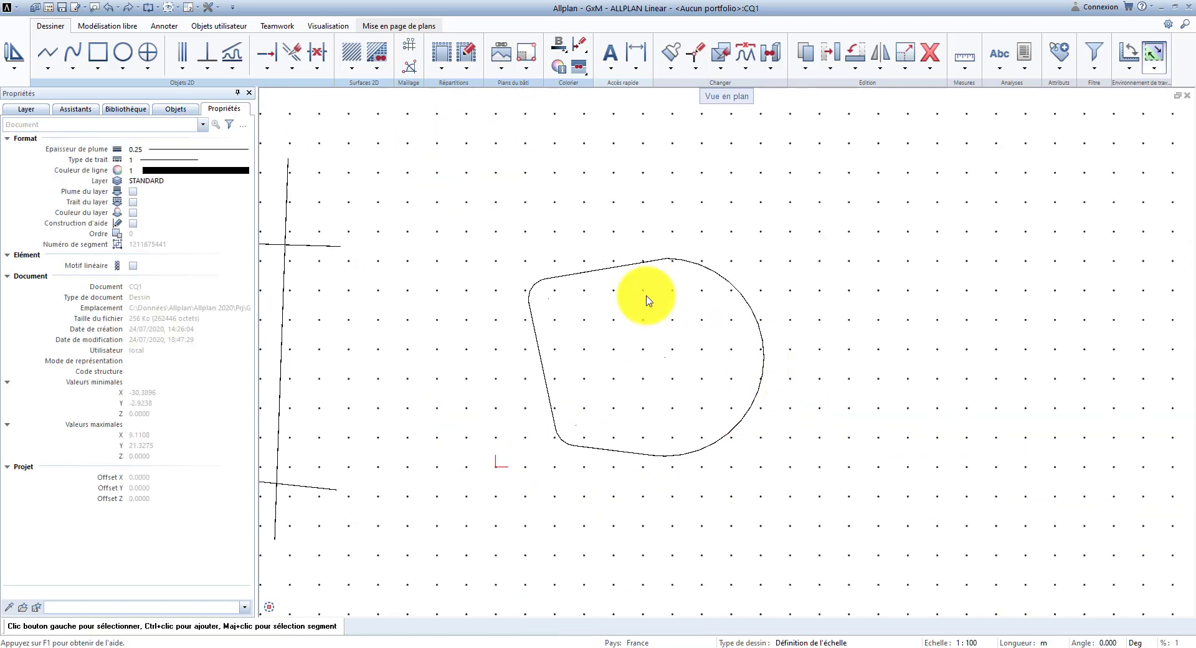
left_click(362, 62)
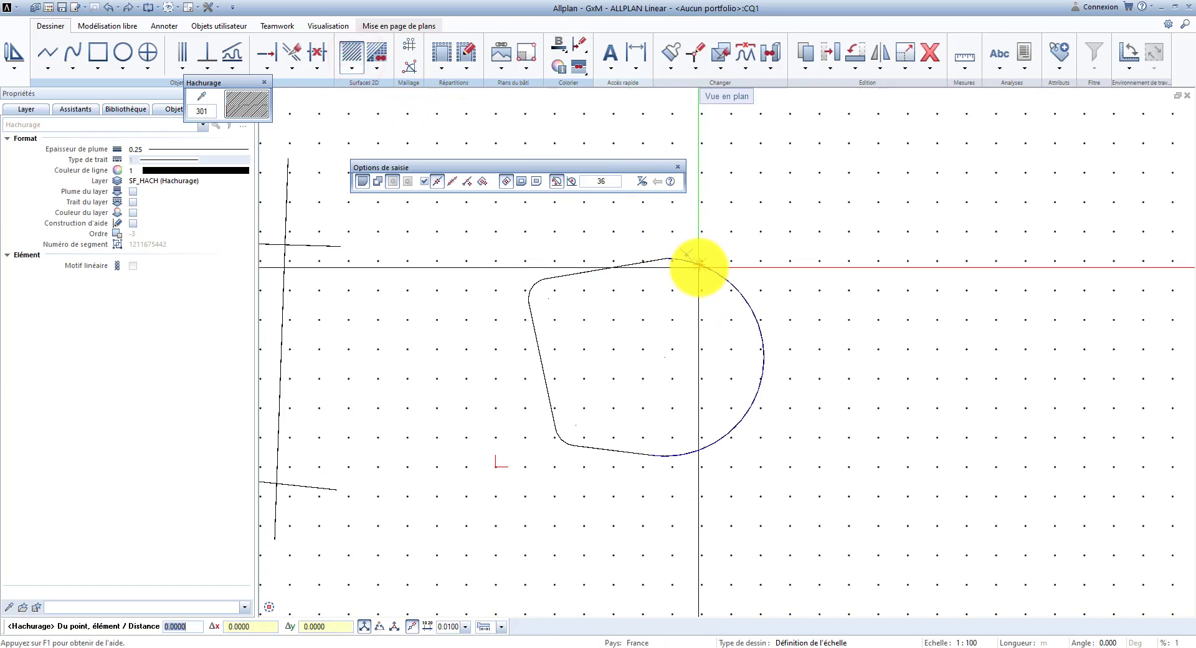
left_click(721, 276)
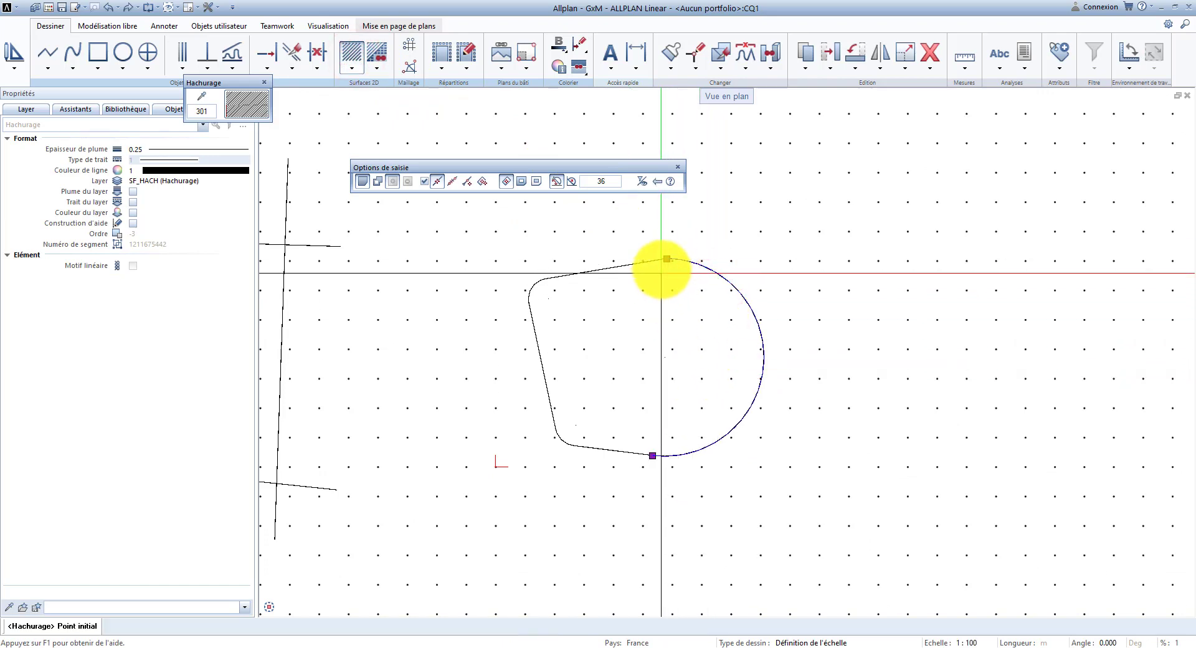
Hatch the segment enclosed by the rounded shape's large arc with pattern 301, and delete that hatch
left_click(666, 258)
left_click(668, 346)
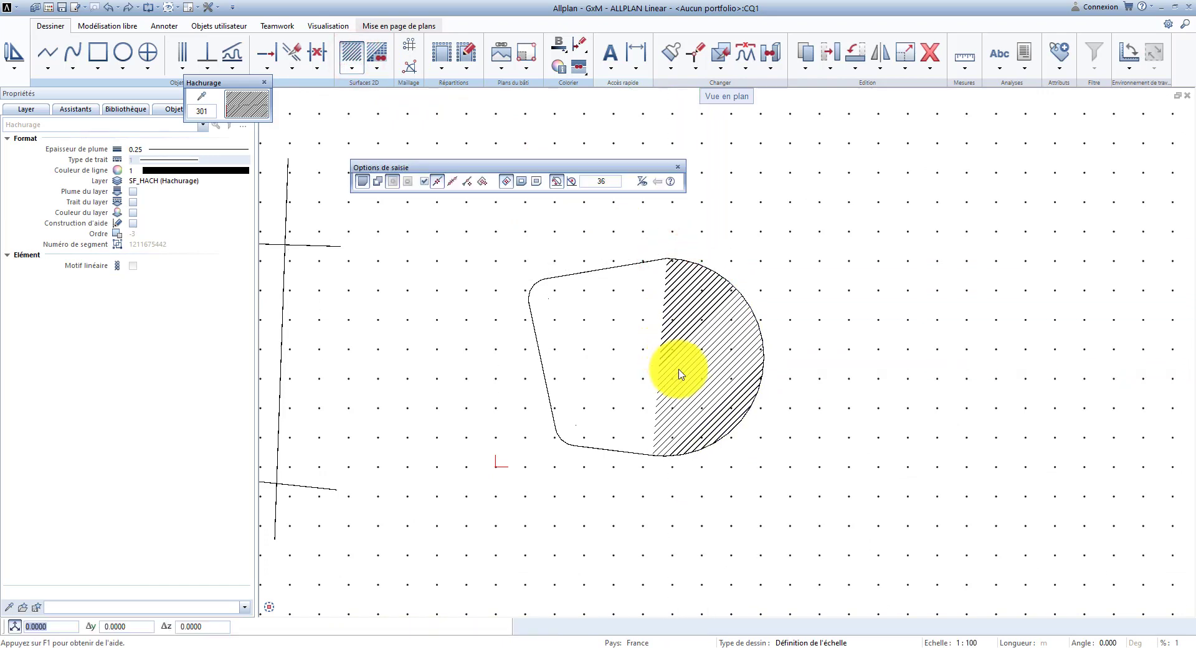
key("Escape")
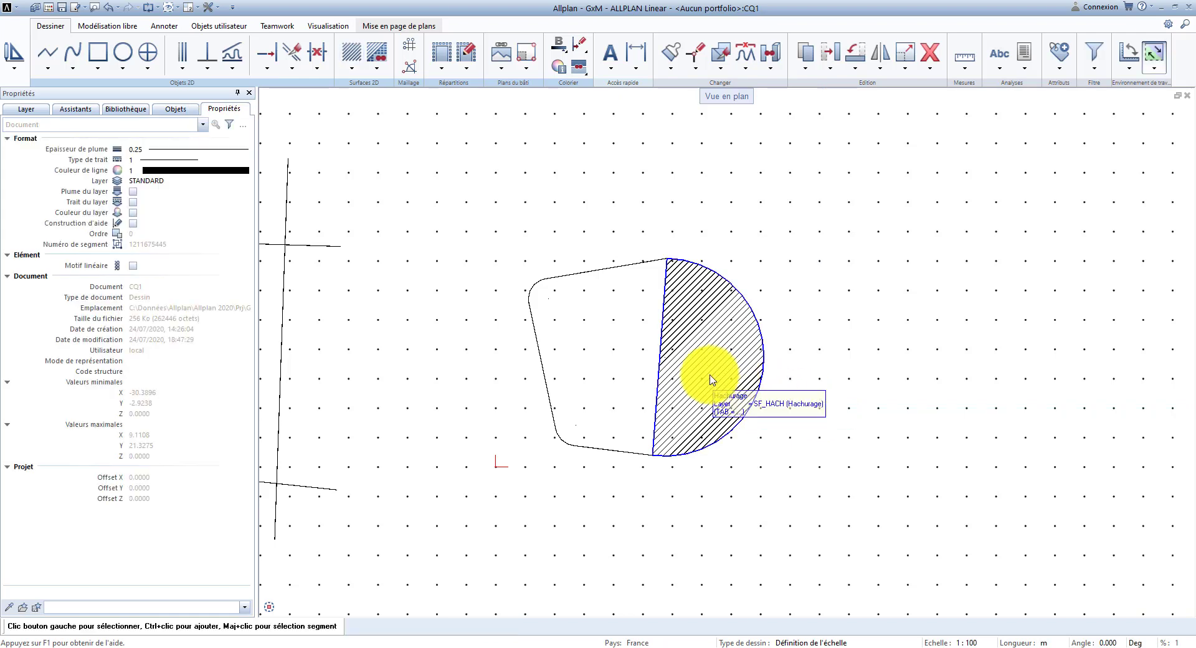
left_click(712, 380)
key("Delete")
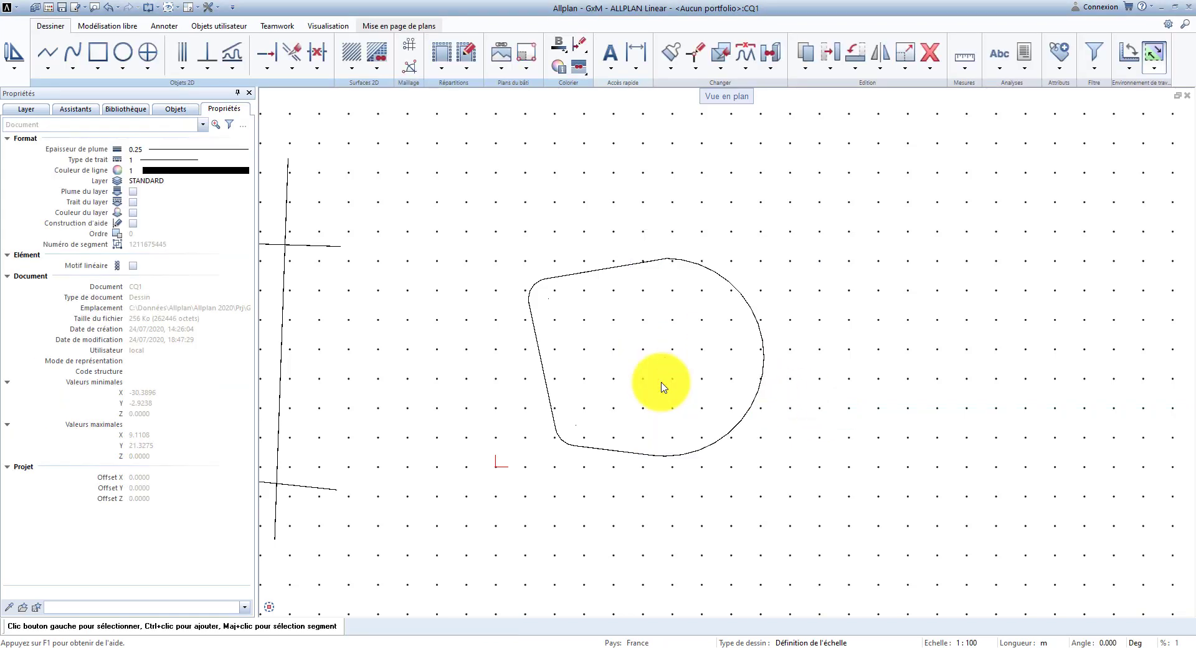
Mirror-copy the whole rounded shape across a nearly vertical axis just beyond its large arc
scroll(547, 382, "down", 3)
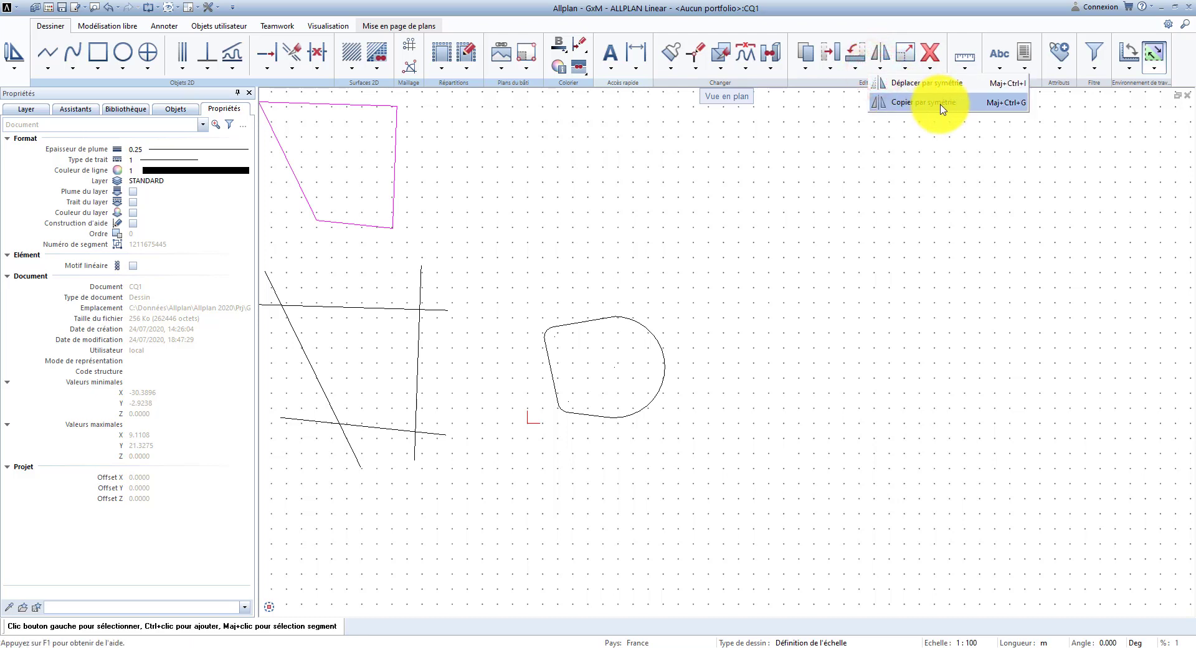
left_click(941, 105)
left_click_drag(524, 289, 690, 425)
left_click(679, 427)
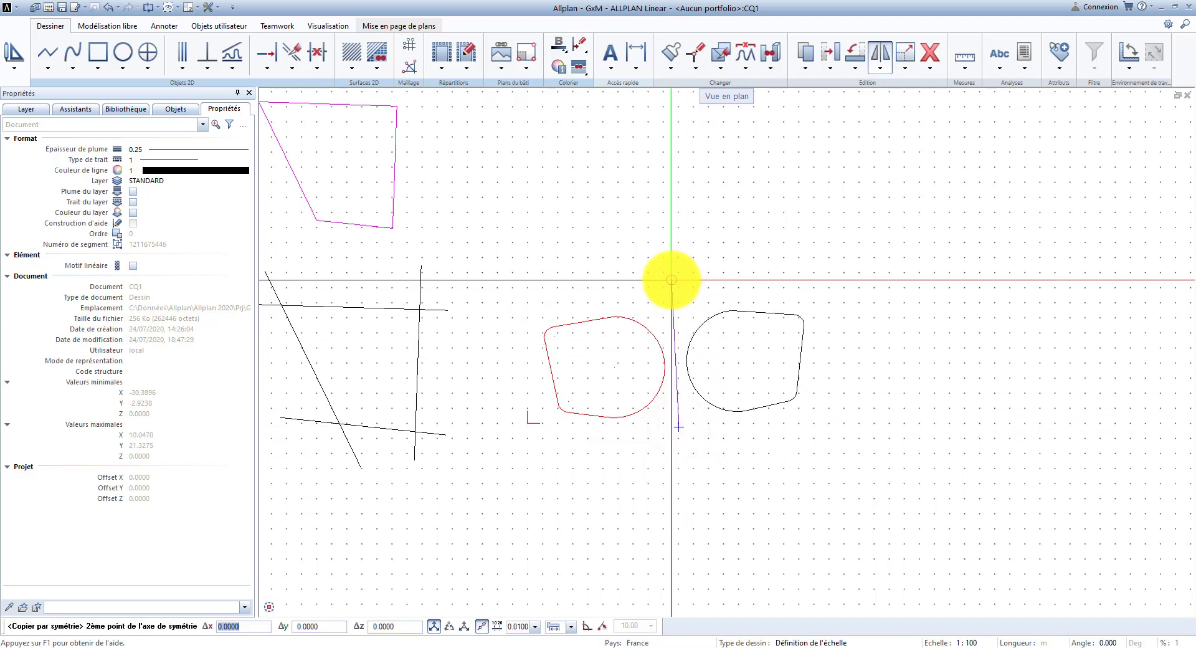
left_click(671, 279)
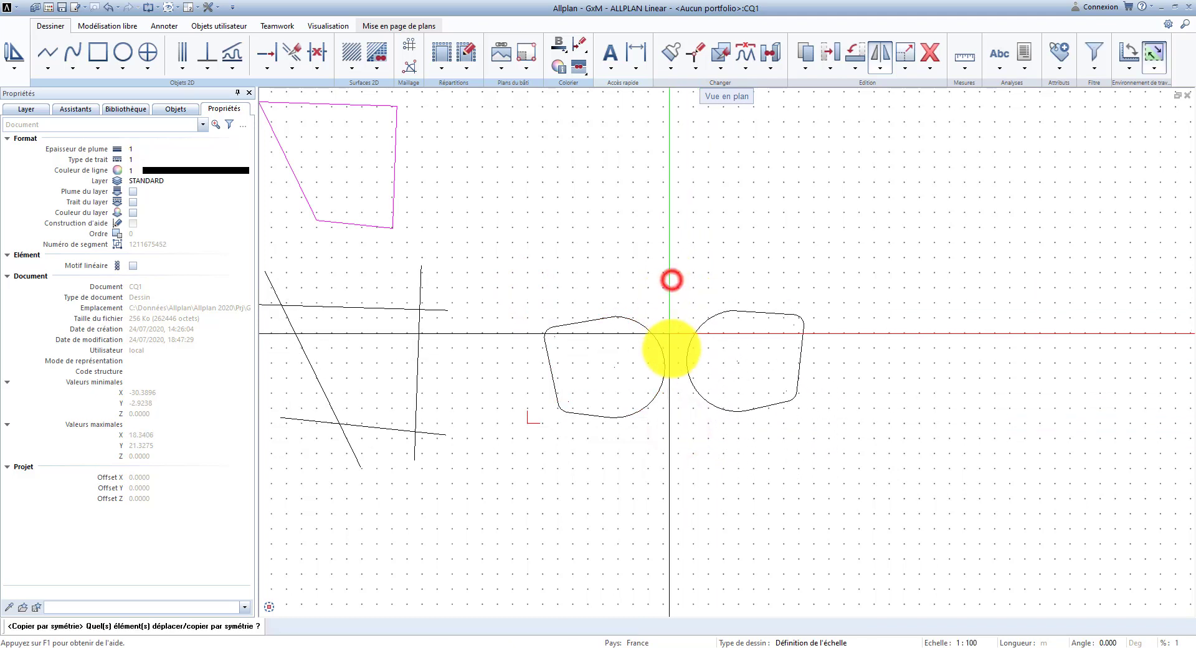
Hatch the area between the facing arcs of the two rounded shapes with pattern 301, using the arcs as boundaries
left_click(357, 50)
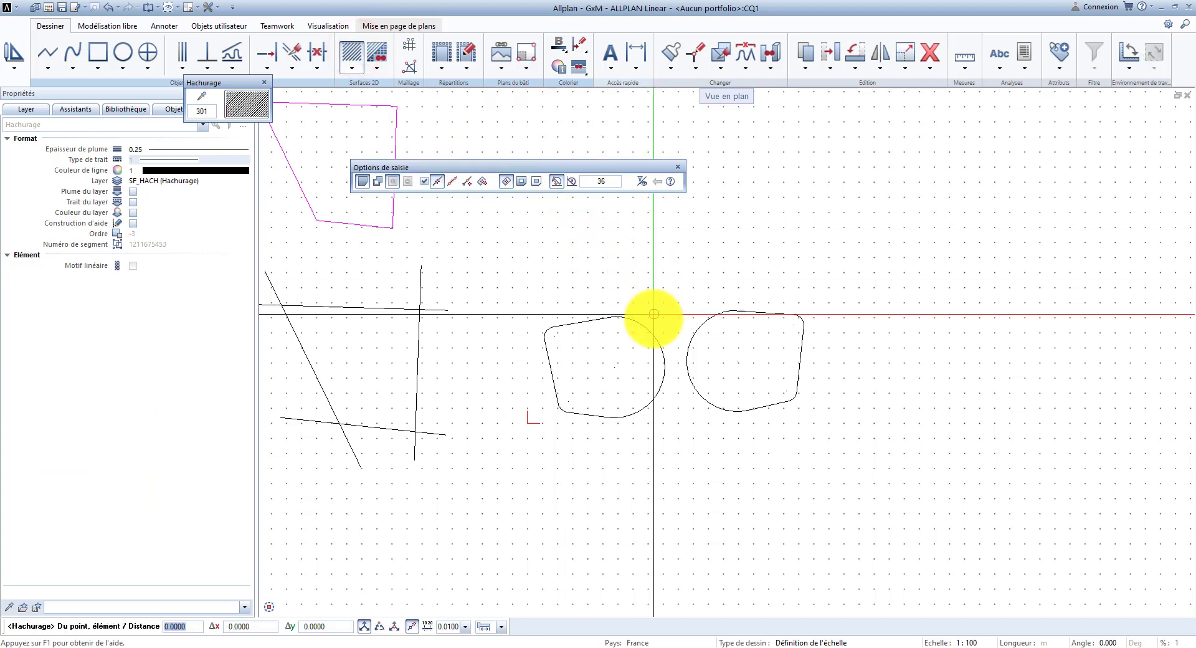
left_click(649, 331)
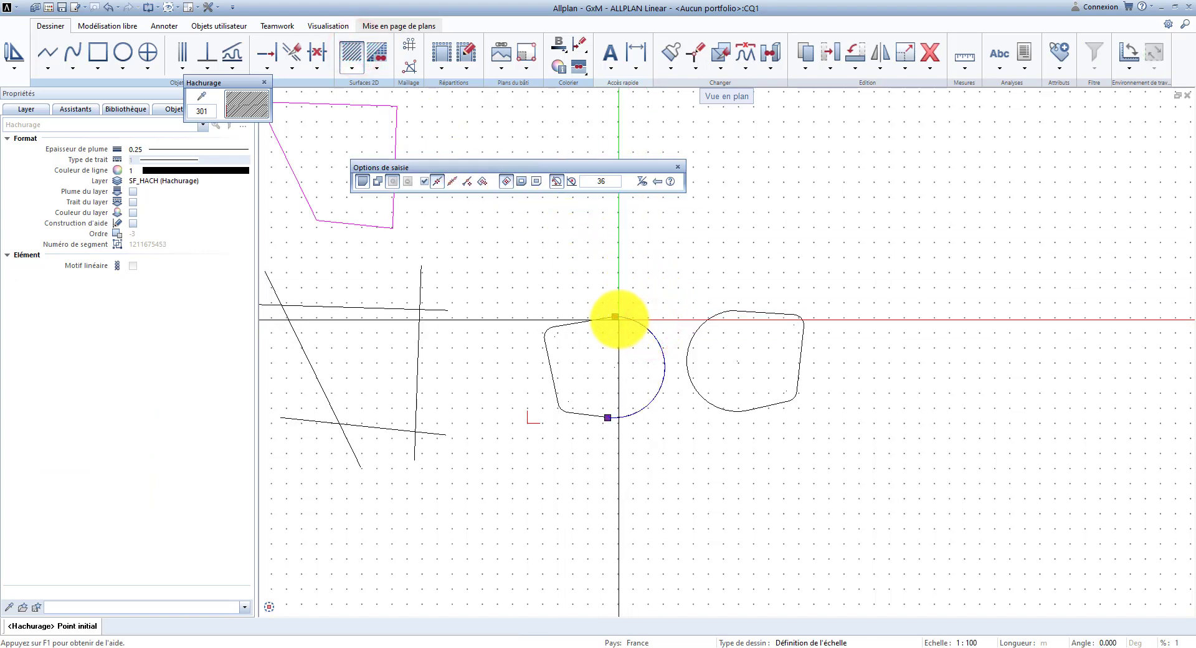
left_click(616, 317)
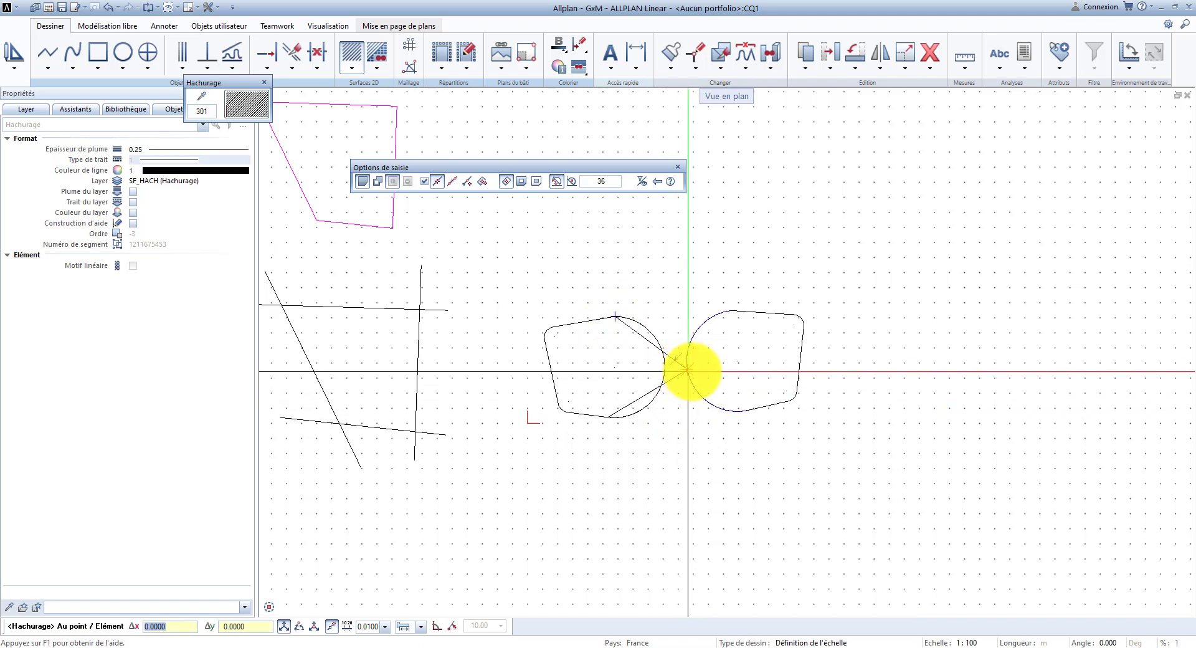
left_click(690, 372)
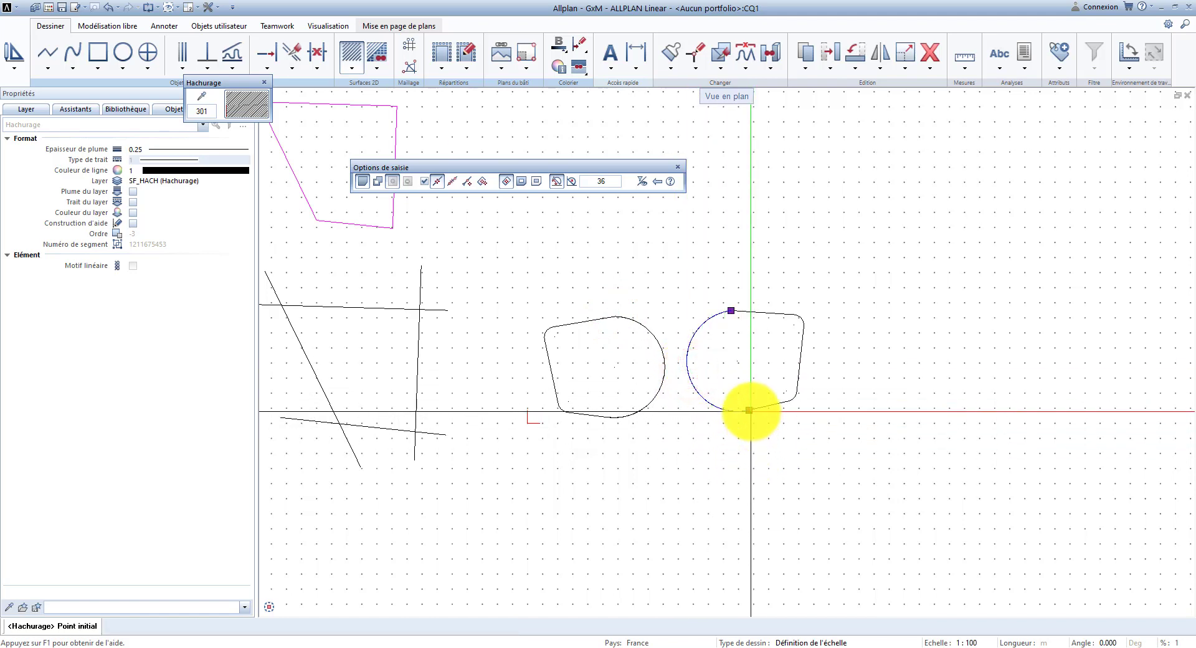
left_click(751, 412)
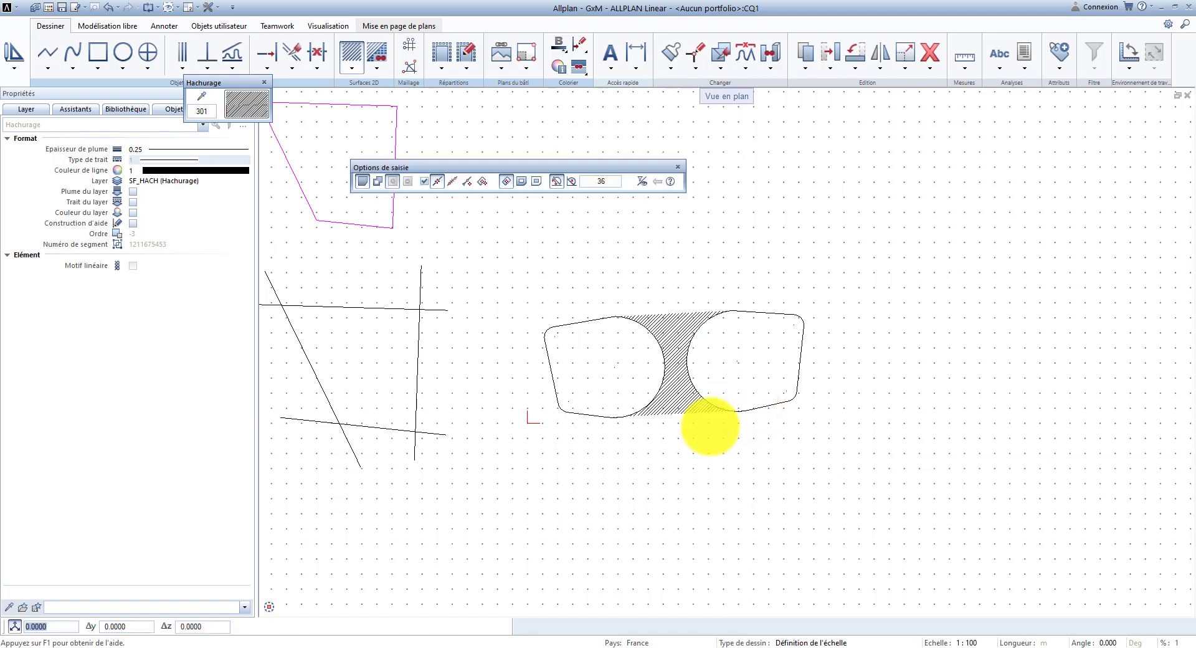
key("Escape")
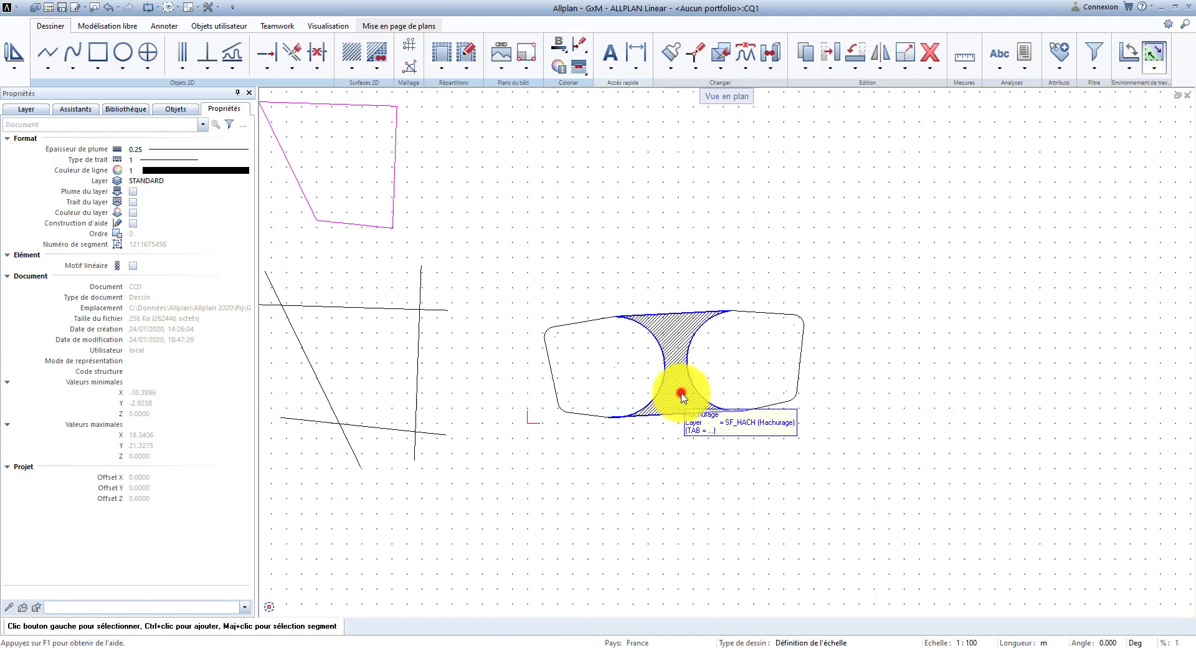
Move the hatch from between the two rounded shapes to the empty area above them
left_click(683, 396)
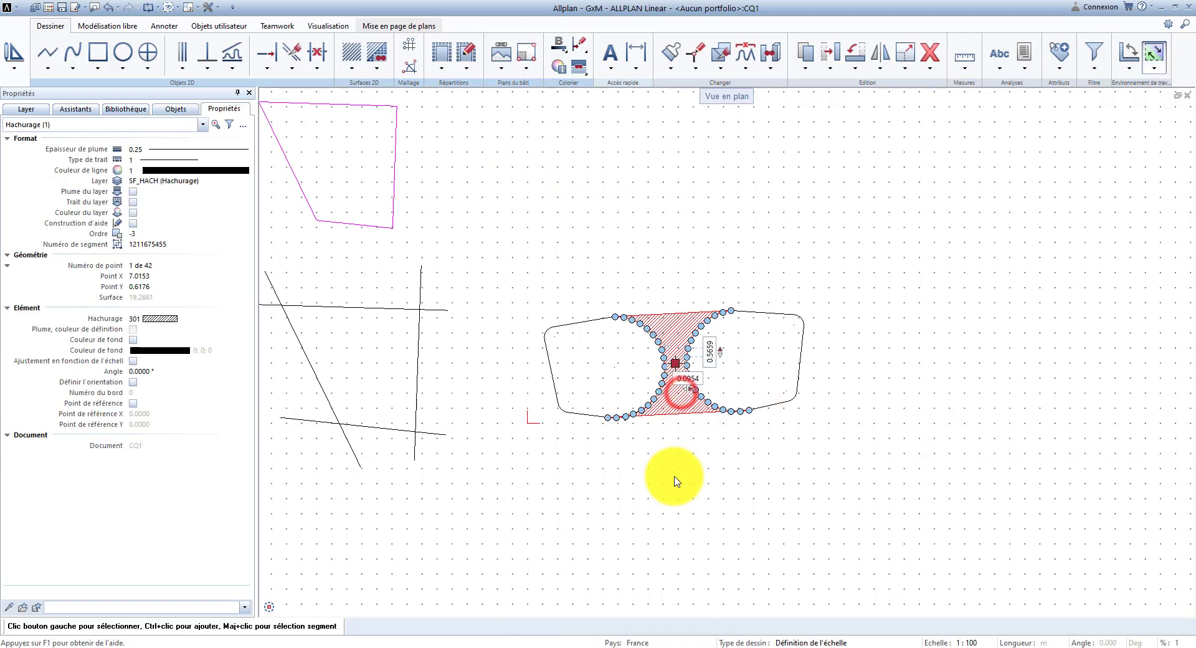
left_click(675, 363)
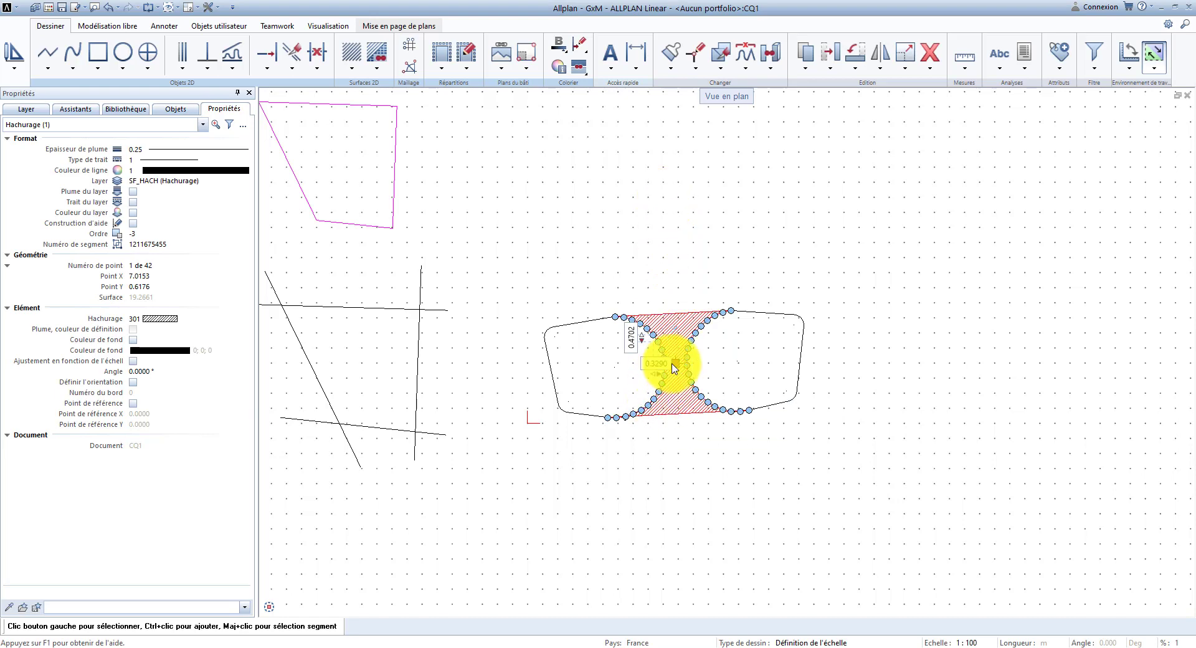
left_click(667, 215)
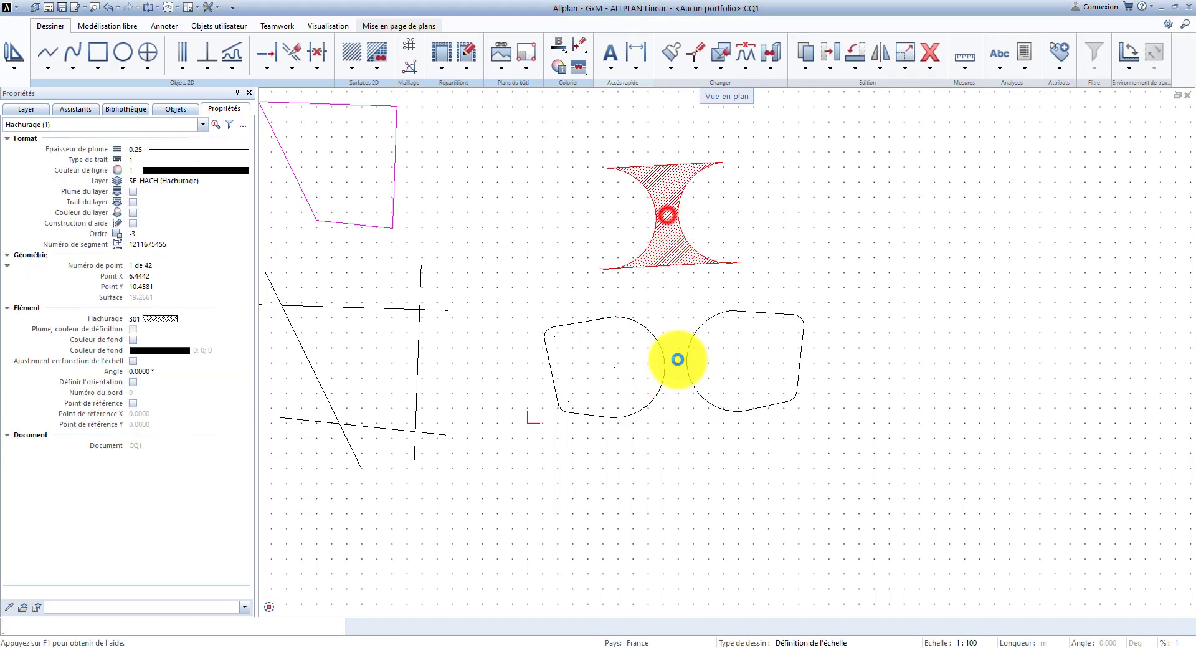
key("Escape")
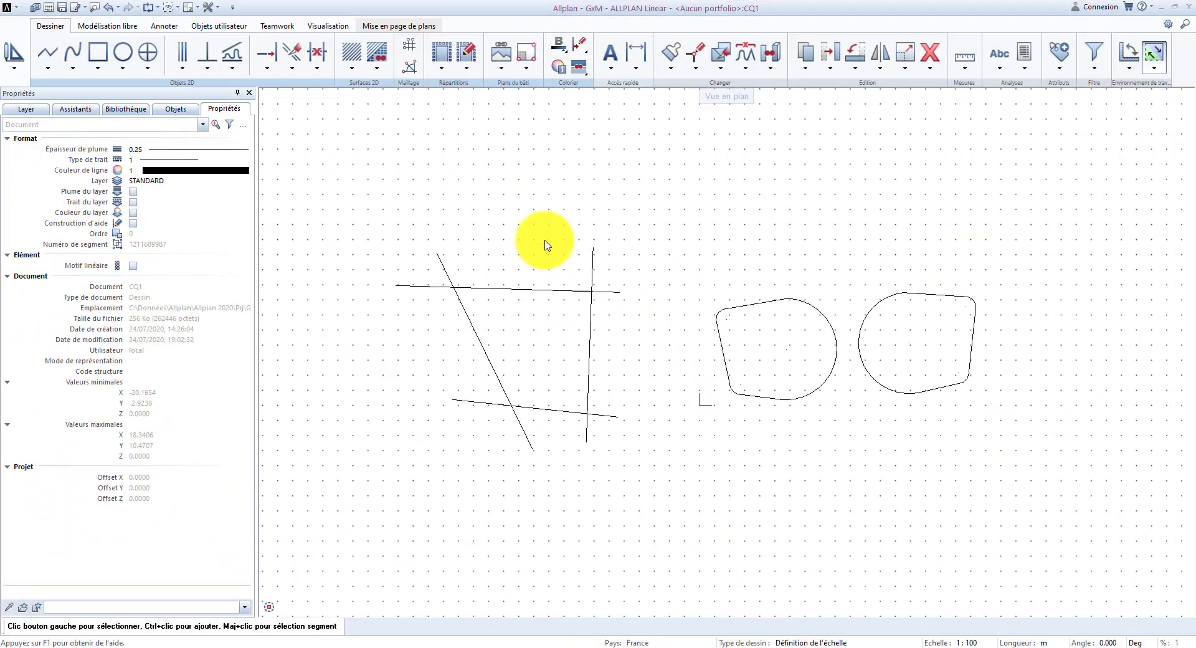
Start a smart distribution of motif pierr-2 over the whole surface and define the area enclosed by the four crossing lines
left_click(440, 56)
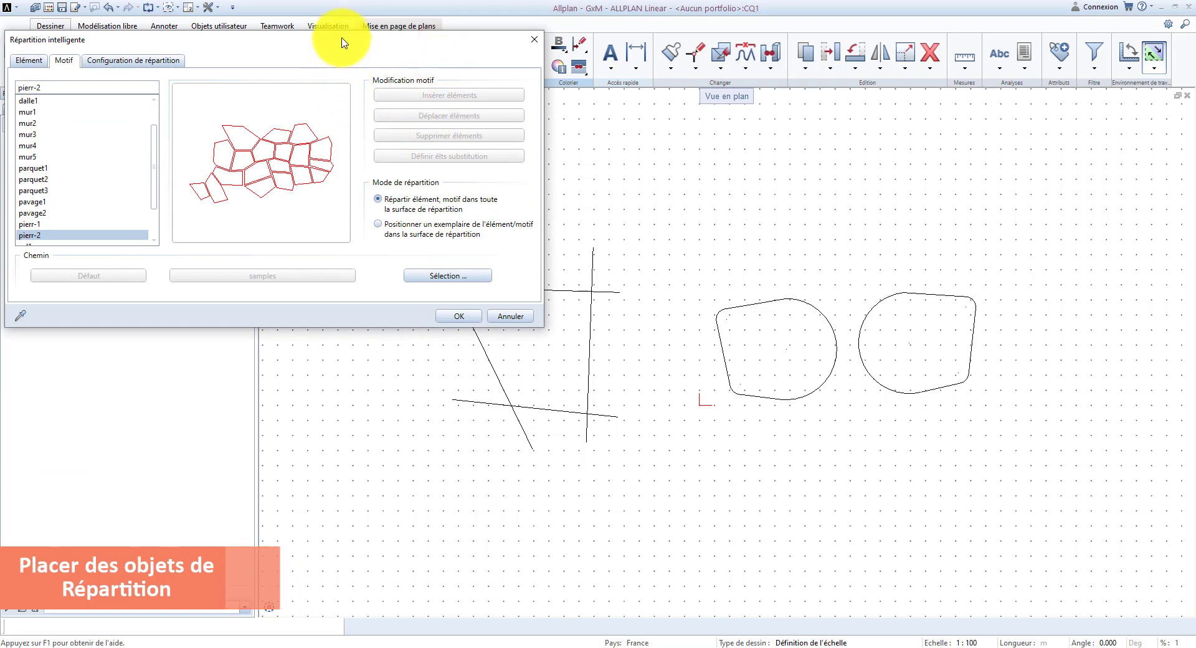
left_click_drag(339, 40, 332, 122)
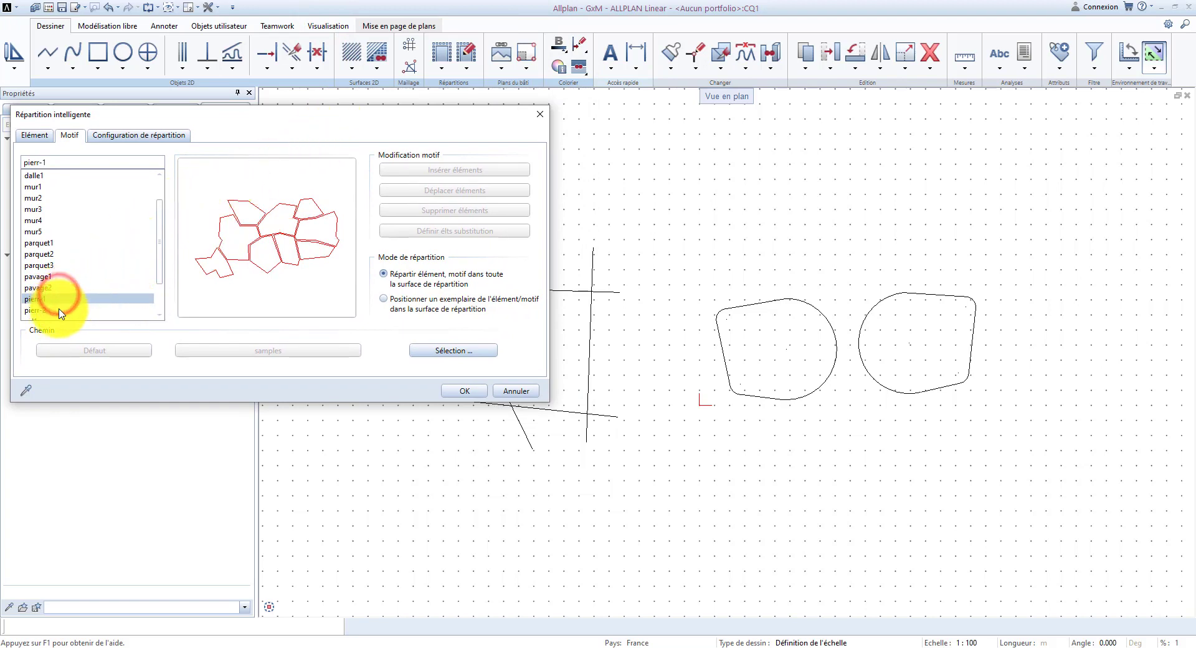
left_click(464, 393)
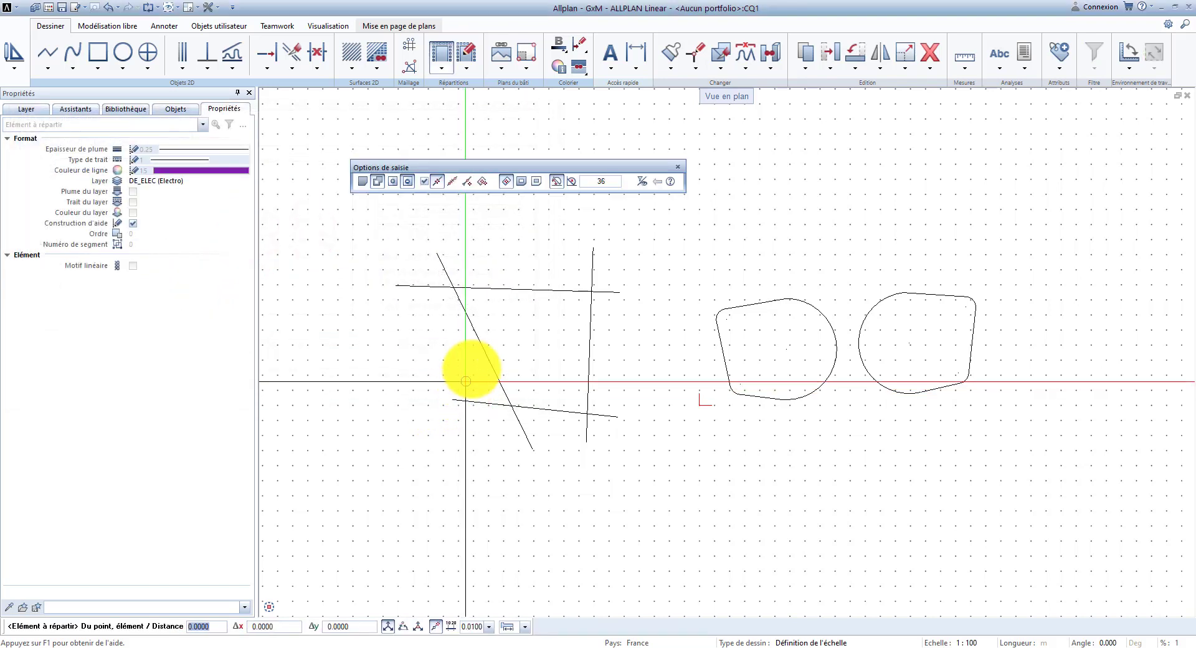
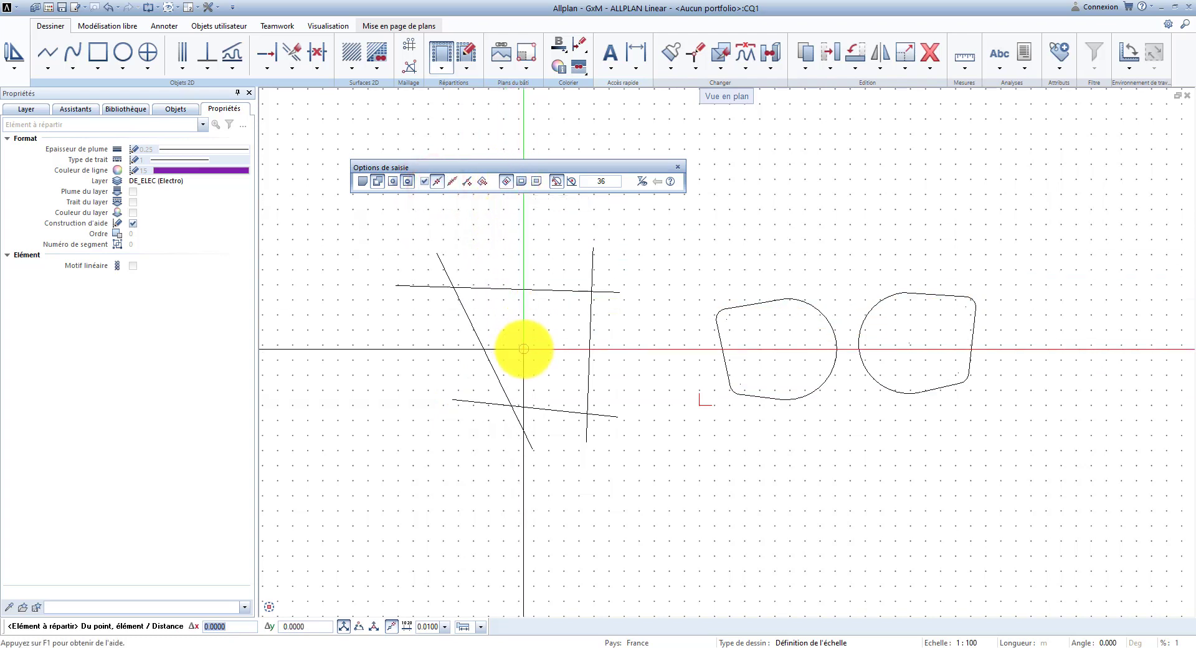
left_click(524, 349)
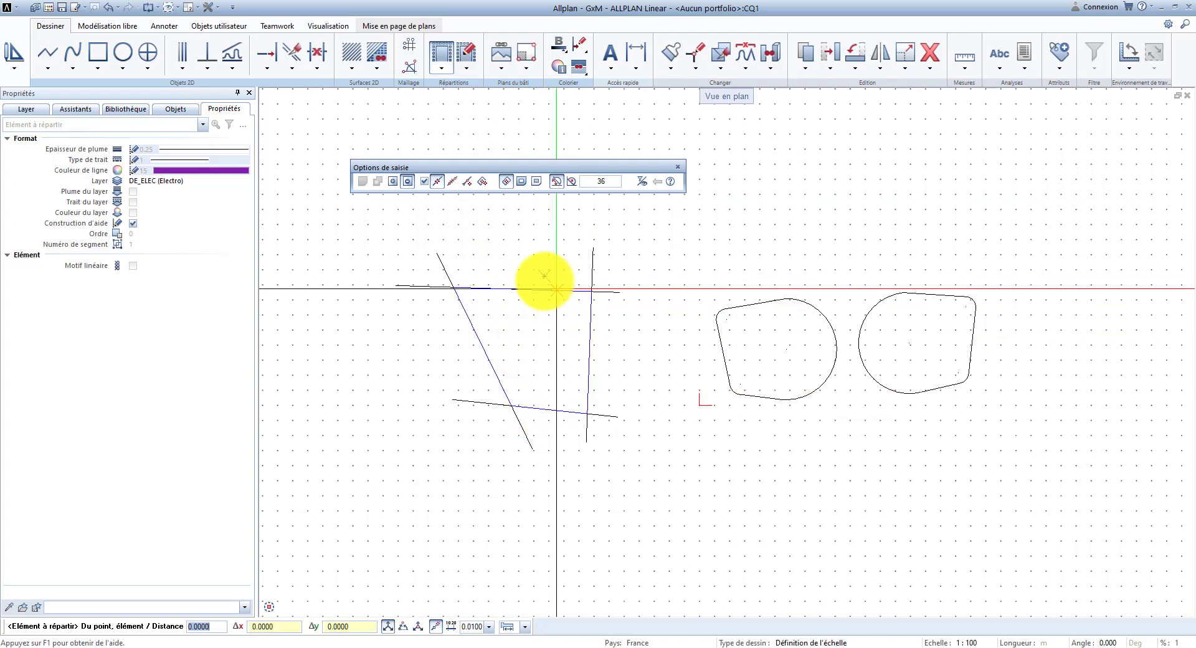
key("Escape")
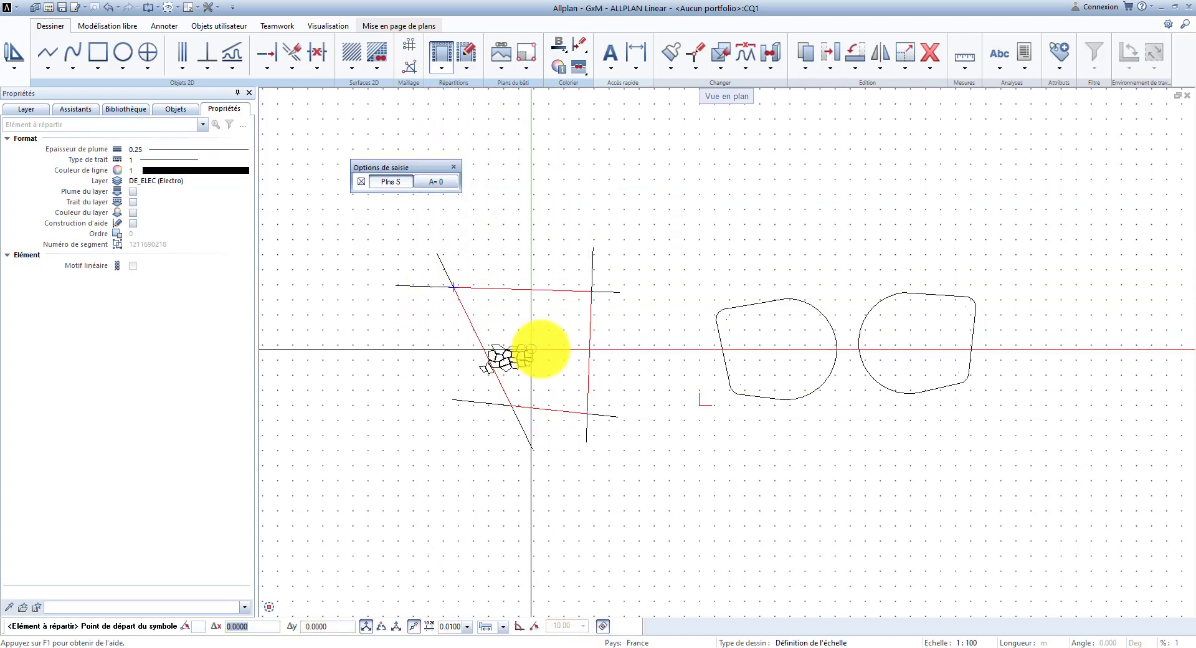
Place the stone motif inside the area and define its downward repeat by fitting the next copy against the first
scroll(549, 327, "up", 3)
left_click(549, 328)
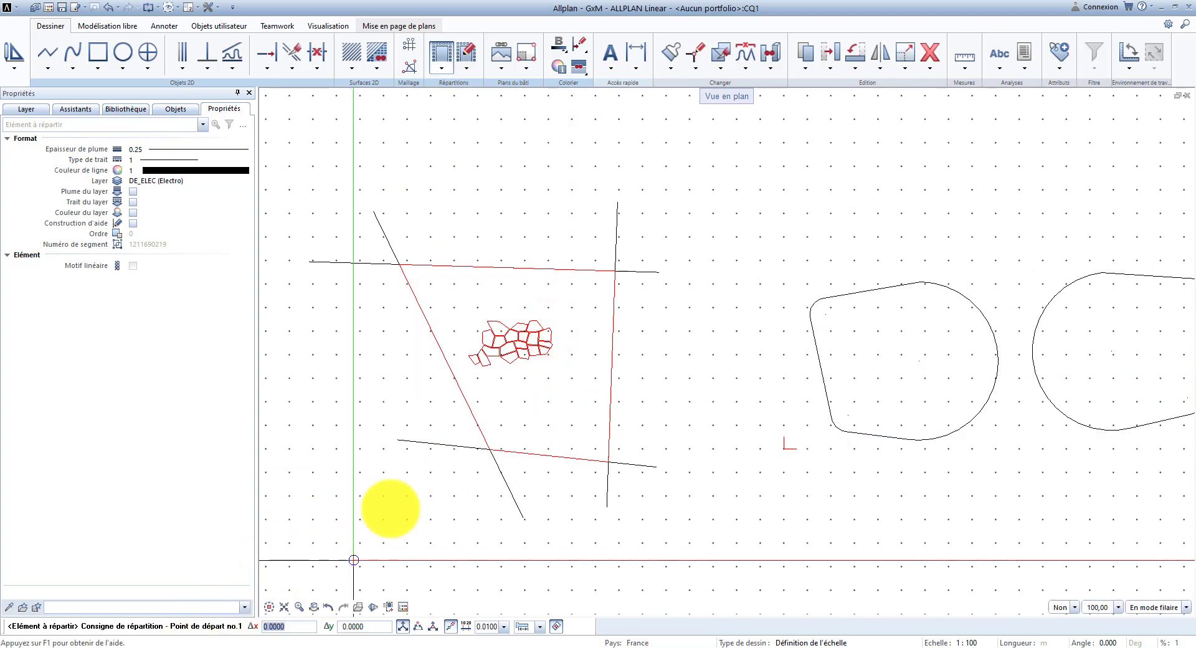
scroll(488, 343, "up", 10)
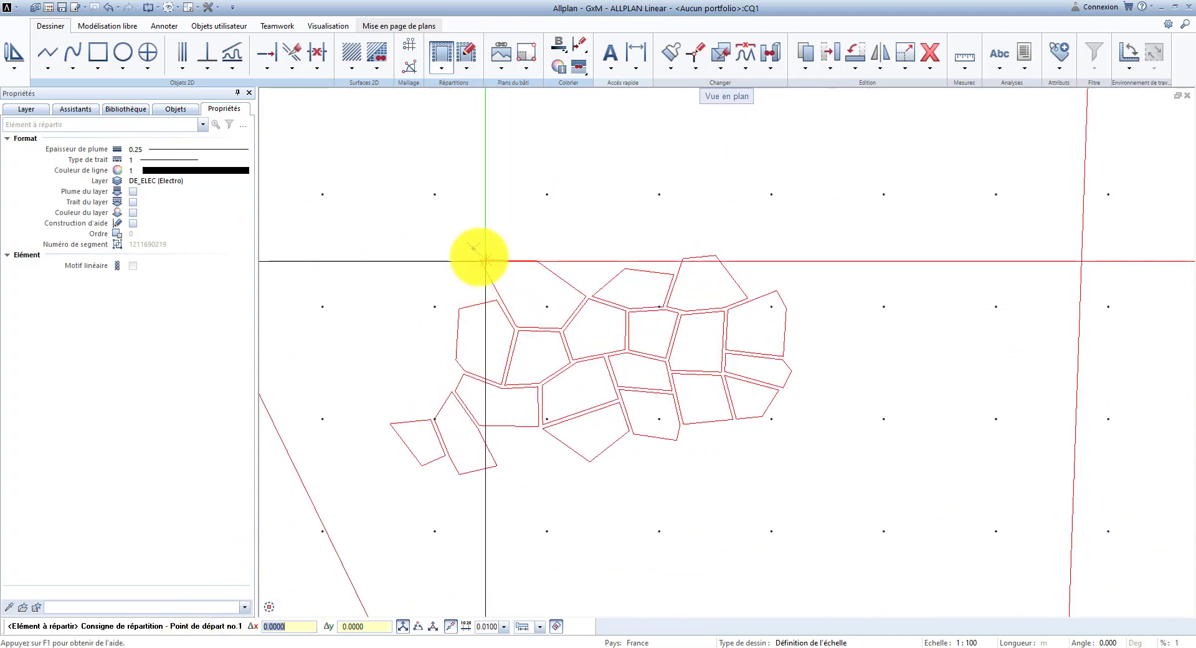
left_click(479, 256)
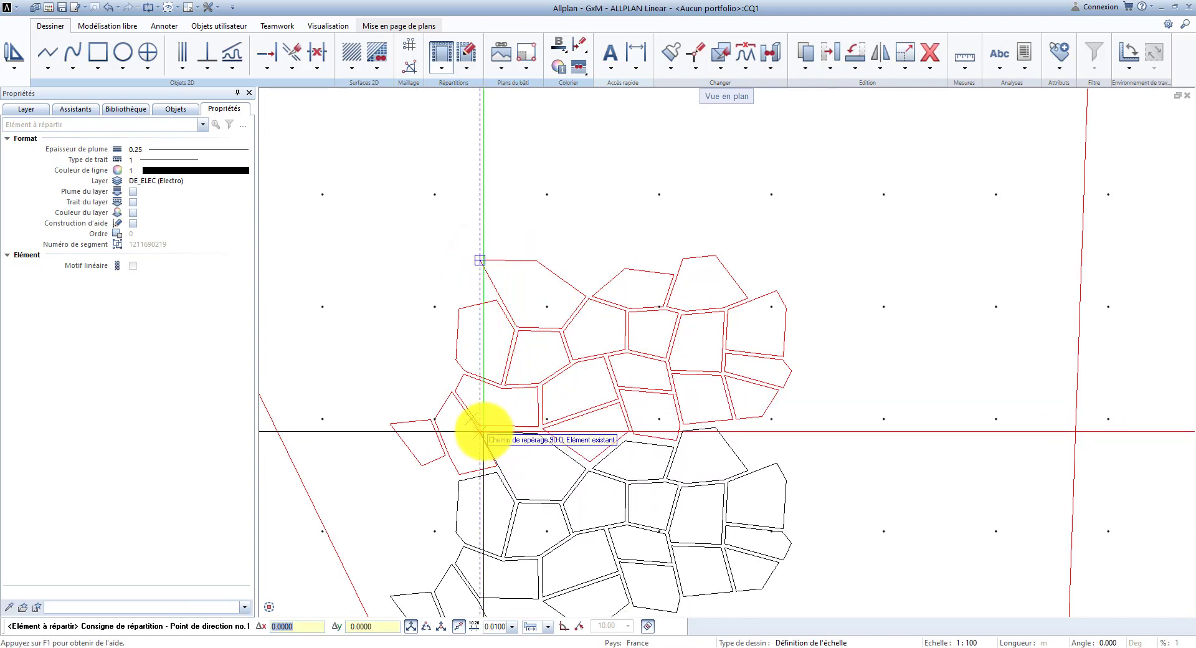
scroll(480, 431, "up", 3)
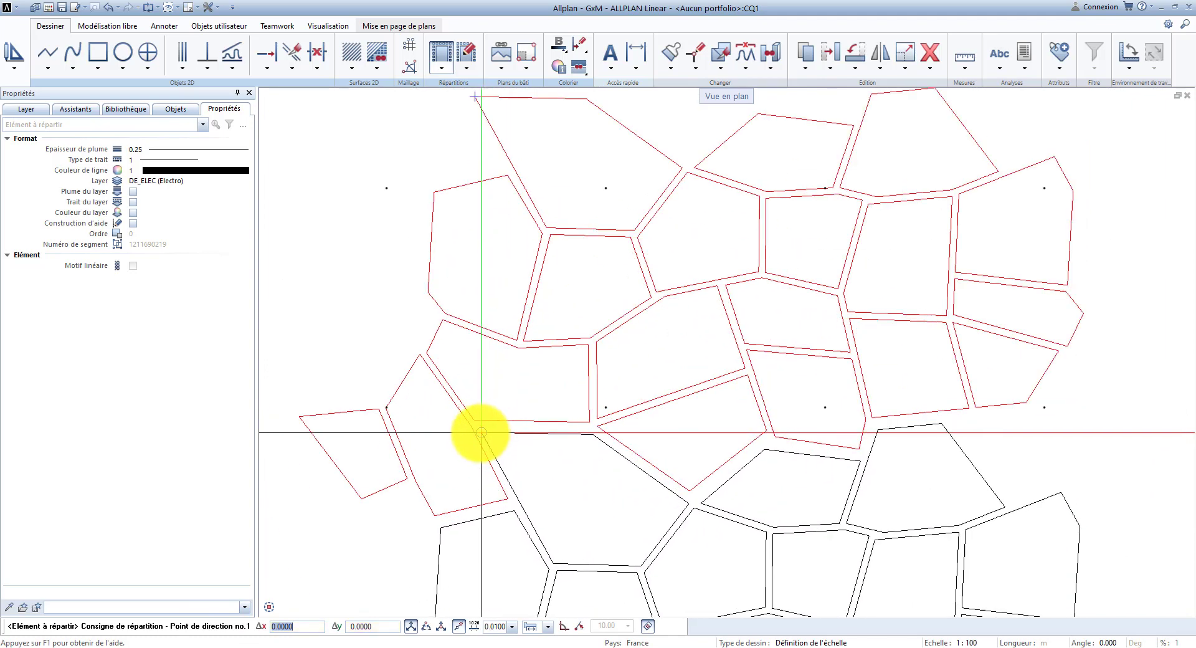
left_click(480, 433)
scroll(480, 367, "down", 6)
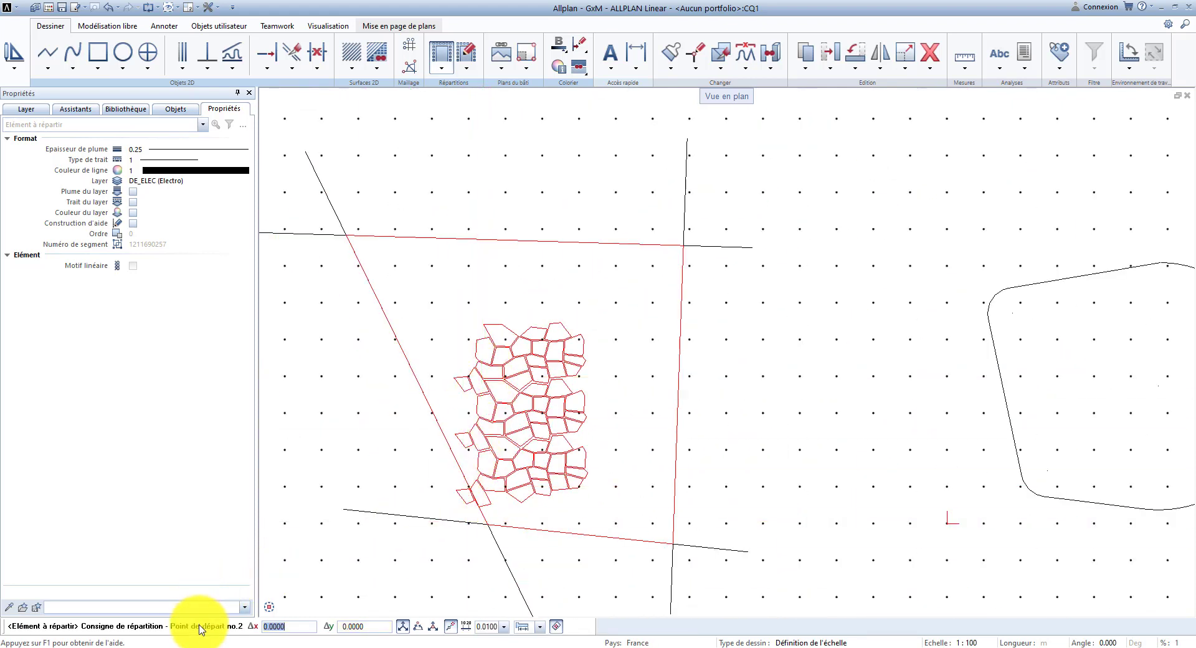
Define the second, horizontal repeat of the stone motif so the neighbouring copy interlocks with the first column
scroll(492, 374, "up", 4)
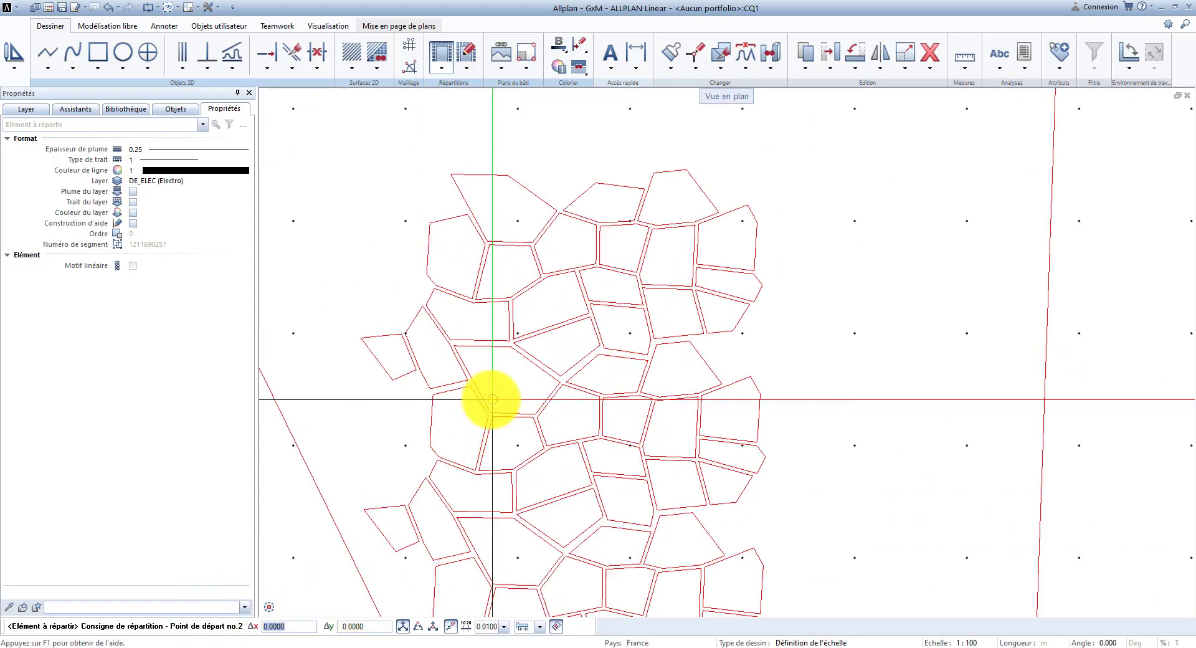
left_click(362, 339)
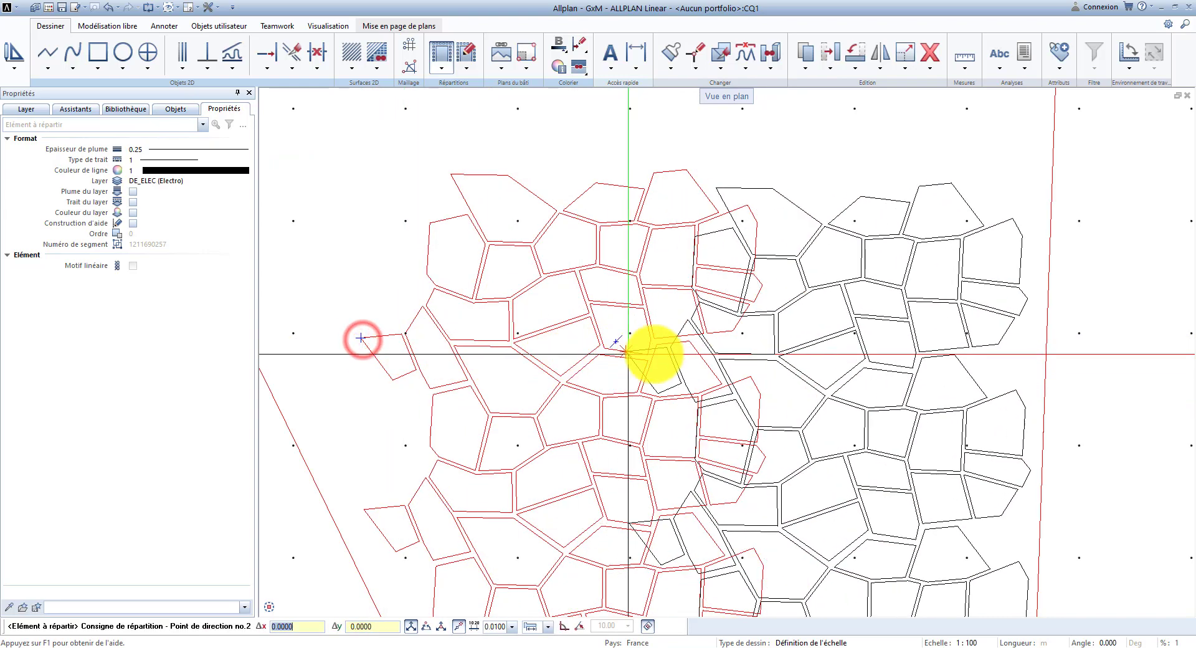
scroll(704, 342, "up", 4)
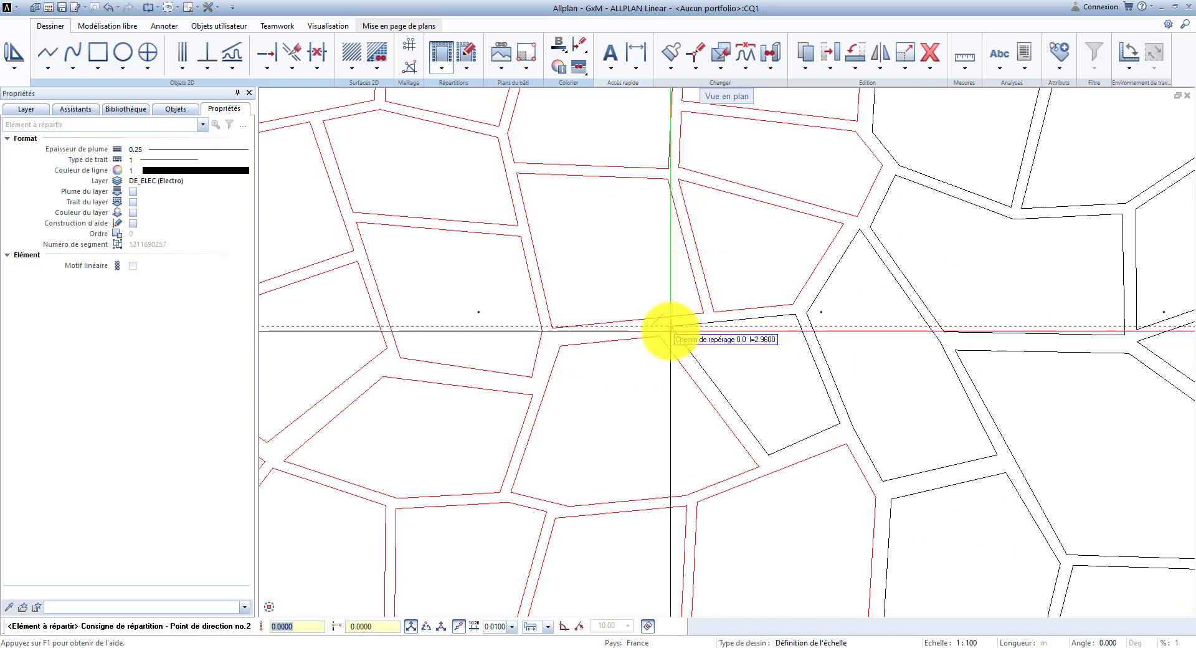
left_click(670, 334)
scroll(670, 334, "down", 8)
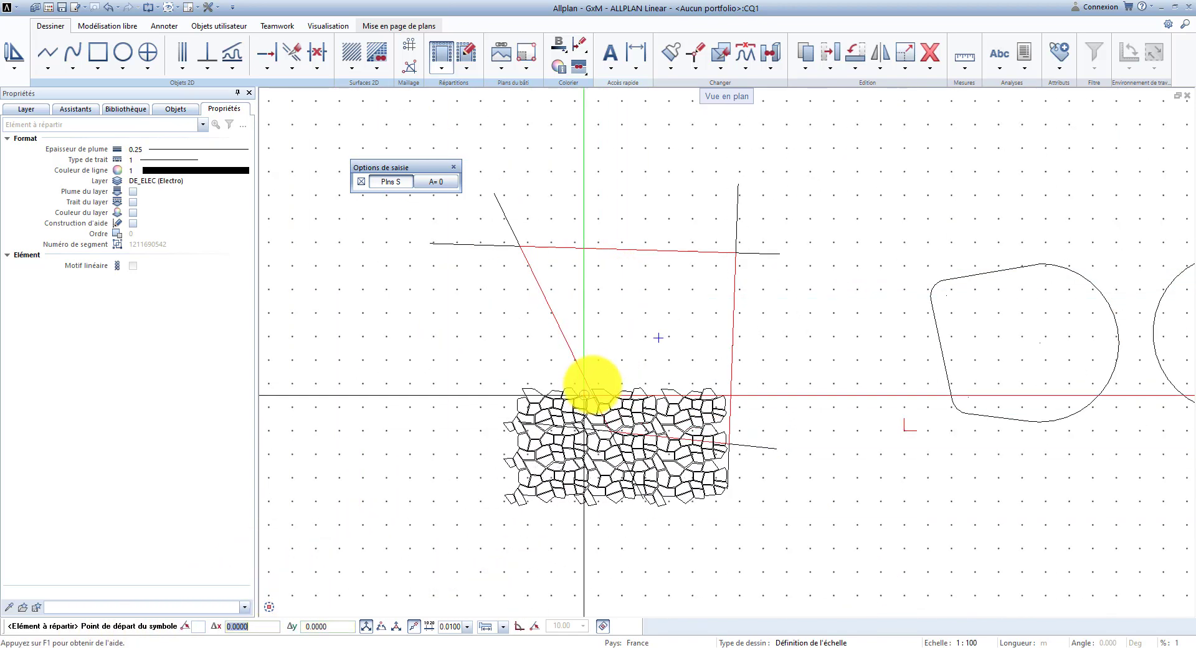
Place the distribution's start point near the area's upper edge to fill it with stones, and finish the distribution command
left_click(610, 270)
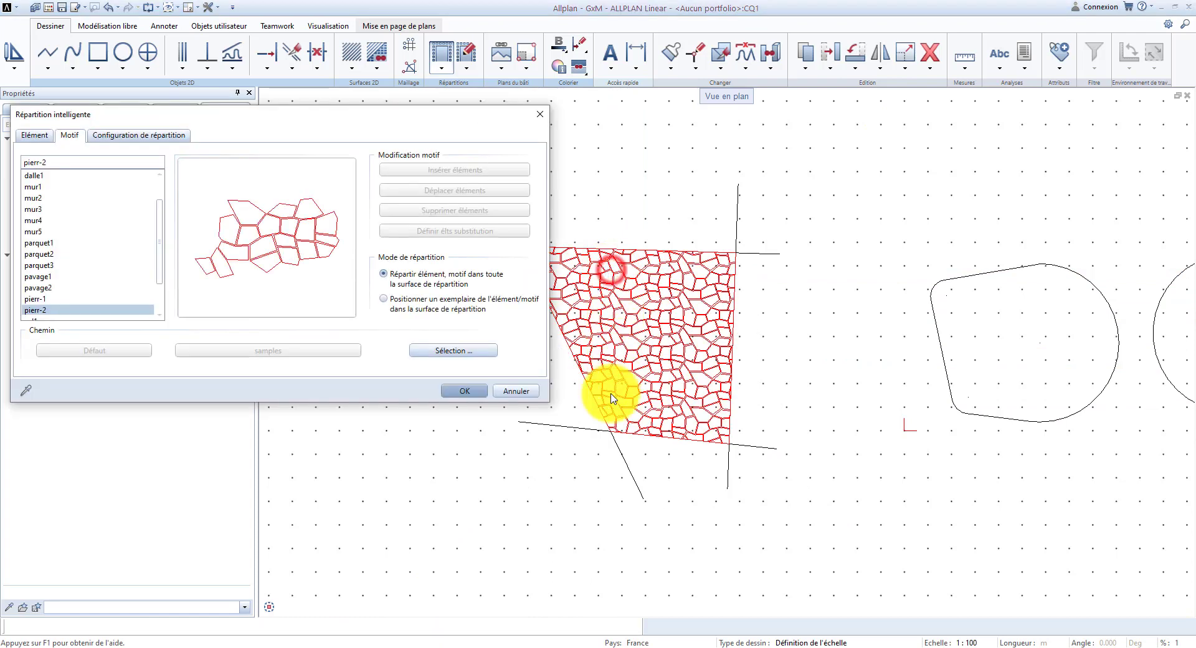
left_click(477, 393)
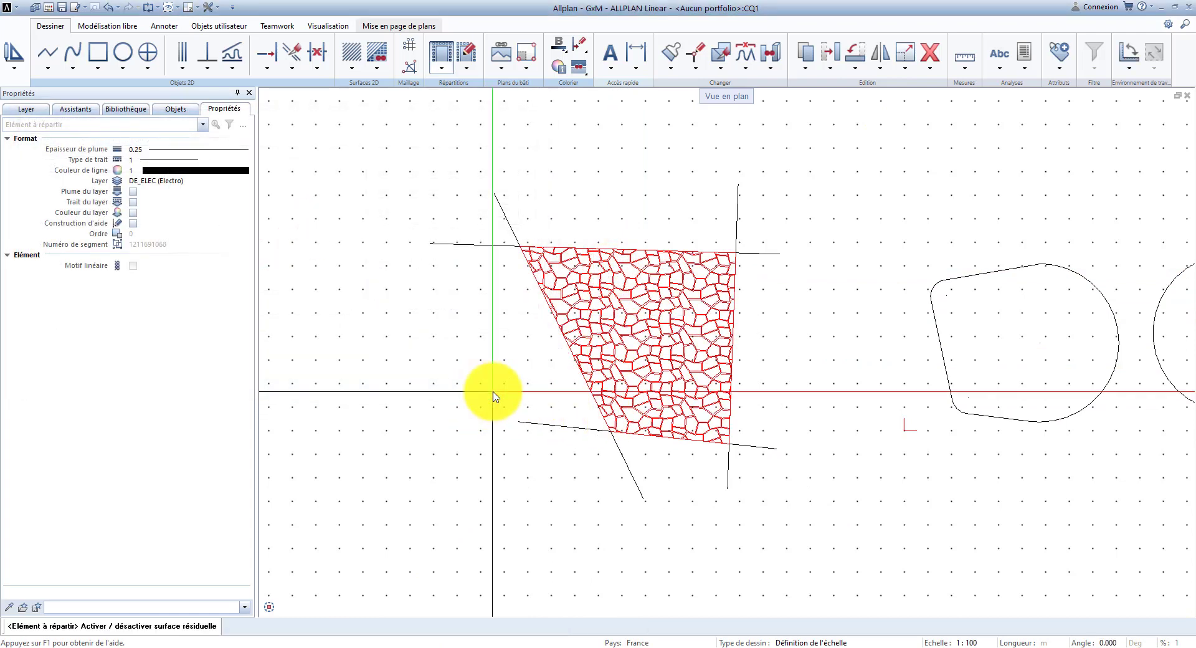
left_click(641, 391)
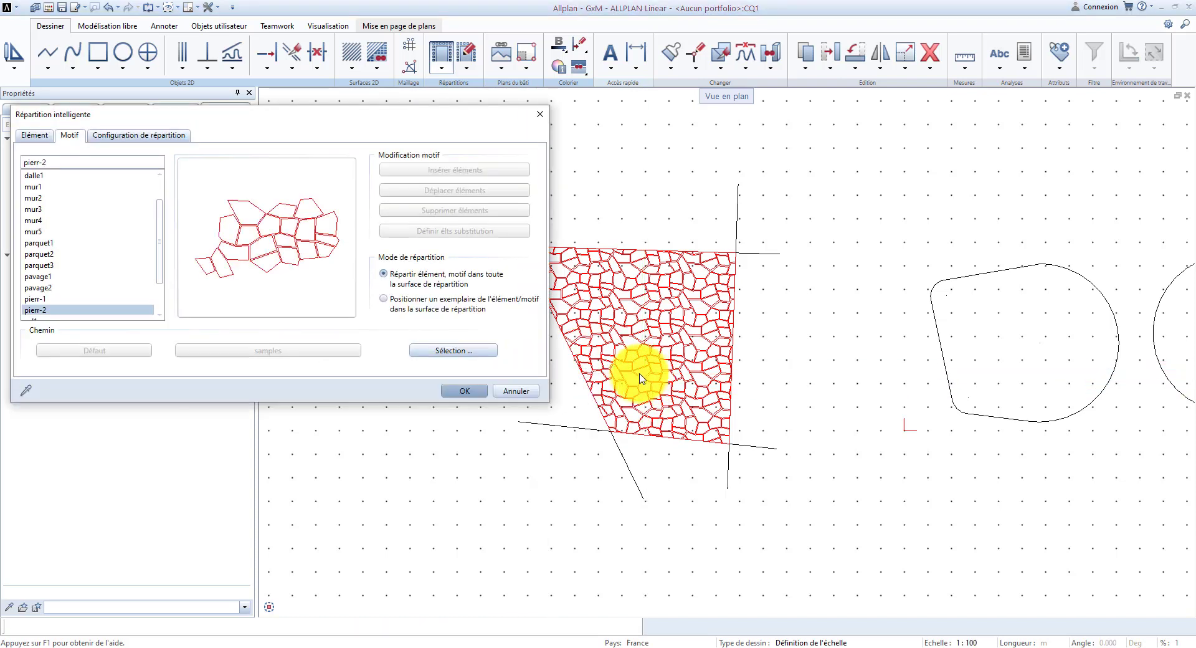
left_click(512, 394)
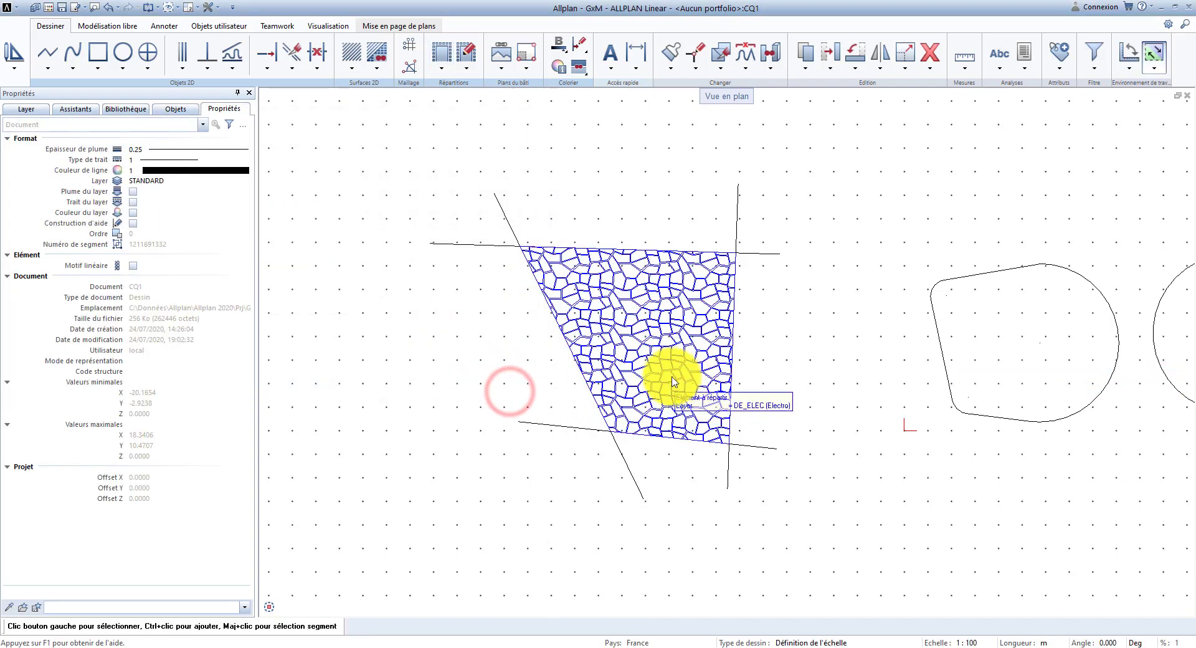
left_click(687, 377)
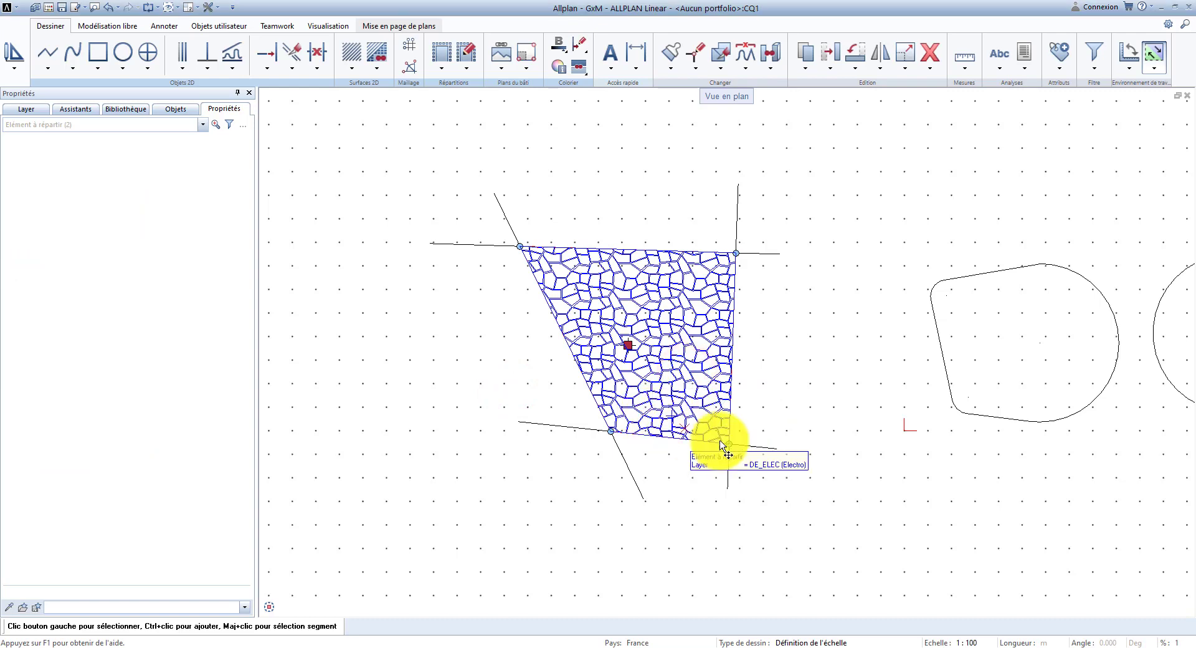
scroll(695, 322, "up", 2)
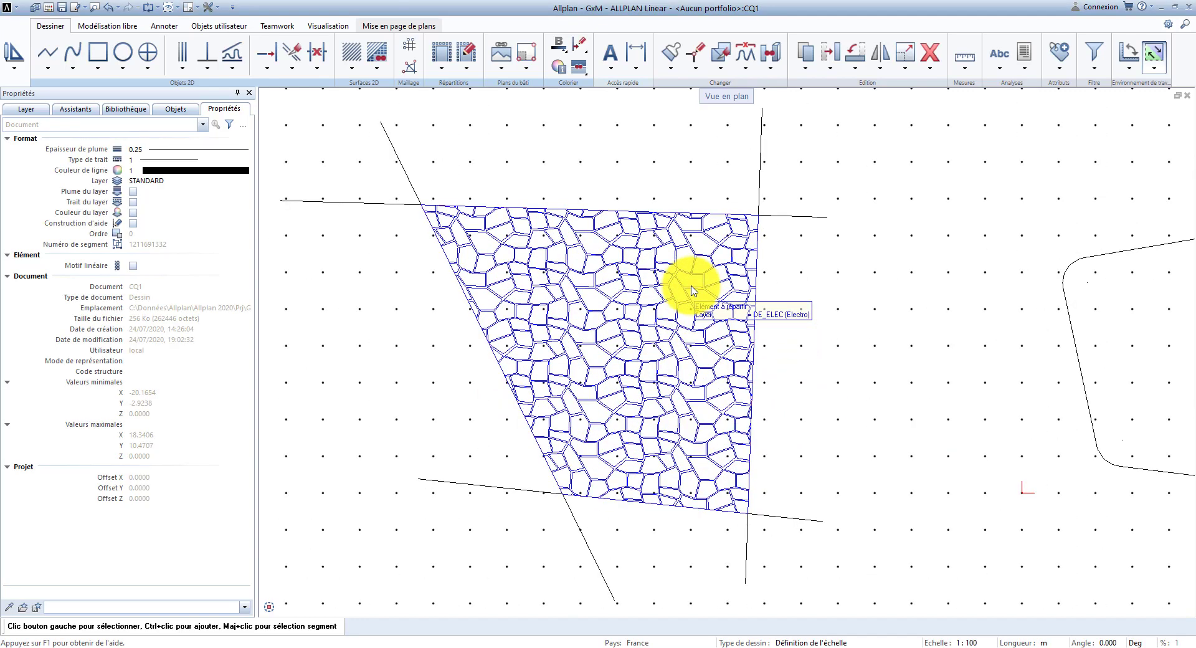
left_click(477, 62)
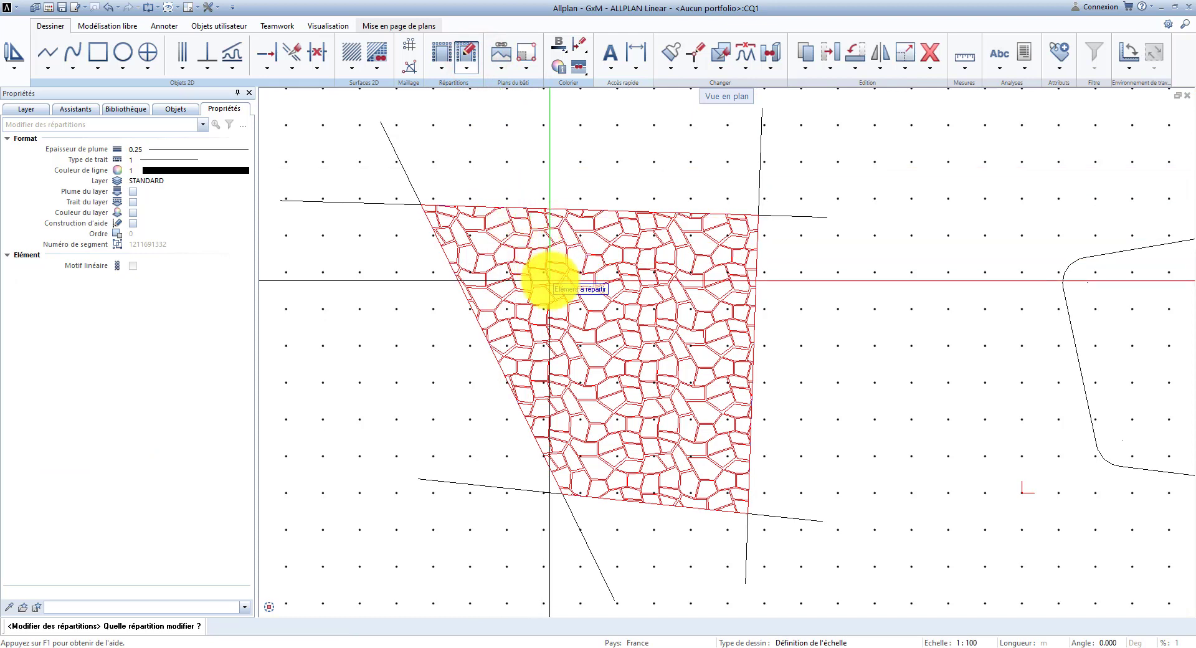
left_click(550, 282)
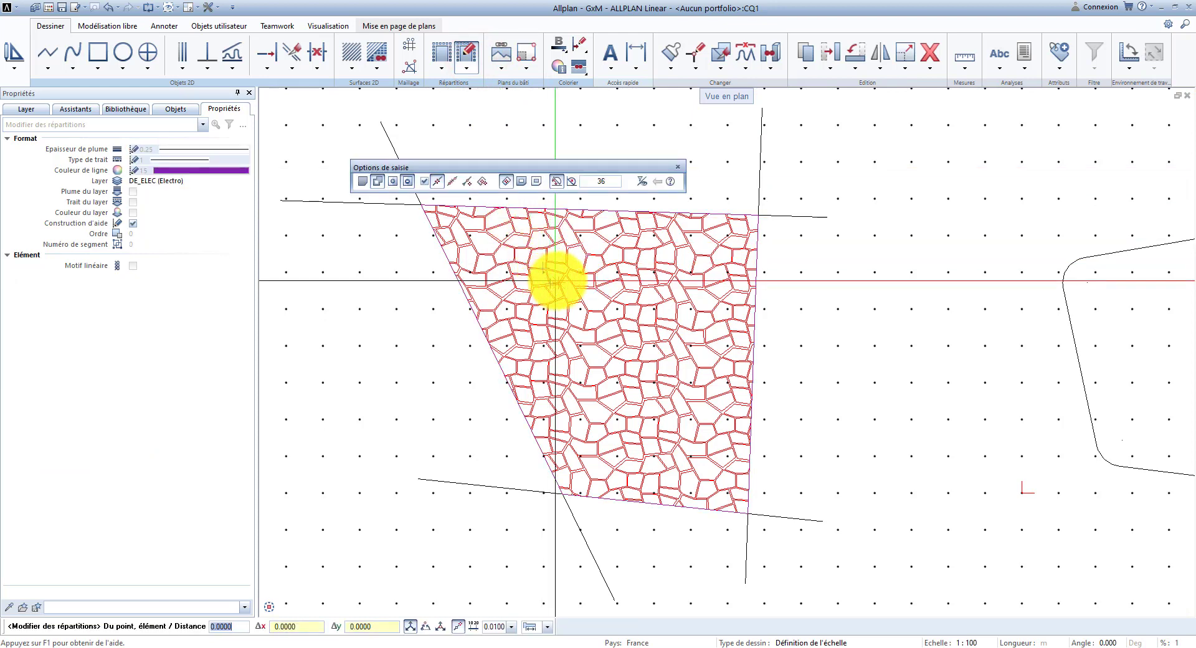
key("Escape")
Replace the motif of the stone distribution between the four crossing lines with pierr-1
left_click(468, 66)
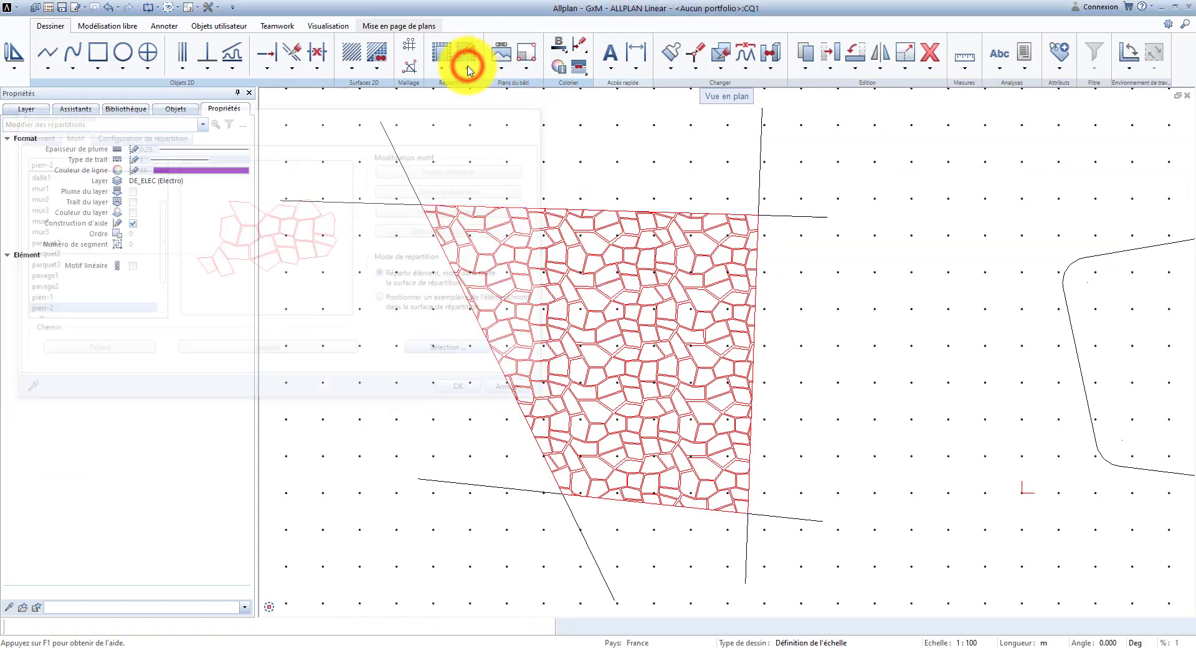
left_click(467, 68)
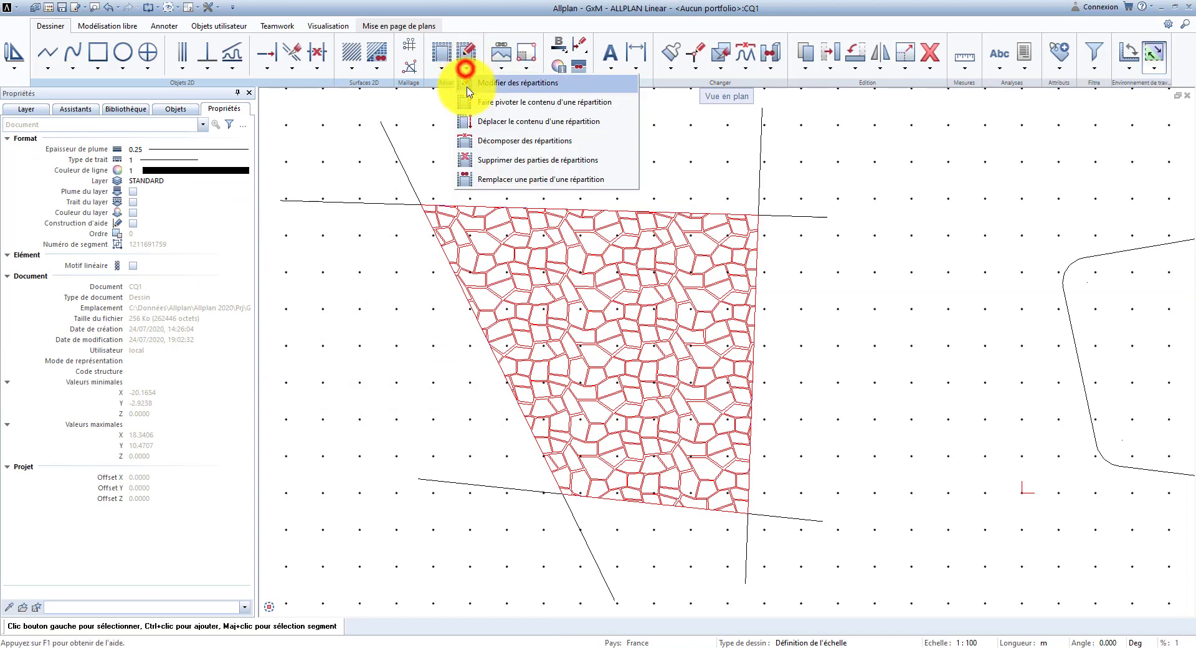
left_click(585, 182)
left_click(571, 285)
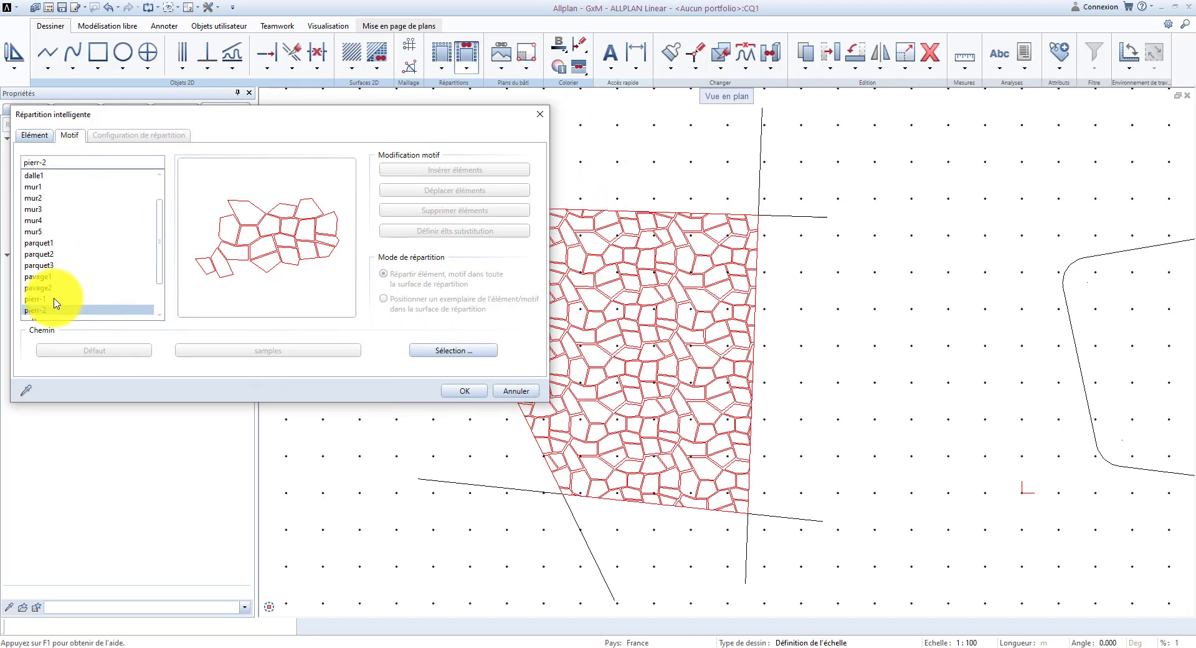
left_click(54, 300)
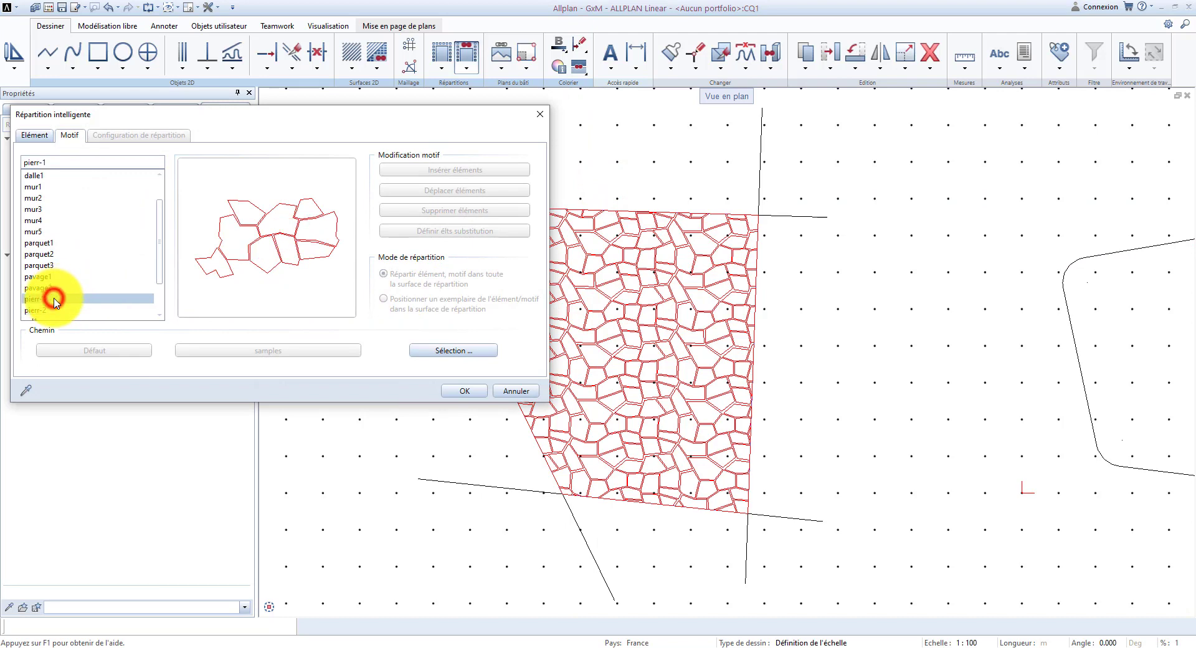
left_click(469, 390)
left_click(633, 401)
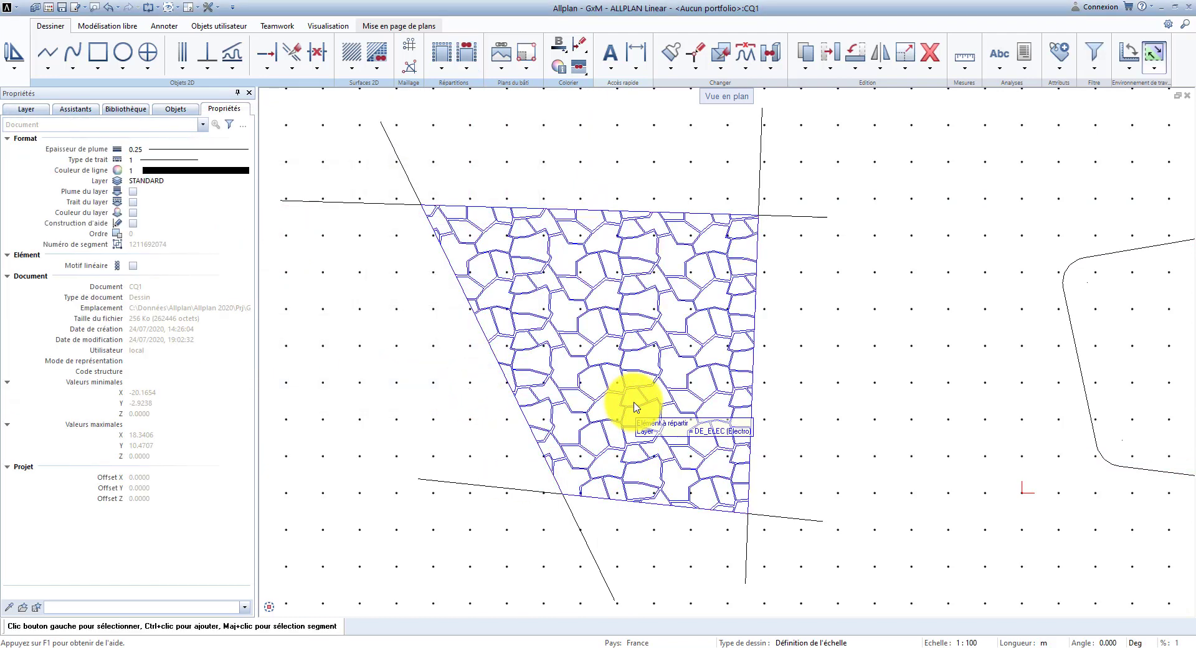
Start a smart distribution of motif pierr-2 over the whole surface and define the left rounded shape as its area
scroll(476, 367, "down", 3)
scroll(843, 393, "up", 3)
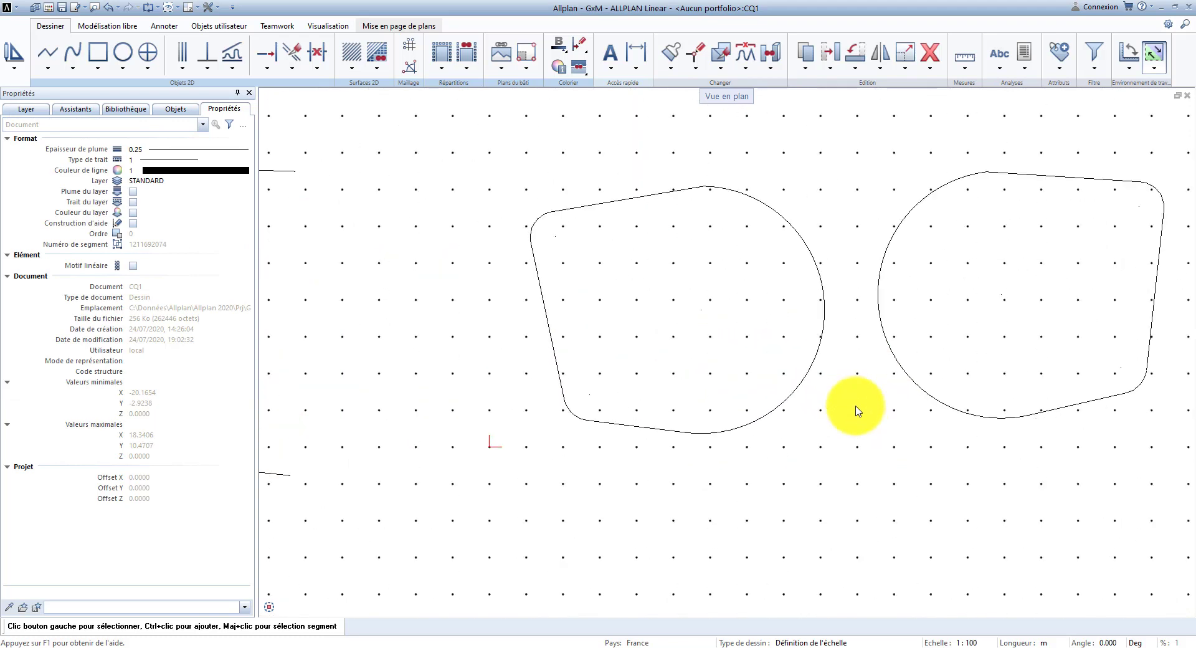
left_click(440, 53)
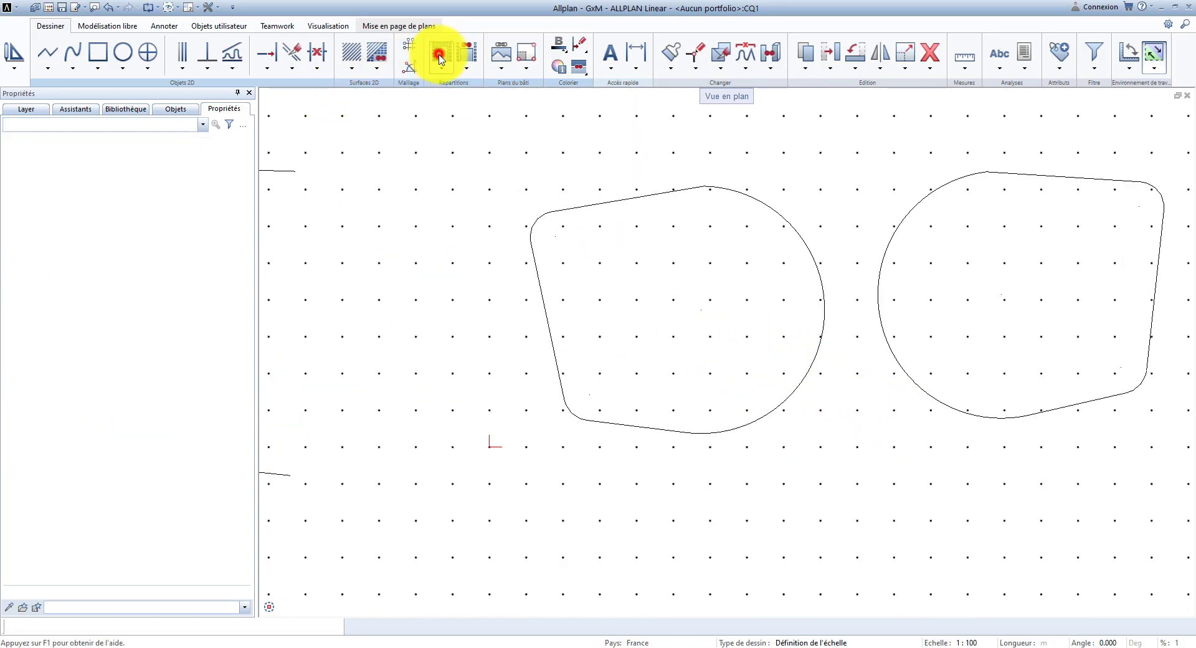
left_click(465, 391)
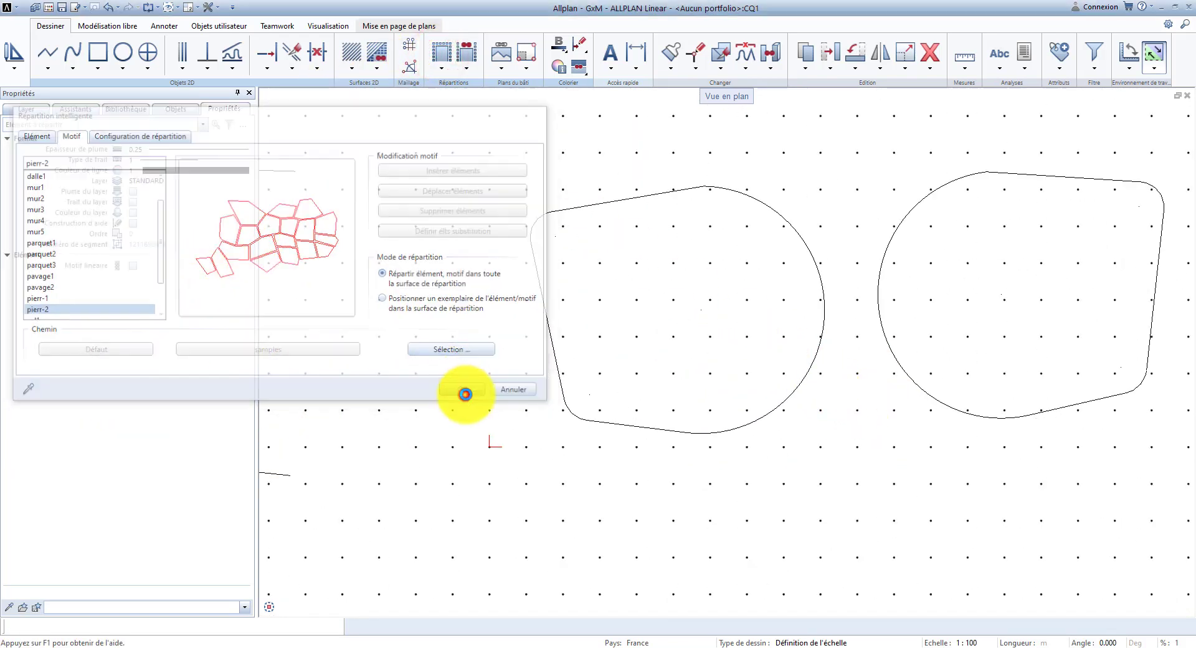
left_click(664, 305)
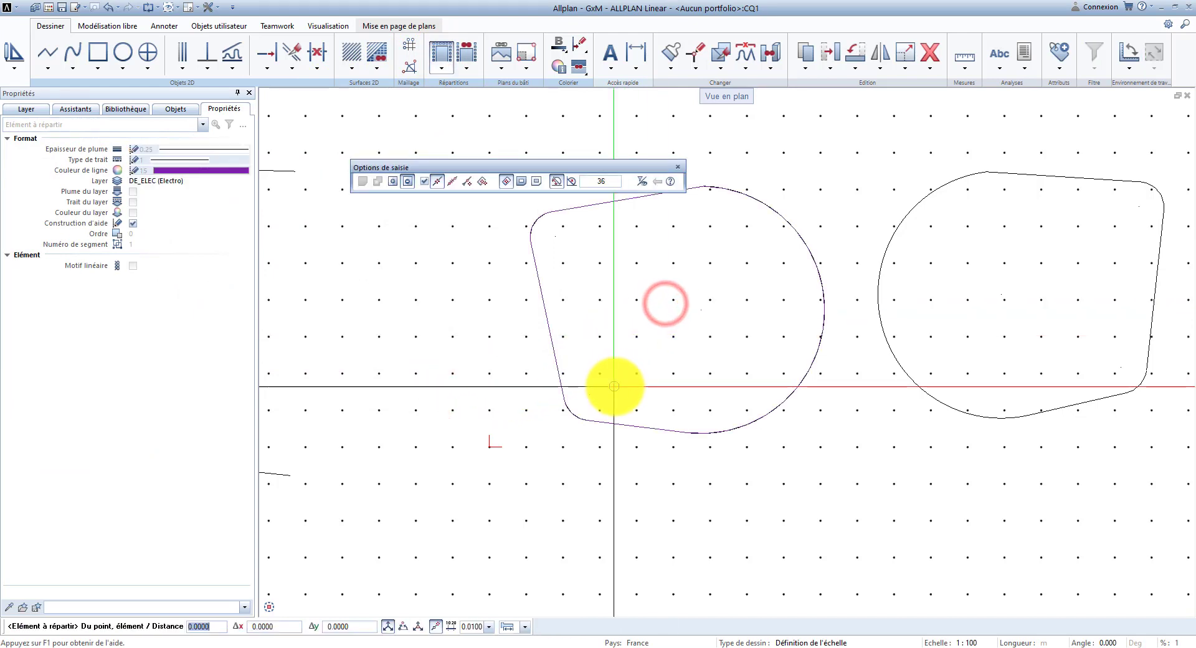
left_click(615, 386)
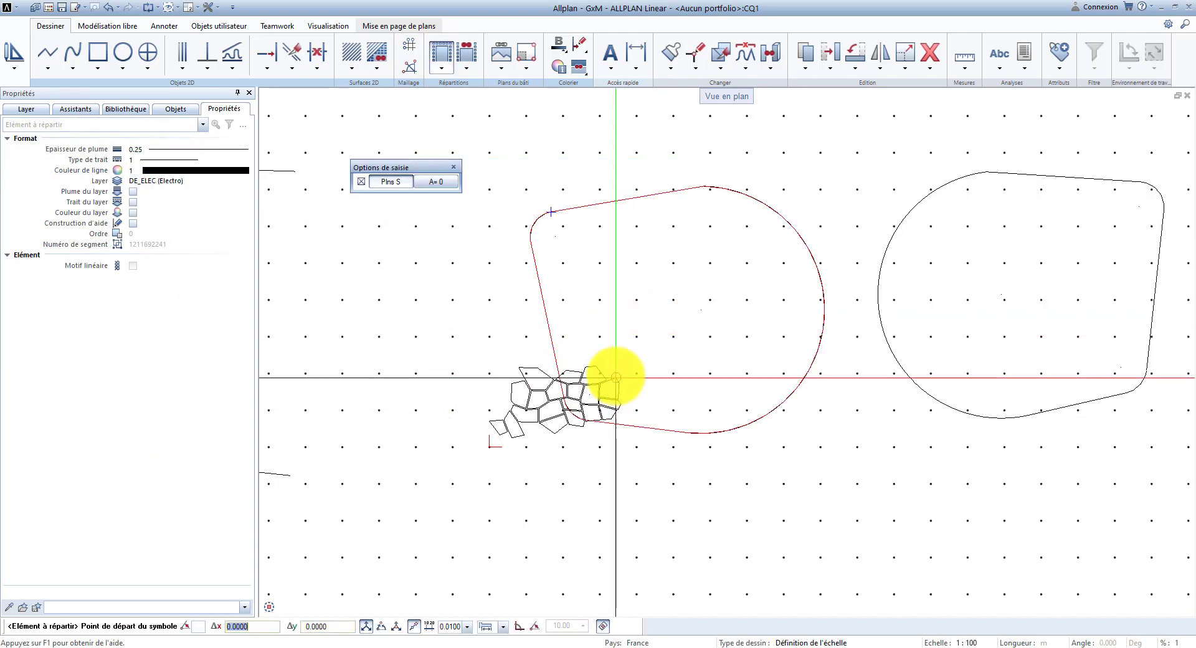
Place the stone motif inside the left rounded shape and define its downward repeat by fitting the next copy against the first
left_click(701, 258)
scroll(668, 284, "up", 4)
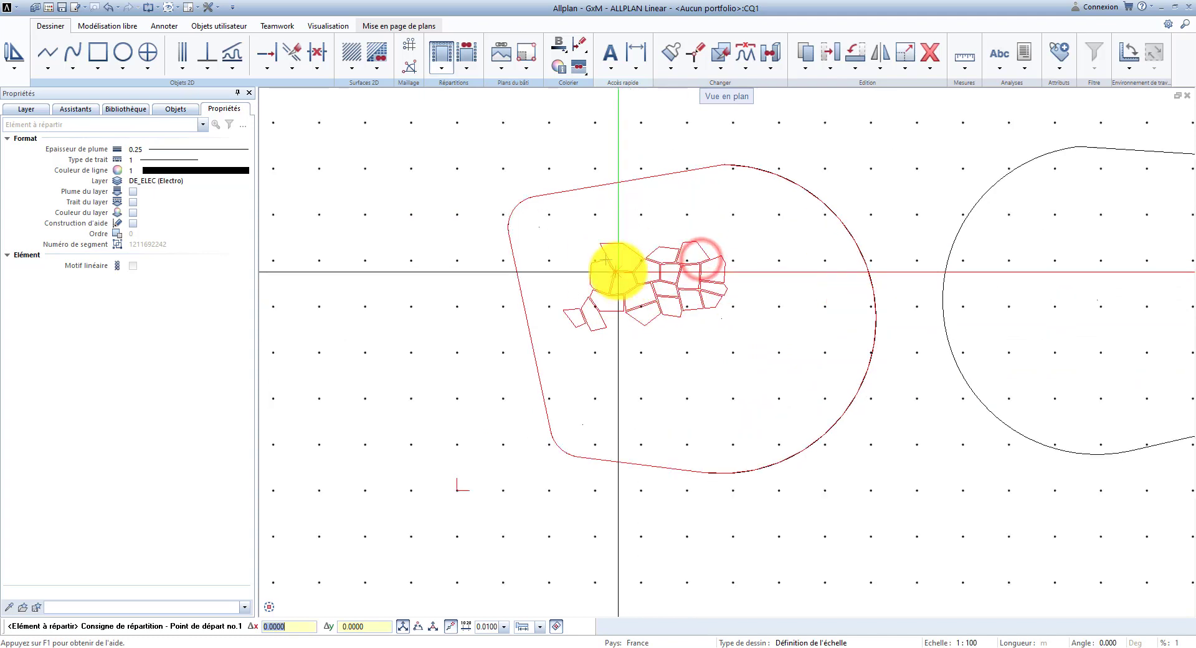
left_click(583, 219)
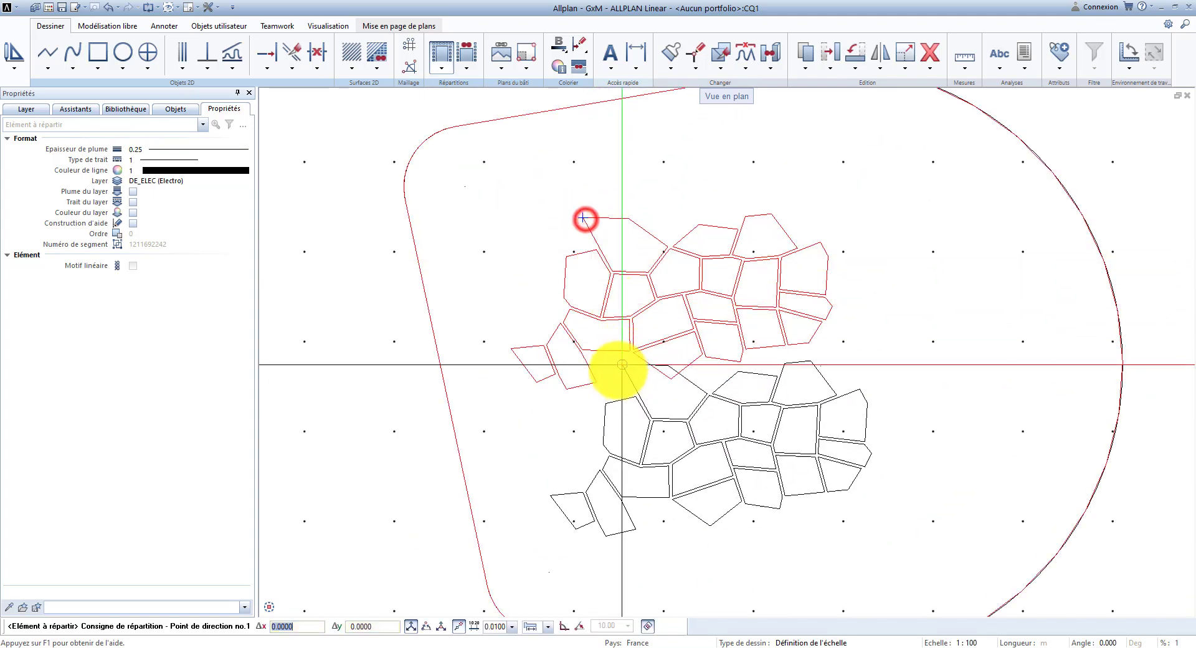
scroll(592, 364, "up", 5)
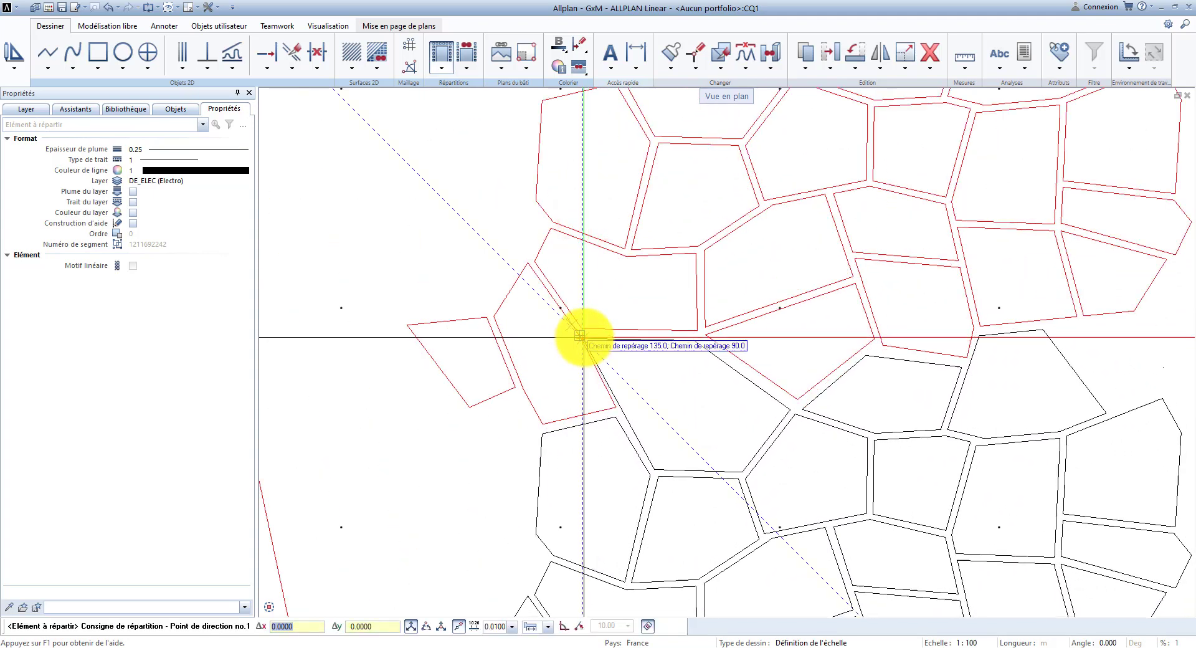
scroll(581, 337, "up", 2)
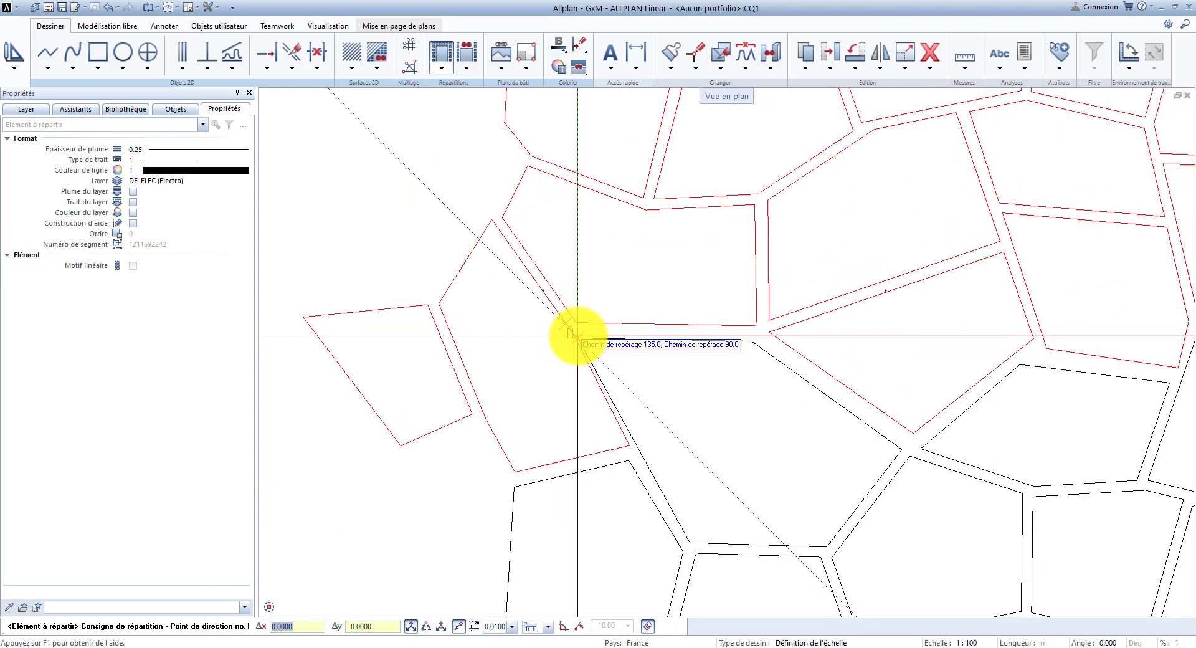
left_click(585, 335)
Define the second, sideways repeat of the stone motif so the neighbouring column interlocks with the first inside the left rounded shape
scroll(565, 363, "down", 4)
scroll(565, 362, "down", 2)
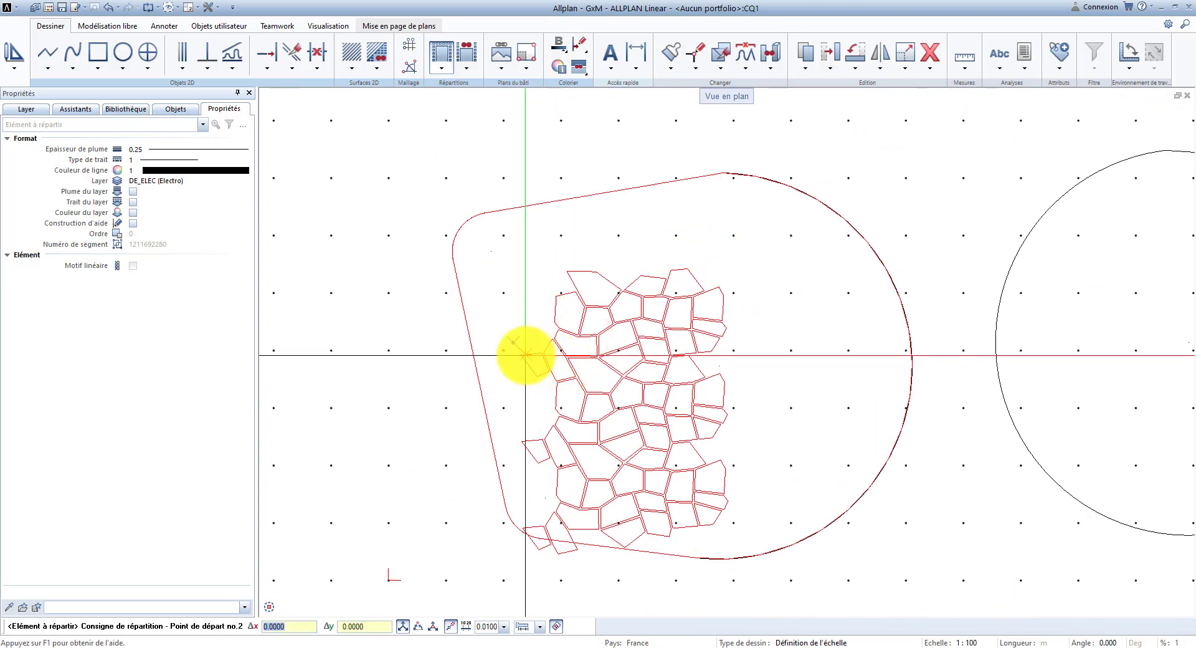
left_click(522, 355)
scroll(689, 347, "up", 5)
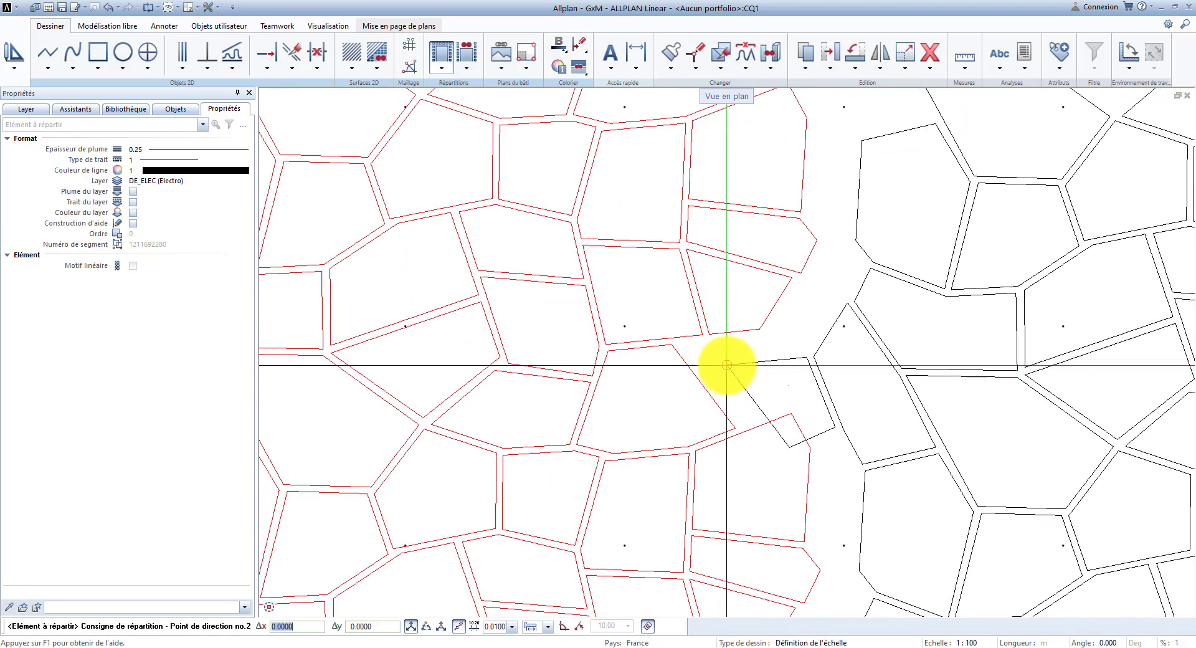
left_click(623, 323)
Place the distribution's start point in the left rounded shape to fill it with stones, and finish the distribution command
scroll(623, 321, "down", 4)
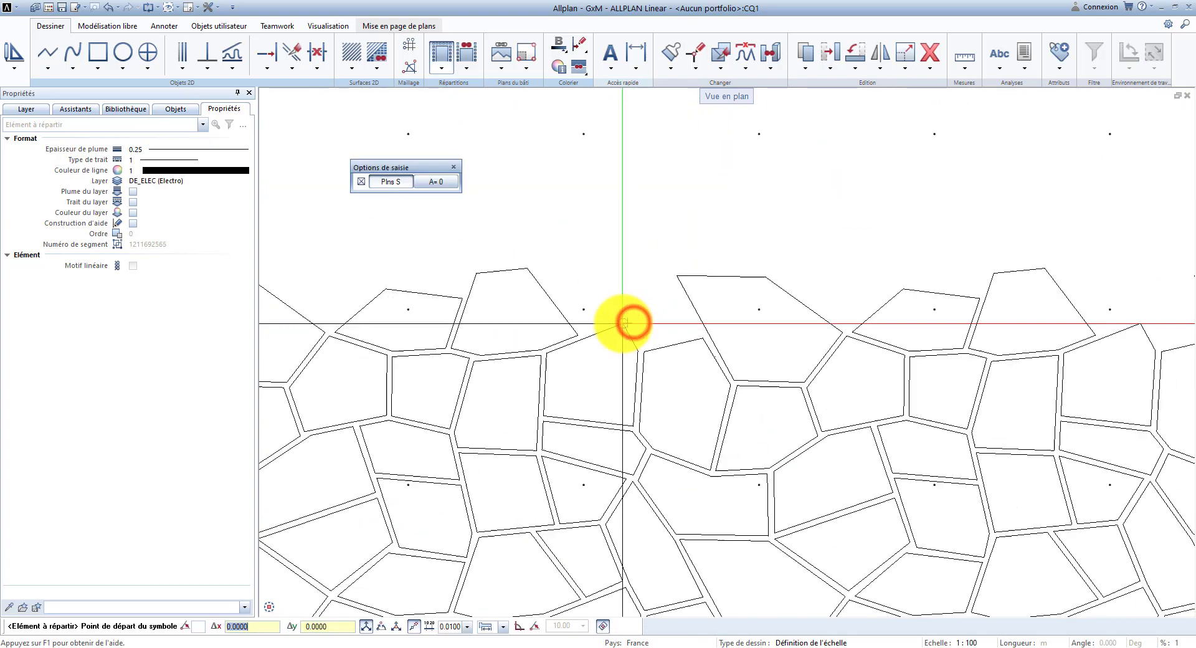
left_click(575, 257)
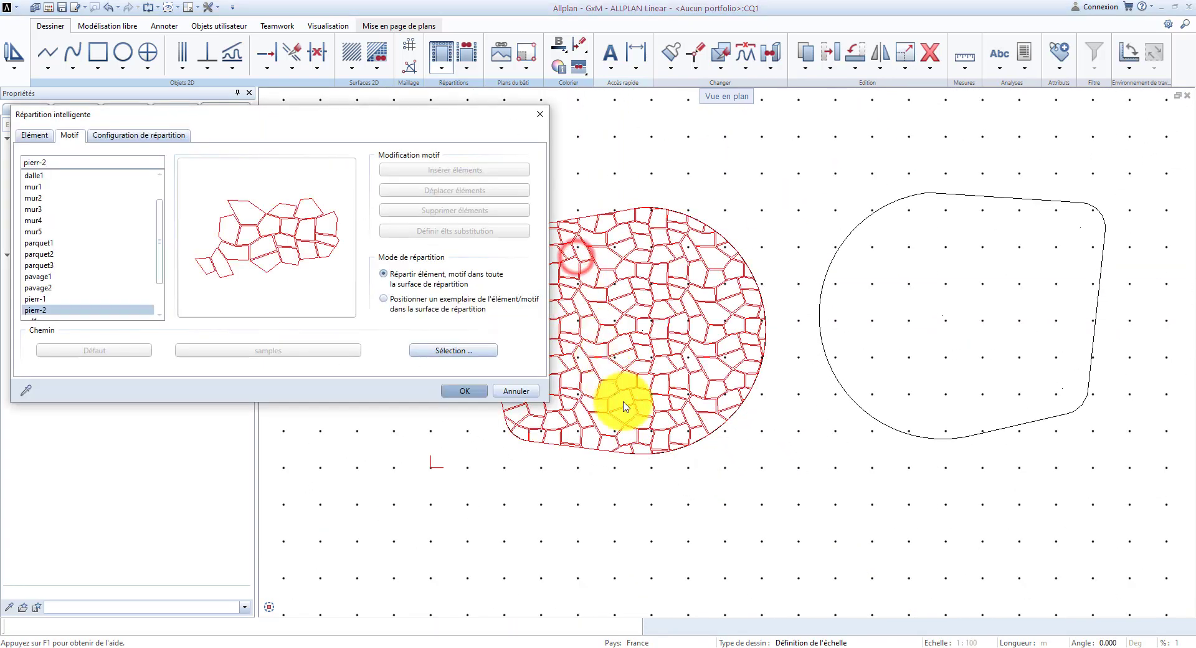
left_click(461, 386)
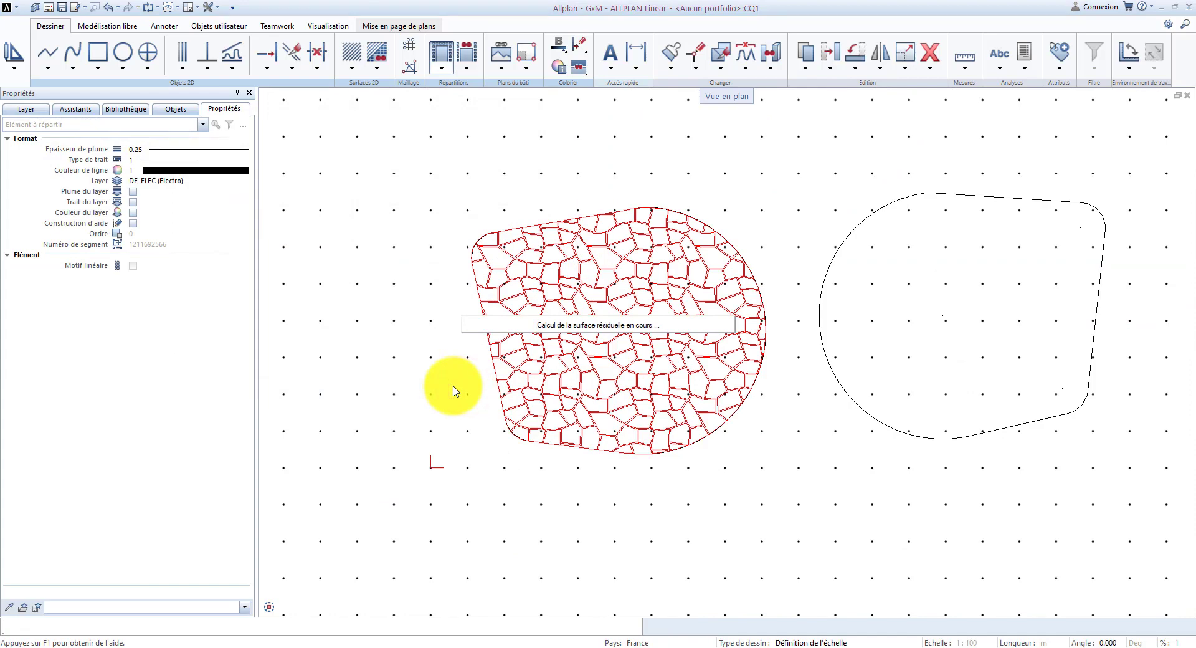
key("Escape")
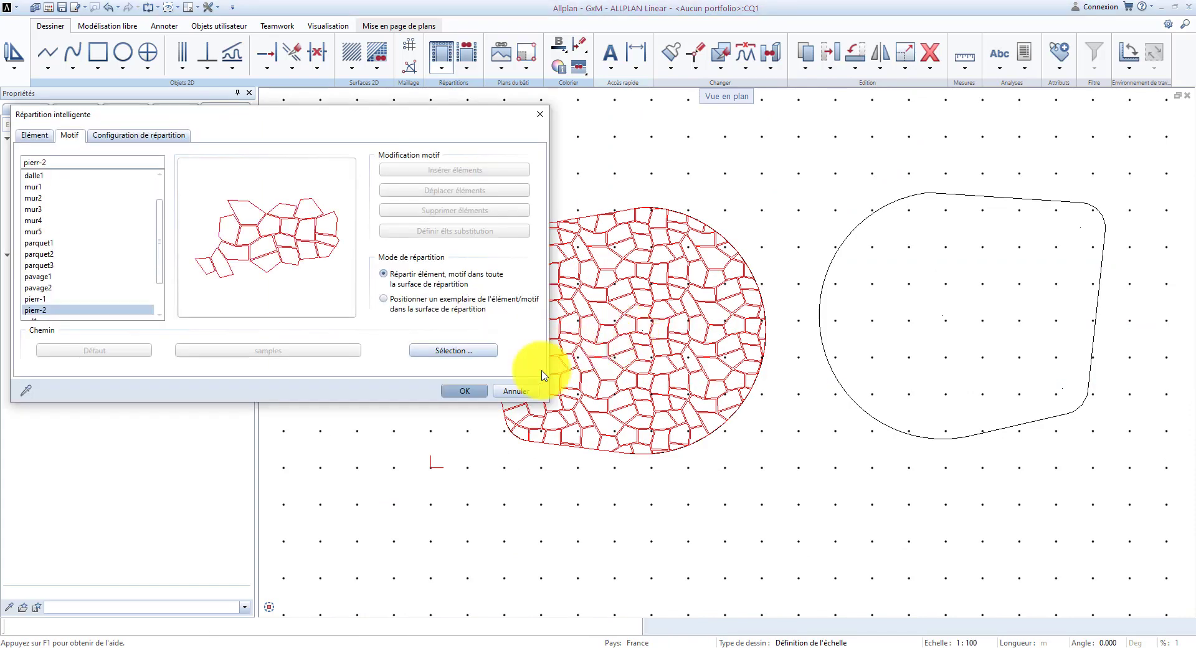
key("Escape")
Assign the attribute Matériau with the value Granite to the upper straight line of the right rounded shape
scroll(699, 387, "down", 5)
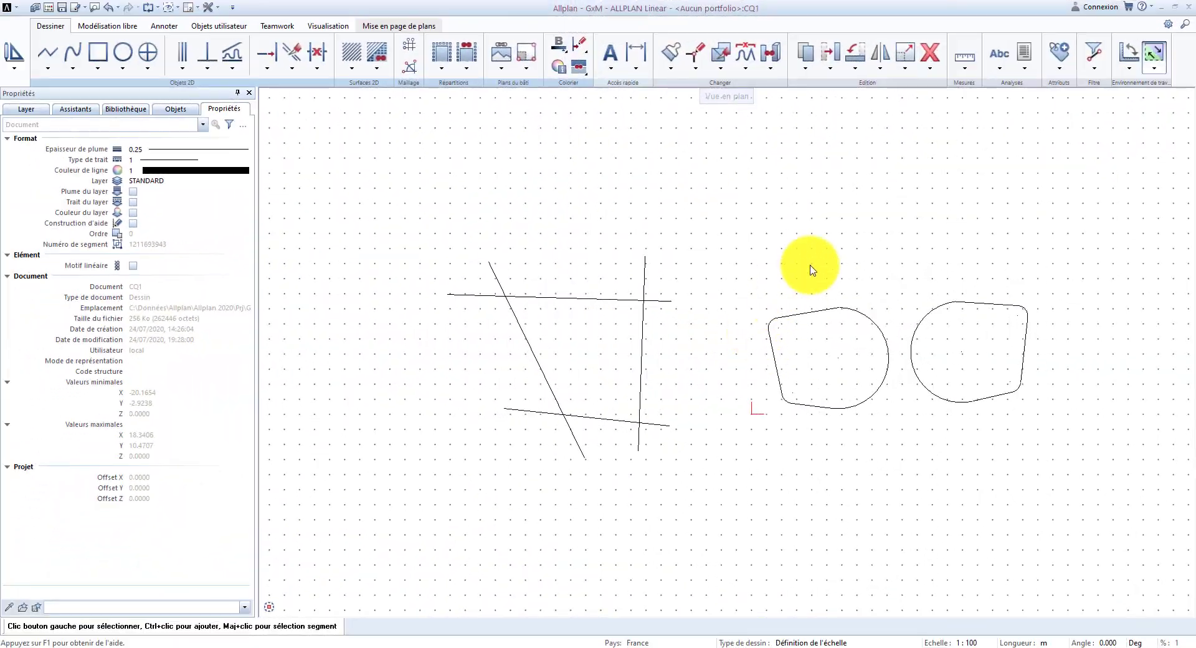
left_click(1060, 53)
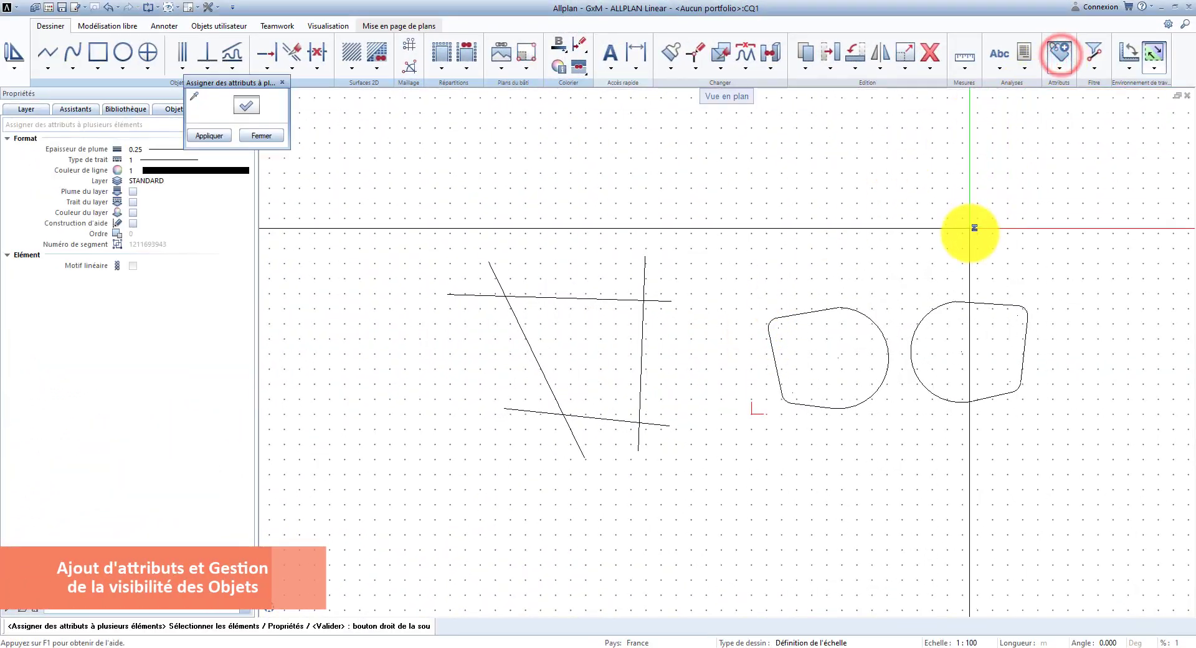
left_click(992, 305)
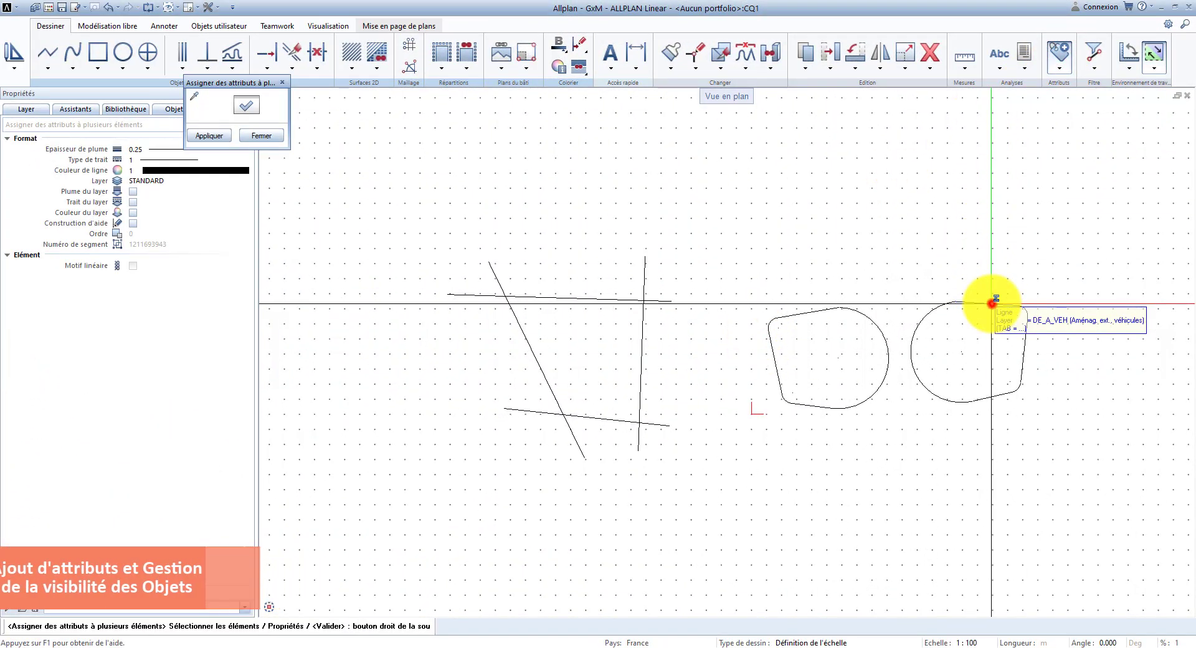
left_click(248, 110)
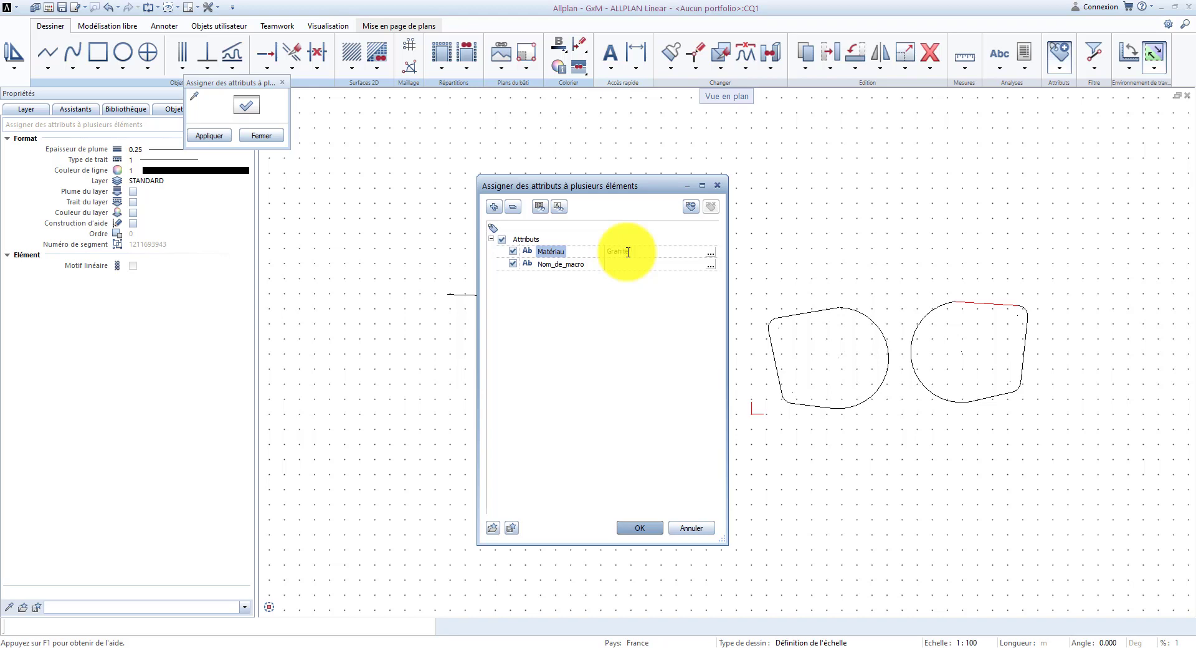
left_click(642, 526)
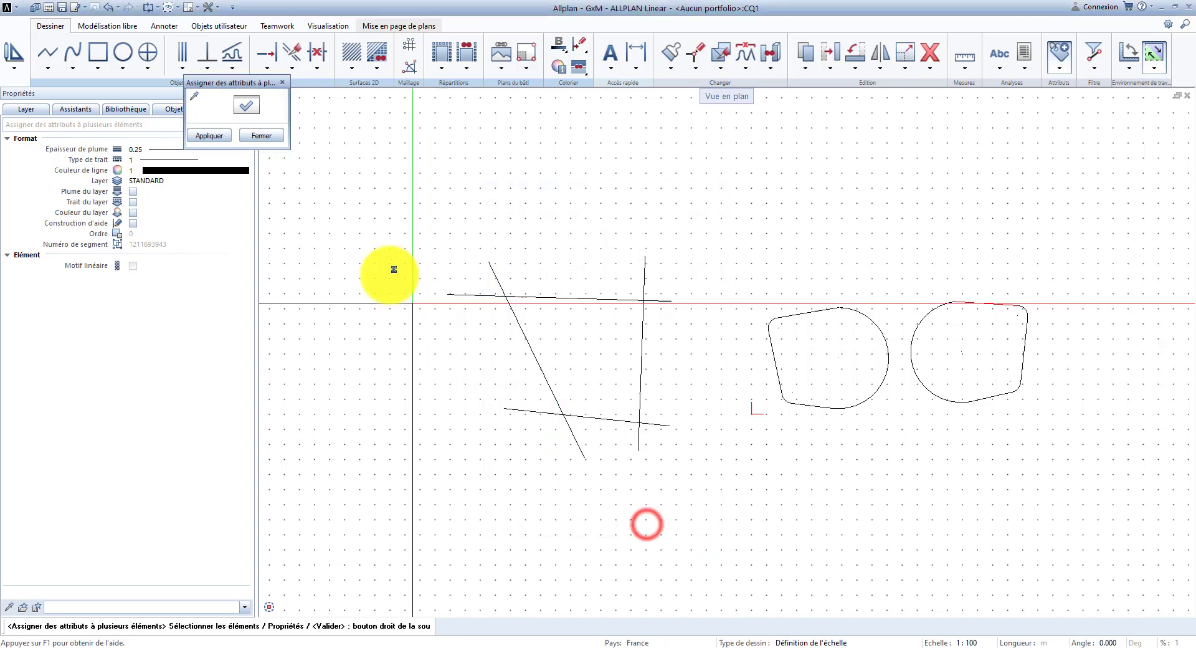
left_click(210, 135)
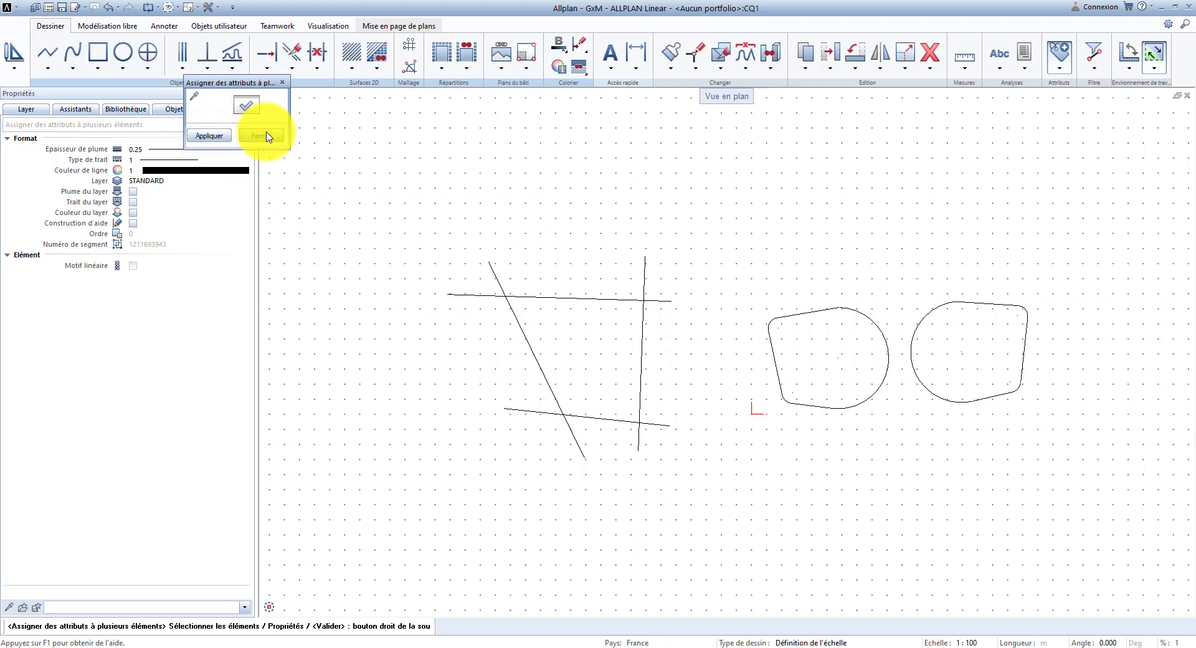
left_click(266, 135)
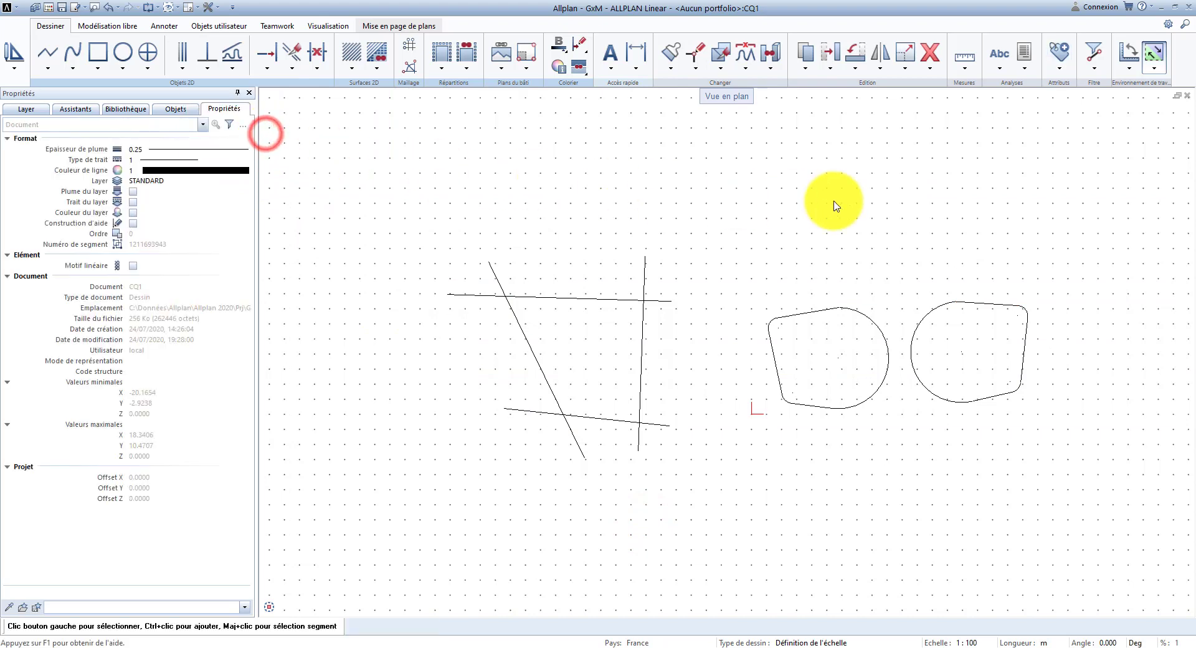
Transfer all attributes from the upper straight line of the right rounded shape to every element of that shape
left_click(1058, 69)
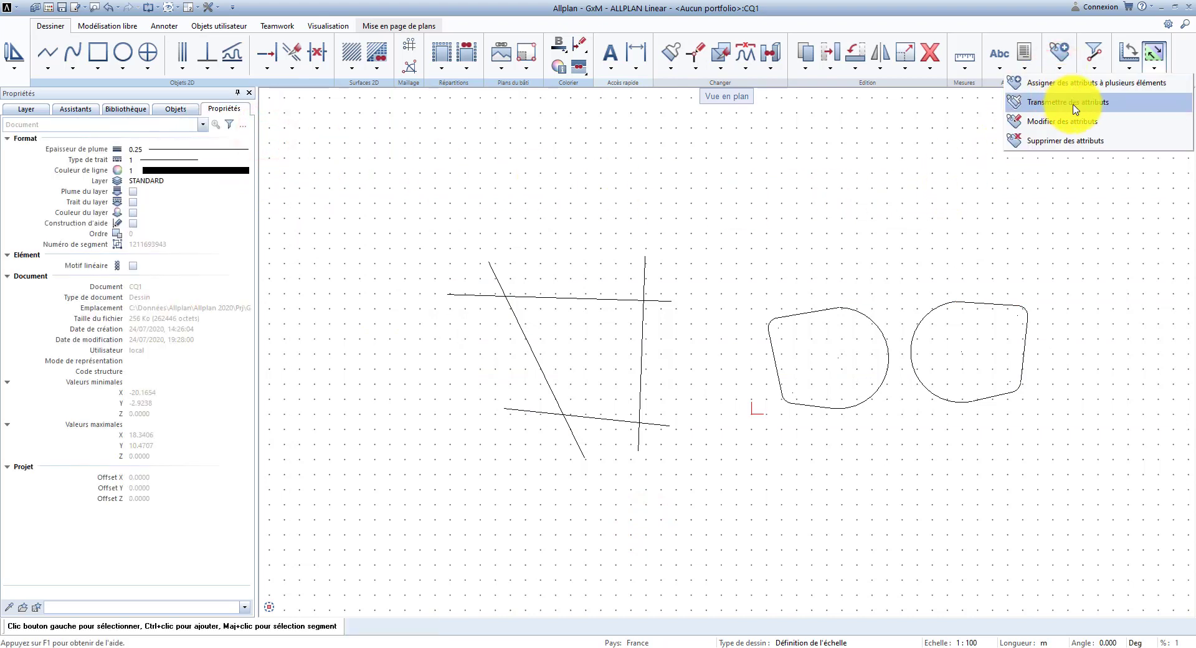
left_click(1139, 103)
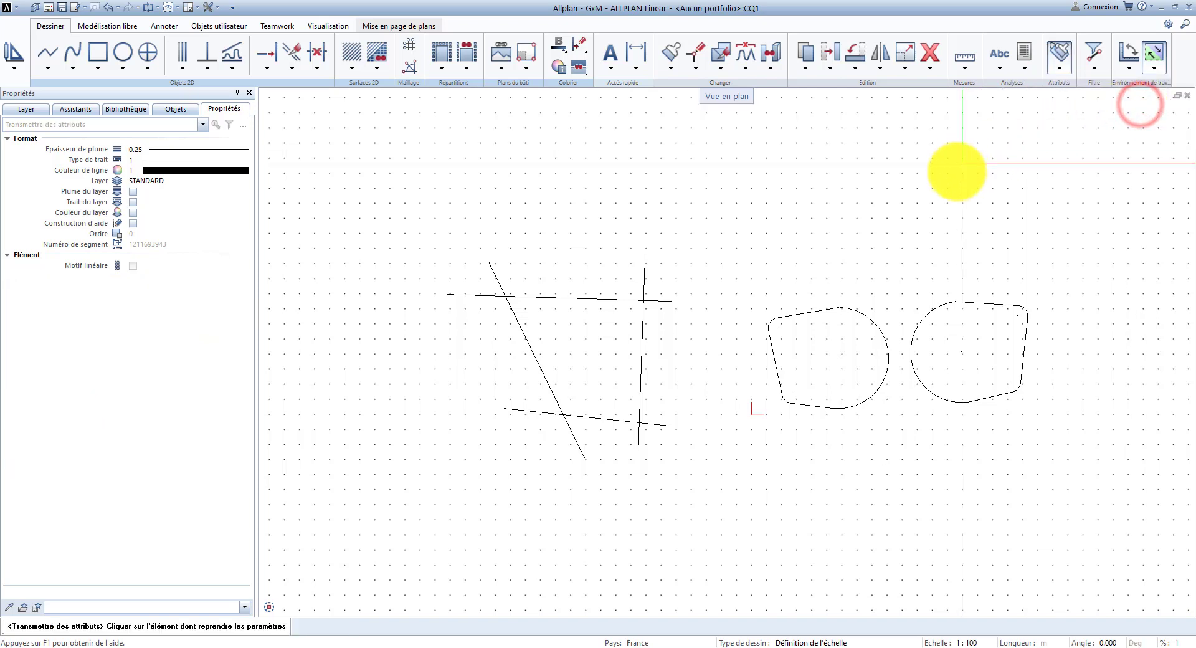
left_click(996, 302)
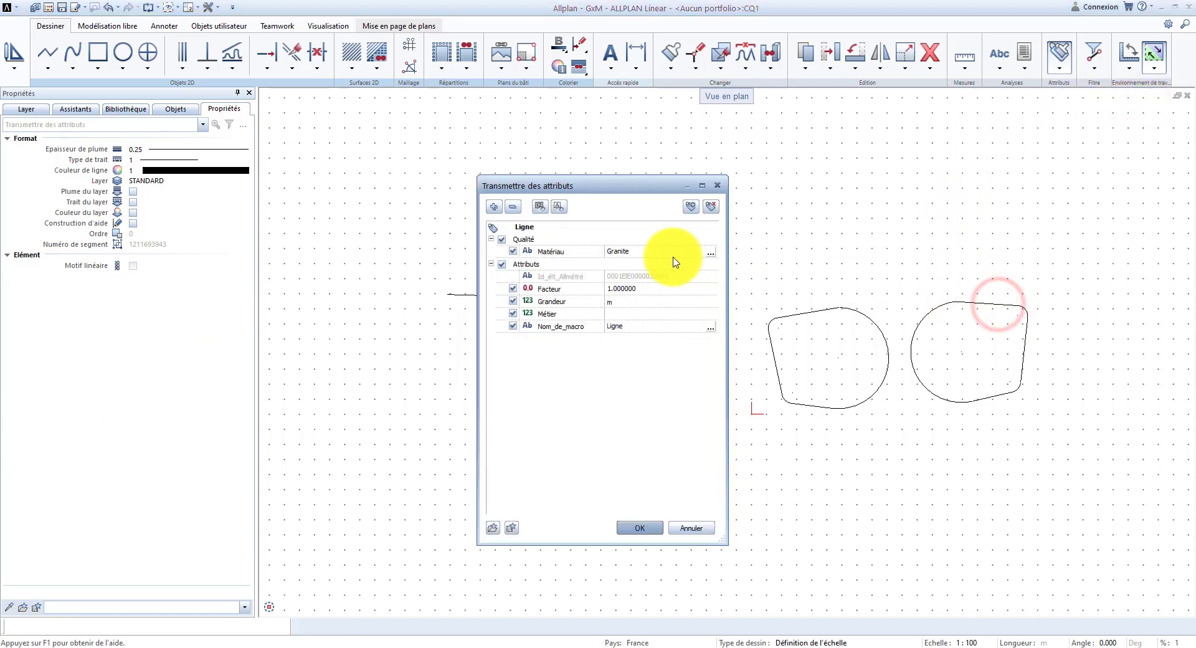
left_click(639, 528)
left_click_drag(903, 287, 1046, 434)
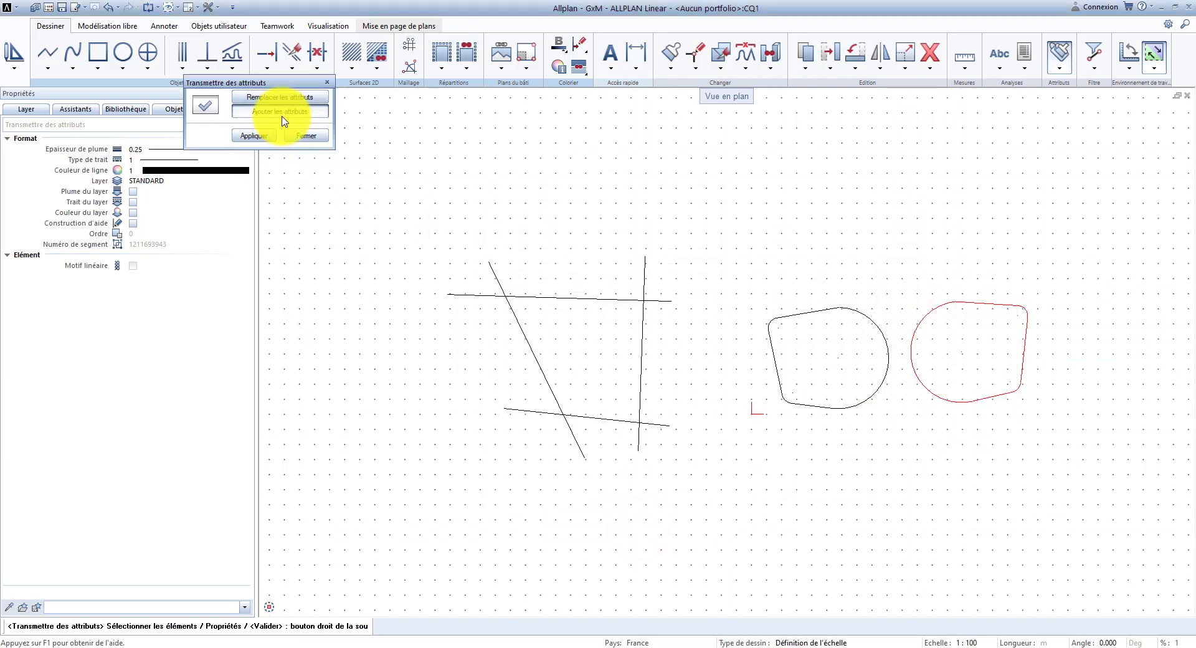
left_click_drag(281, 82, 370, 148)
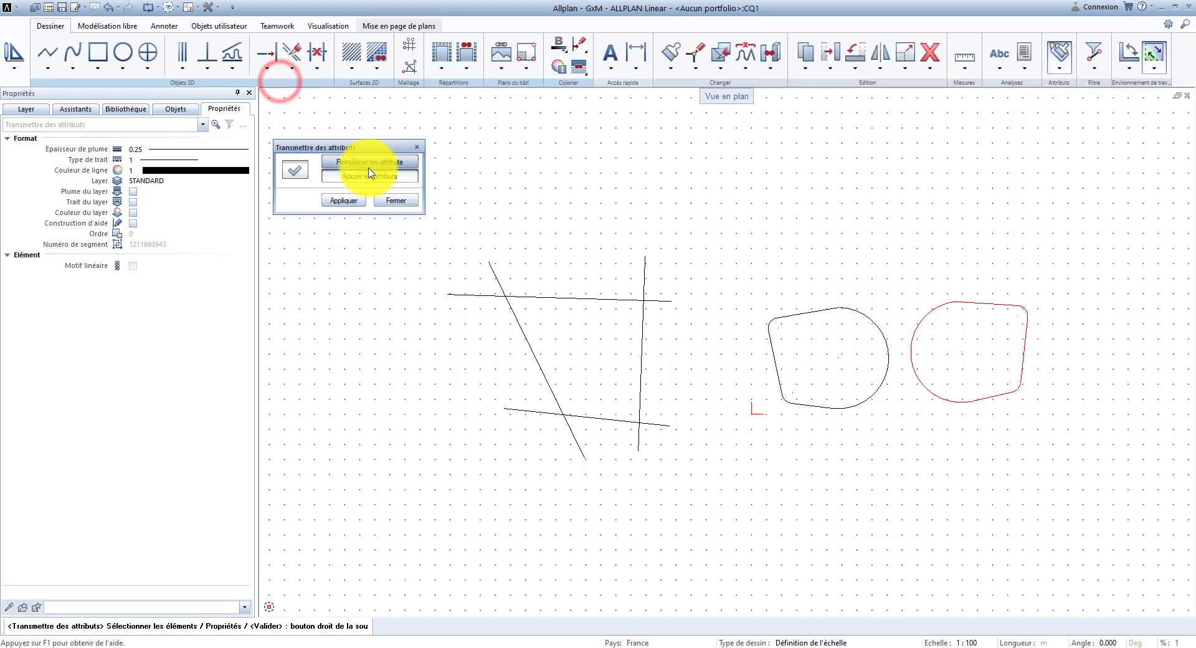
left_click(342, 204)
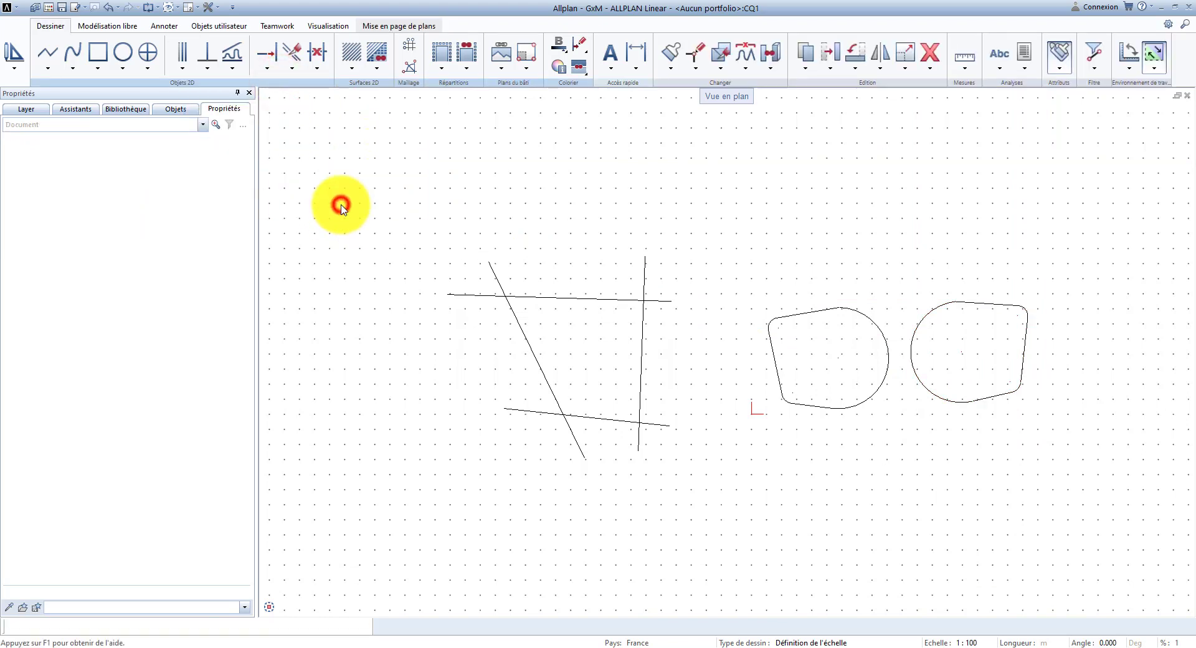
Check the attributes of the right rounded shape's large arc, close them without changes and clear the selection
left_click(927, 324)
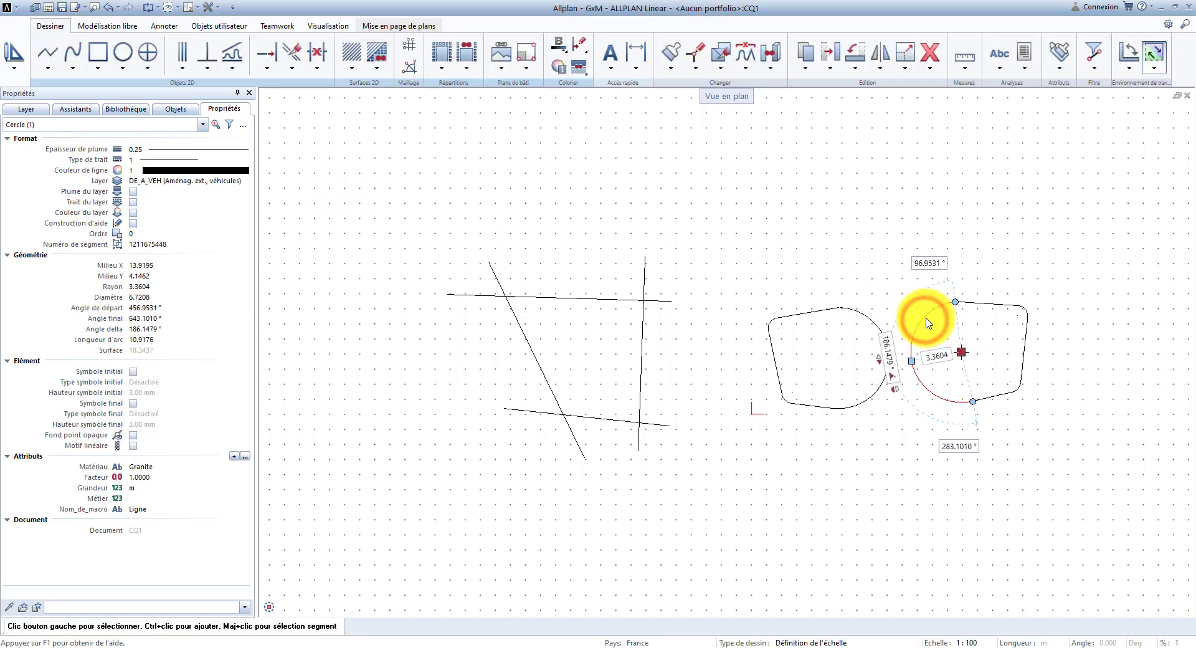
right_click(929, 322)
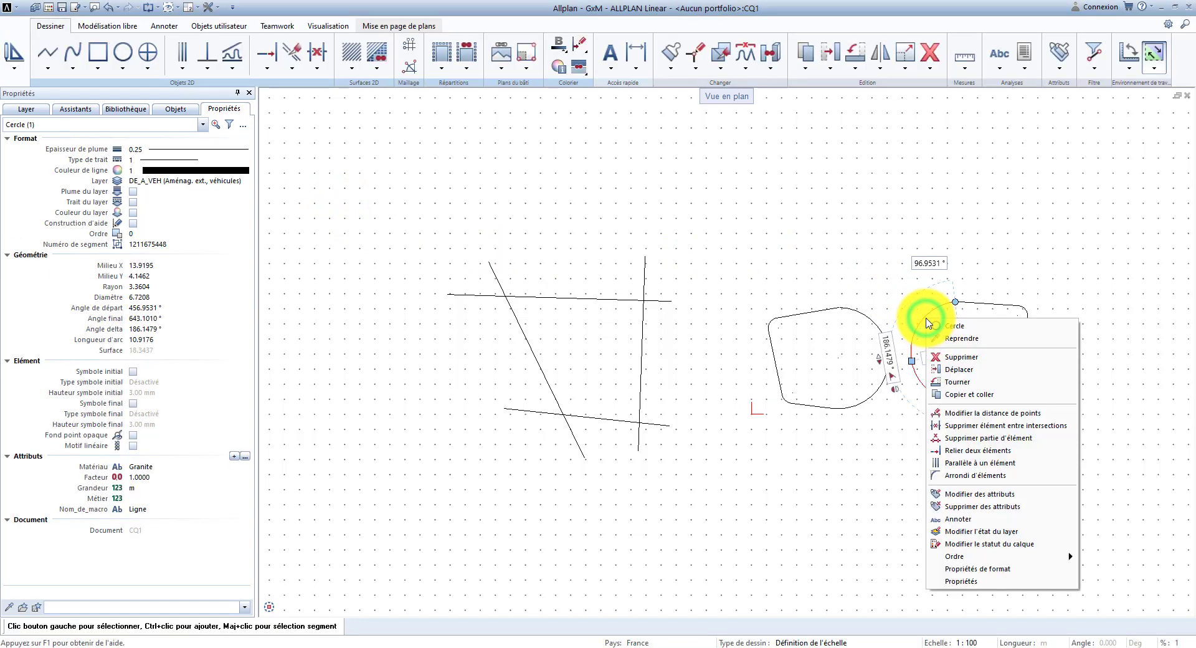
left_click(1000, 495)
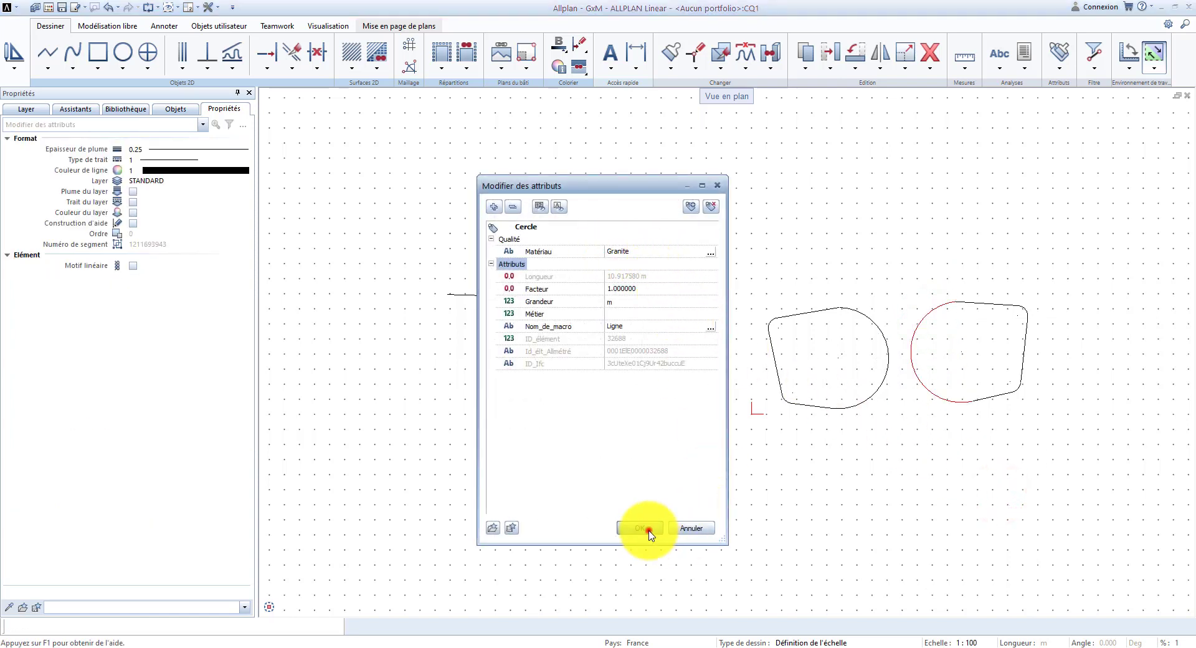
left_click(649, 532)
left_click(758, 507)
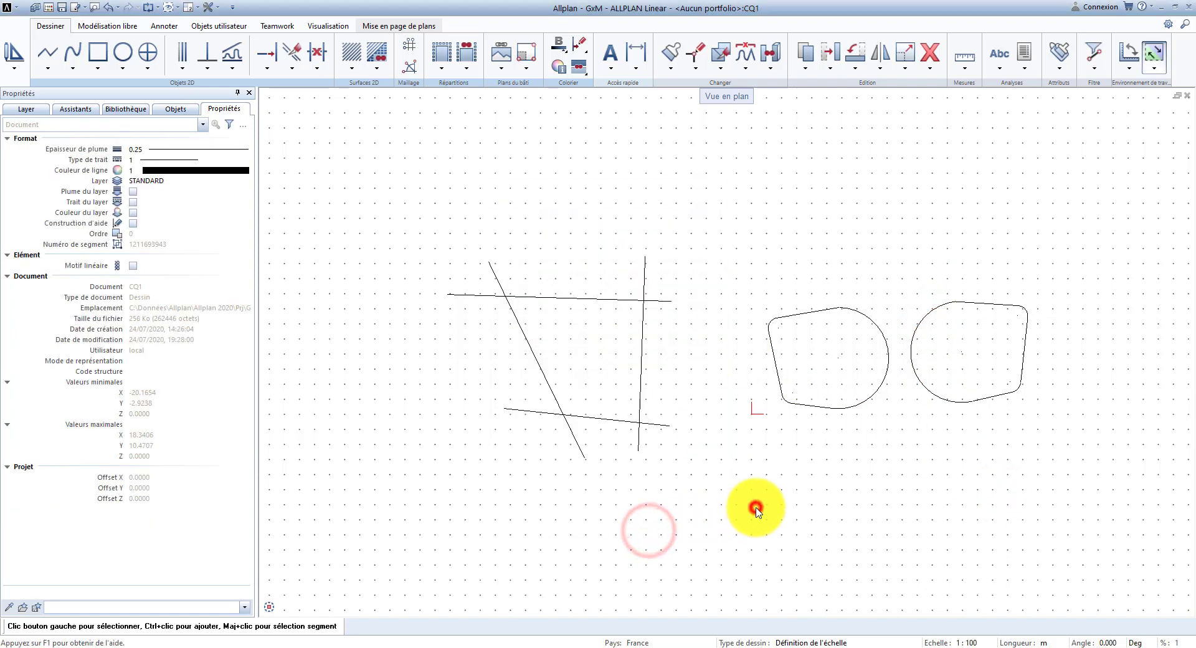
List the drawing's objects by type, expand the full list, select several circles individually and extend the selection to all visible elements
left_click(174, 110)
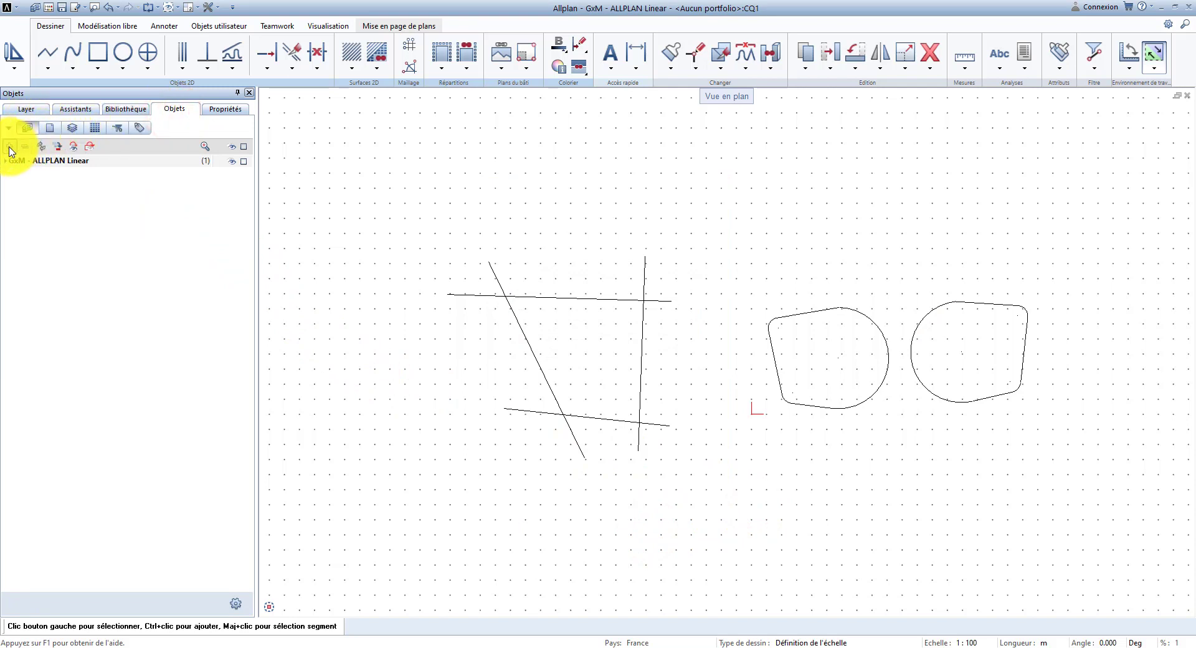
left_click(10, 147)
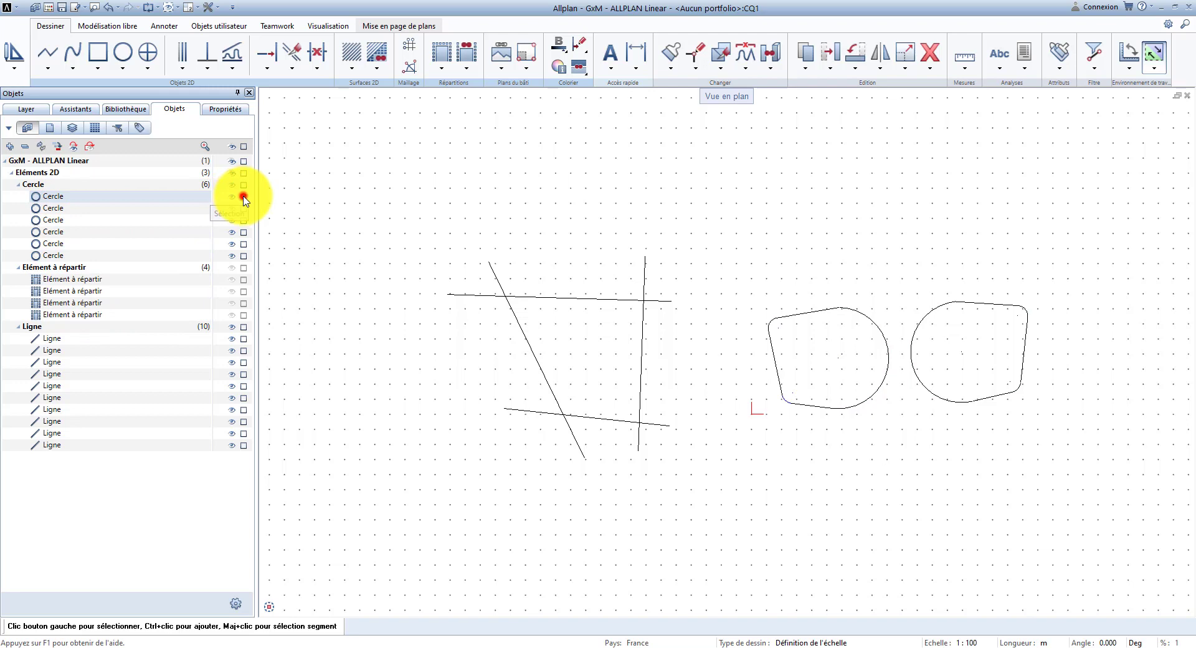
left_click_drag(244, 199, 248, 214)
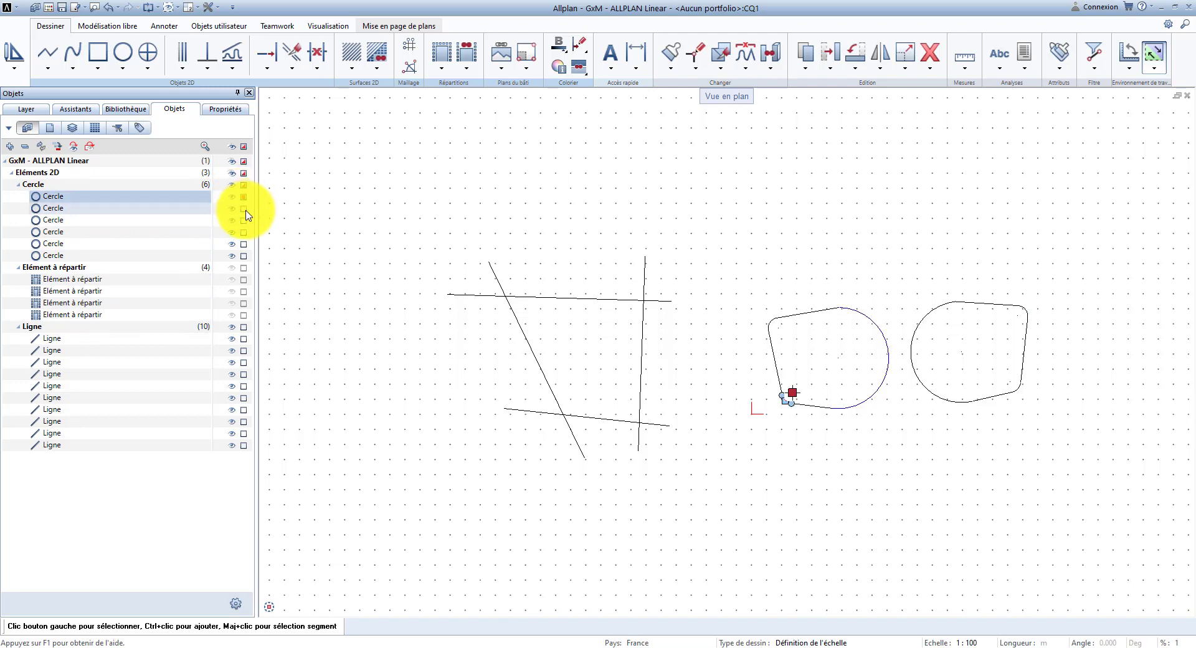
left_click(242, 222)
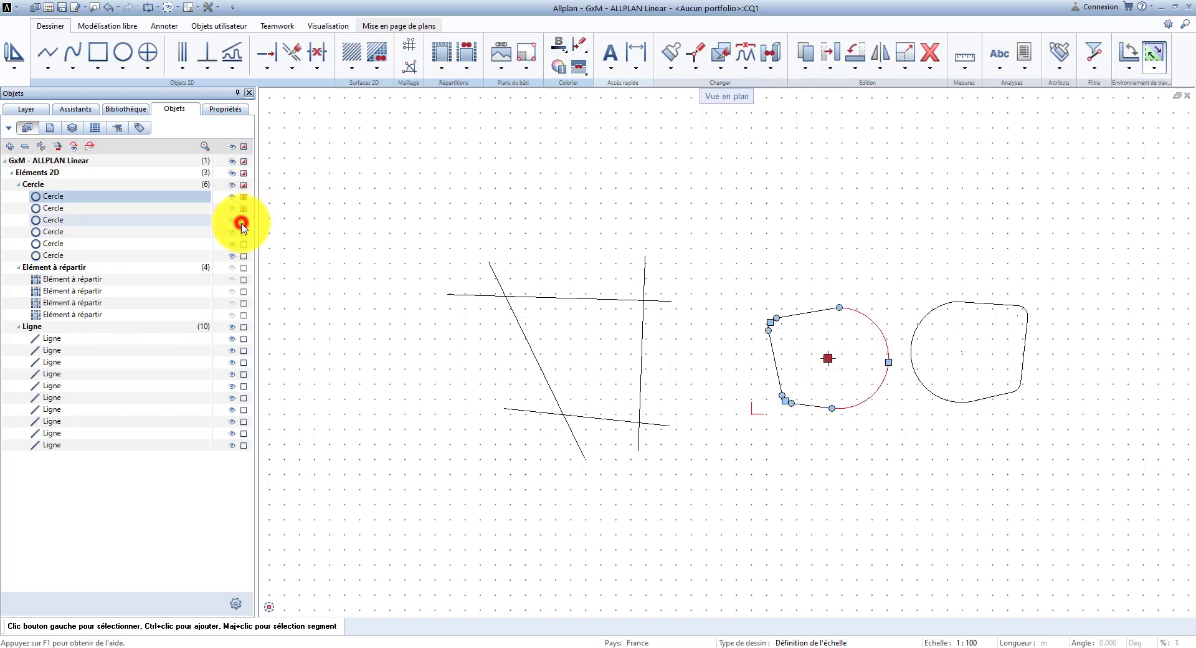
left_click(243, 233)
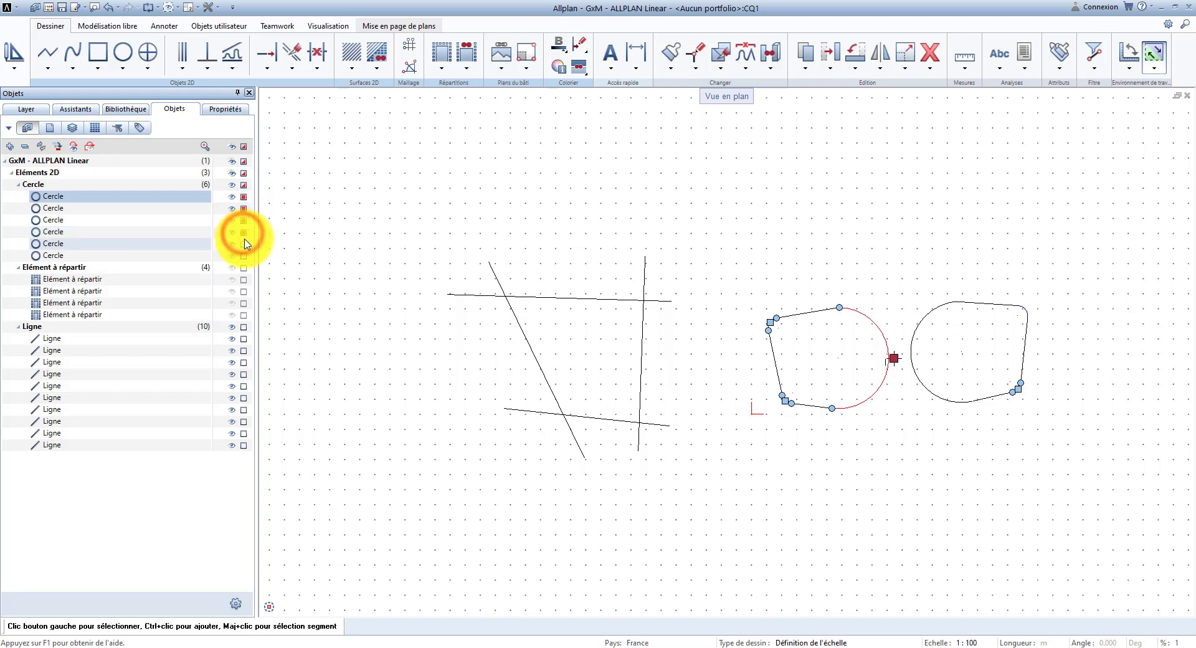
left_click(244, 149)
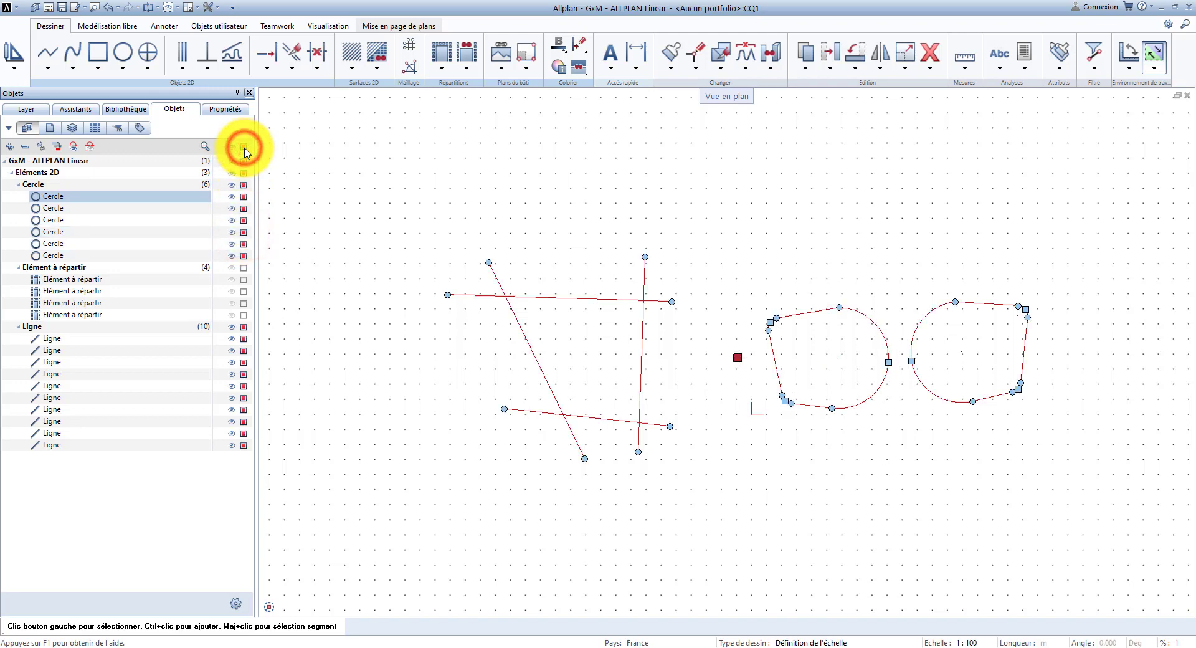
Review the object list grouped by drawing file and by layer, expanding layer DE_GEN01 and testing its visibility
left_click(51, 129)
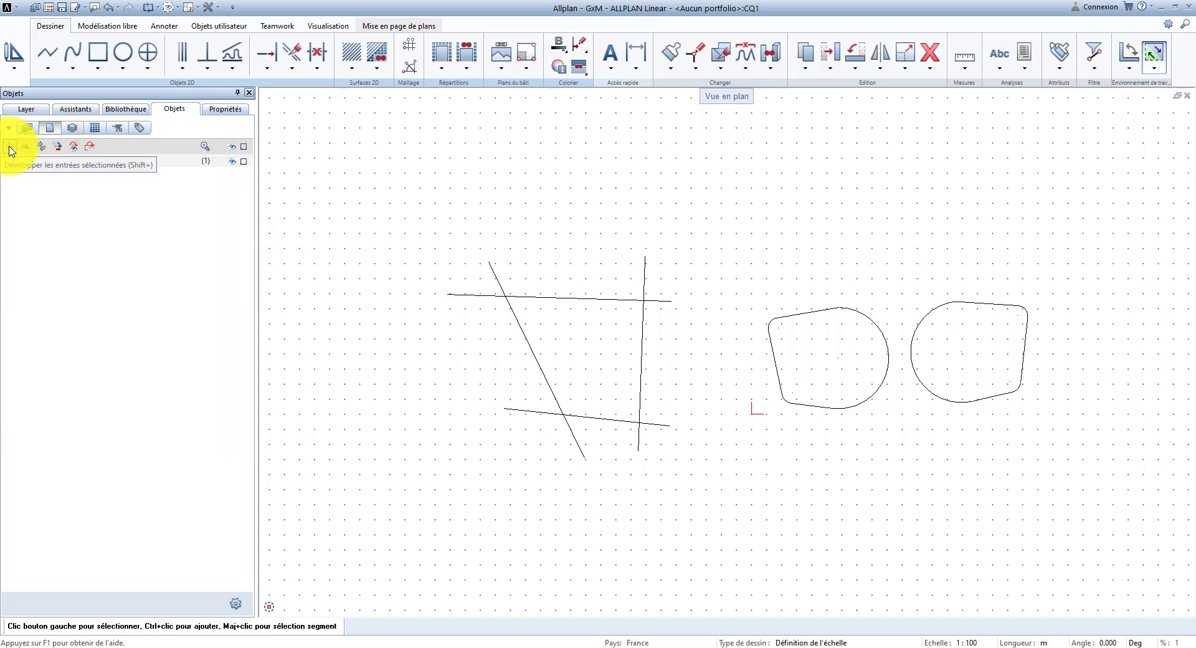
left_click(9, 147)
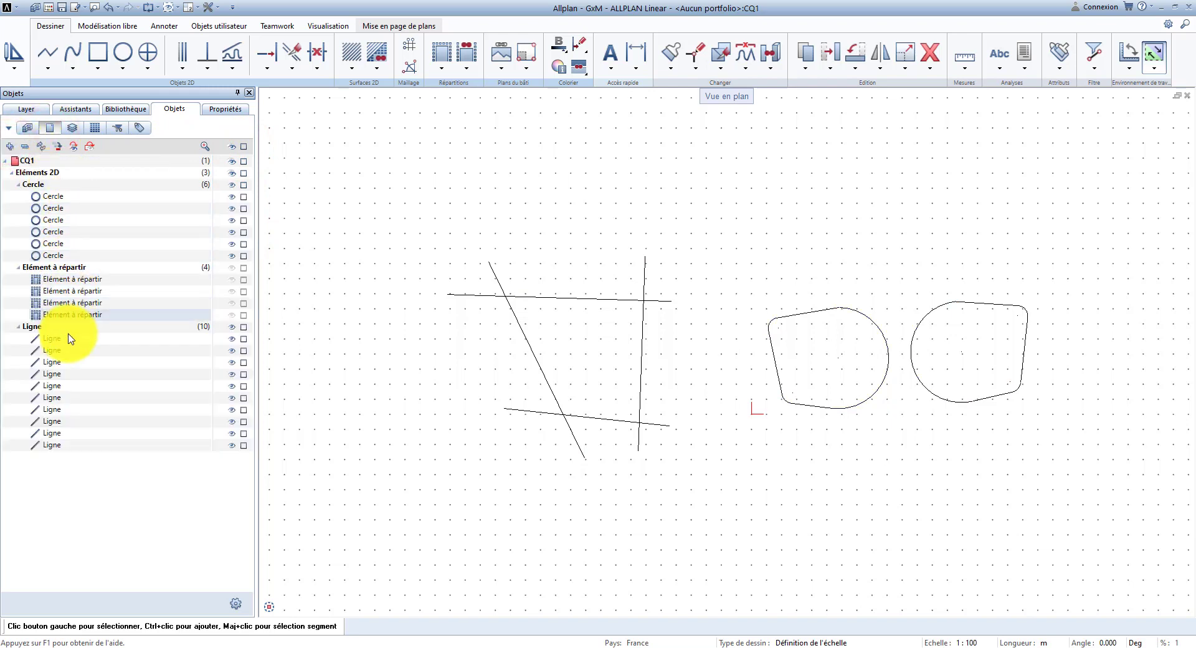
left_click(73, 129)
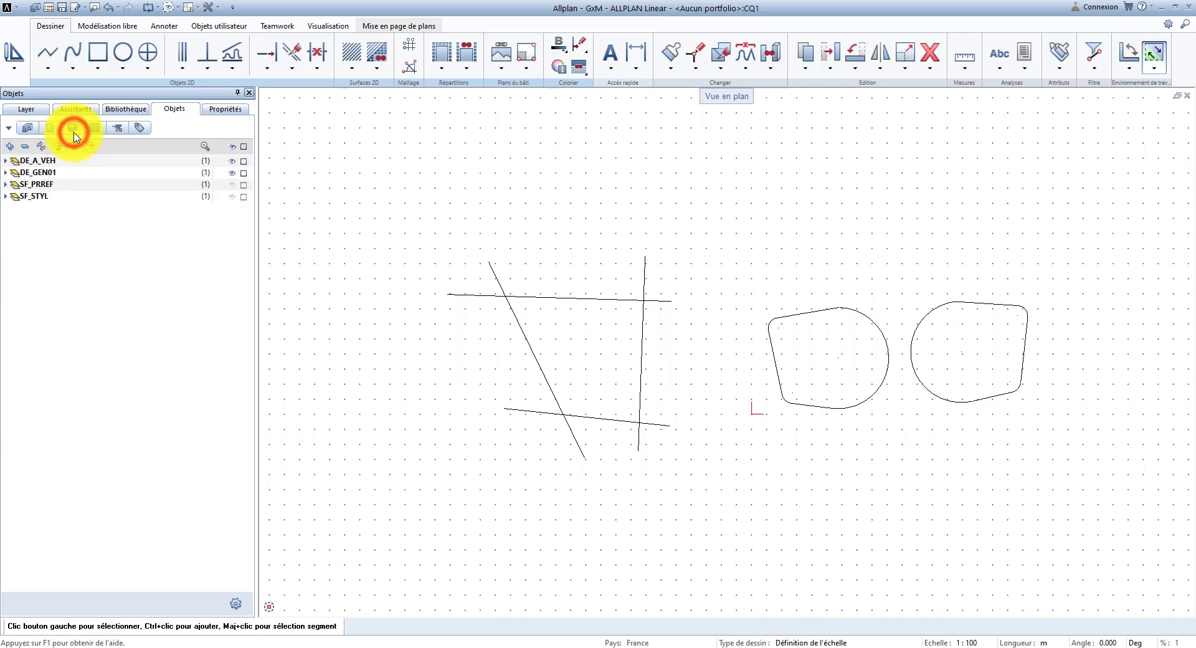
left_click(51, 173)
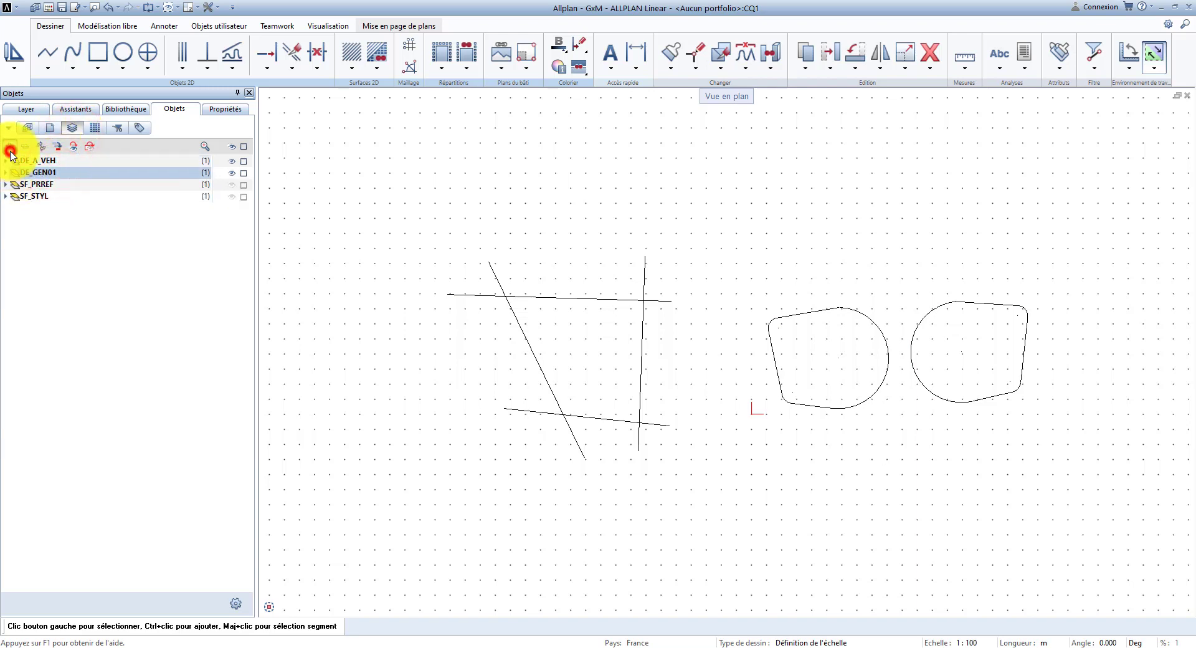
left_click(10, 149)
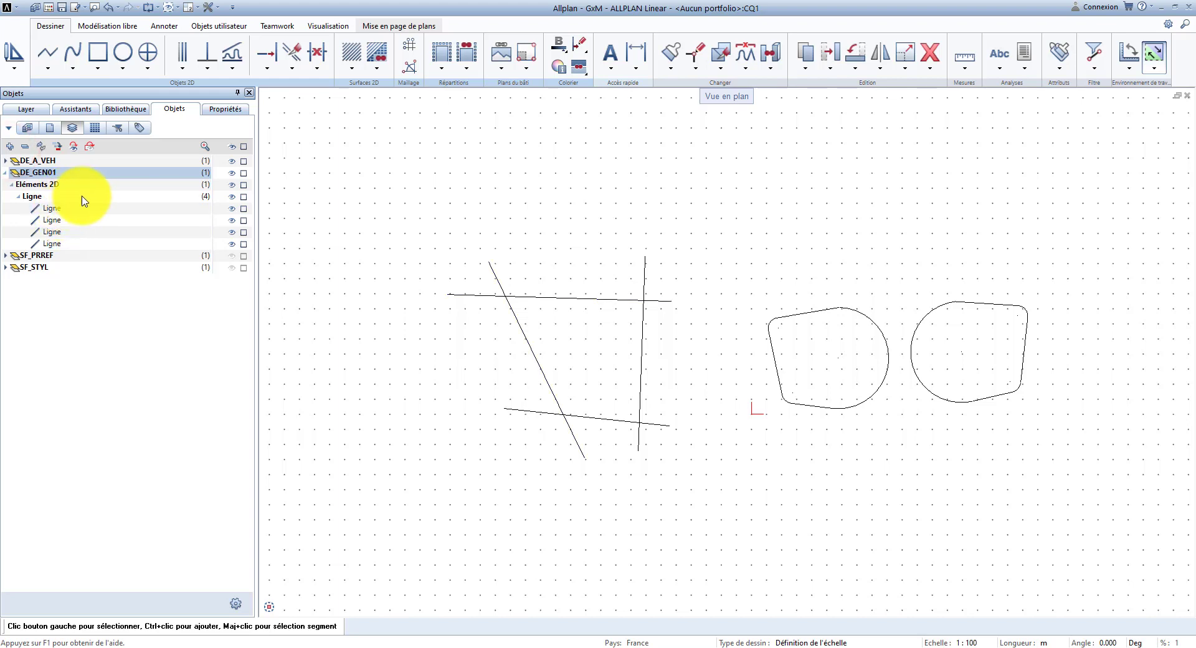
left_click(233, 174)
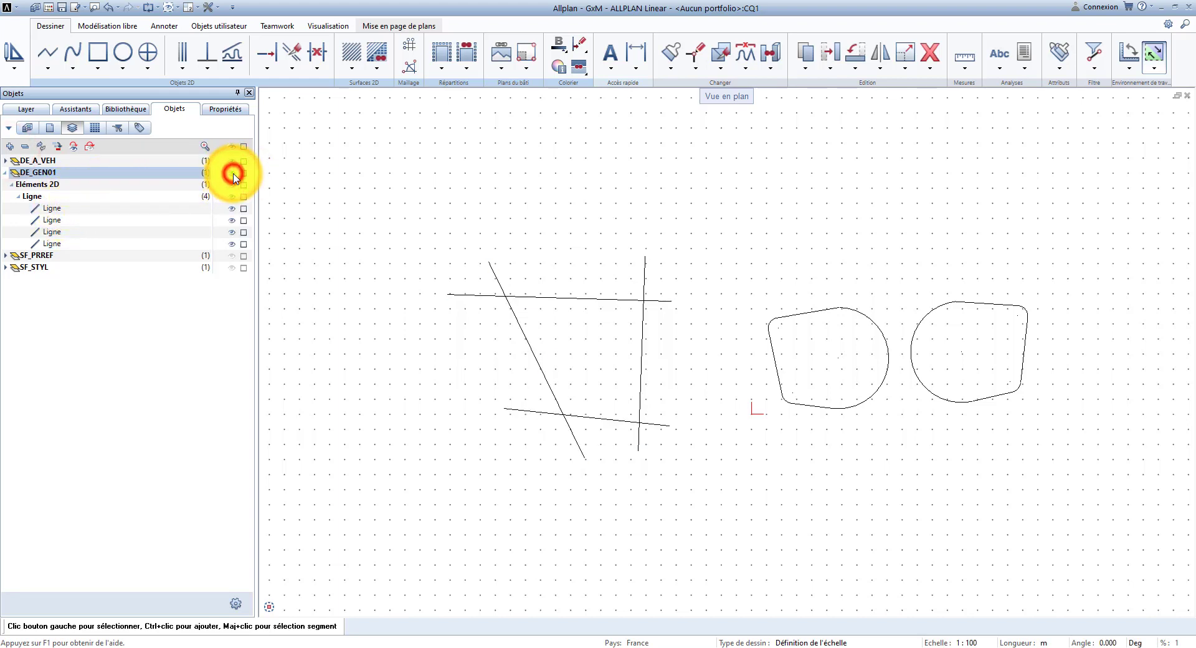
Group the object list by material, expand Granite, and select all Granite elements including the previously hidden ones
left_click(97, 128)
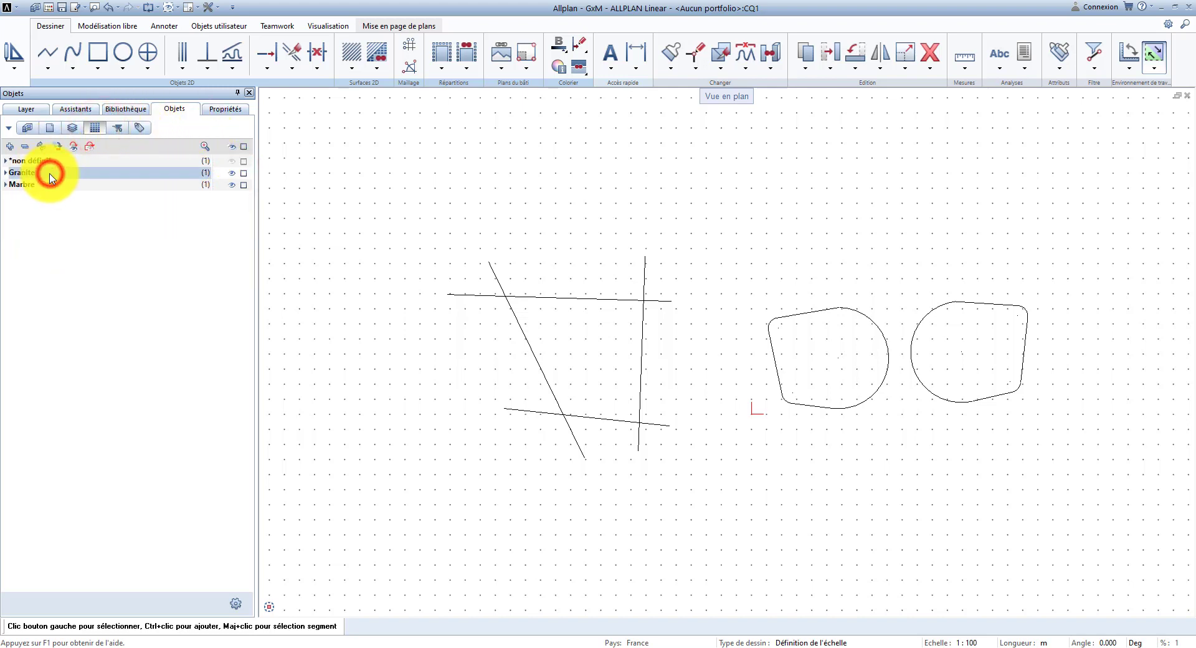
left_click(11, 147)
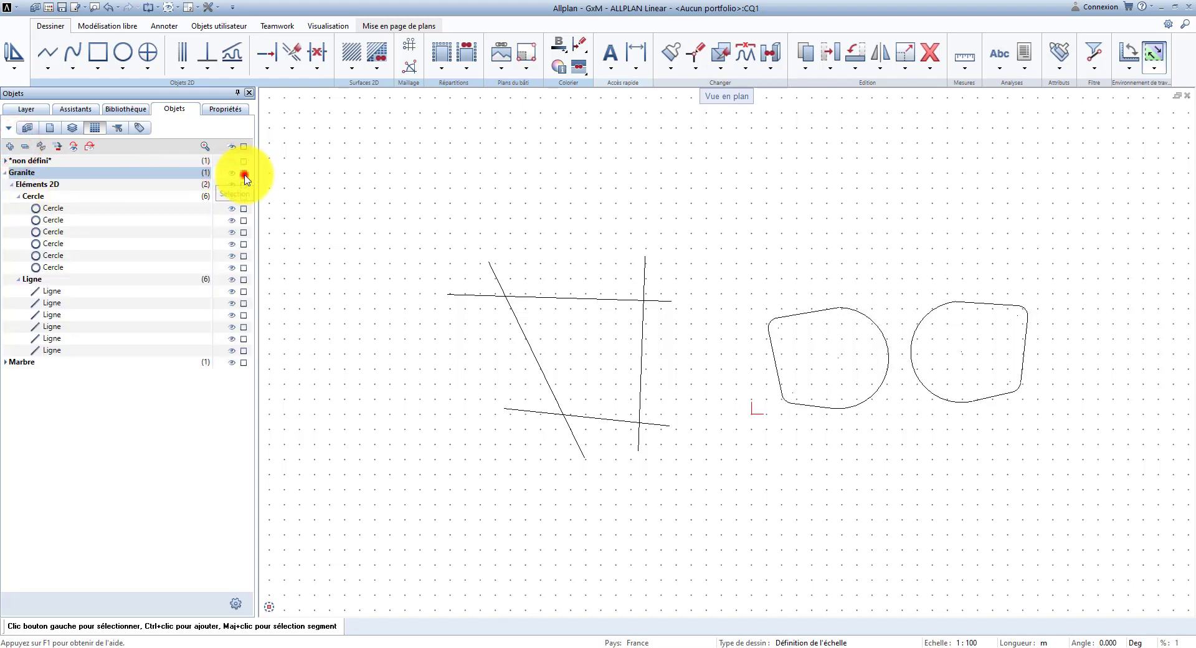
left_click(233, 149)
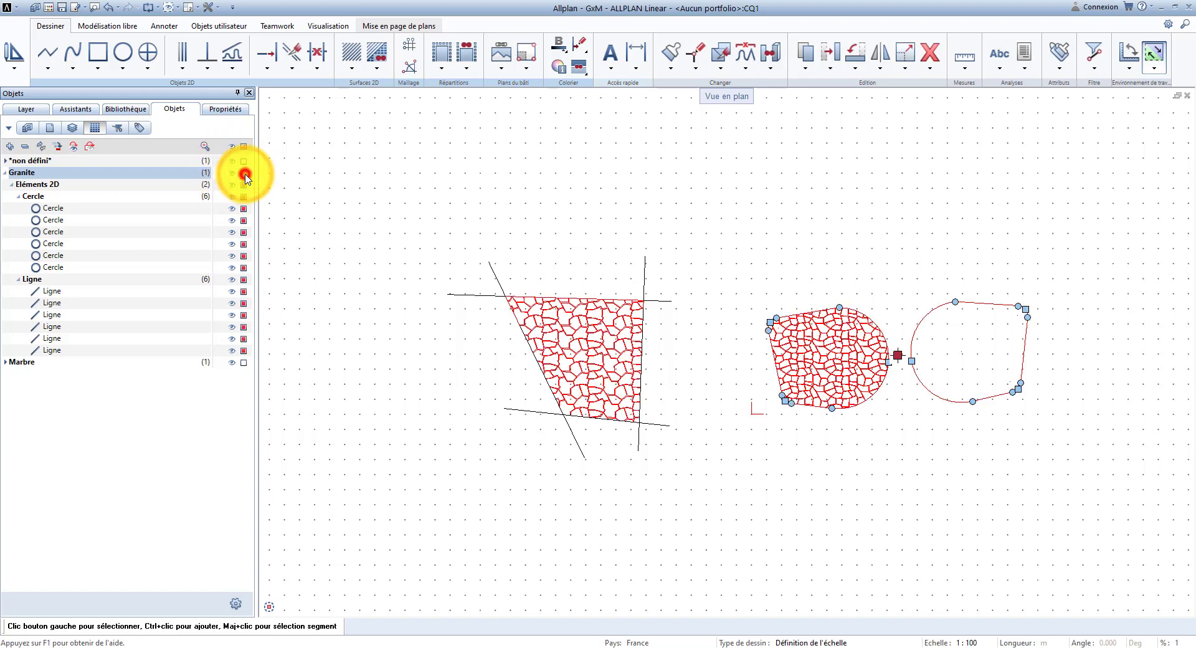
left_click(245, 174)
left_click(384, 231)
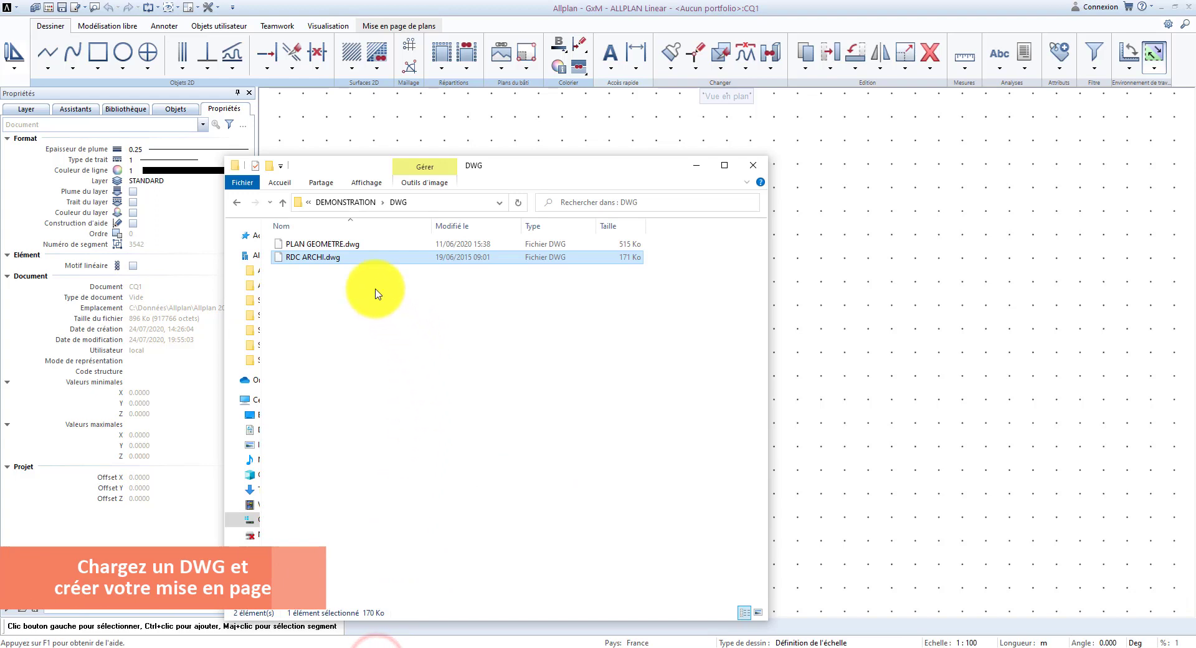
Import RDC ARCHI.dwg from the DWG folder into the empty drawing and show the whole floor plan
left_click_drag(325, 258, 833, 307)
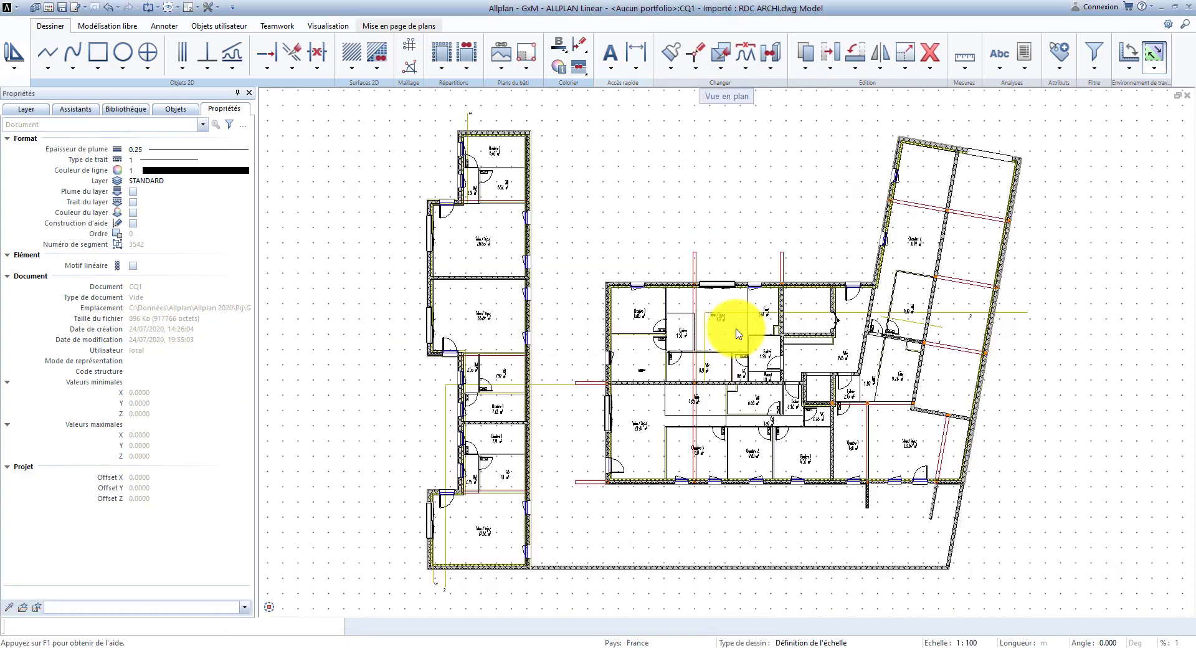
left_click(284, 607)
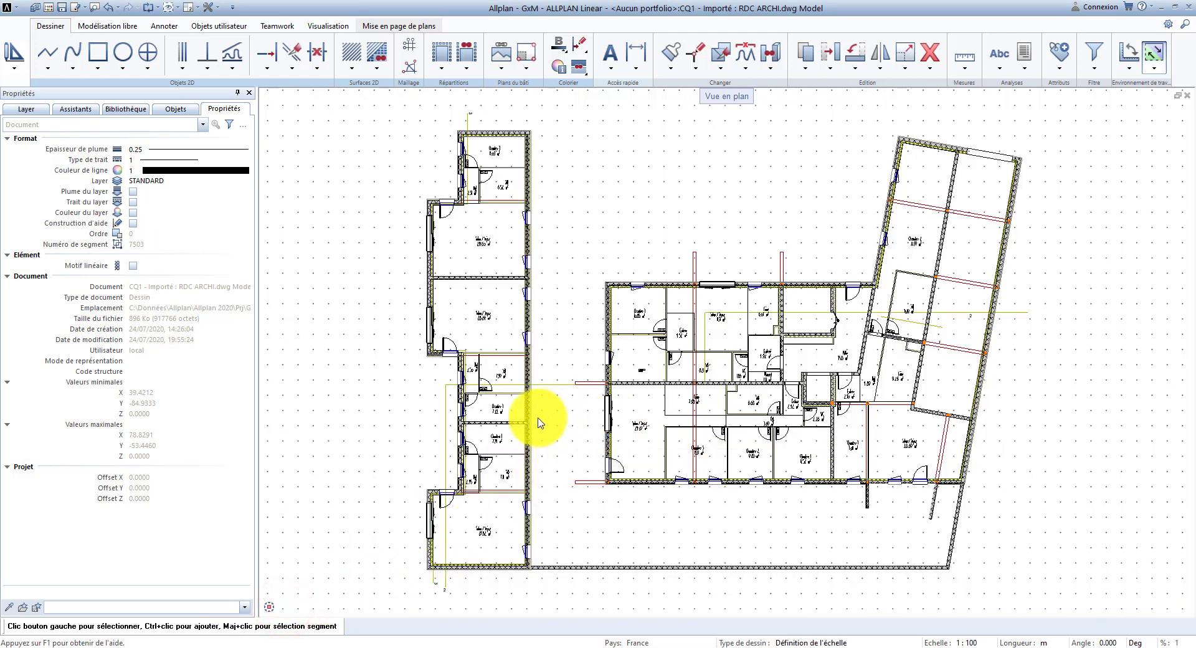
Inspect the properties of the upper Chambre 1 room label and the line along the wall between the two Chambre 1 rooms
scroll(493, 421, "up", 2)
scroll(492, 421, "up", 3)
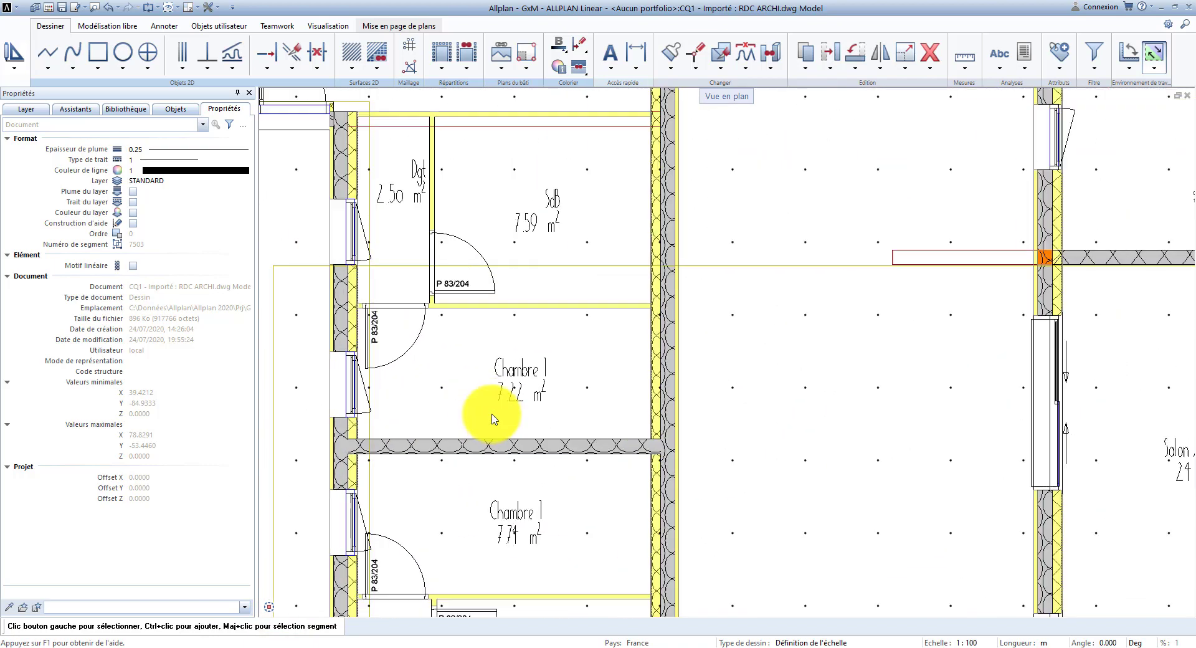
left_click(517, 368)
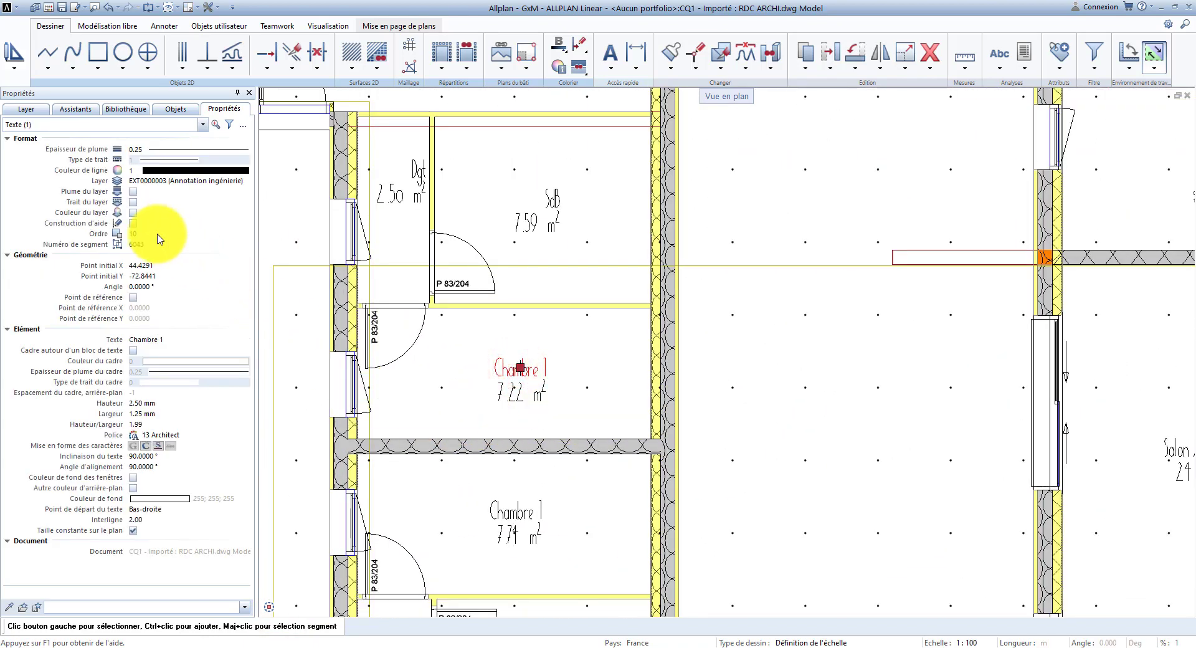
left_click(413, 450)
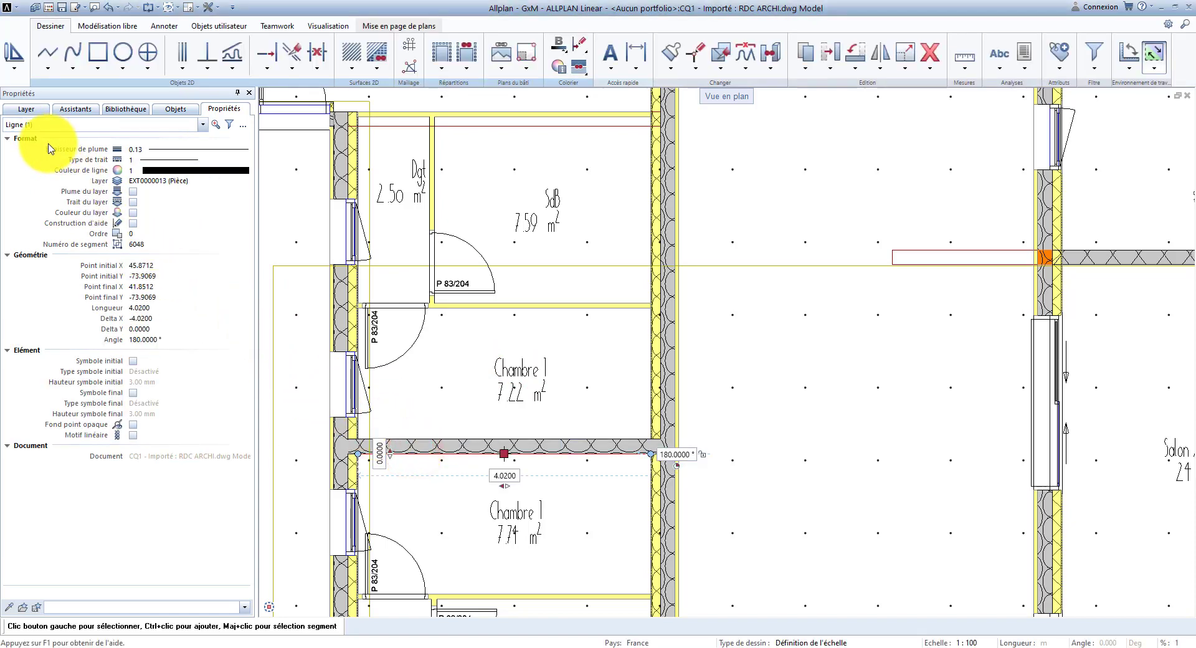
Change the pattern fill of the wall between the two Chambre 1 rooms to pattern 5
left_click(417, 450)
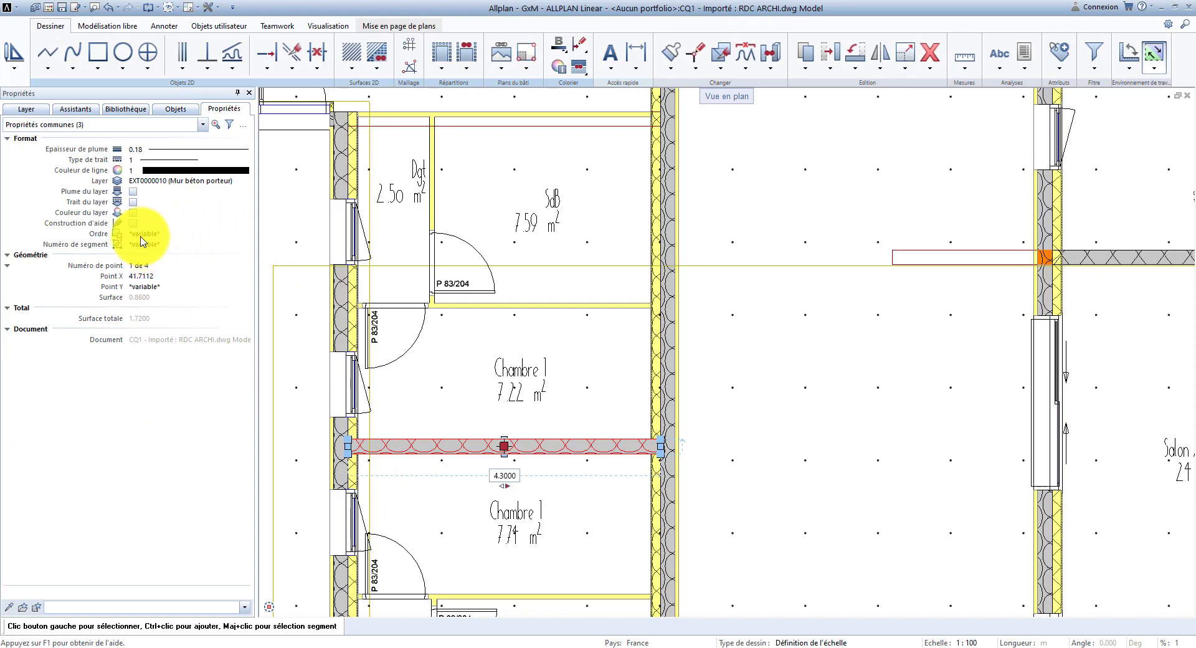
left_click(112, 129)
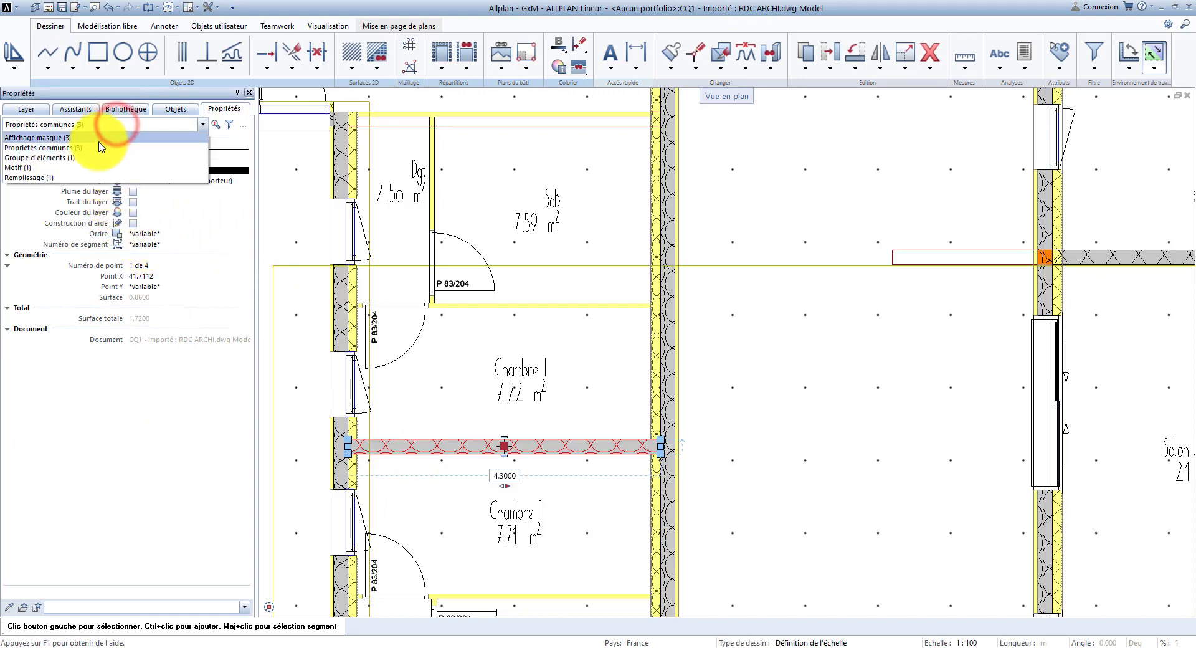
left_click(57, 168)
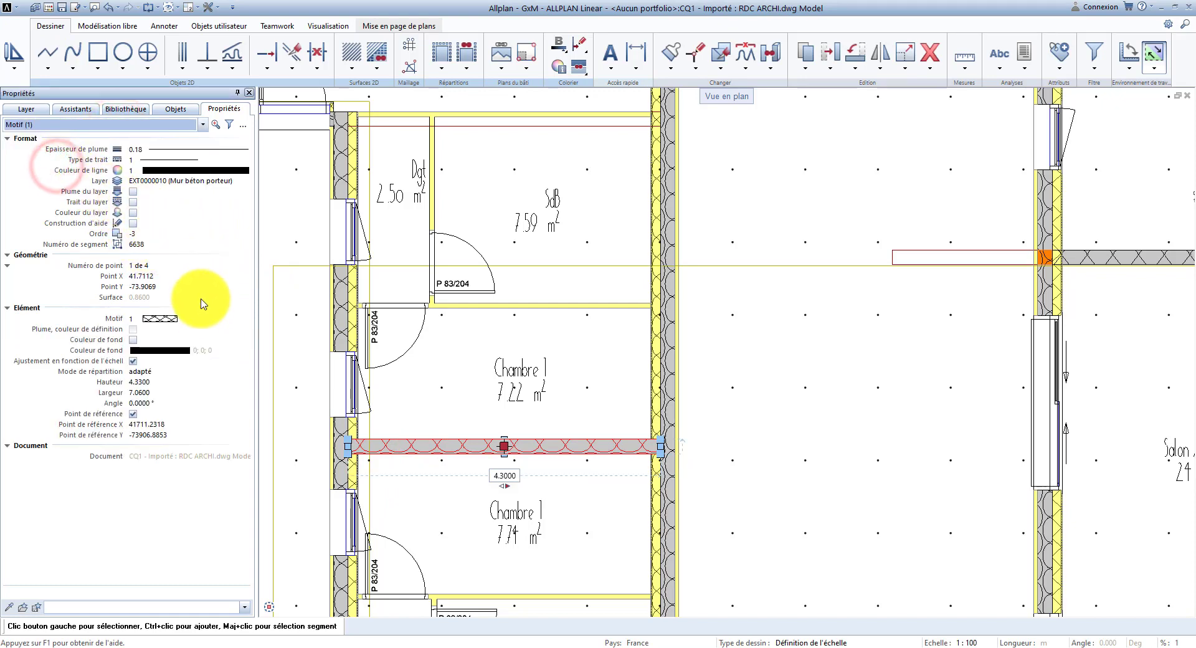
left_click(166, 319)
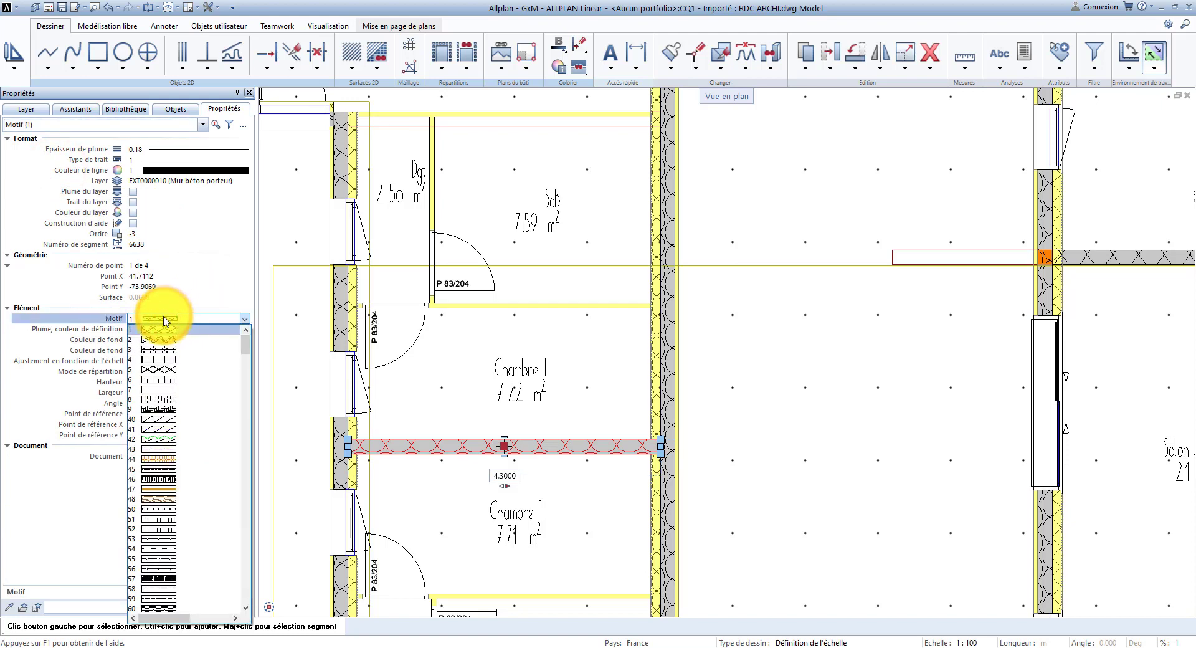
left_click(165, 371)
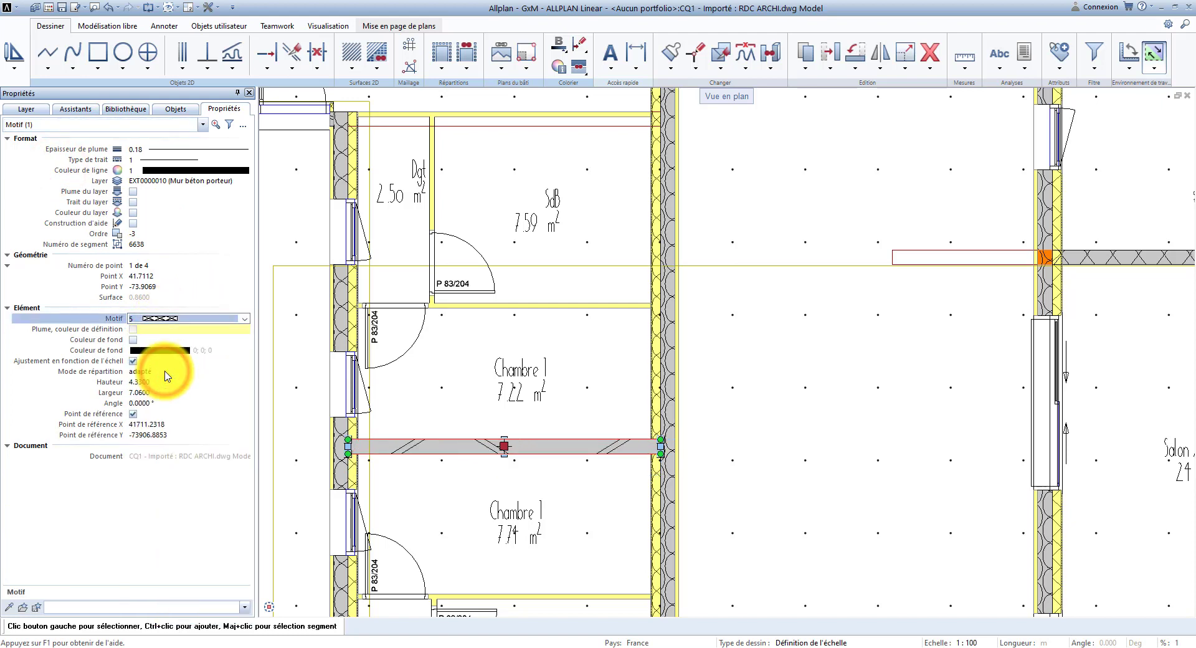
Set the wall pattern's height and width to 1 and deselect the wall
left_click(162, 383)
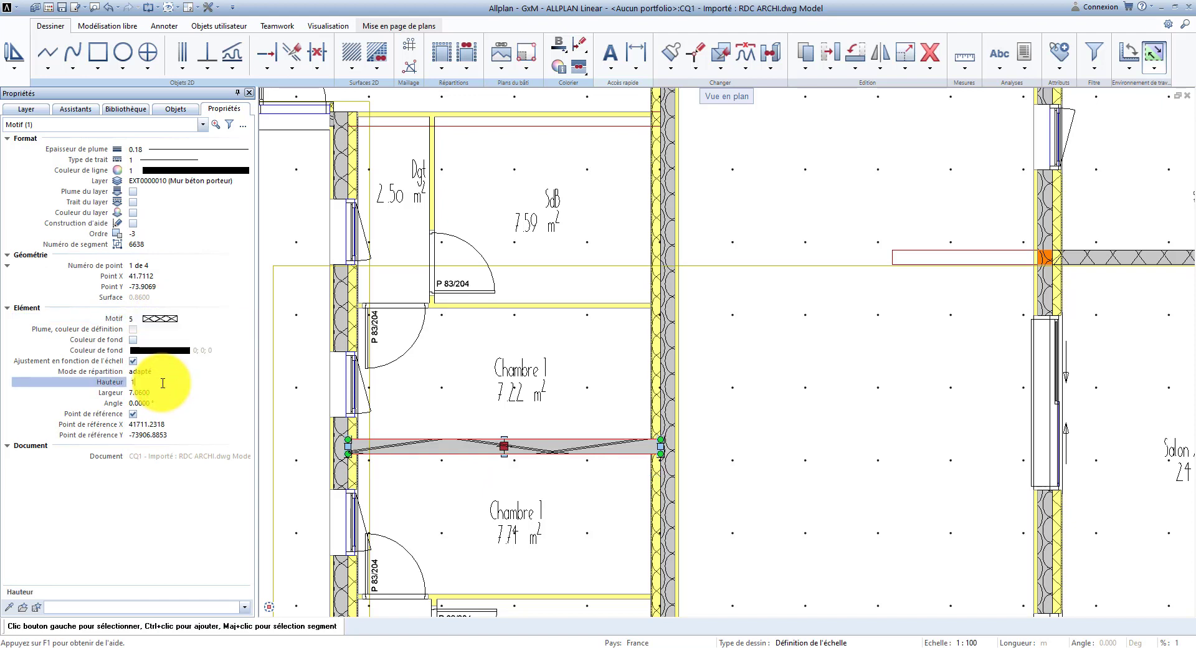
left_click(161, 393)
type("1")
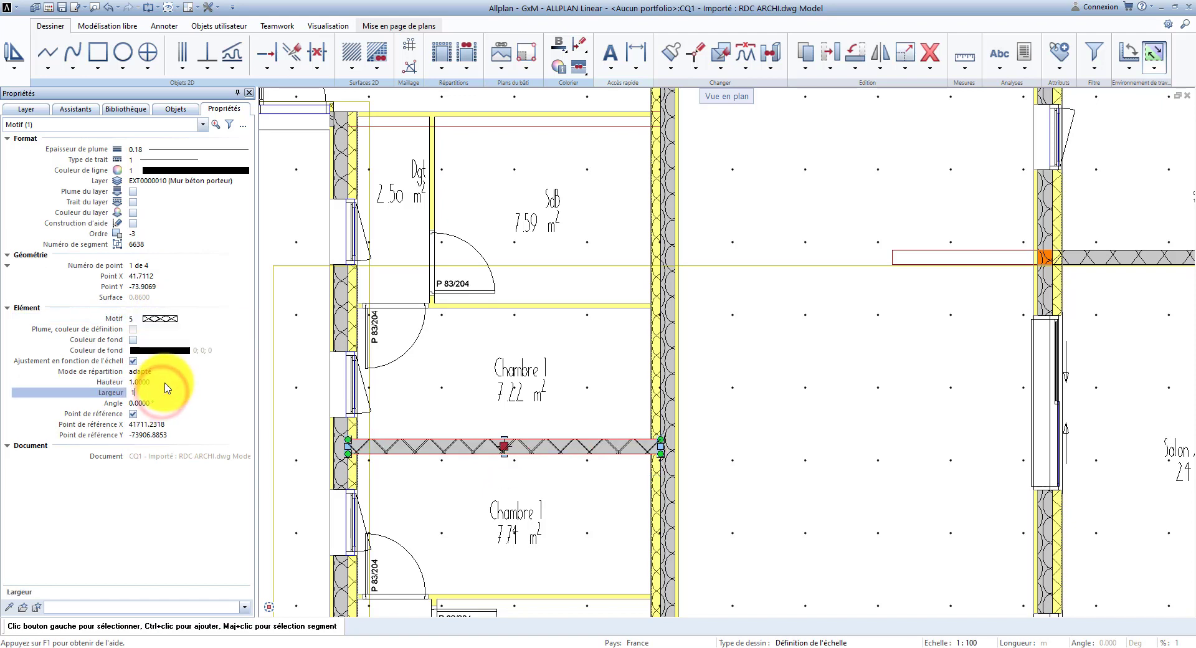
left_click(166, 382)
left_click(746, 494)
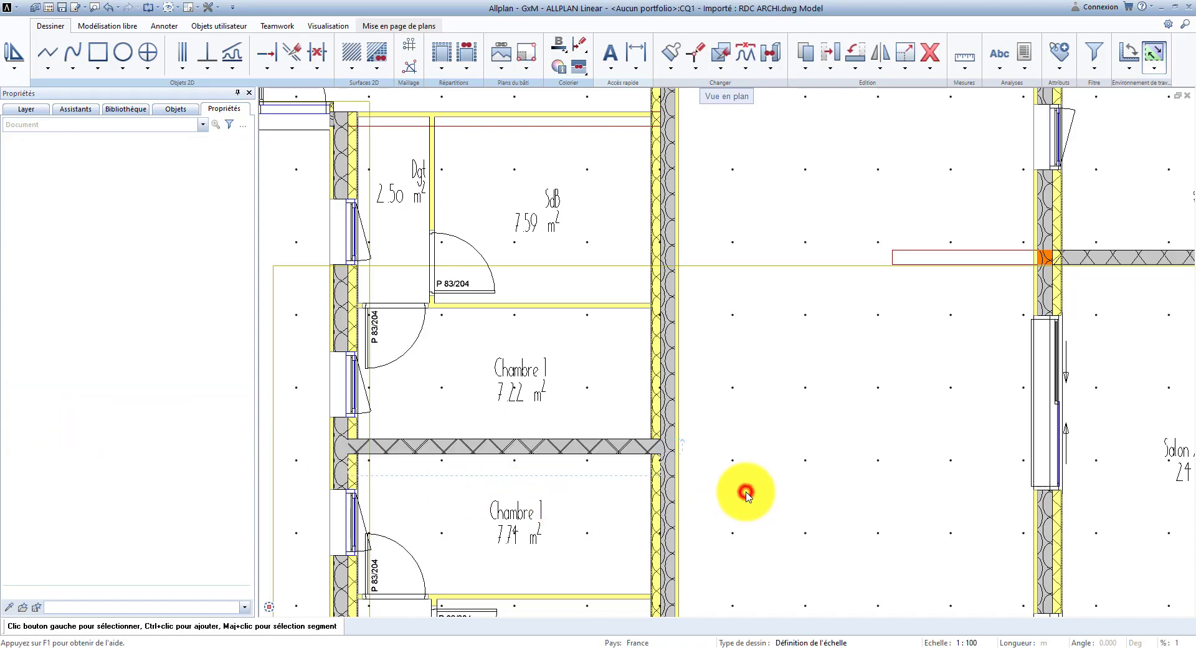
Inspect the properties of the entrance door macro in the 28.64 m² Salon / Séjour room
scroll(721, 468, "down", 6)
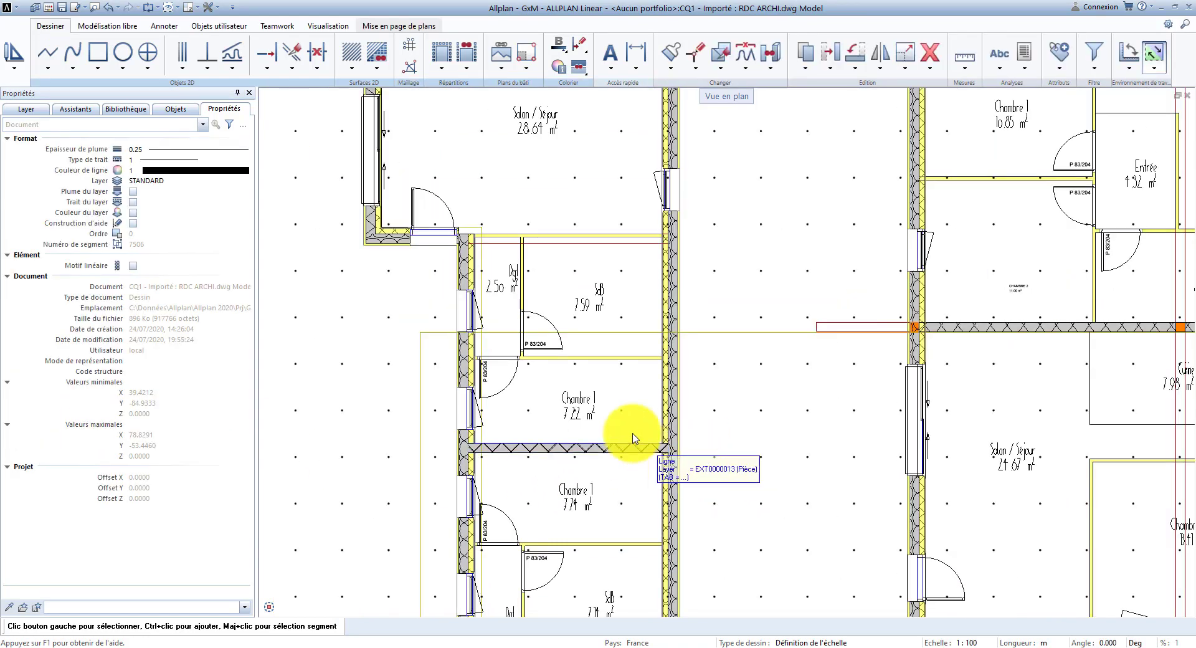
scroll(477, 405, "down", 2)
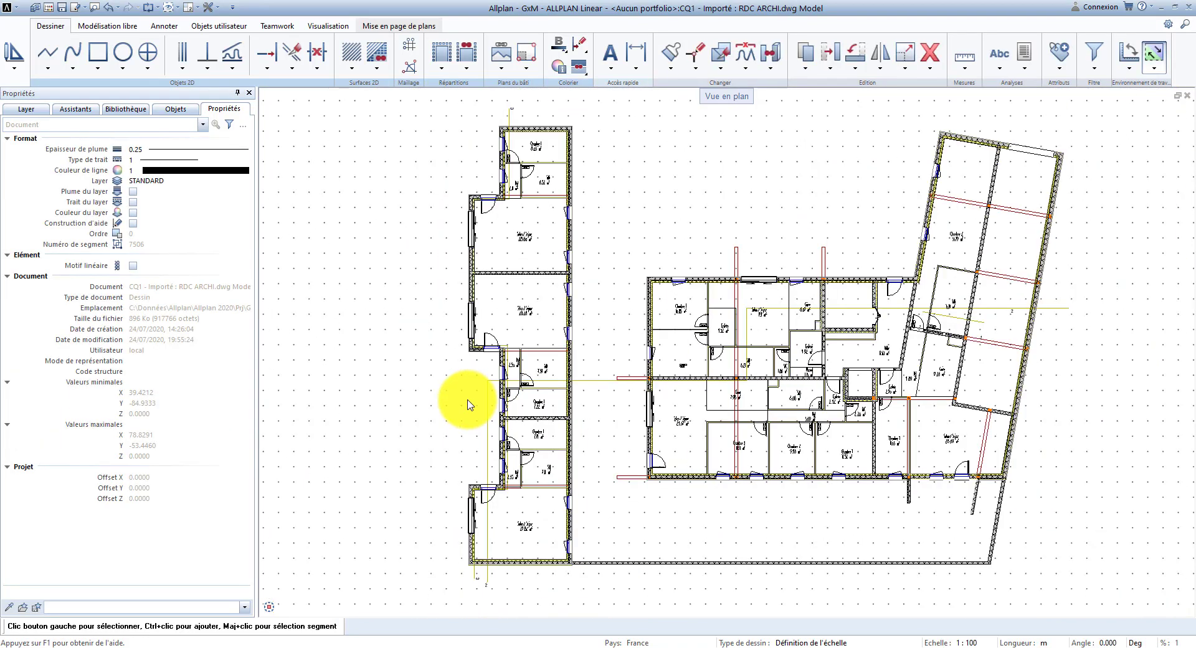
scroll(474, 404, "up", 8)
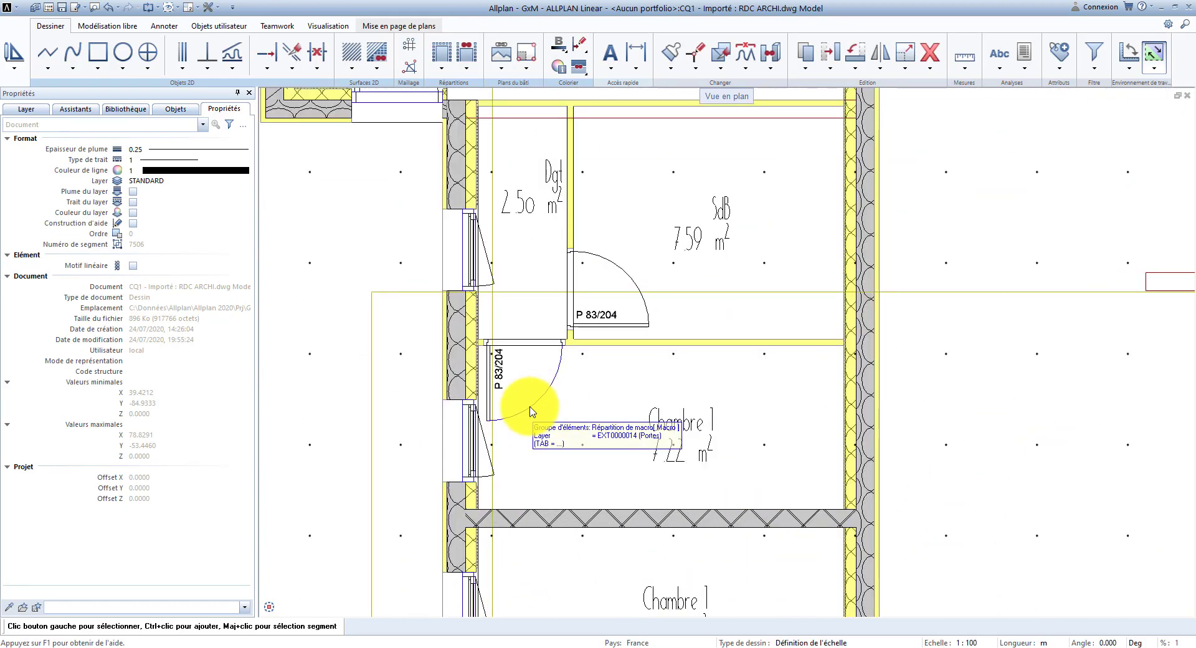
scroll(530, 408, "down", 3)
scroll(537, 331, "down", 2)
middle_click_drag(554, 252, 554, 384)
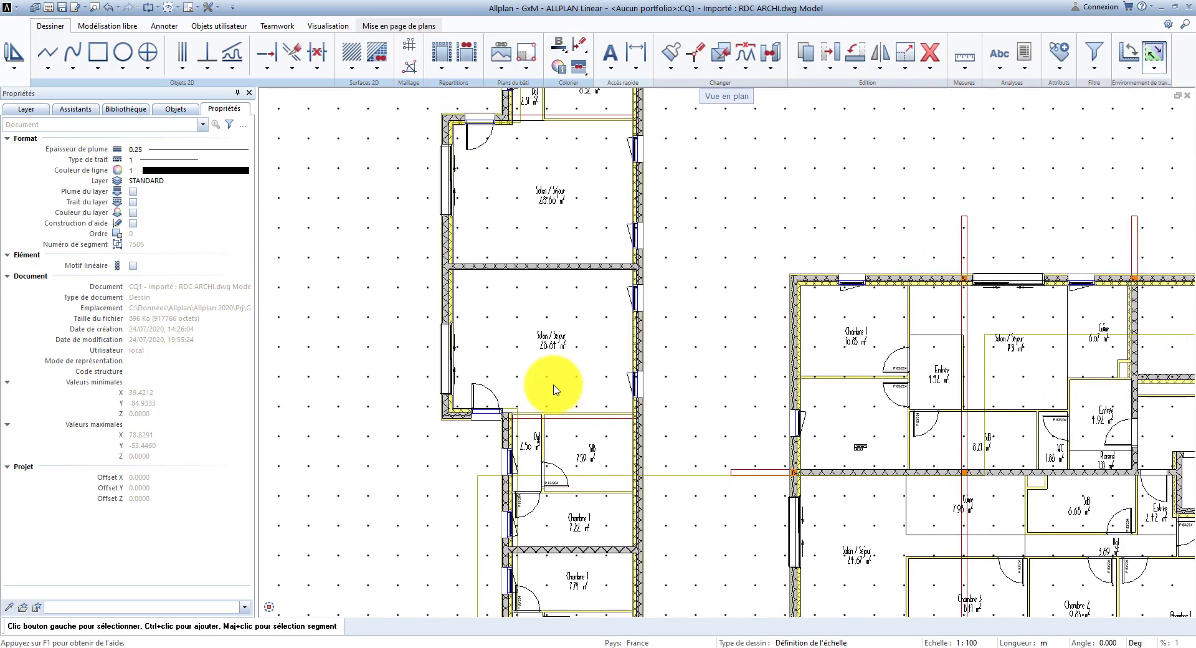
scroll(554, 389, "up", 3)
left_click(496, 395)
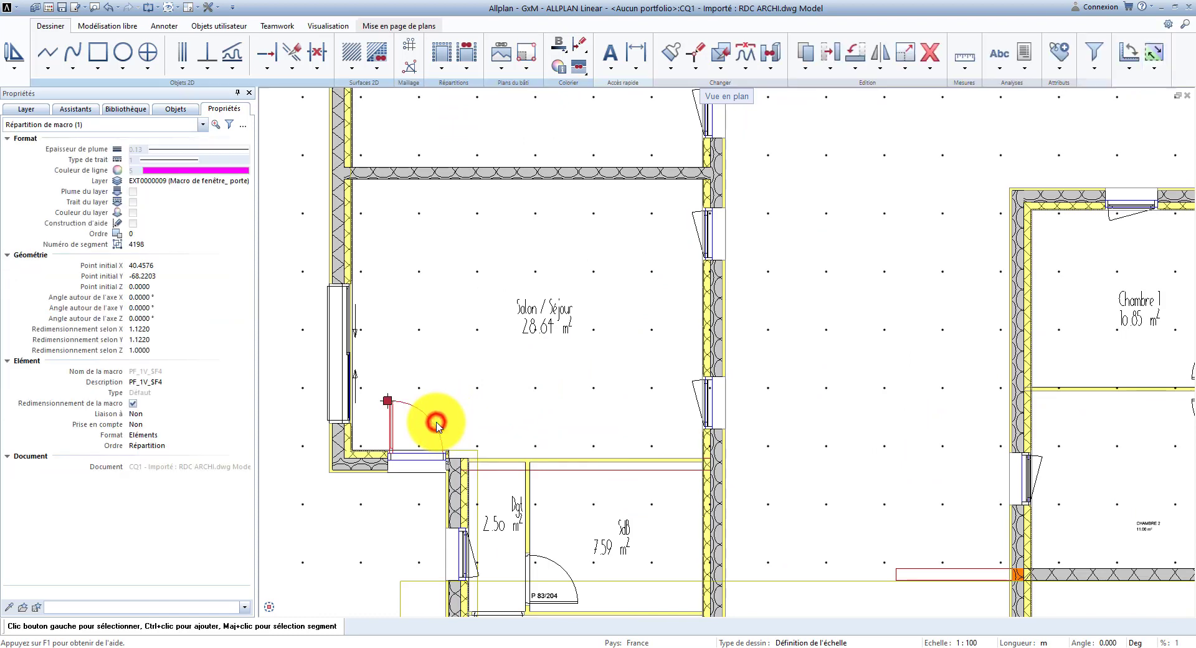
Review the full layer hierarchy, expanding the RDC ARCHI.dwg group and collapsing it again
left_click(22, 110)
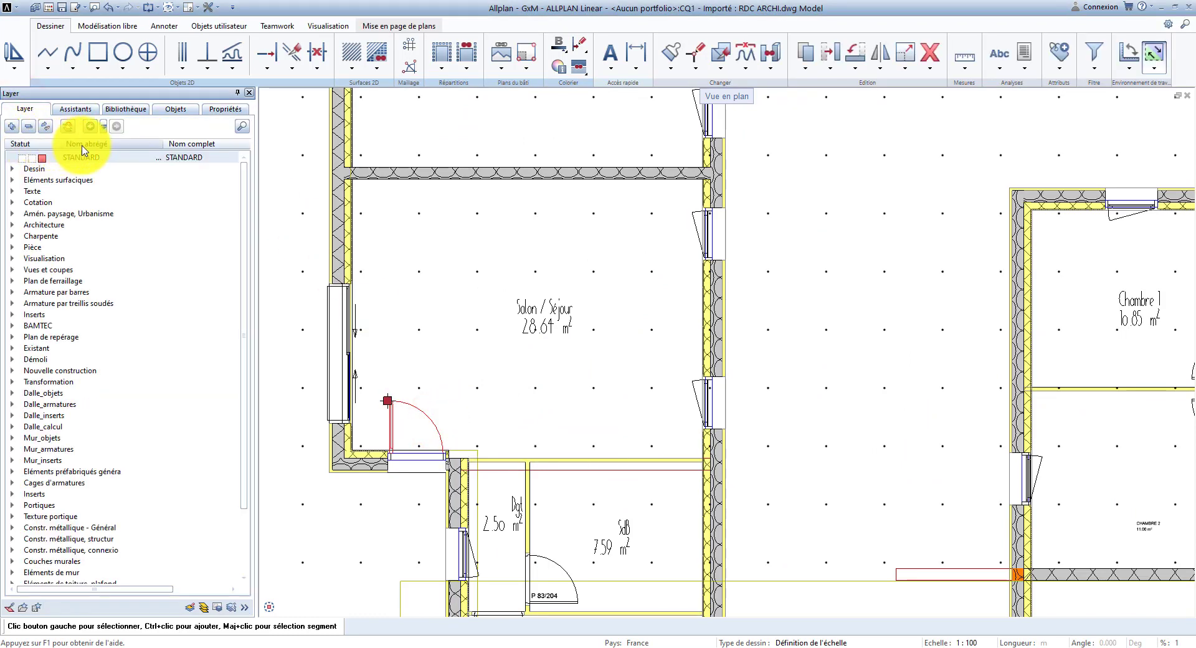
scroll(75, 212, "down", 3)
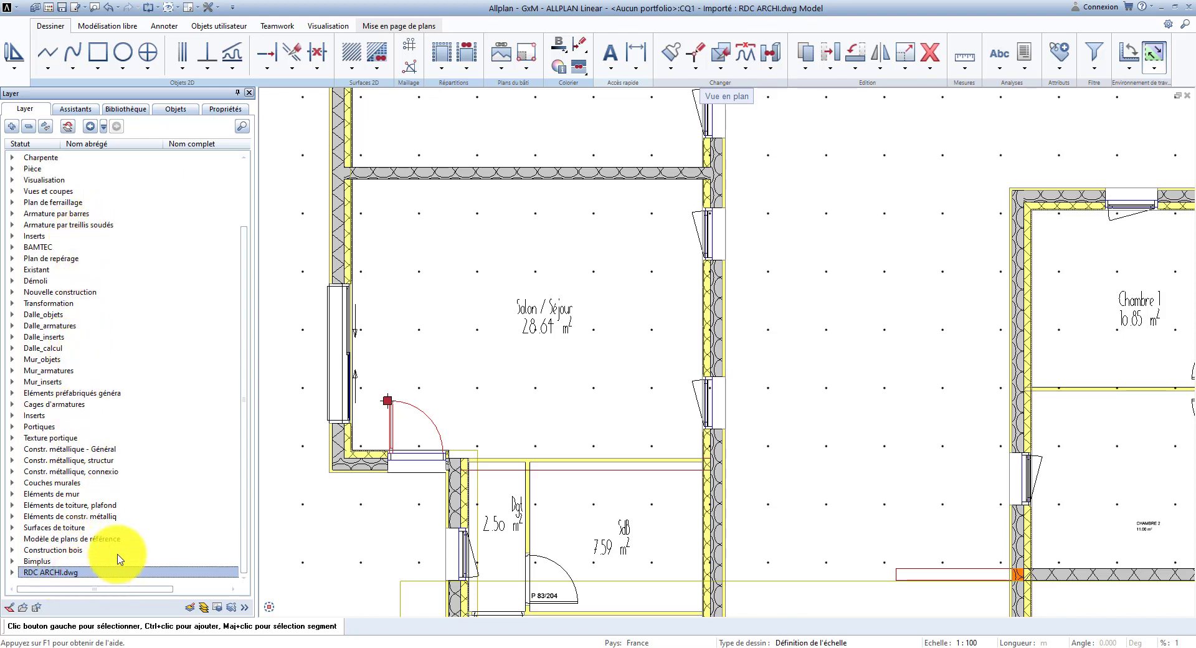
left_click(14, 129)
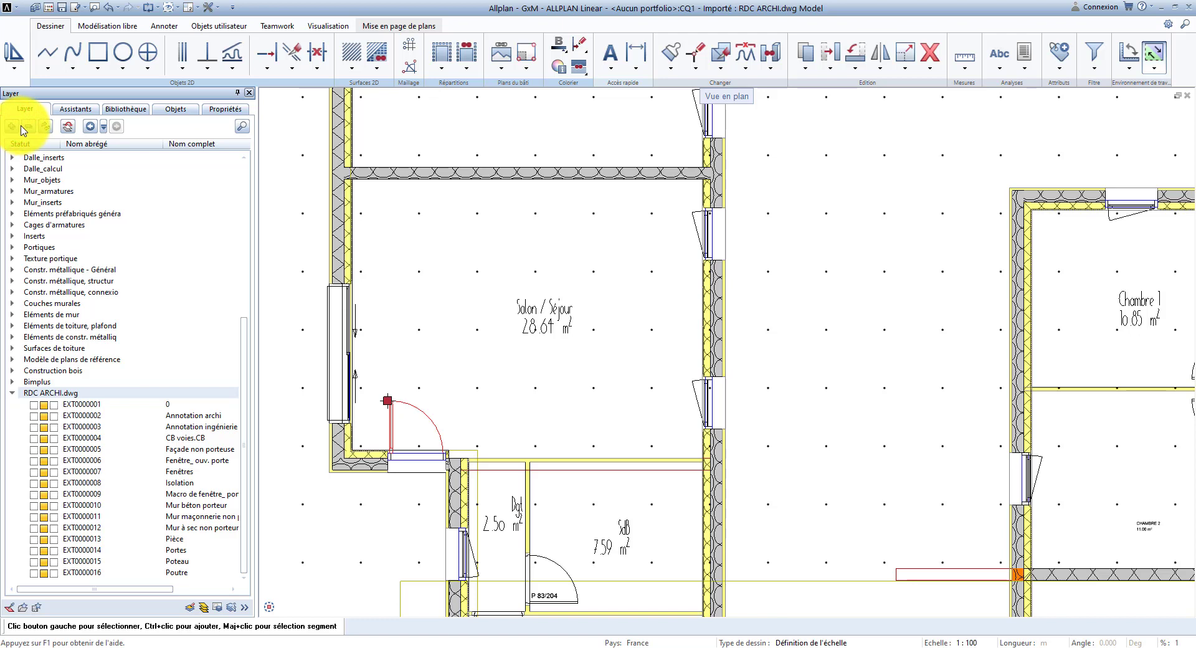
left_click(28, 127)
scroll(53, 180, "up", 8)
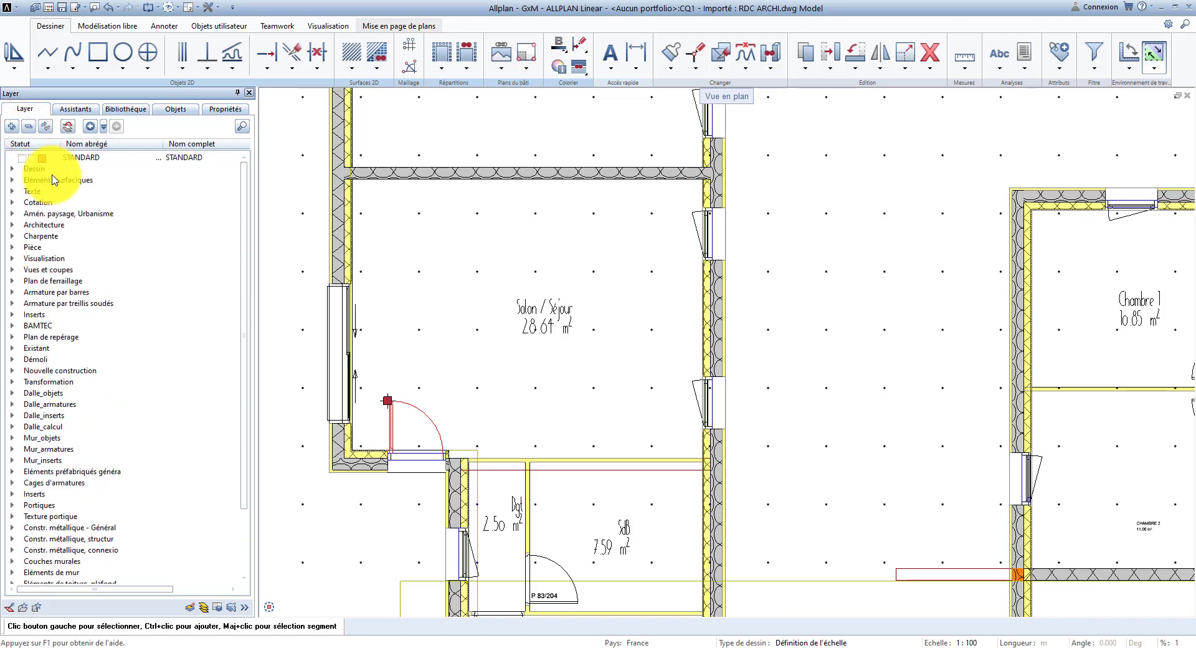
Restrict the layer list to layers existing in the loaded documents and expand the RDC ARCHI.dwg group
right_click(74, 162)
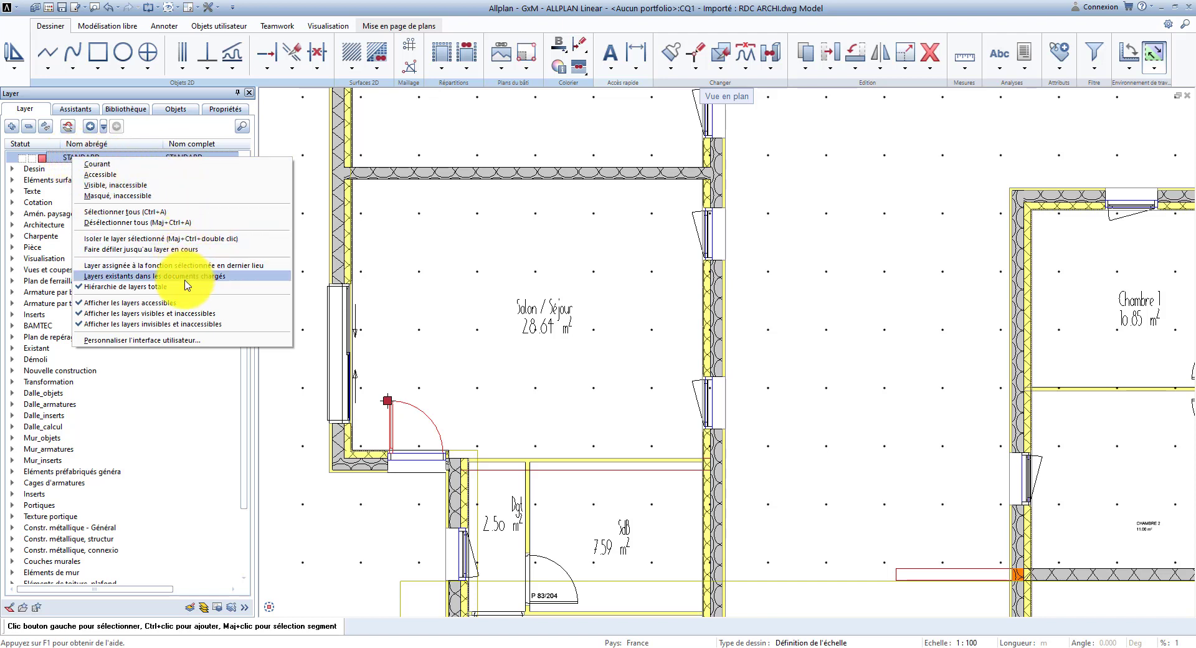
left_click(235, 278)
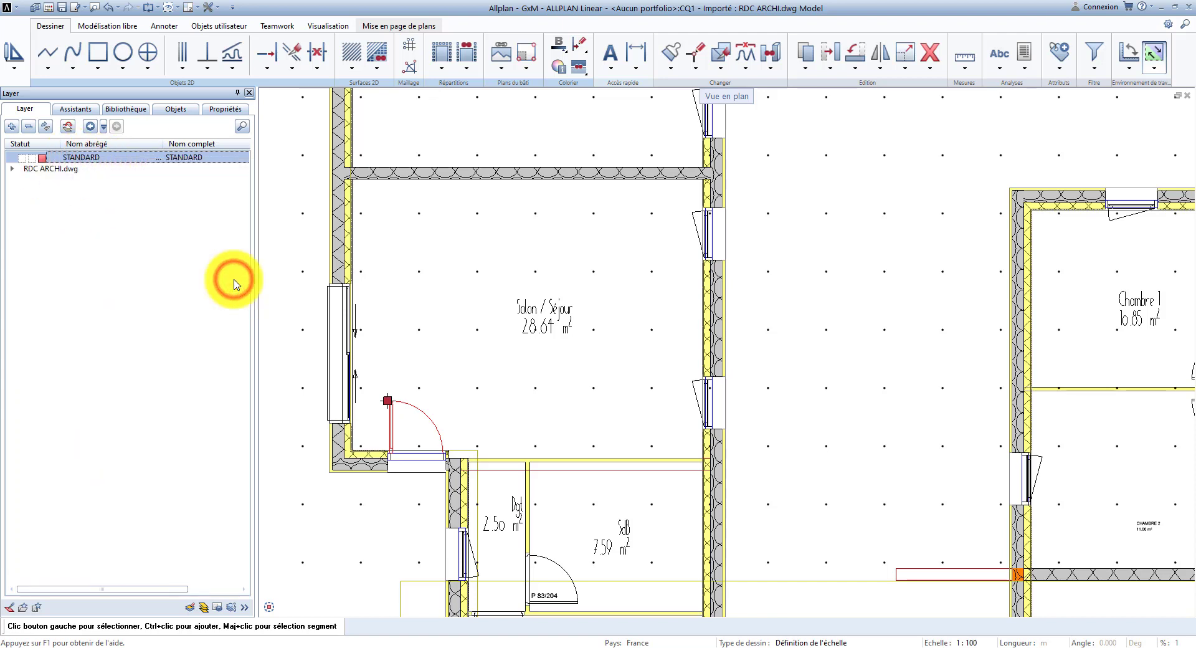
left_click(76, 169)
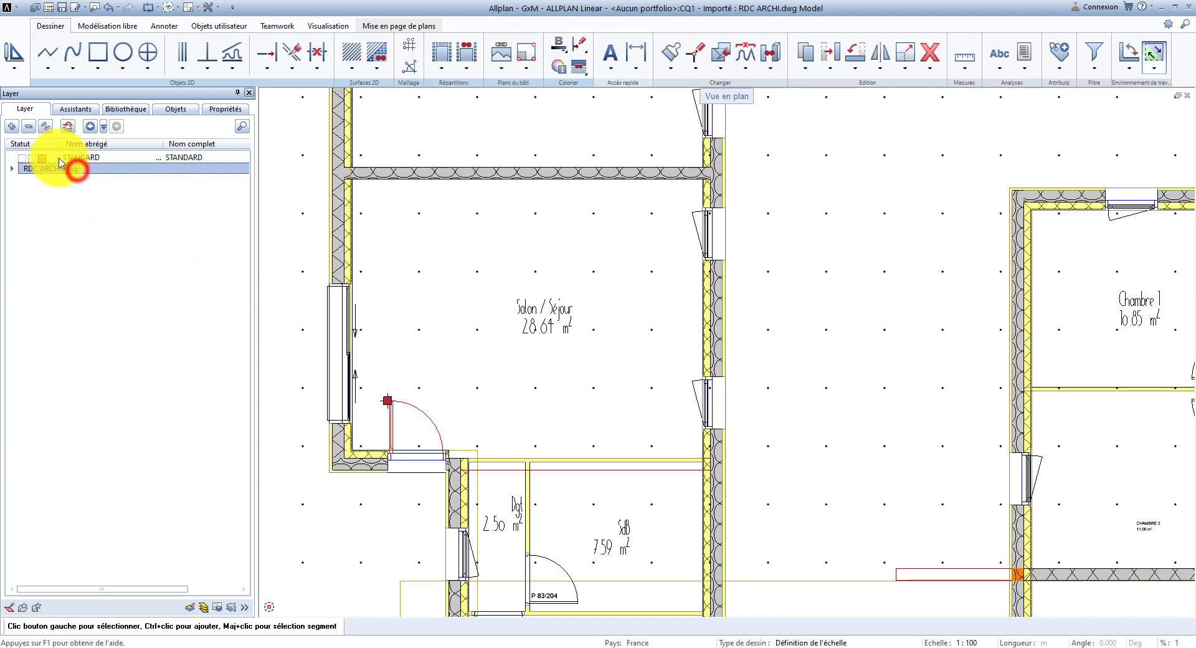
left_click(12, 128)
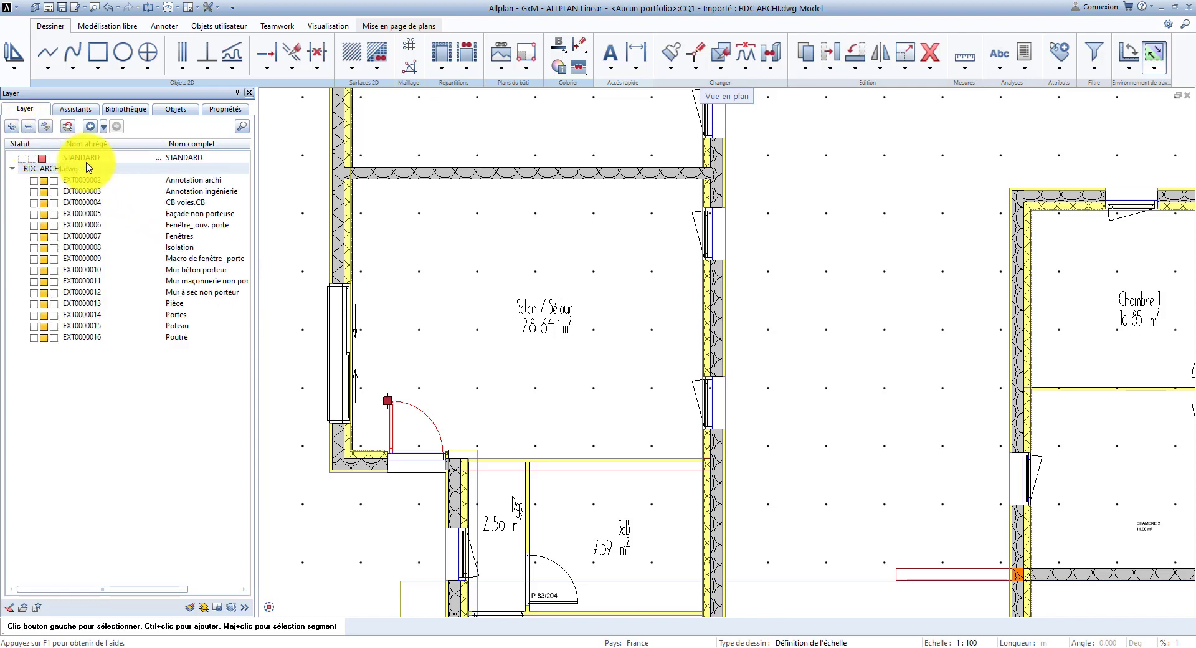
Display the full element information of the Salon / Séjour entrance door and close it
left_click(406, 410)
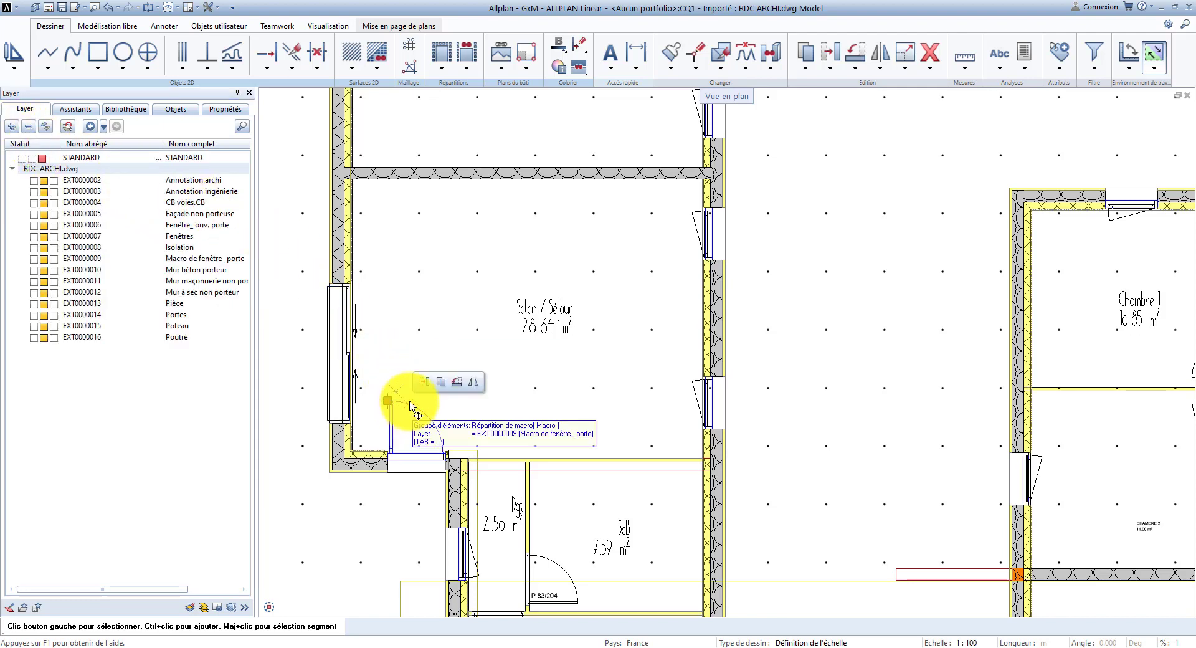
key("Tab")
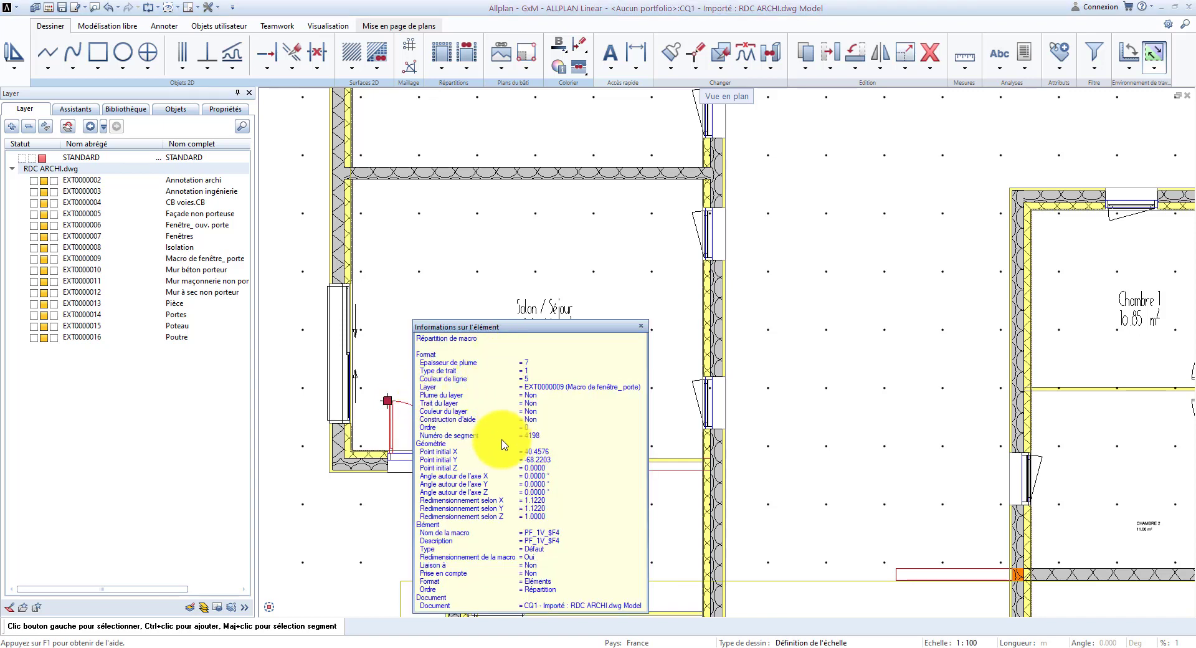
key("Escape")
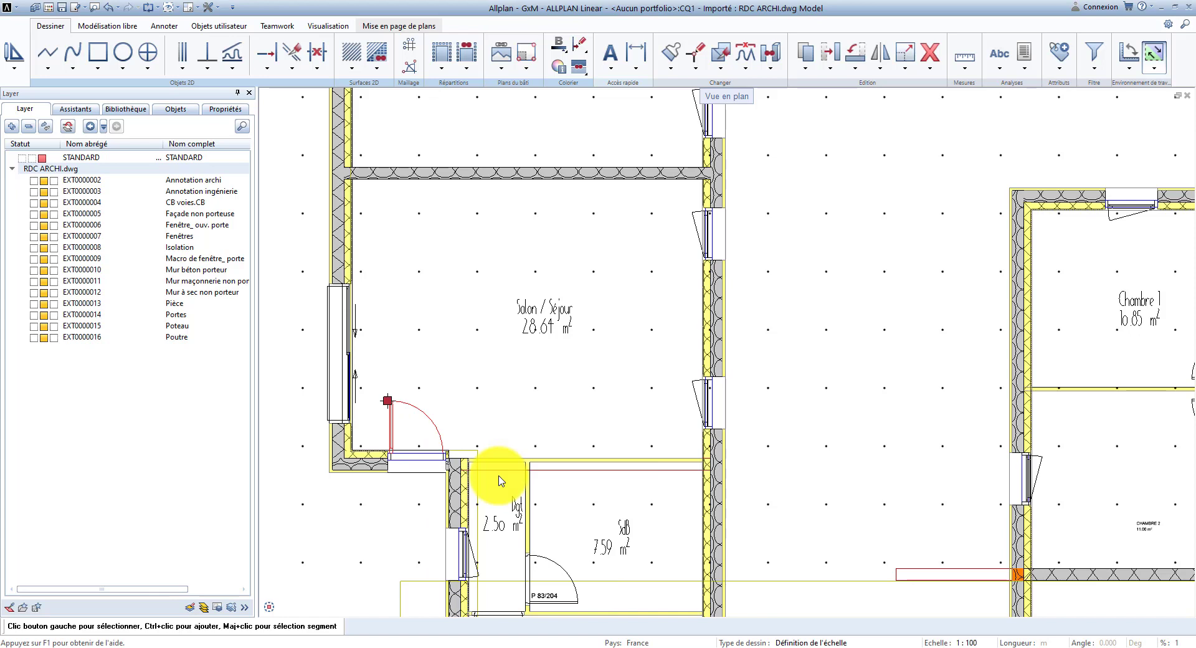
Test the visible and inaccessible states of layer EXT0000009 (Macro de fenêtre_ porte), leaving the layer hidden
left_click(95, 260)
left_click(45, 259)
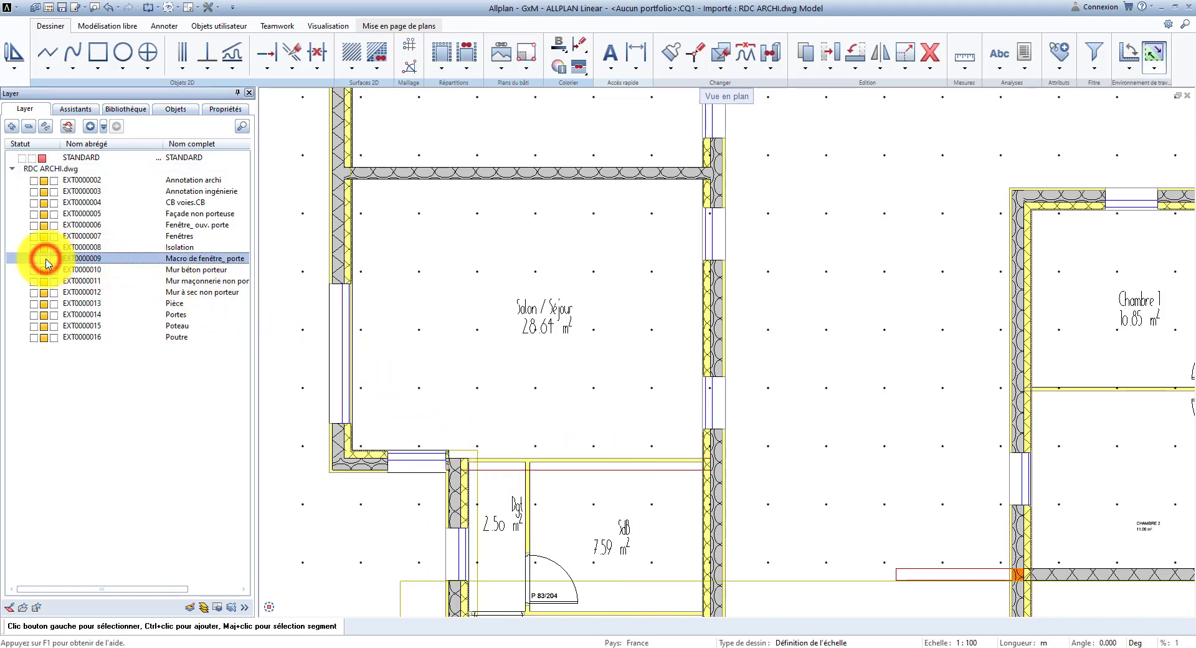
left_click(46, 259)
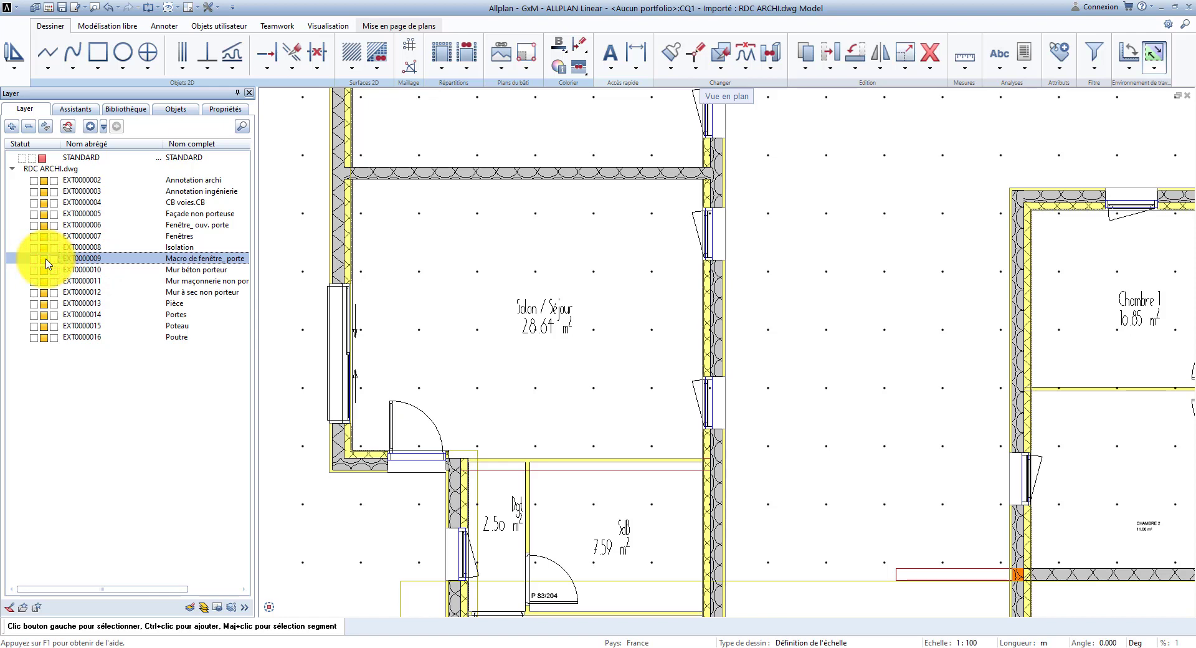
left_click(35, 260)
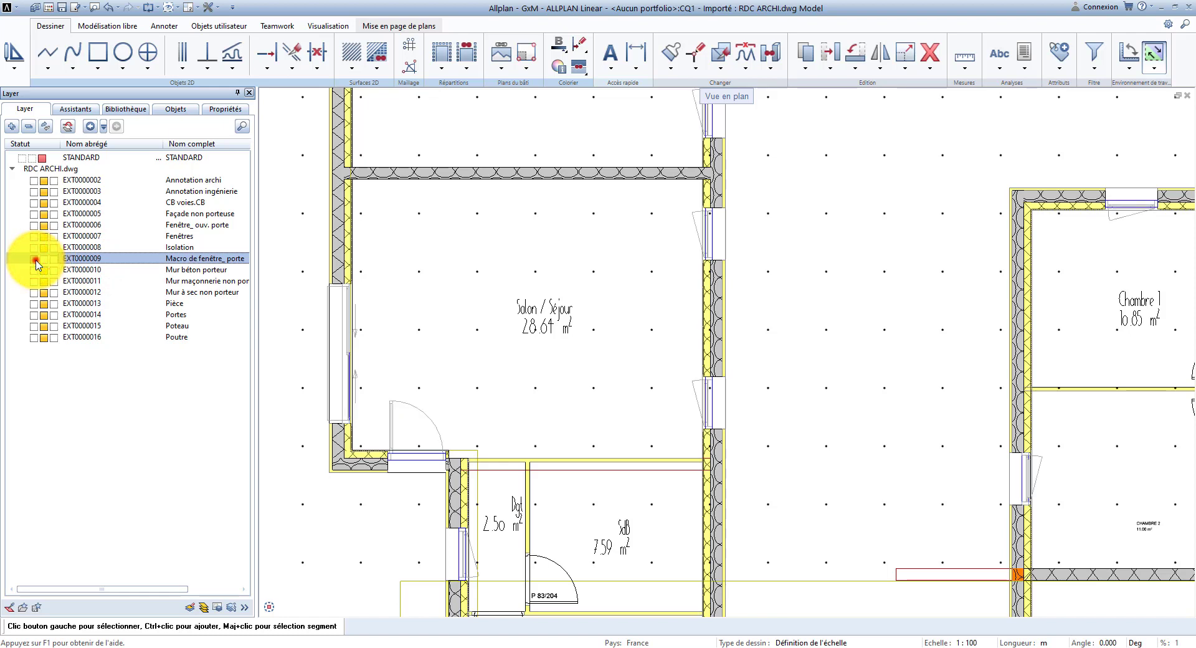
left_click(36, 259)
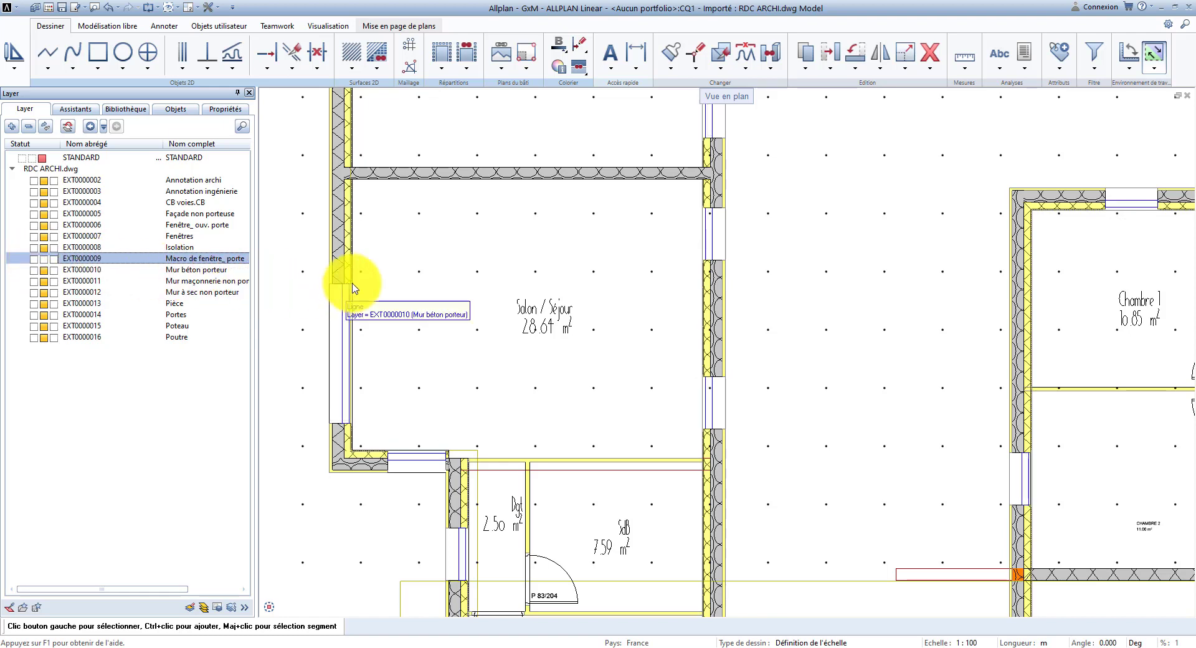
Fill the 28.64 m² Salon / Séjour room with hatching 301 using automatic outline detection
left_click(352, 57)
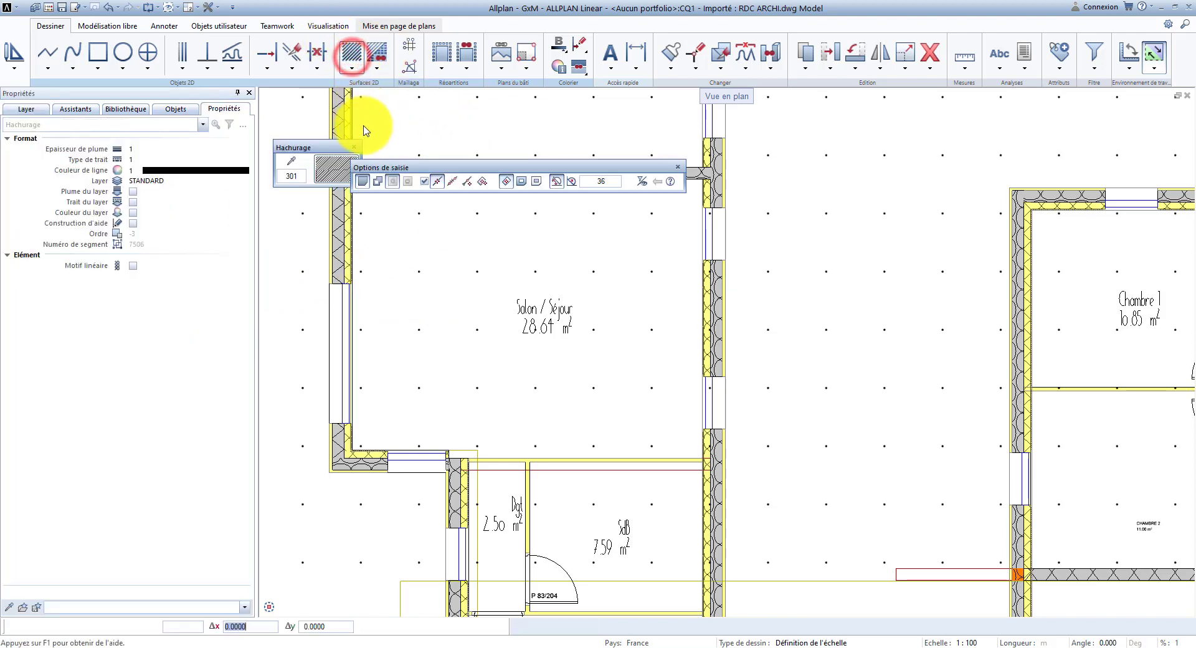
left_click(458, 323)
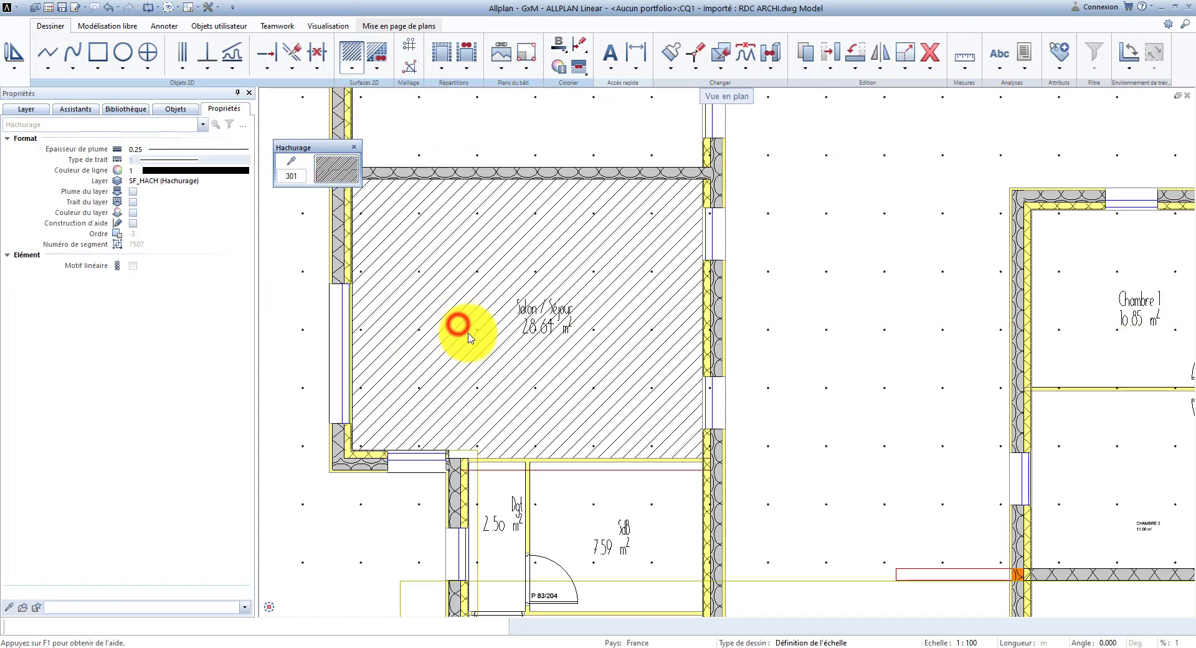
key("Escape")
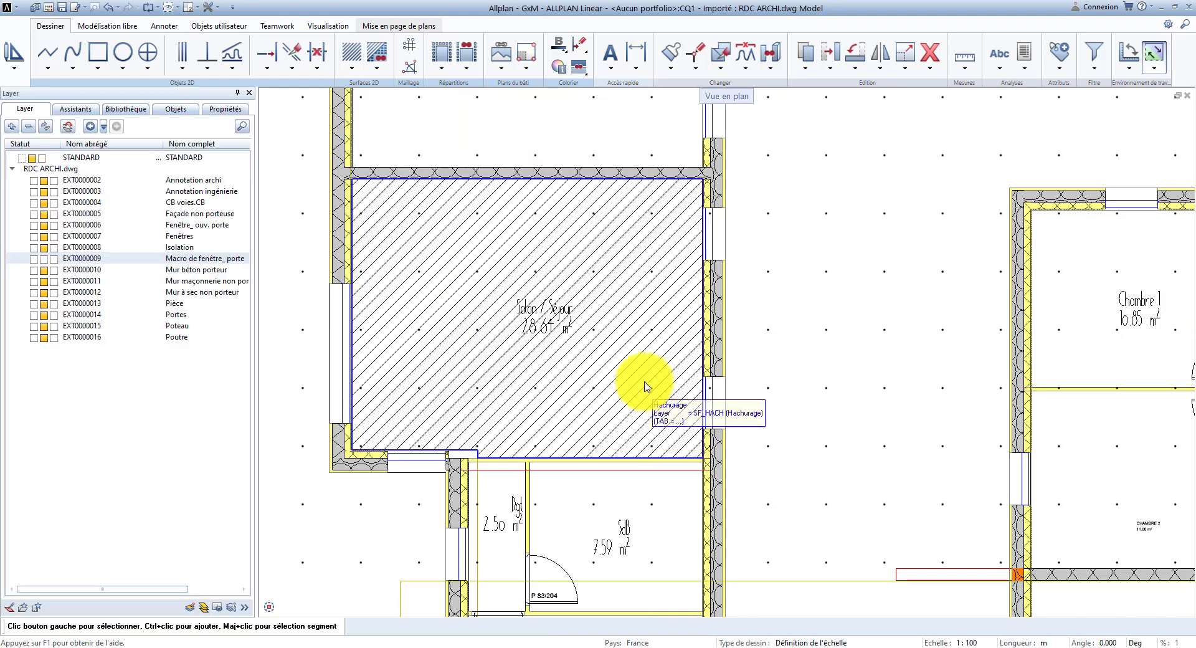
Check the surface area in the properties of the Salon / Séjour hatching, deselect it and return to the layer list
left_click(602, 381)
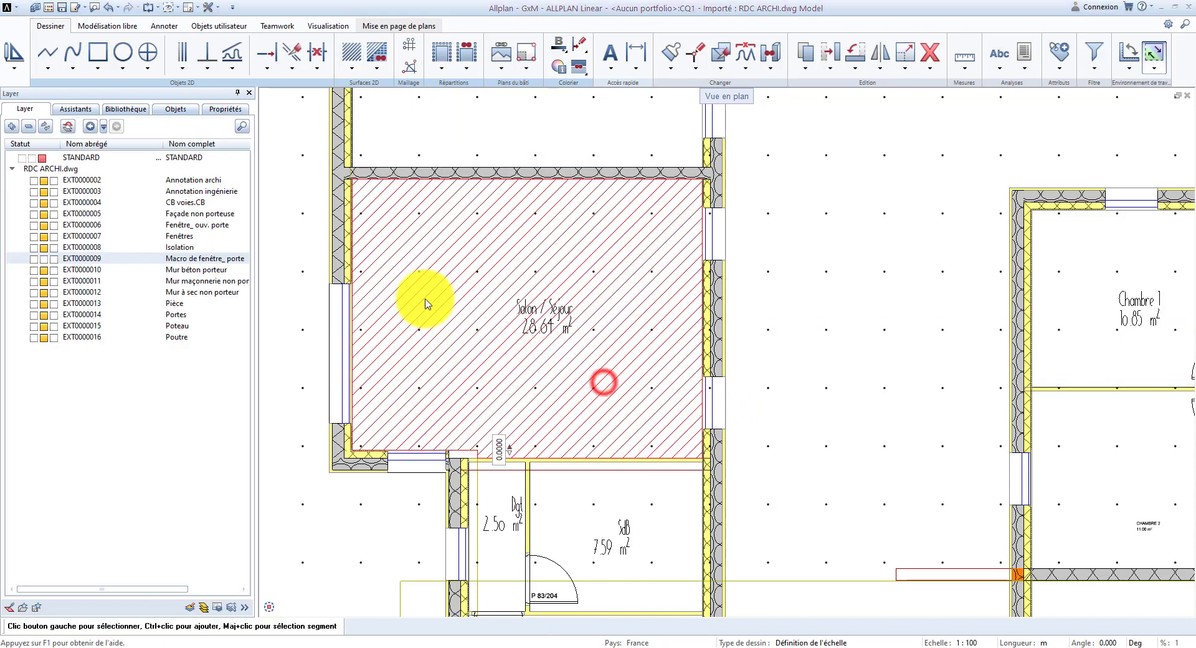
left_click(228, 110)
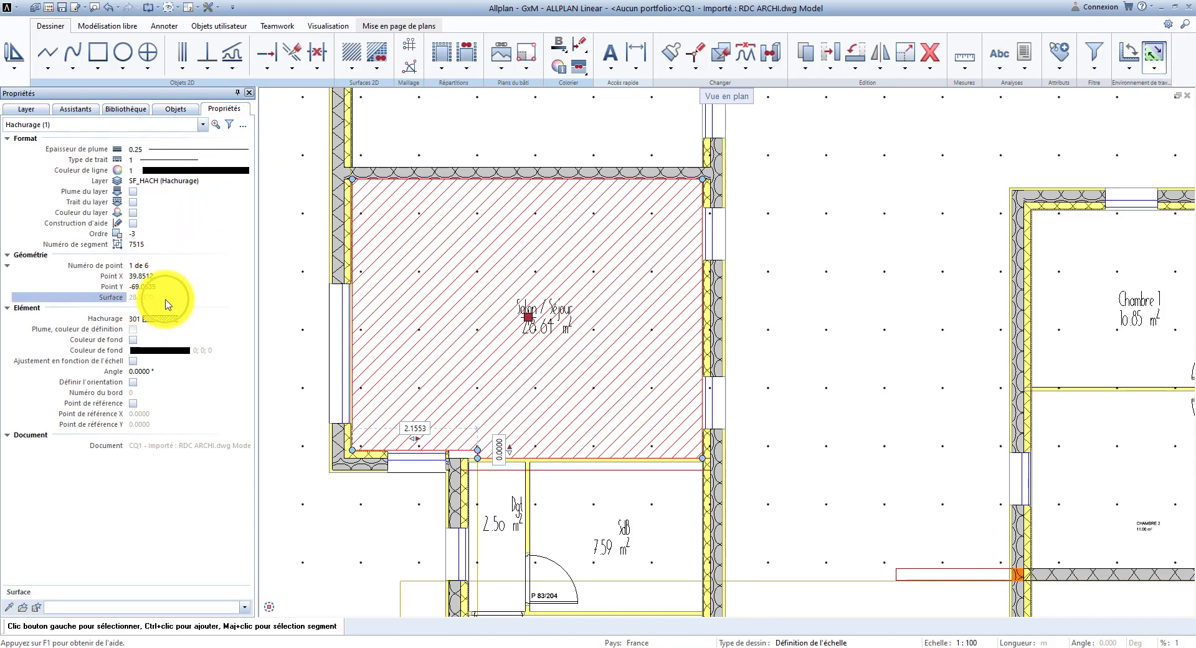
left_click(270, 172)
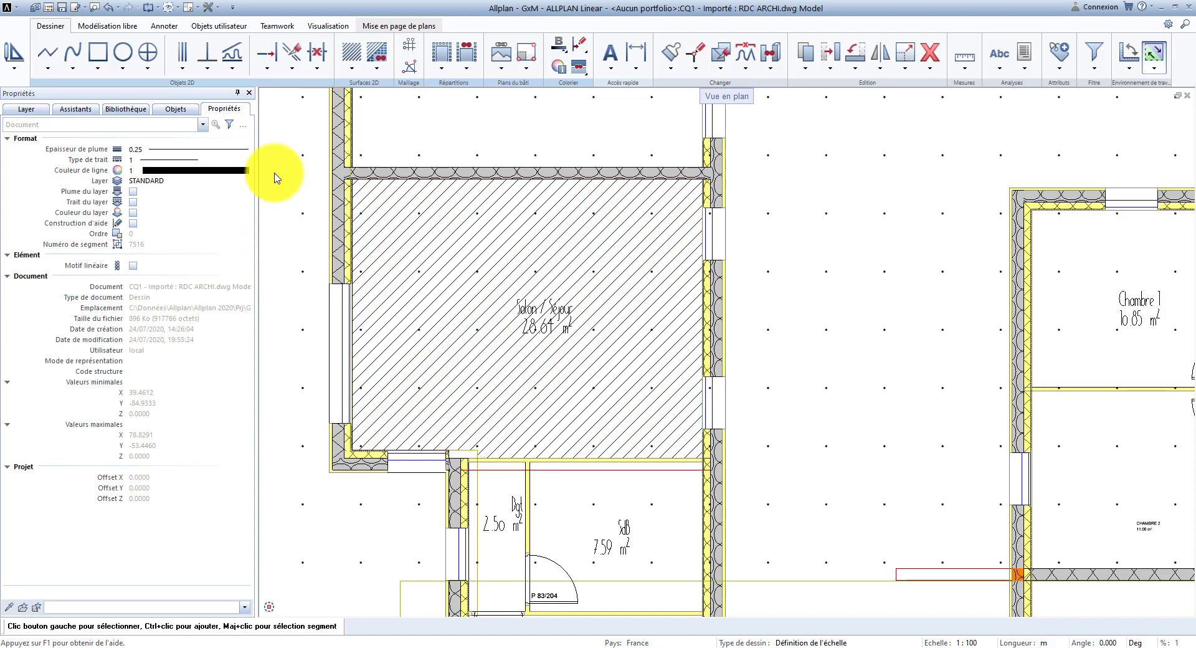
left_click(26, 109)
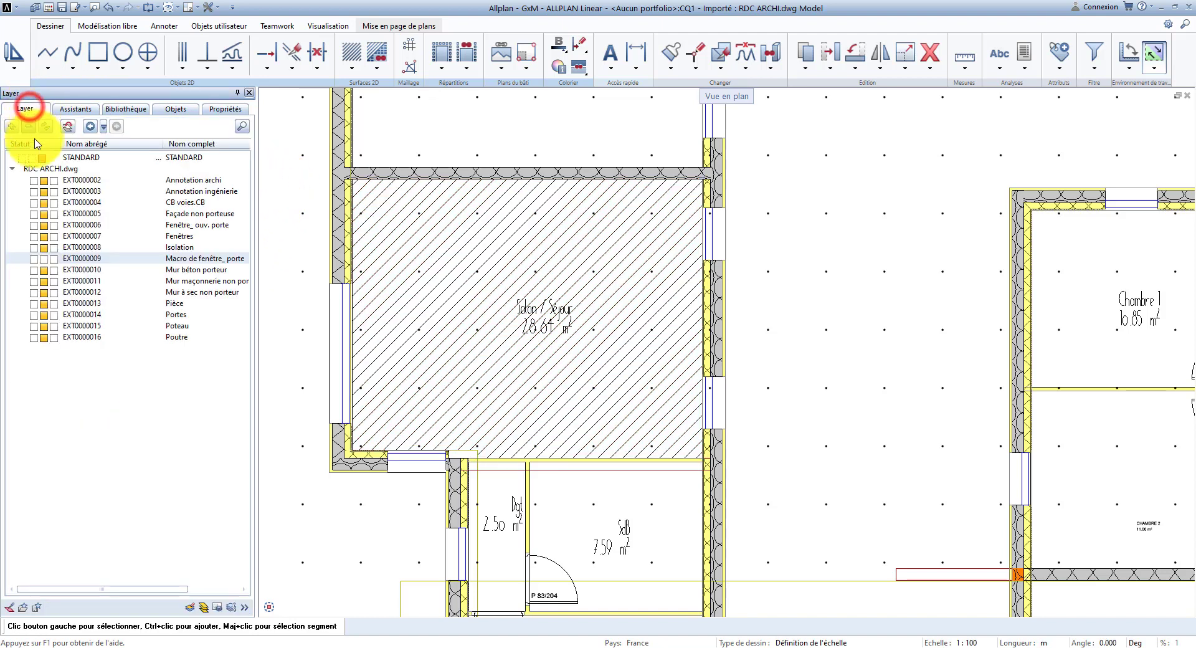
Make layer EXT0000009 (Macro de fenêtre_ porte) visible again and check the doors and windows across the whole floor plan
left_click(48, 262)
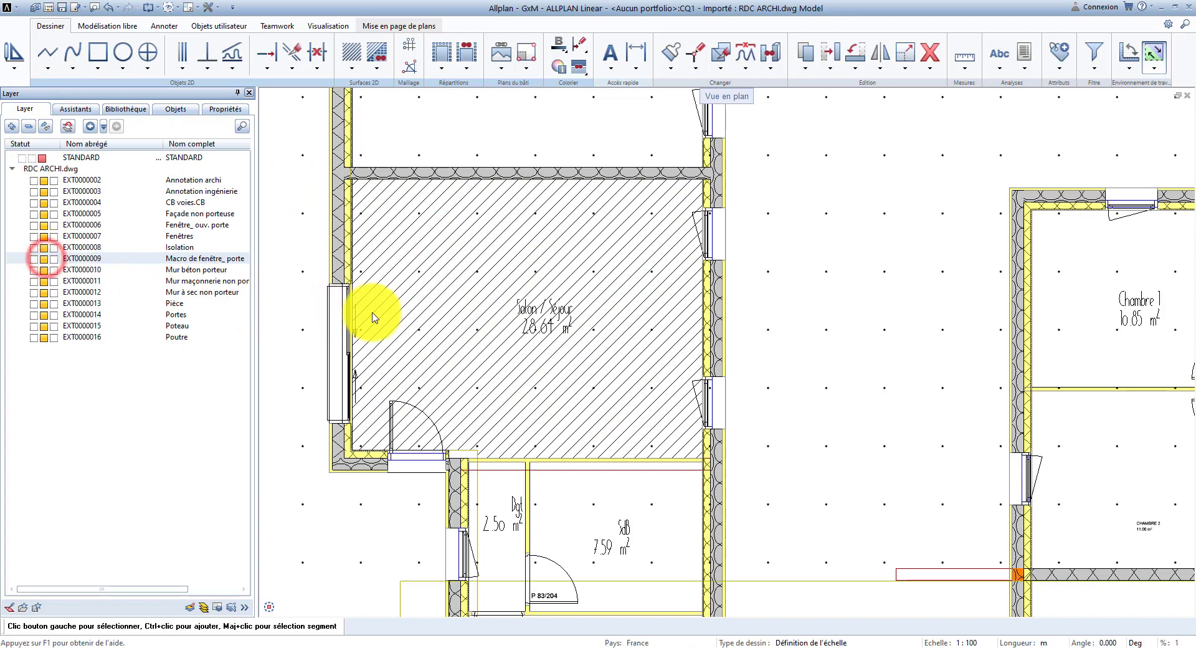
scroll(405, 313, "down", 3)
scroll(418, 331, "down", 2)
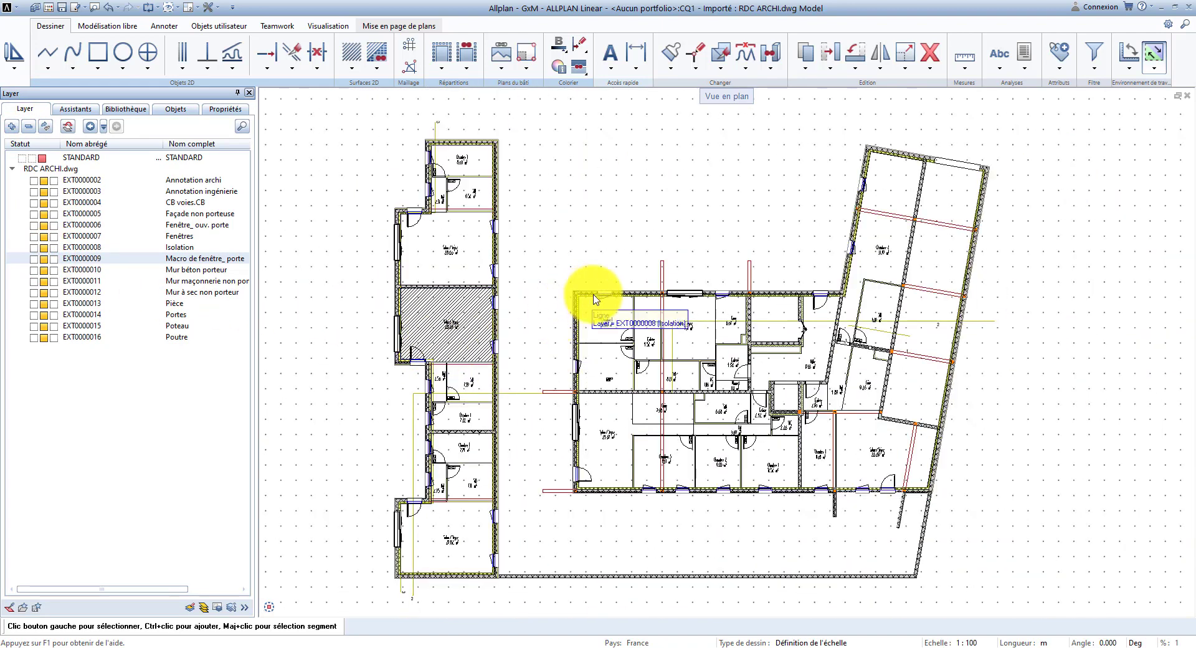
scroll(594, 309, "down", 1)
scroll(526, 416, "up", 1)
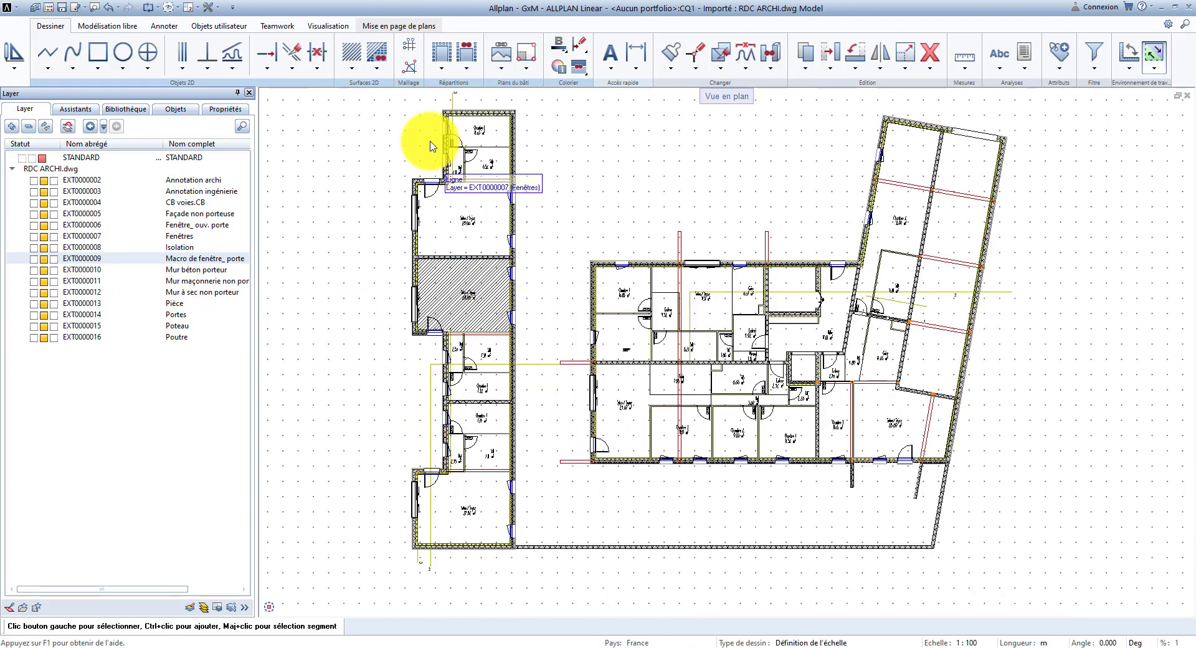
Switch to the plan layout and configure its page with the A3 format
left_click(396, 28)
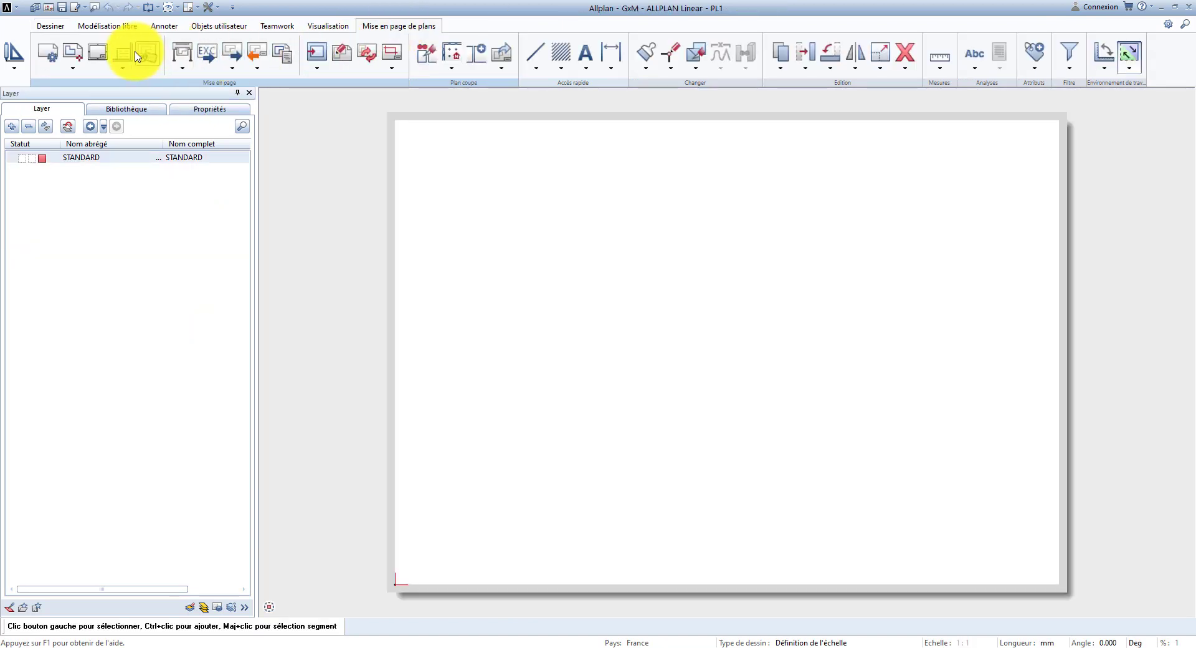
left_click(46, 51)
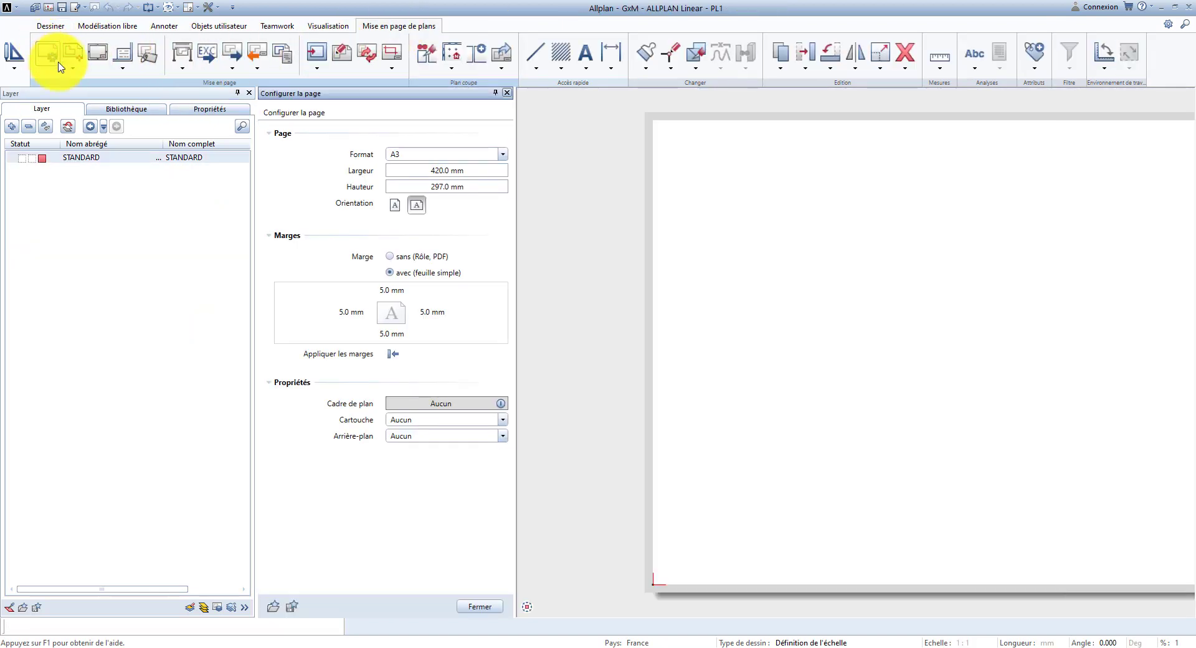
left_click(502, 154)
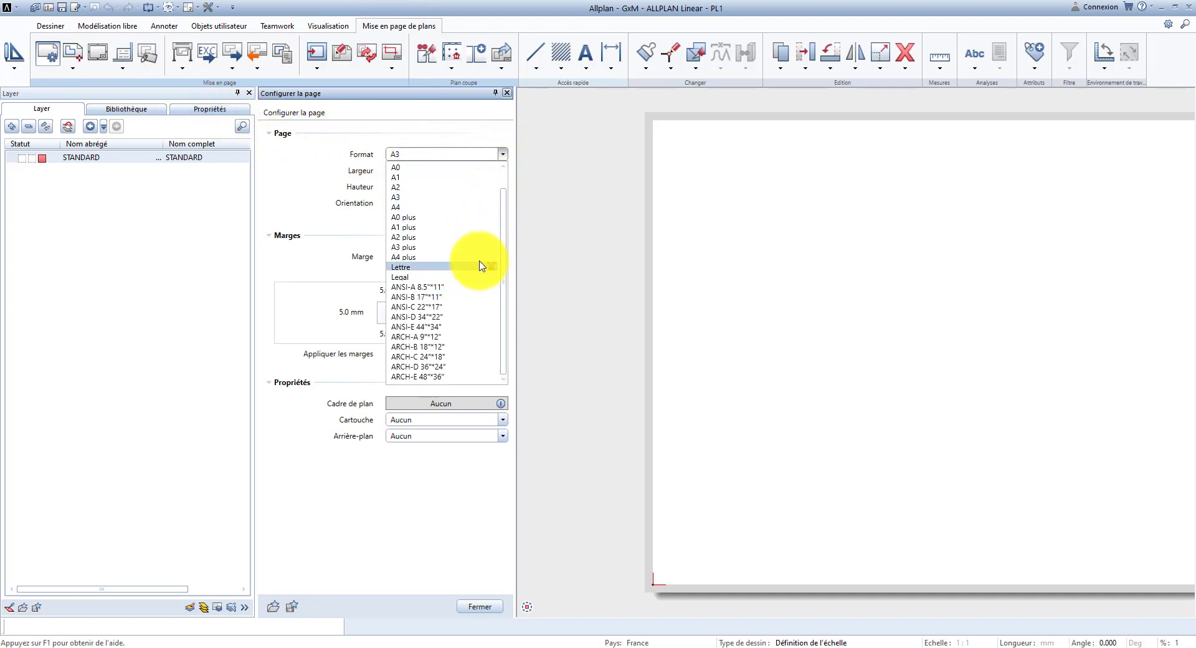
left_click(485, 197)
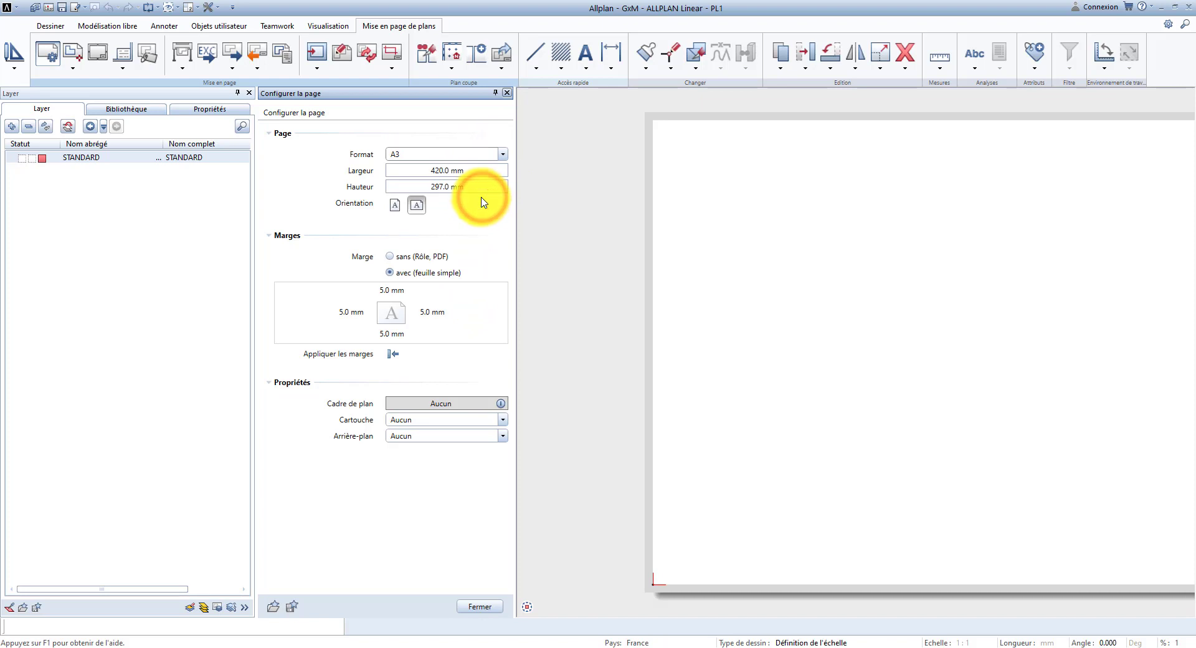
left_click(479, 606)
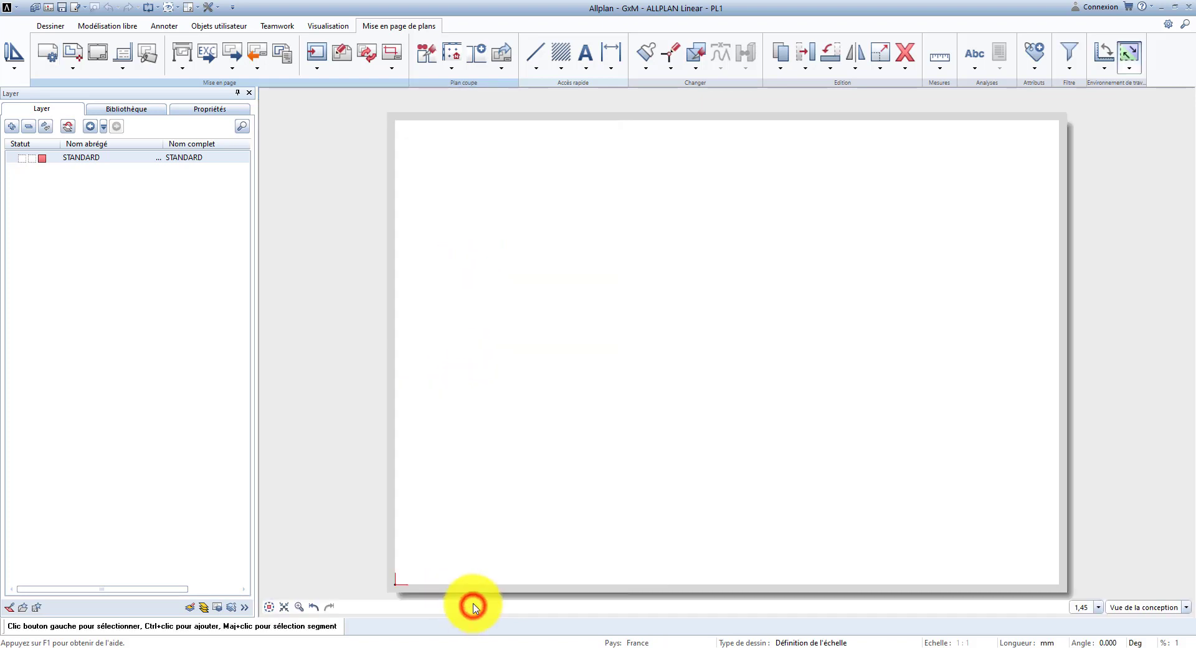
Place the imported RDC ARCHI.dwg drawing on the A3 page as a plan element at scale 1:200
left_click(395, 61)
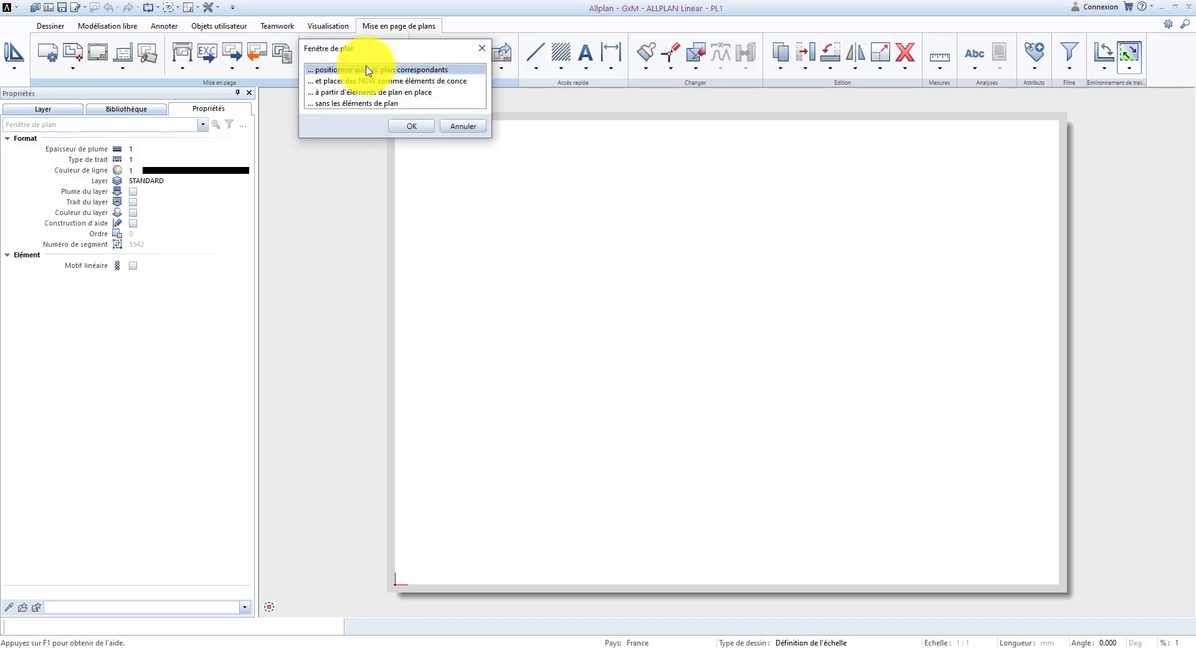
left_click(413, 127)
left_click(412, 179)
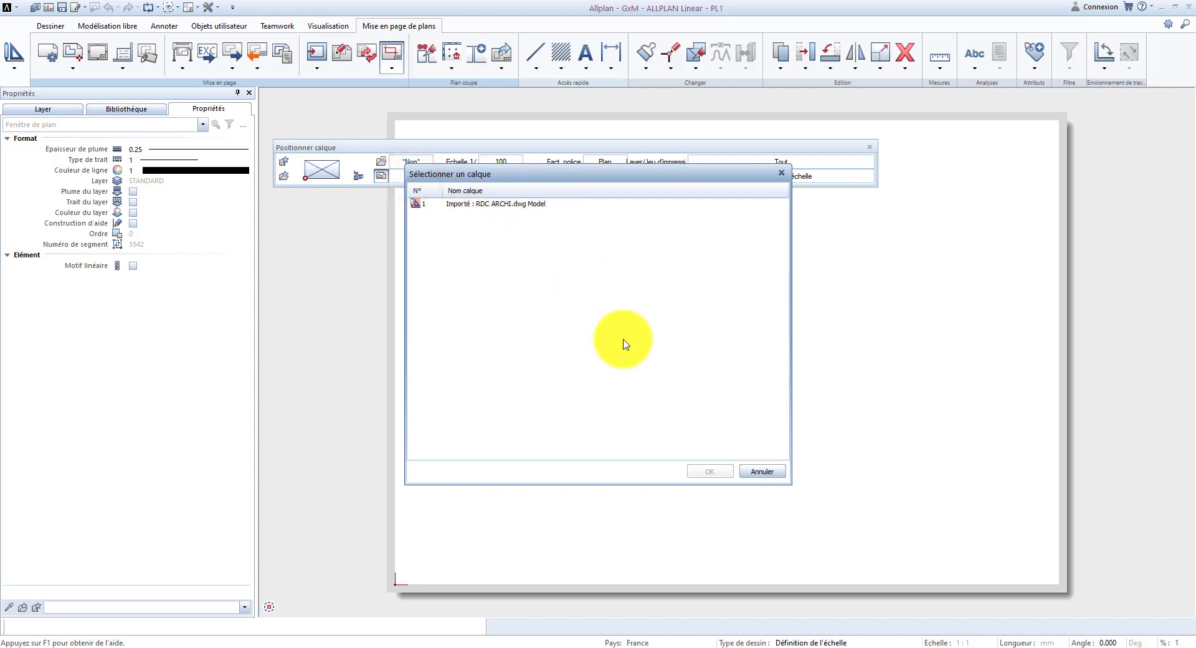
left_click(754, 473)
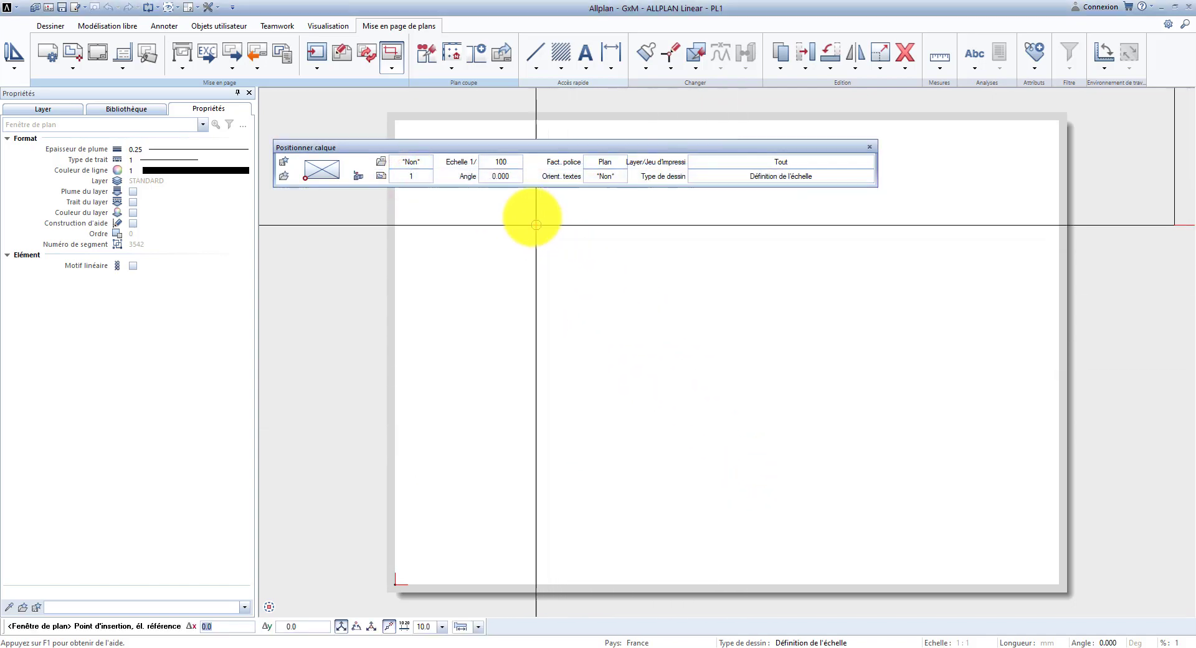
scroll(457, 416, "down", 3)
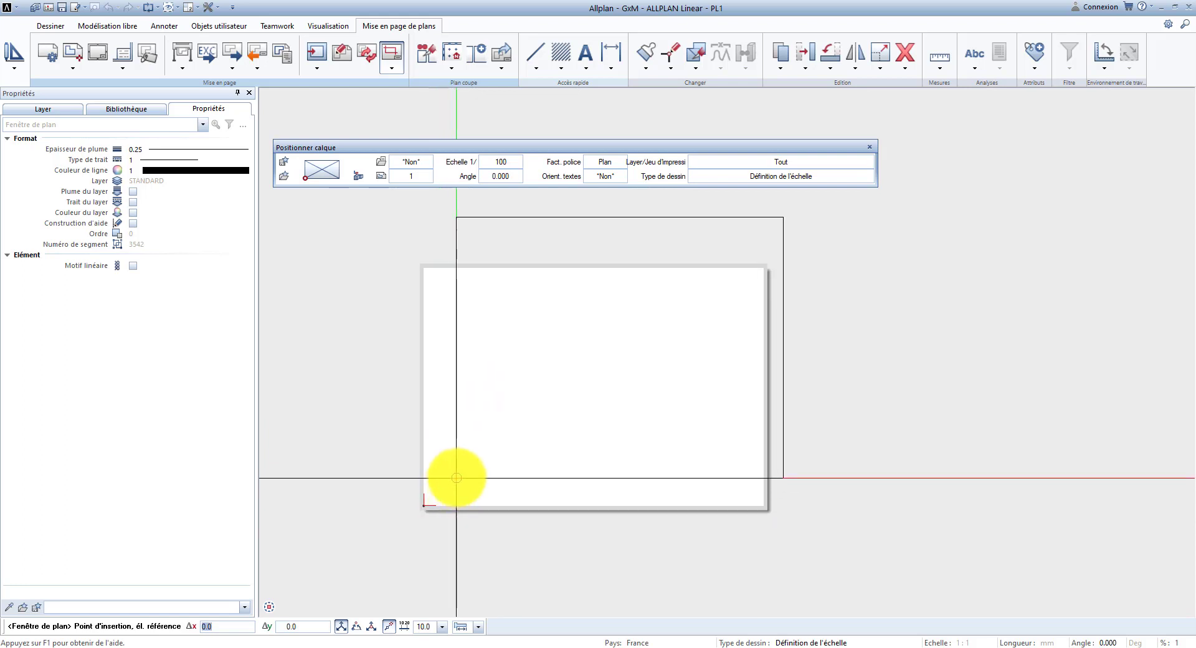
left_click(504, 163)
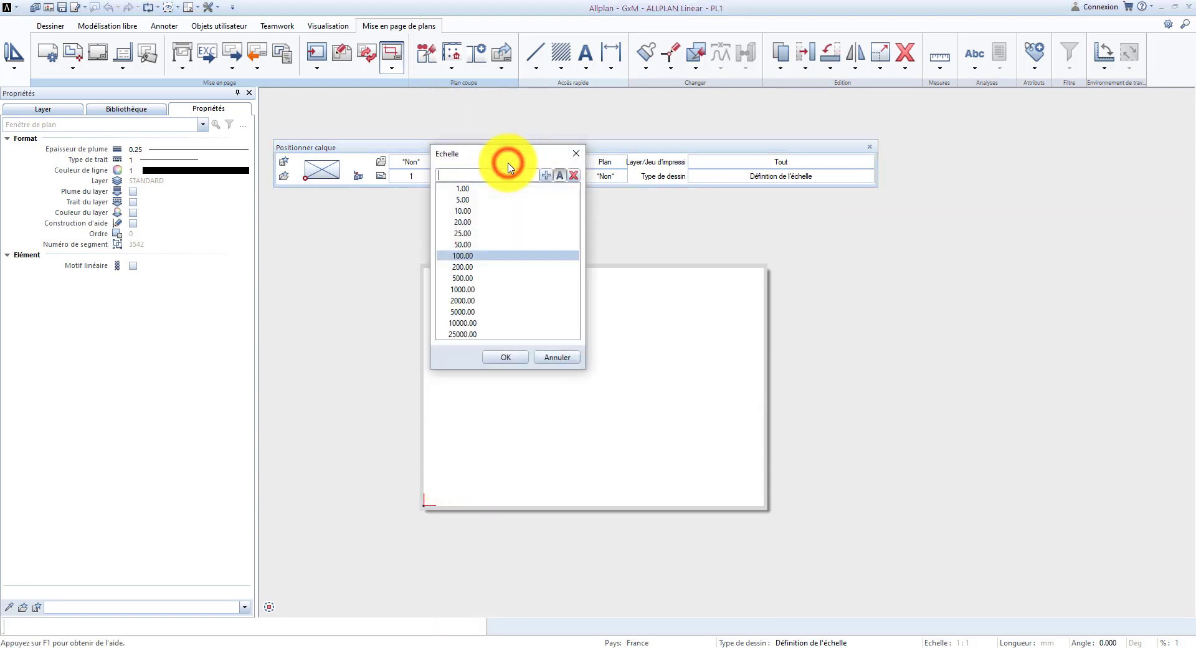
double_click(477, 267)
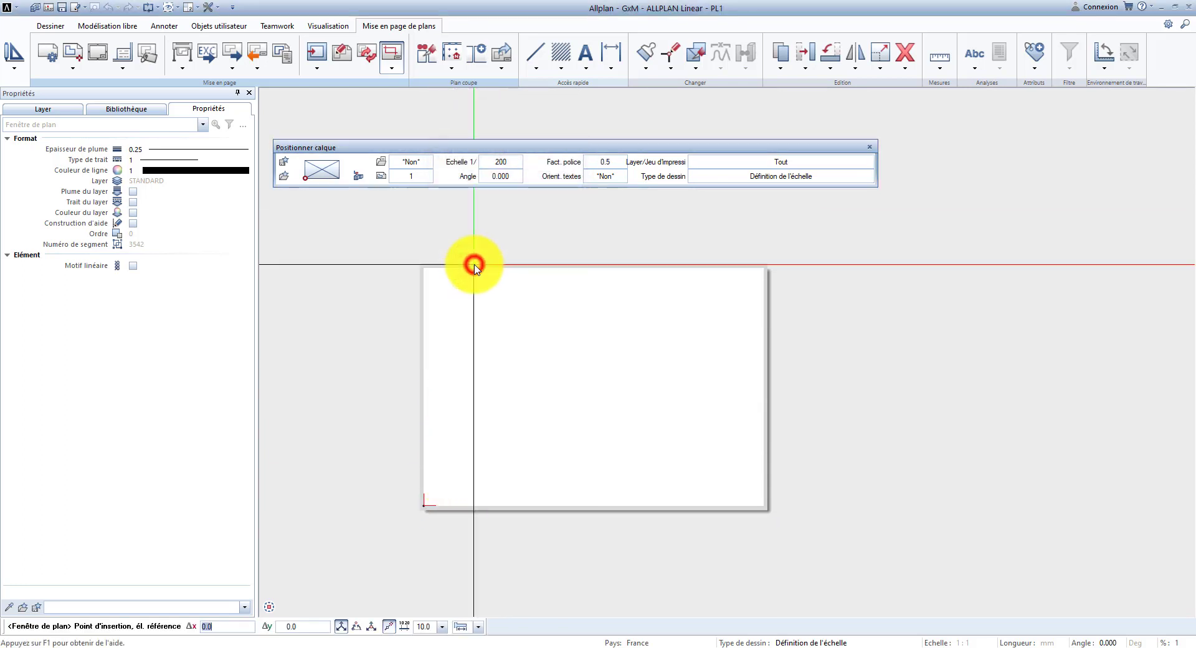
left_click(497, 439)
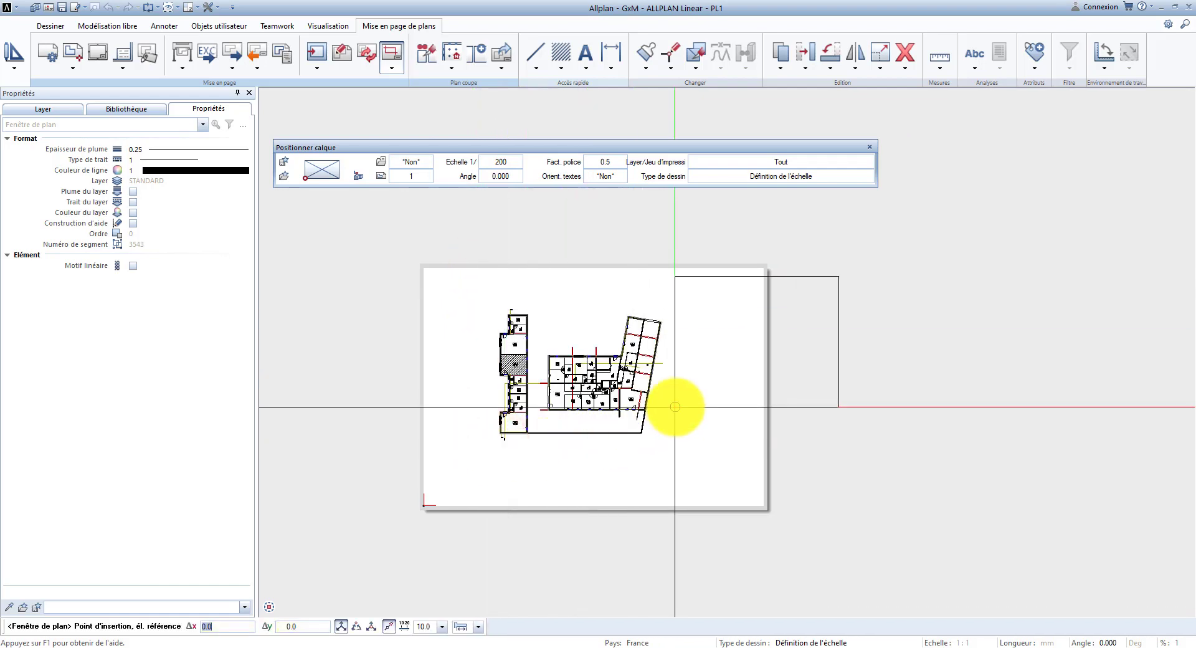
key("Escape")
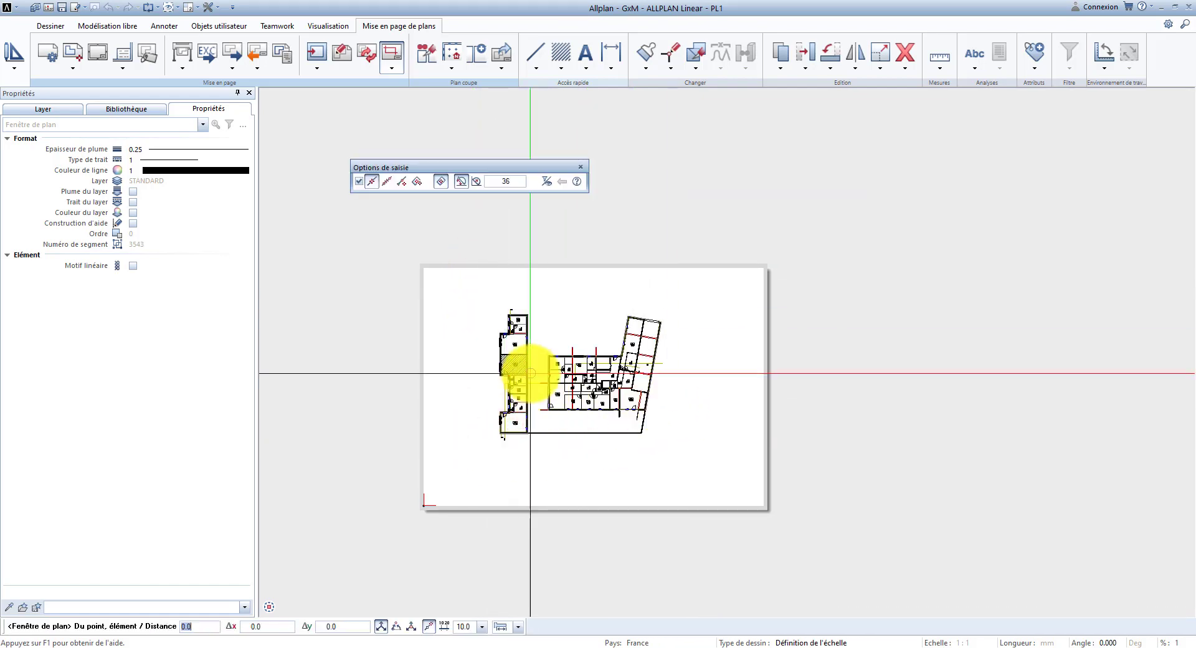
scroll(531, 372, "up", 3)
key("Escape")
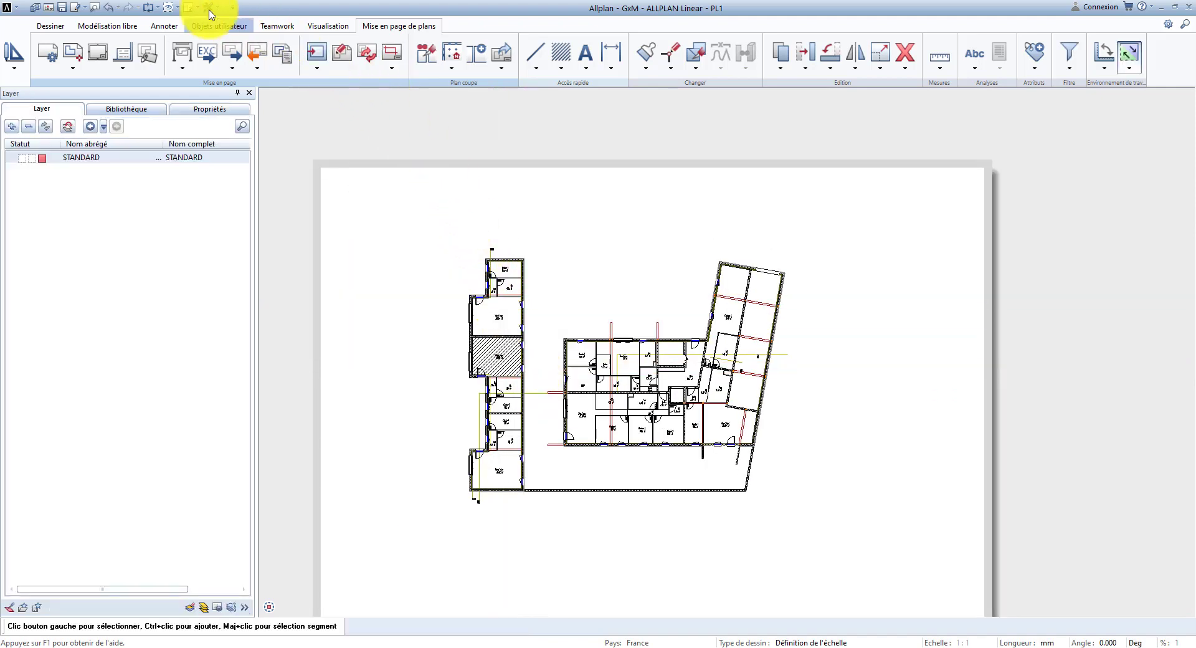
Turn on the frame of the plan element / plan window in the screen representation settings
left_click(200, 8)
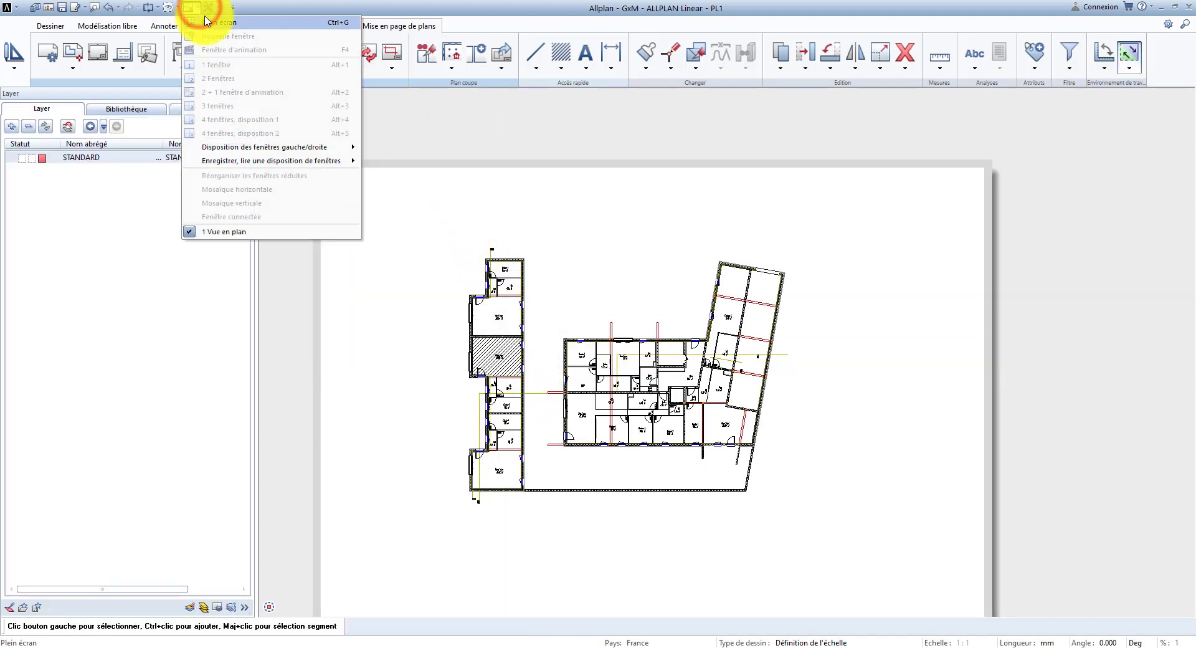
left_click(168, 8)
left_click(169, 8)
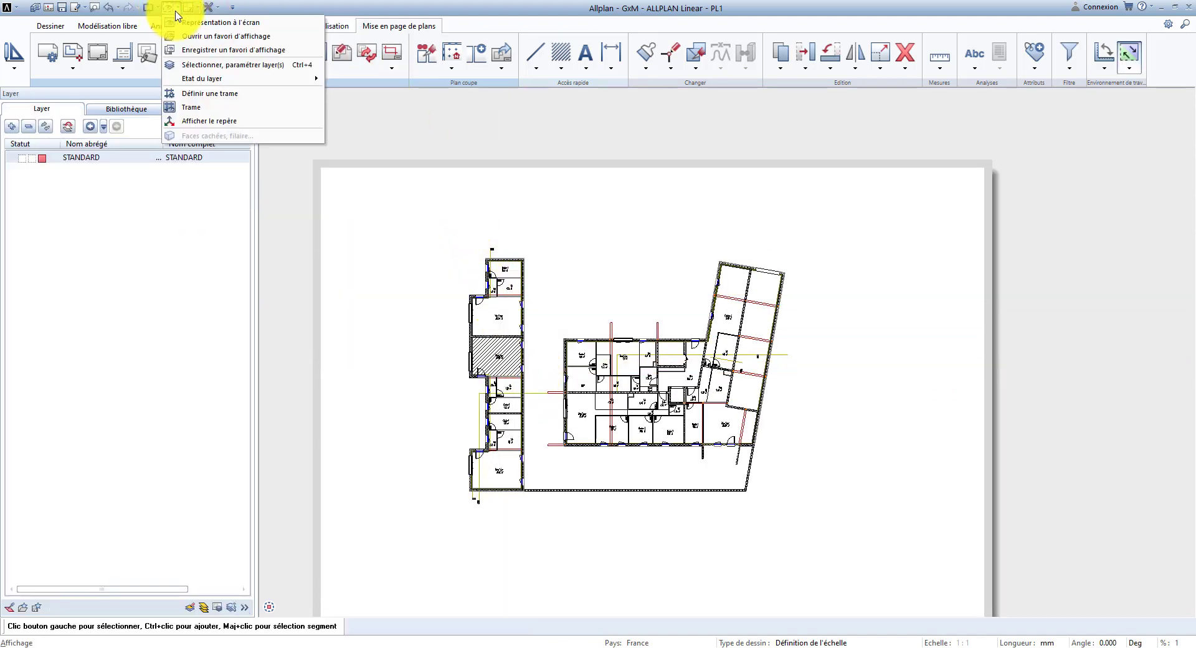
left_click(282, 22)
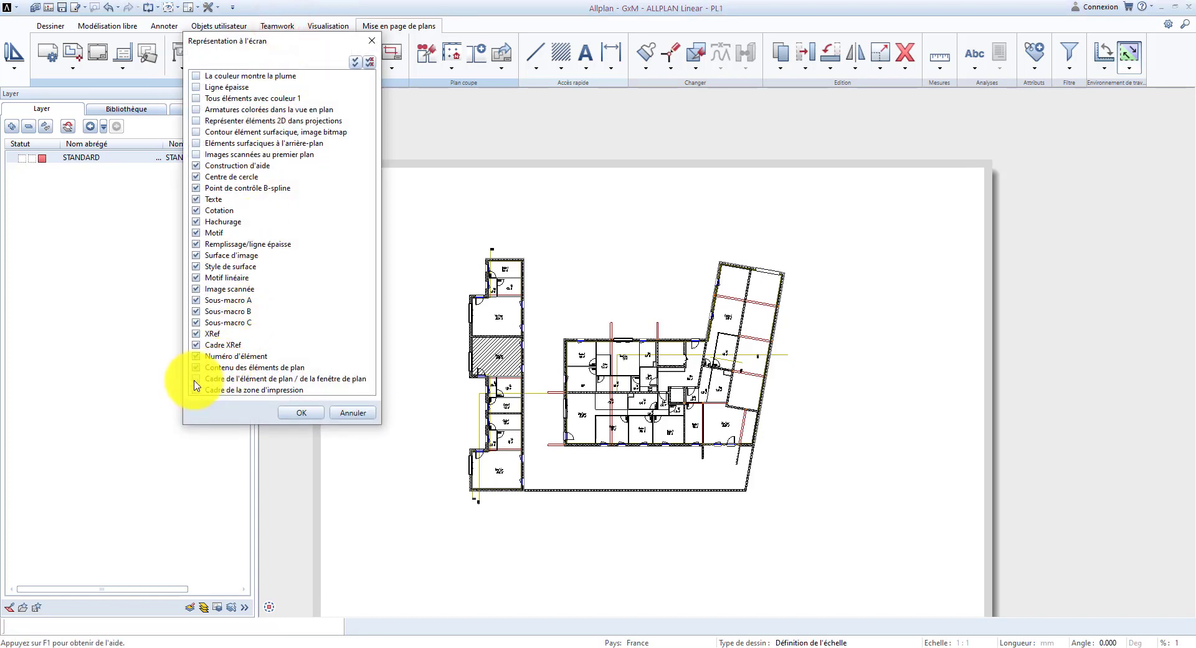
left_click(302, 413)
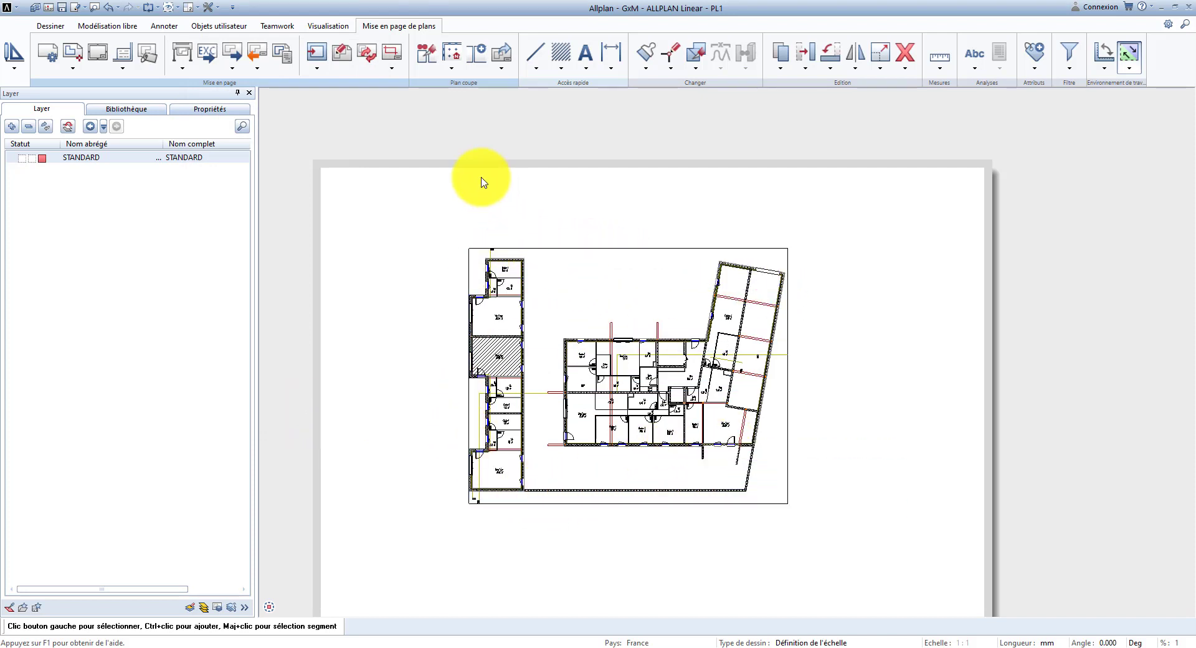
Turn off the plan element / plan window frame in the screen representation settings and view the whole page
left_click(182, 8)
left_click(183, 23)
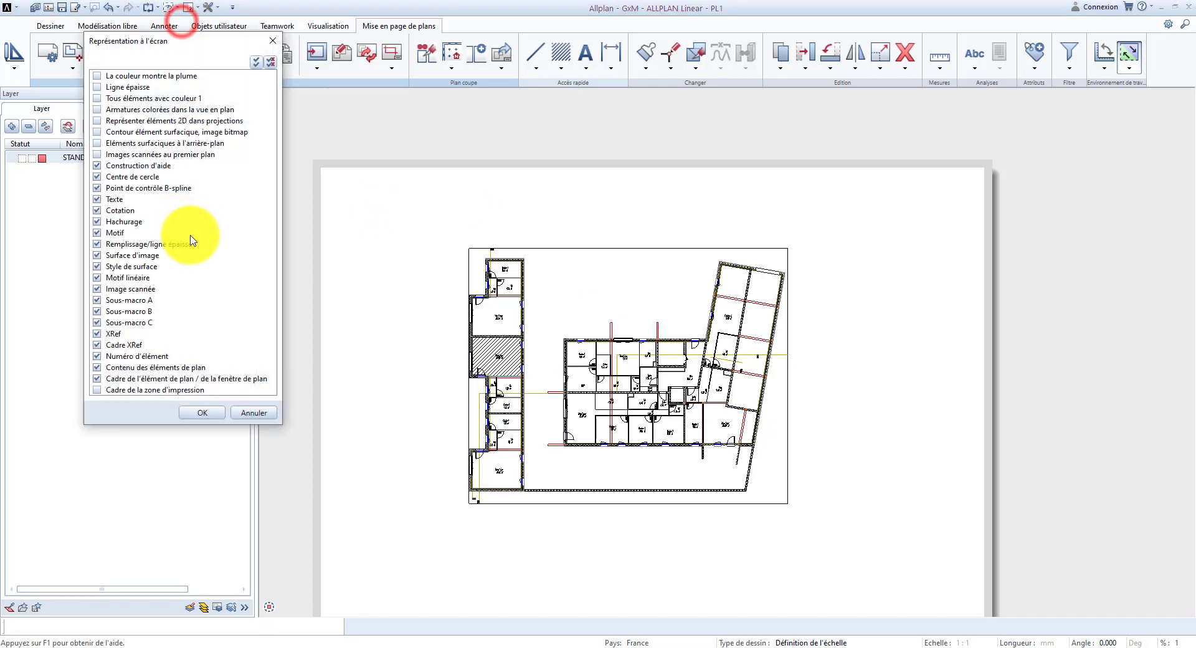
left_click(96, 378)
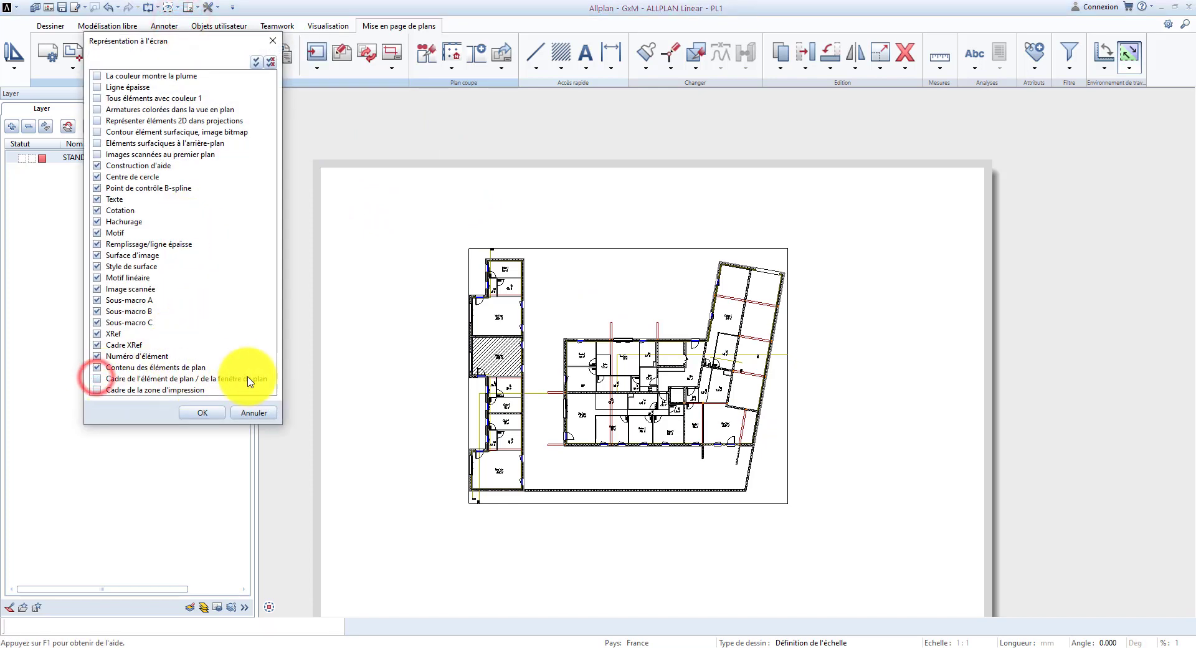
left_click(198, 413)
scroll(544, 279, "down", 2)
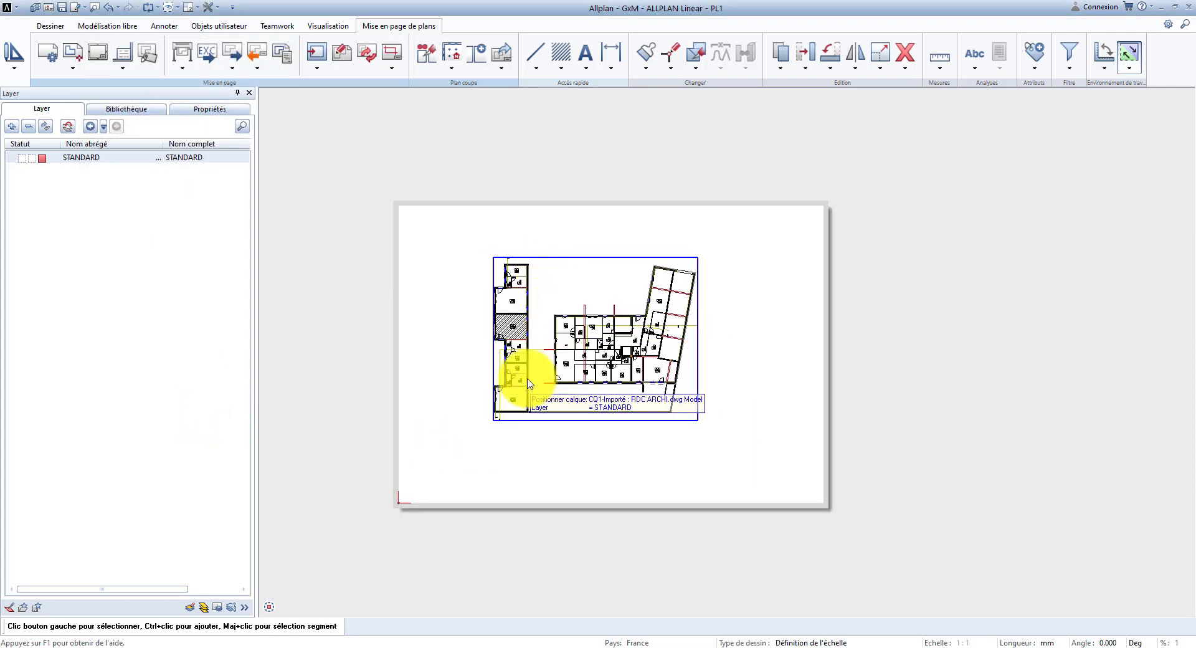
scroll(526, 374, "up", 1)
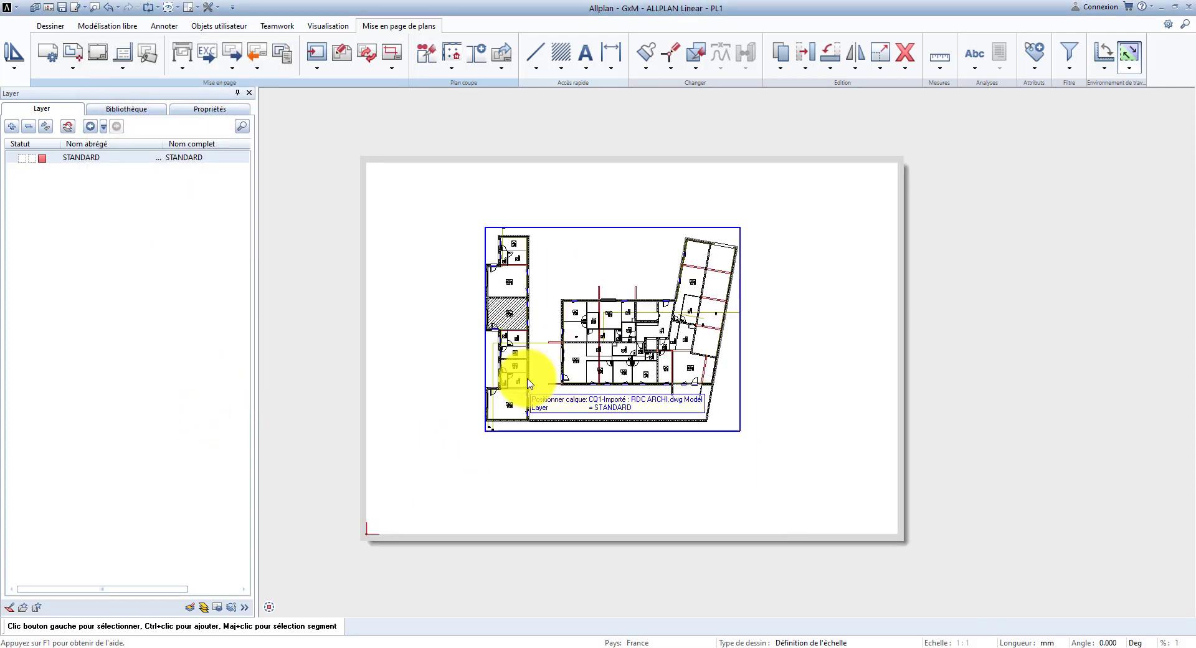
Return to the RDC ARCHI.dwg drawing and rotate the plan view to align with the slanted outer wall of the angled wing
left_click(51, 26)
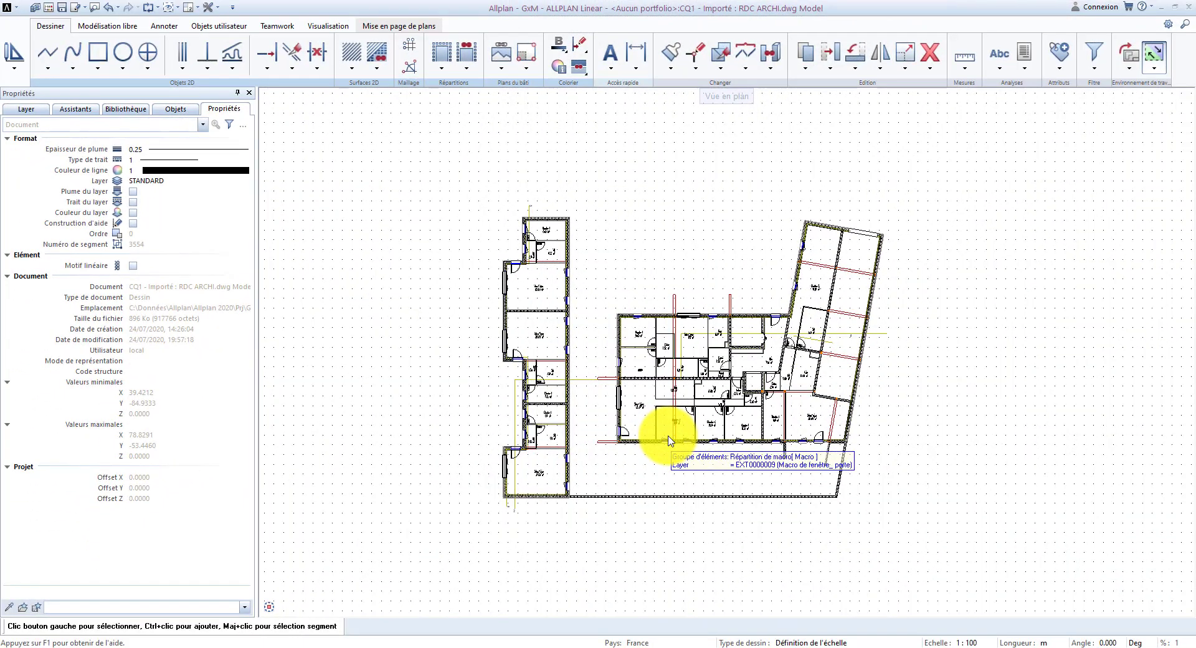
left_click(1134, 58)
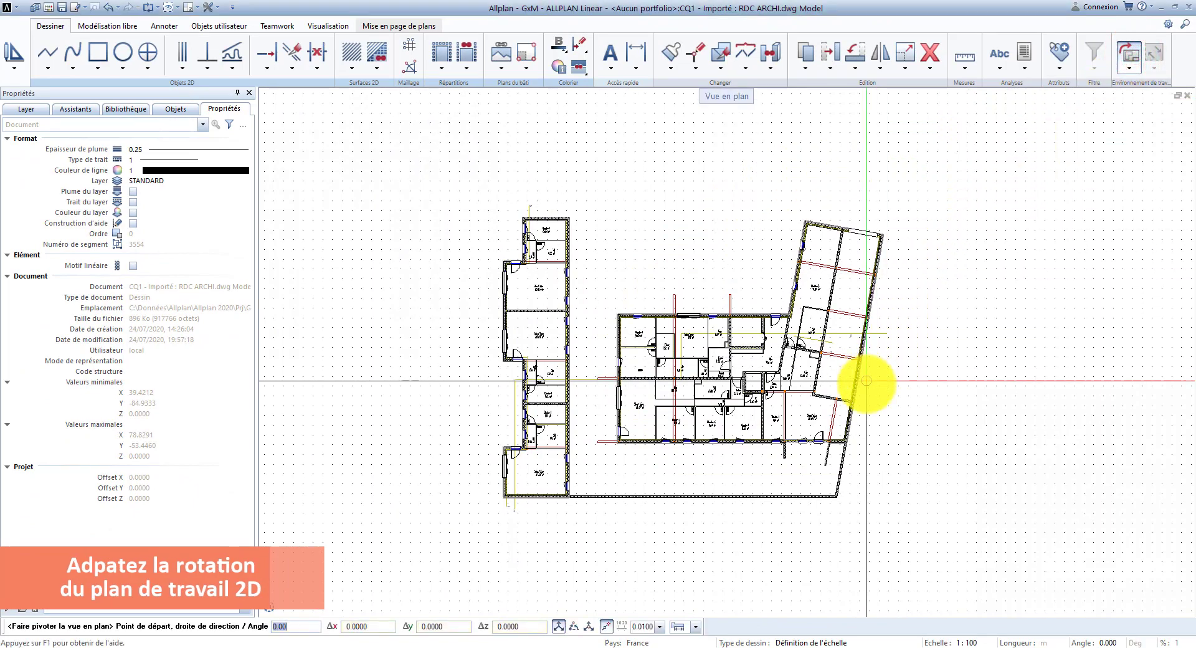
scroll(865, 385, "up", 5)
left_click(842, 386)
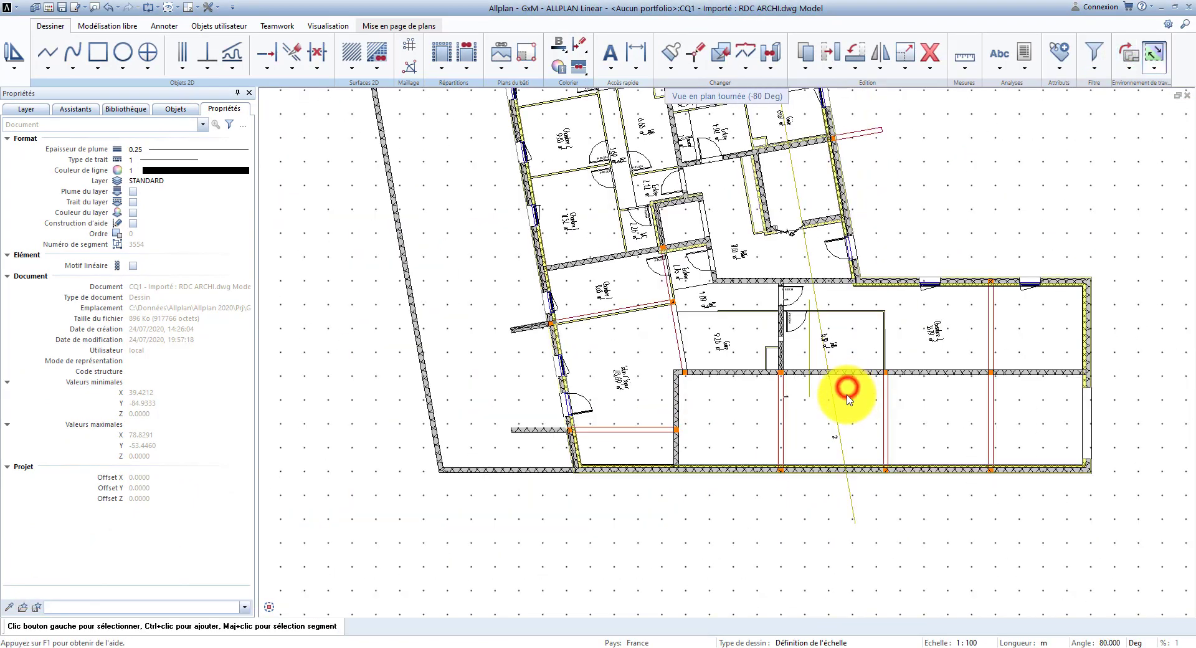
scroll(708, 441, "down", 4)
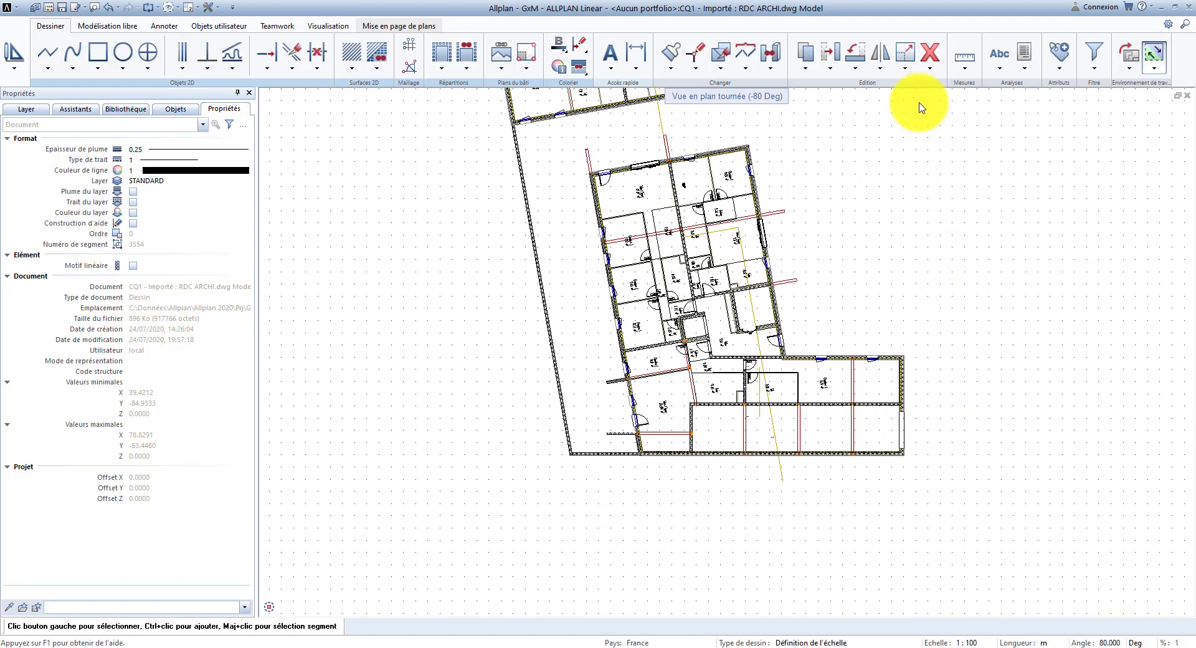
Extend the angled wing by moving the points of its end wall 3.5 m outward along the wing's length
left_click(703, 51)
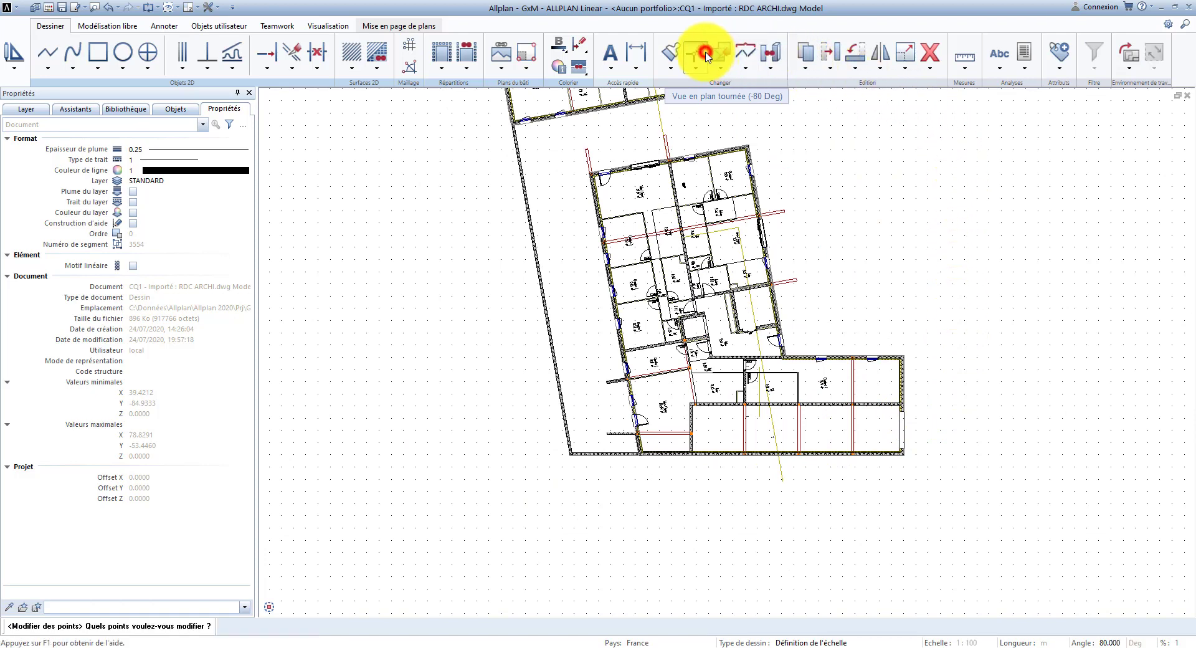
left_click_drag(952, 479, 886, 356)
scroll(924, 453, "up", 5)
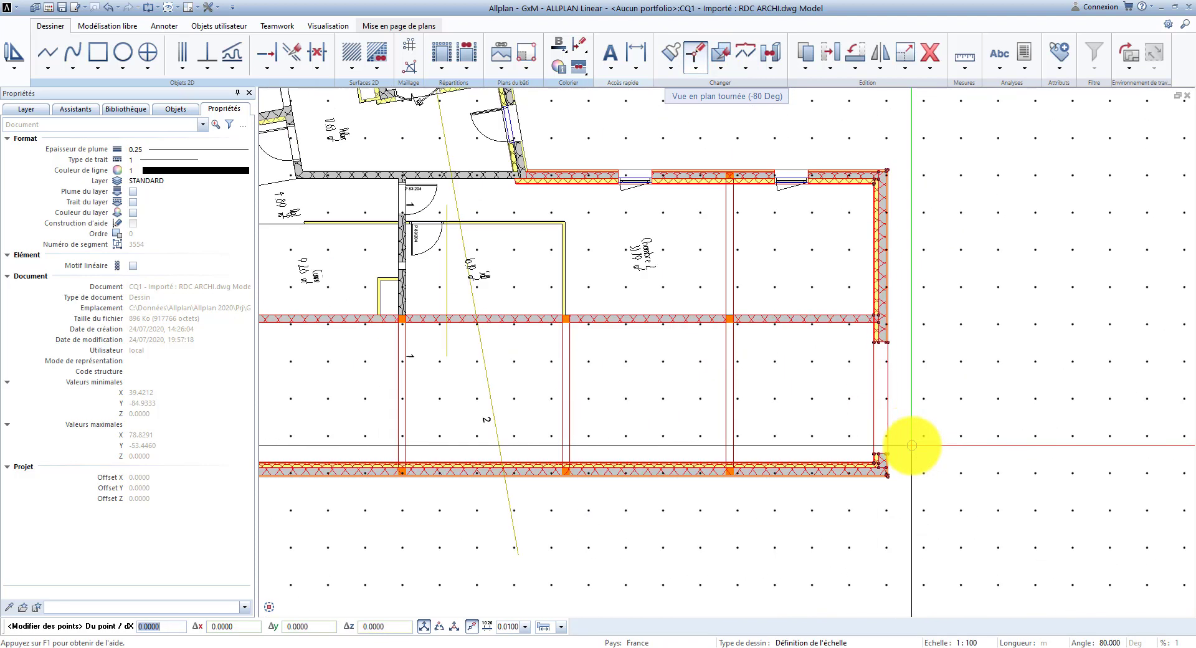
left_click(889, 420)
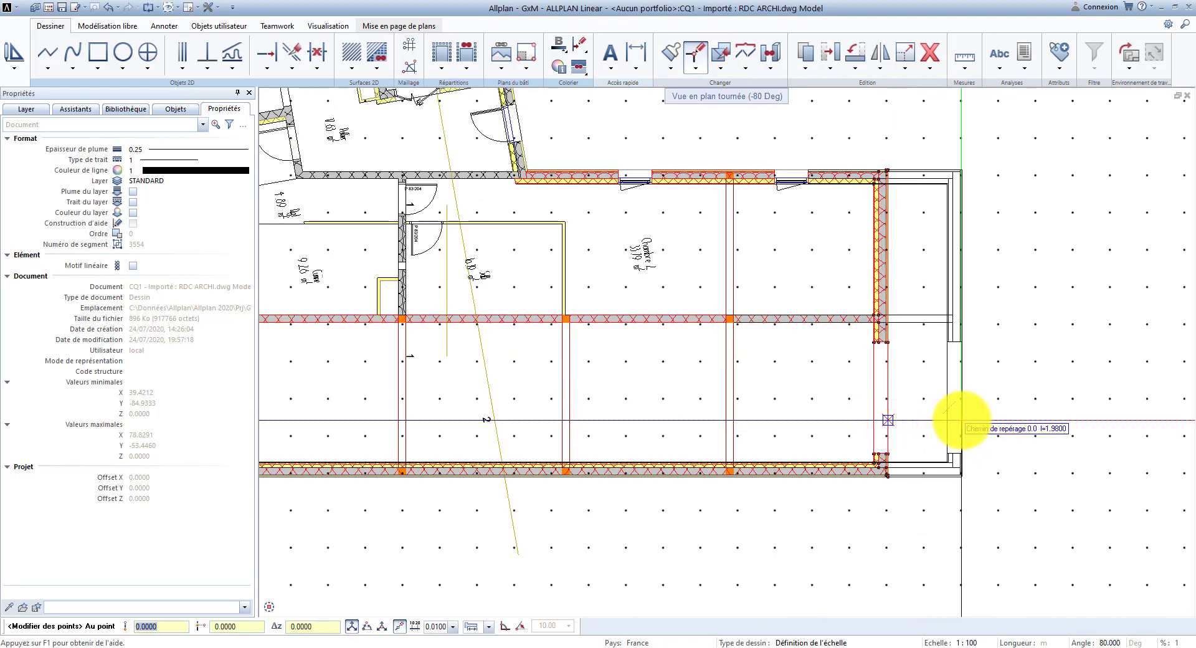
type("3.")
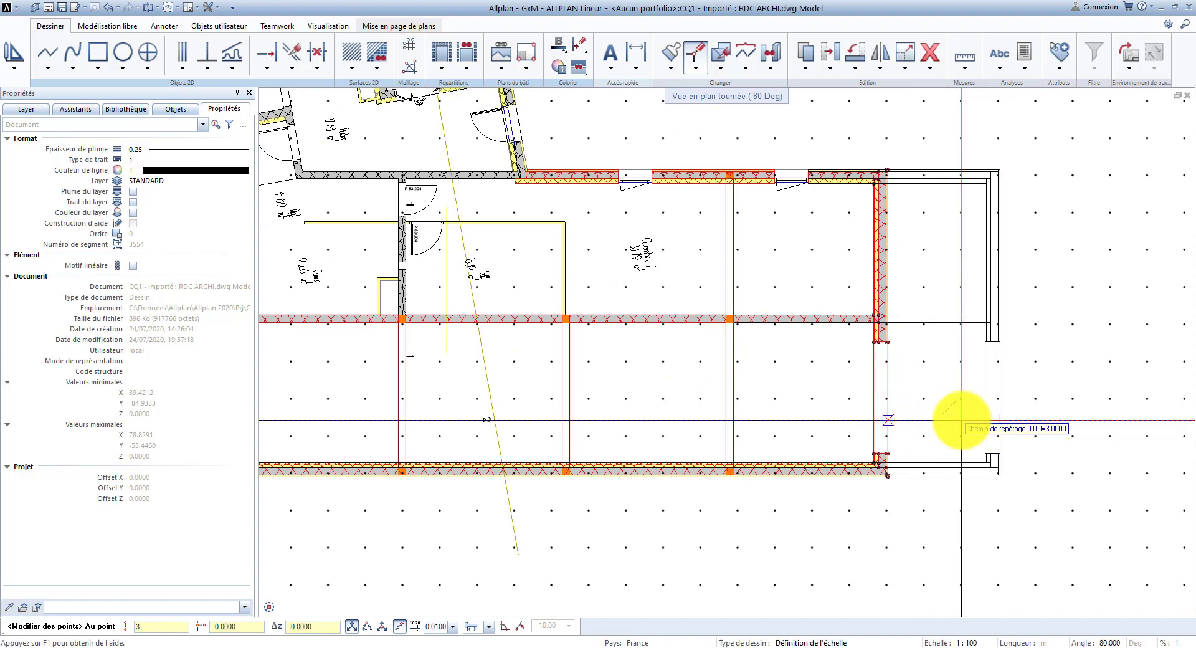
type("5")
key("Return")
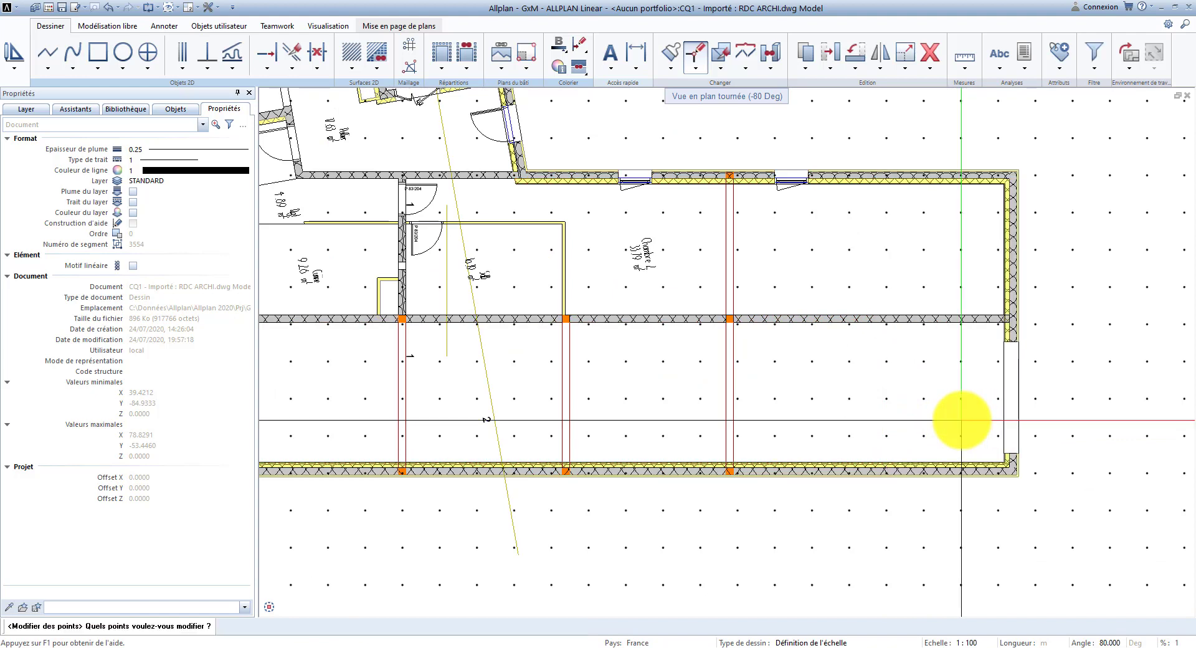
Fill the end bay of the extended wing, below Chambre 2, with hatching 301
left_click(361, 56)
left_click(845, 375)
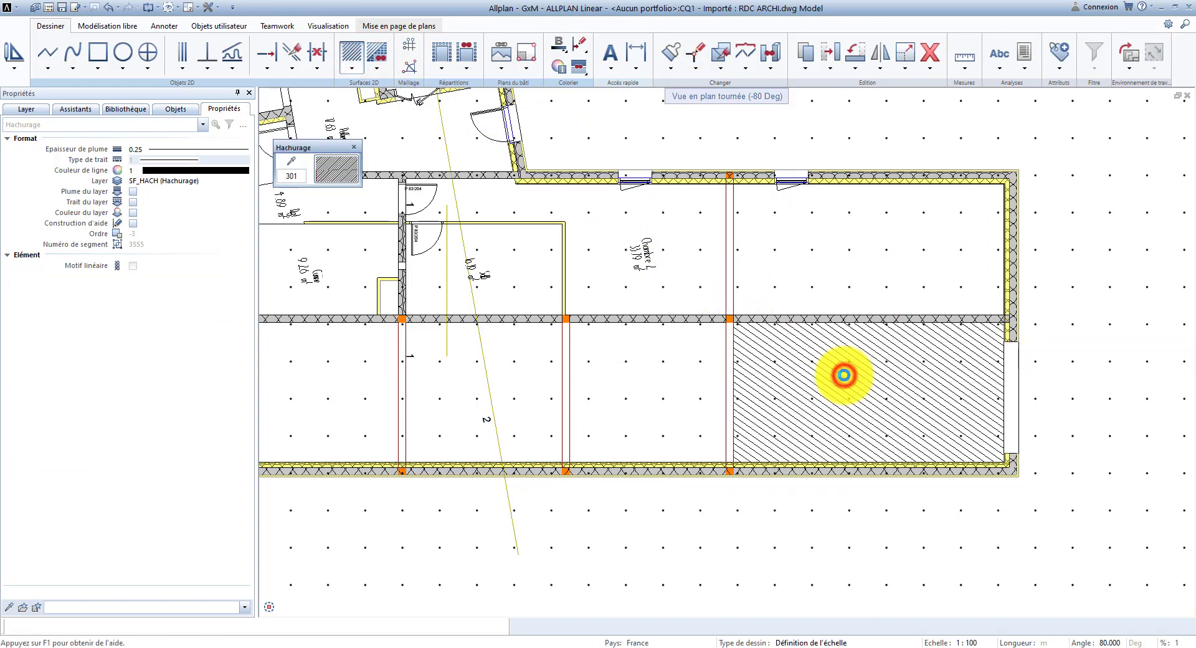
Finish the hatching and realign the plan view with the long slanted boundary wall to restore the unrotated plan
key("Escape")
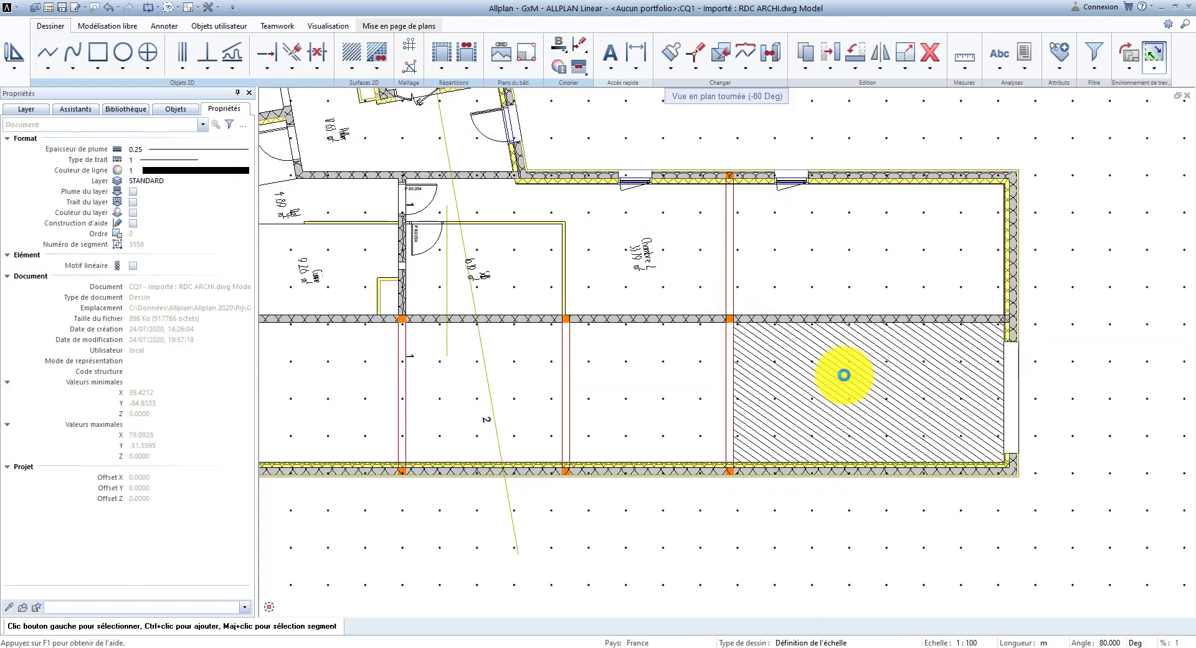
scroll(844, 374, "down", 5)
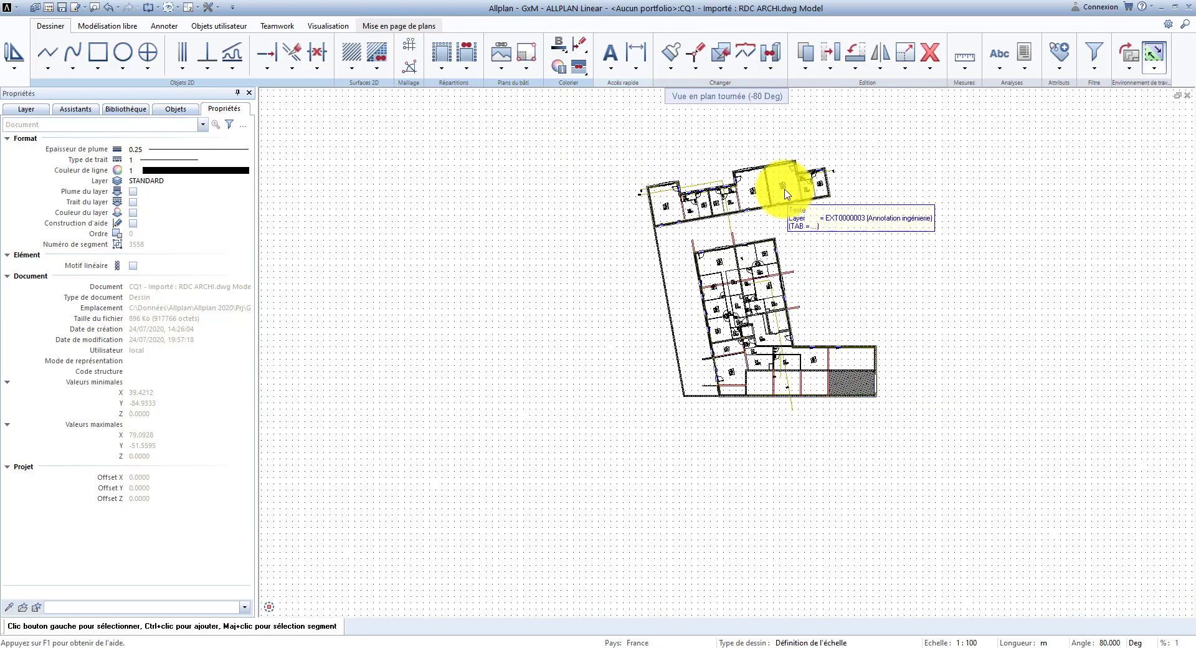
scroll(802, 200, "up", 2)
left_click(1130, 54)
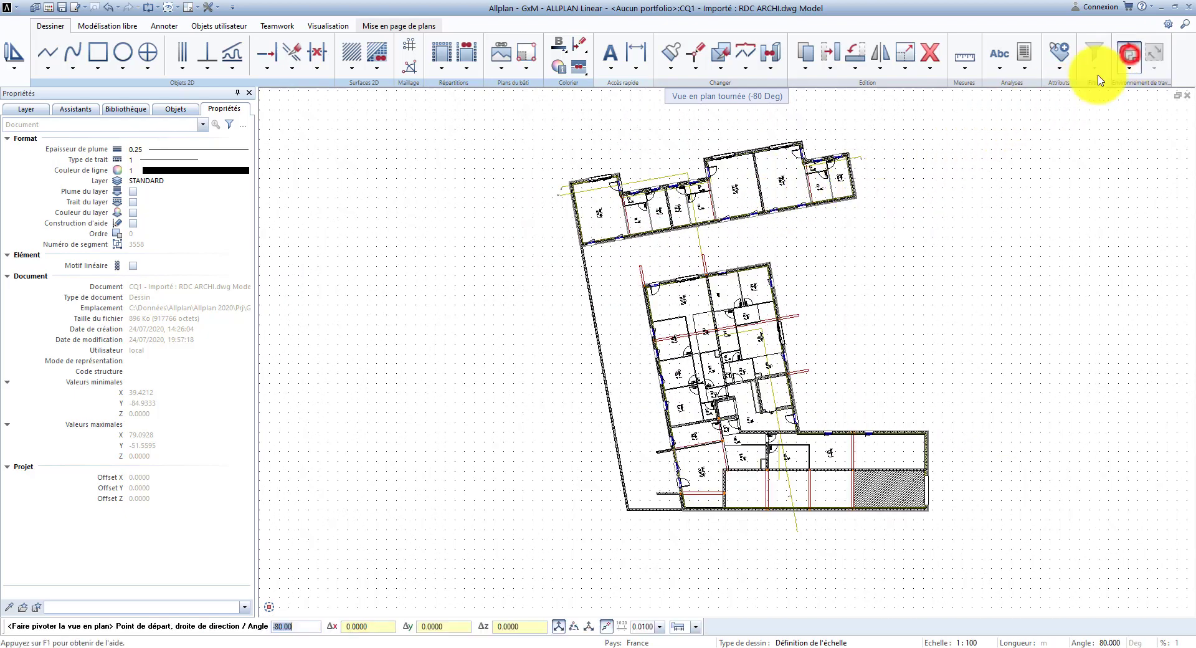
scroll(592, 371, "up", 4)
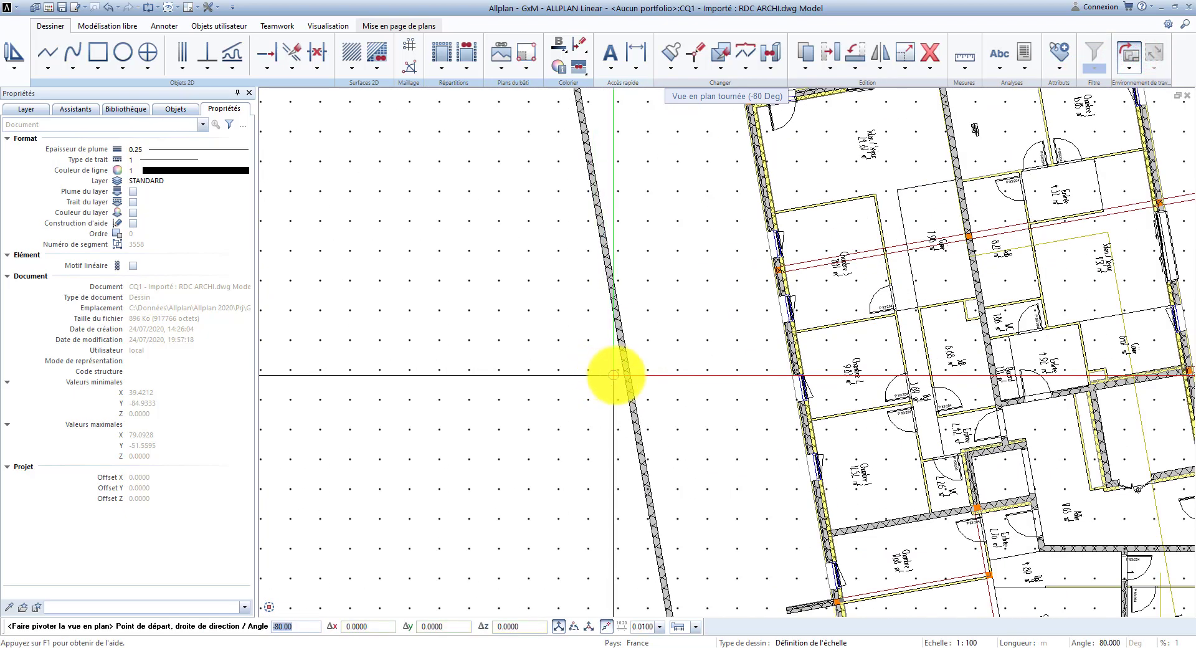
left_click(622, 390)
scroll(622, 426, "down", 6)
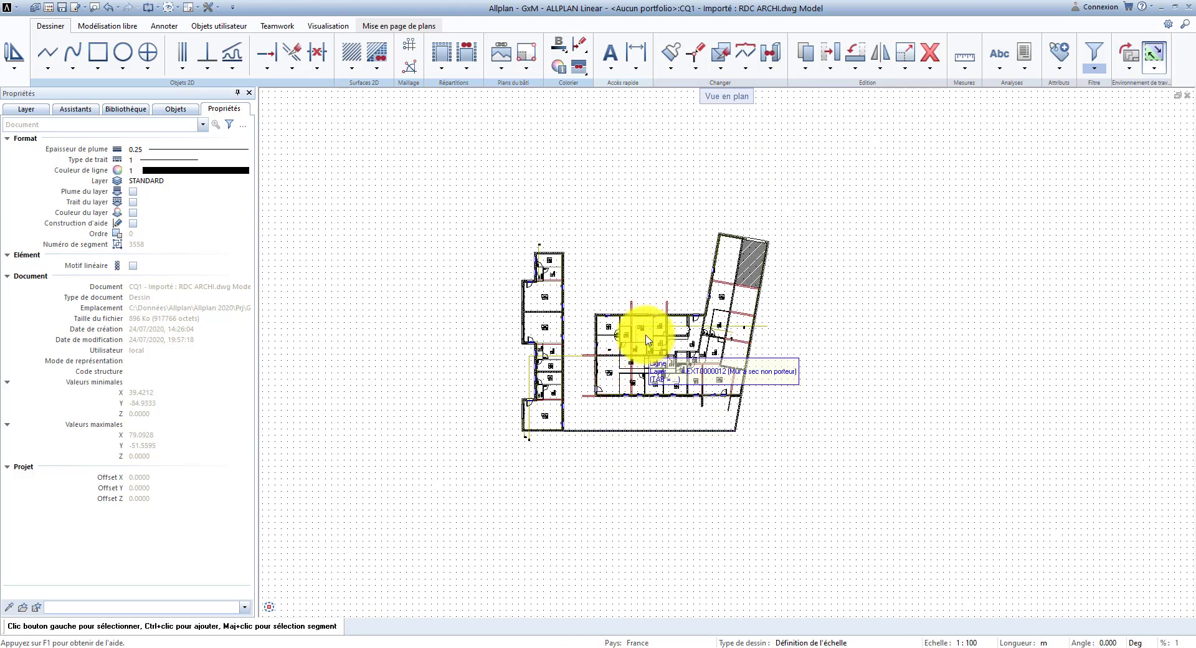
Try to shift the wall between the two Chambre 1 rooms of the west building by about 0.29 m using Modify points
scroll(645, 324, "up", 1)
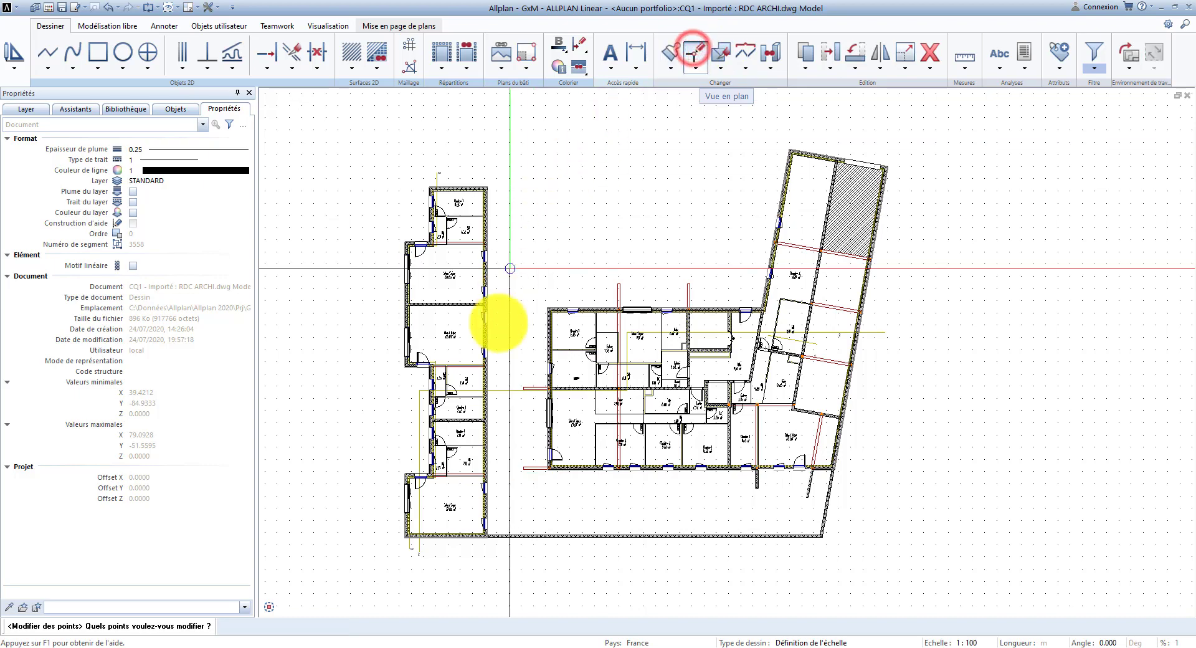
scroll(446, 424, "up", 3)
scroll(443, 433, "up", 3)
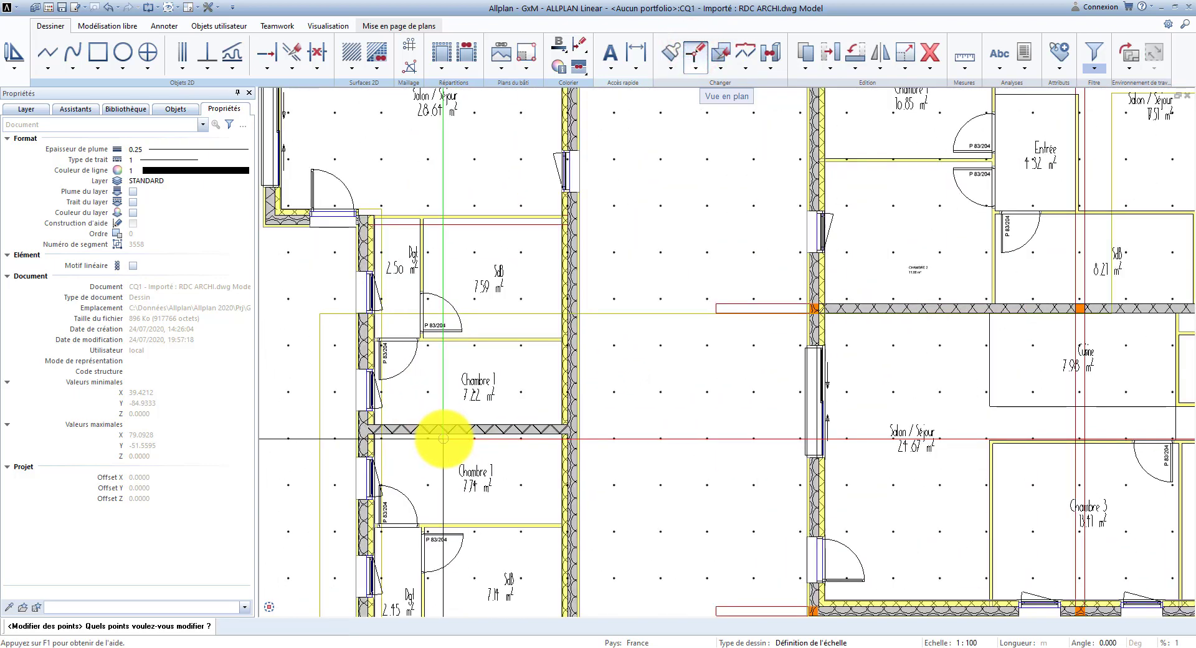
left_click(610, 446)
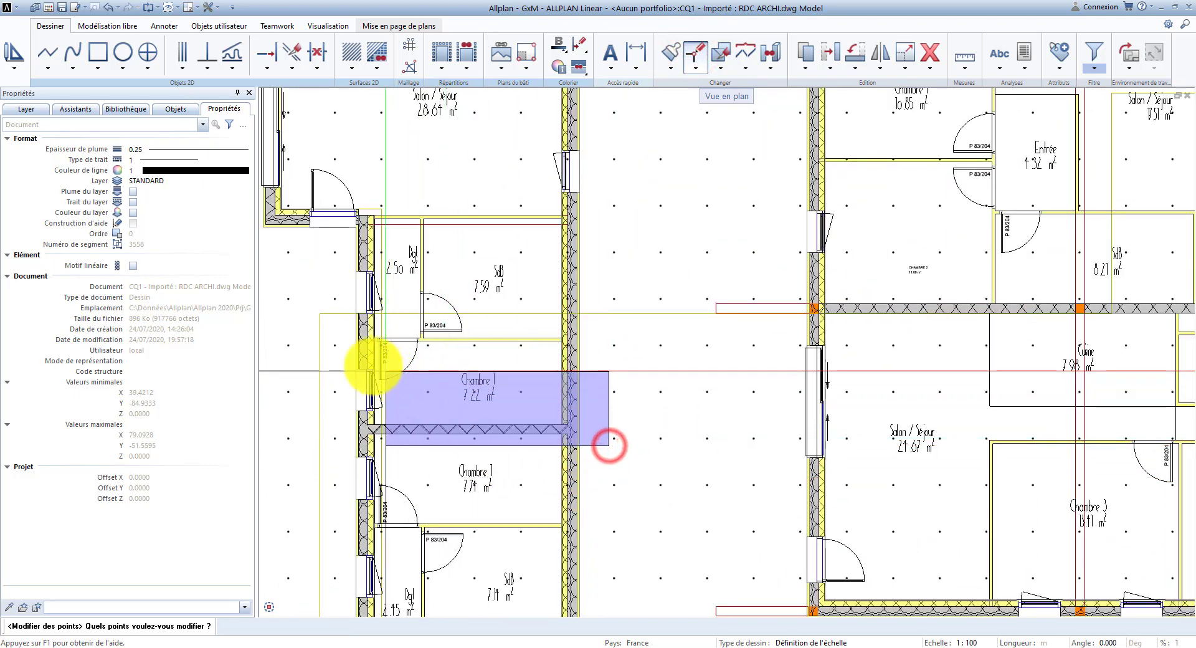
left_click(347, 360)
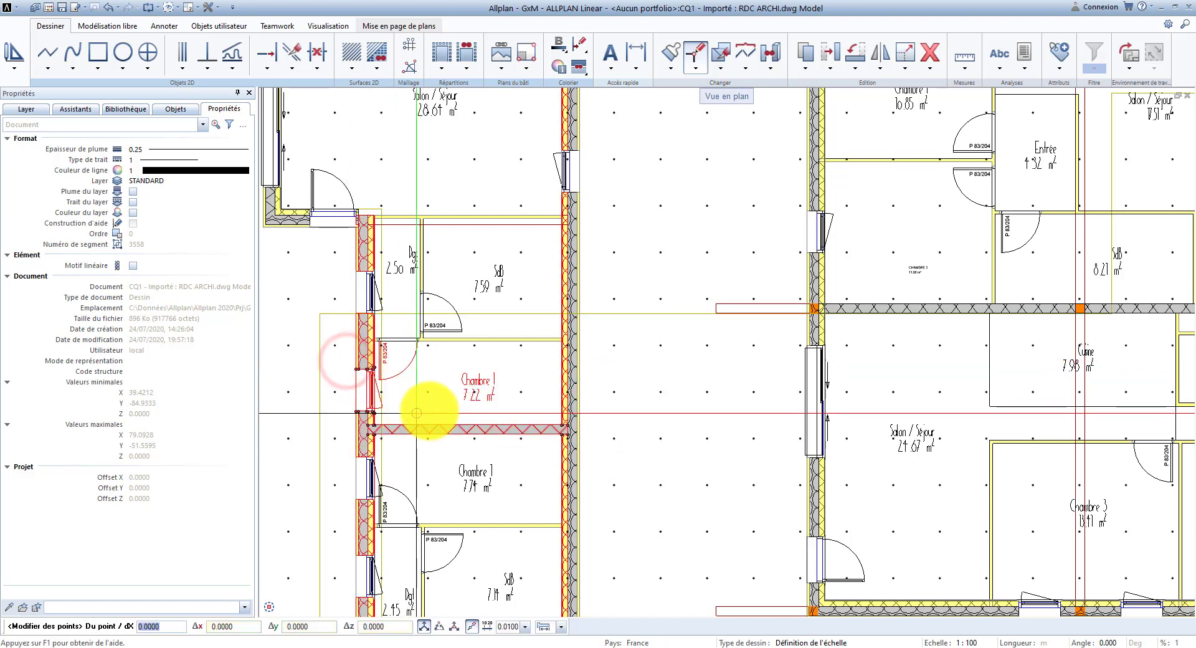
left_click(433, 402)
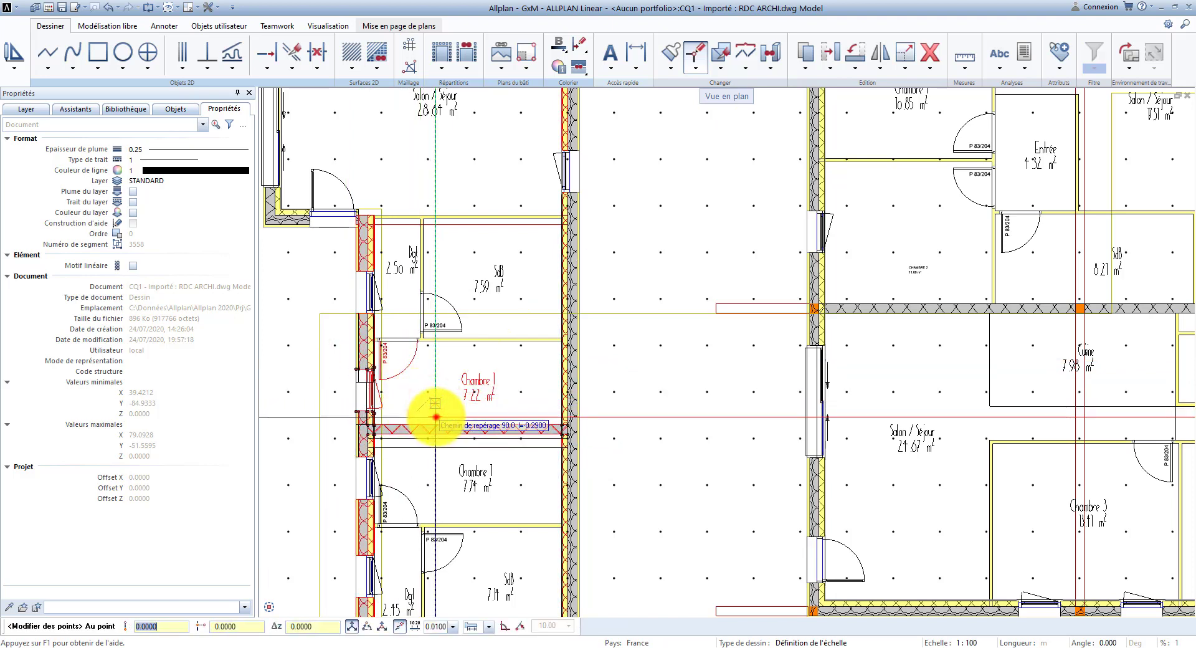
left_click(436, 417)
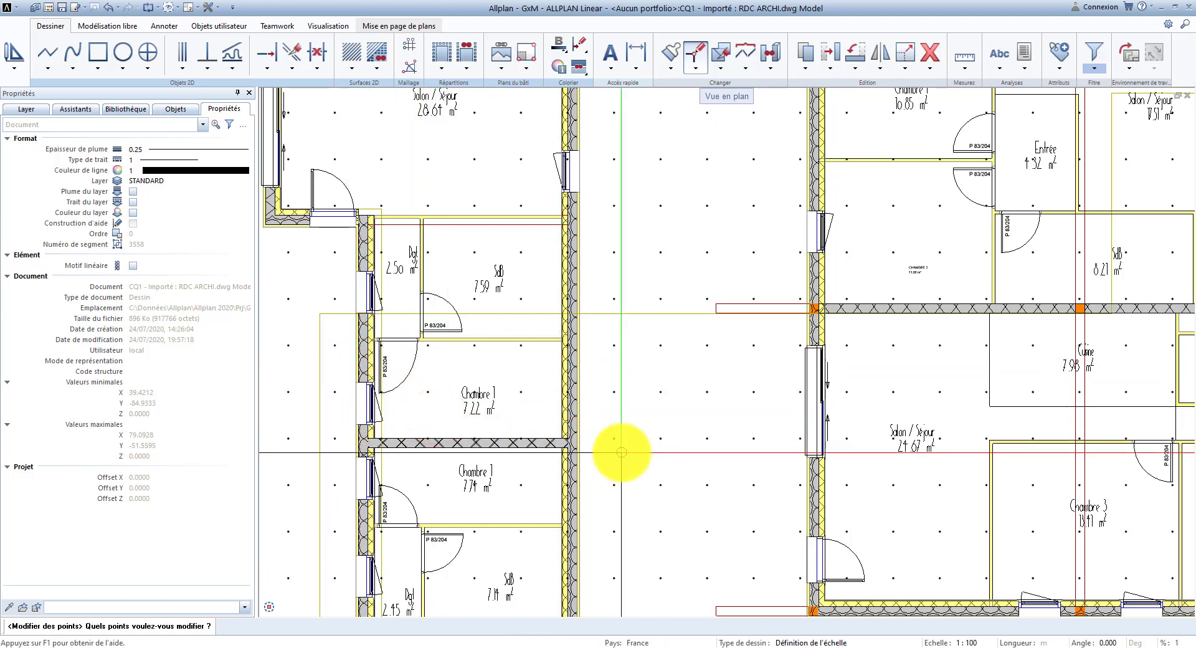
key("Escape")
key("ctrl+z")
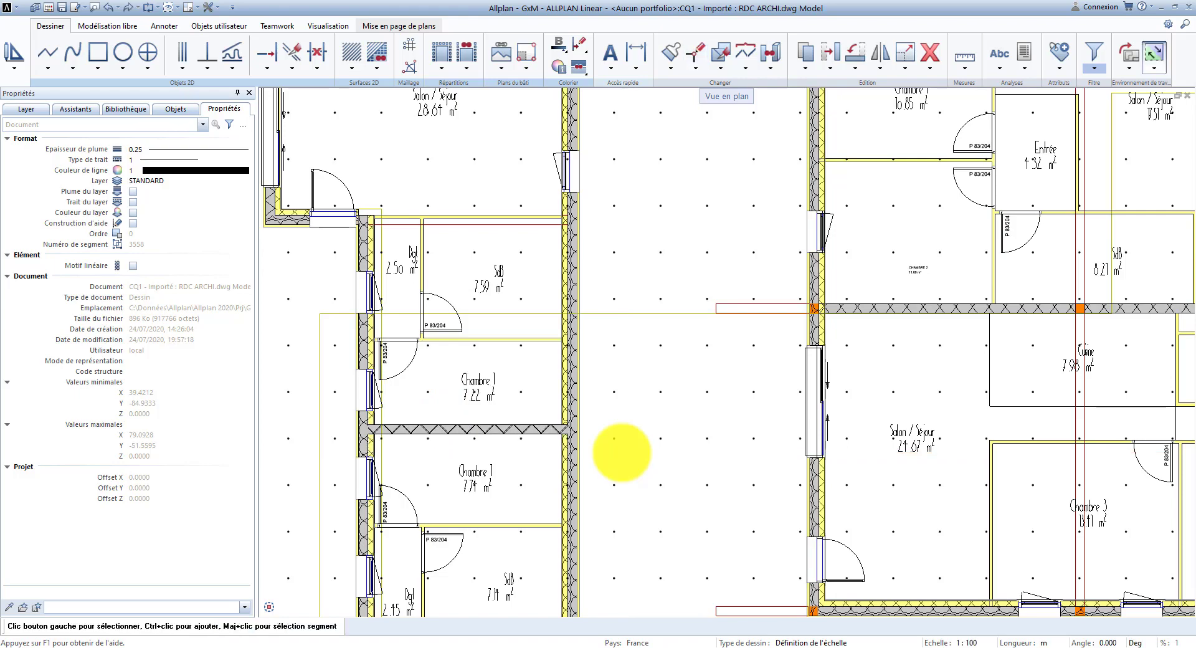
Move the wall between the two adjoining Salon / Séjour rooms of the west building slightly upward by modifying its points
scroll(530, 328, "down", 3)
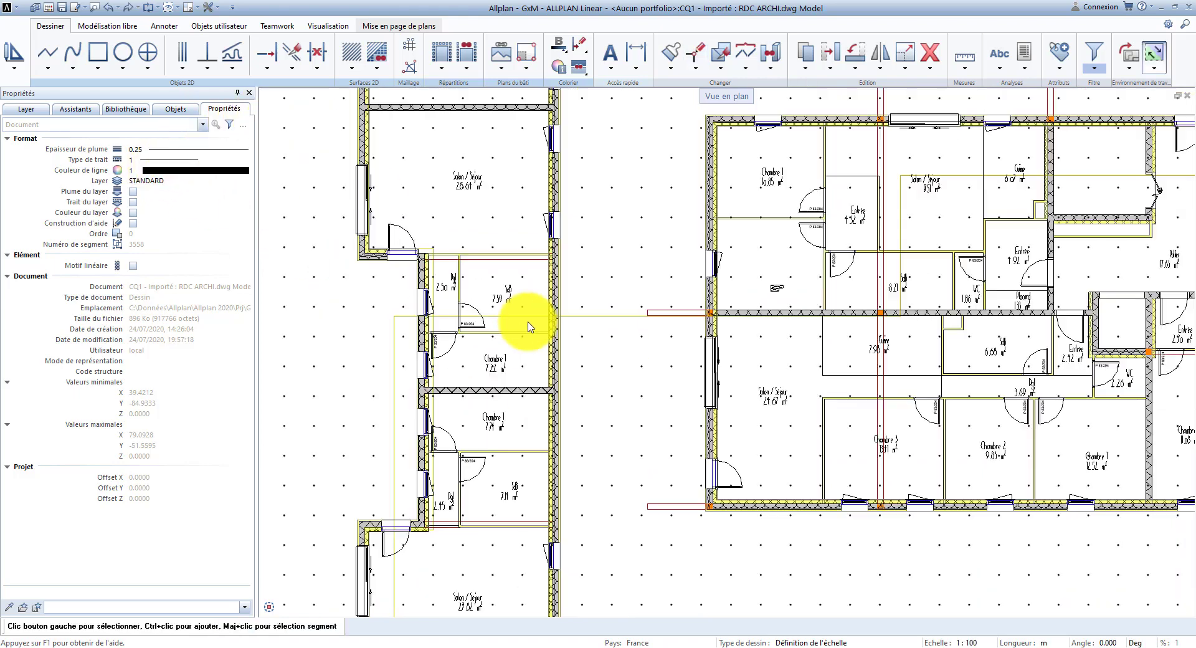
scroll(529, 327, "down", 3)
scroll(470, 302, "up", 5)
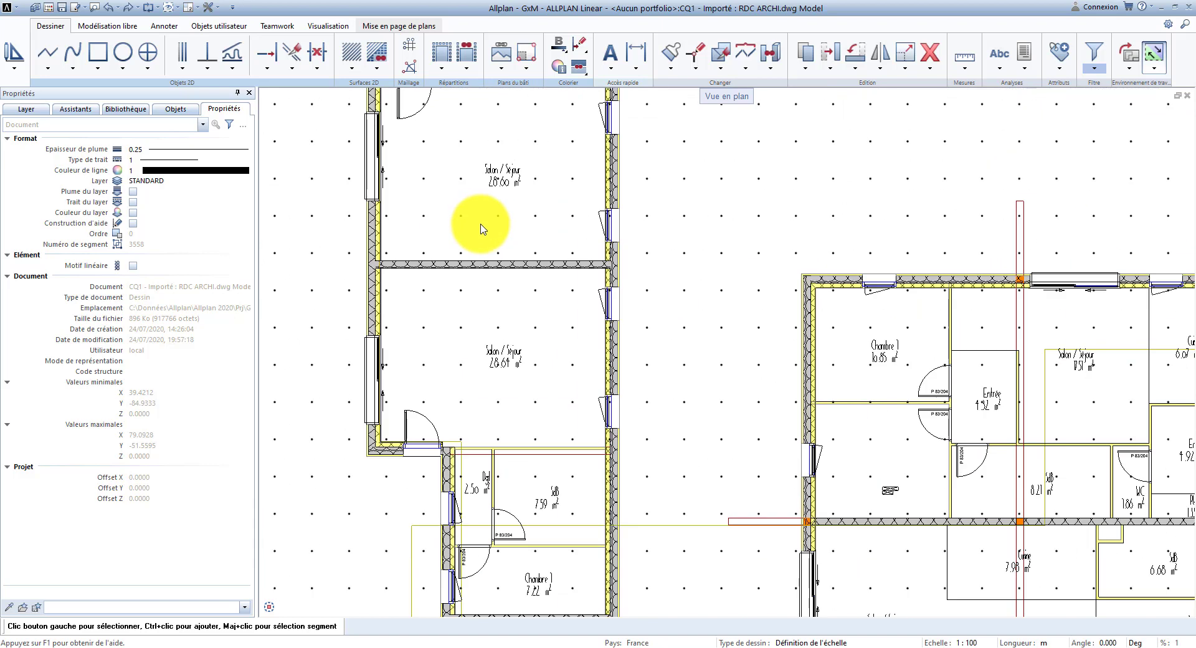
left_click(696, 58)
scroll(623, 261, "up", 1)
scroll(685, 284, "down", 1)
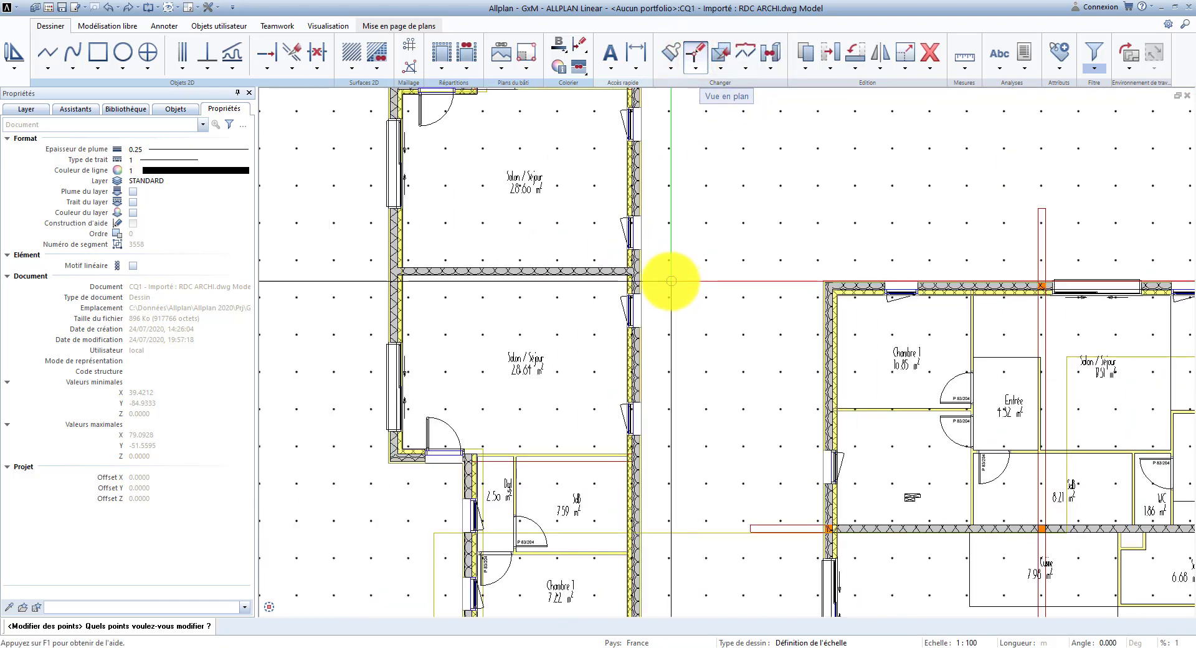
left_click_drag(671, 282, 380, 260)
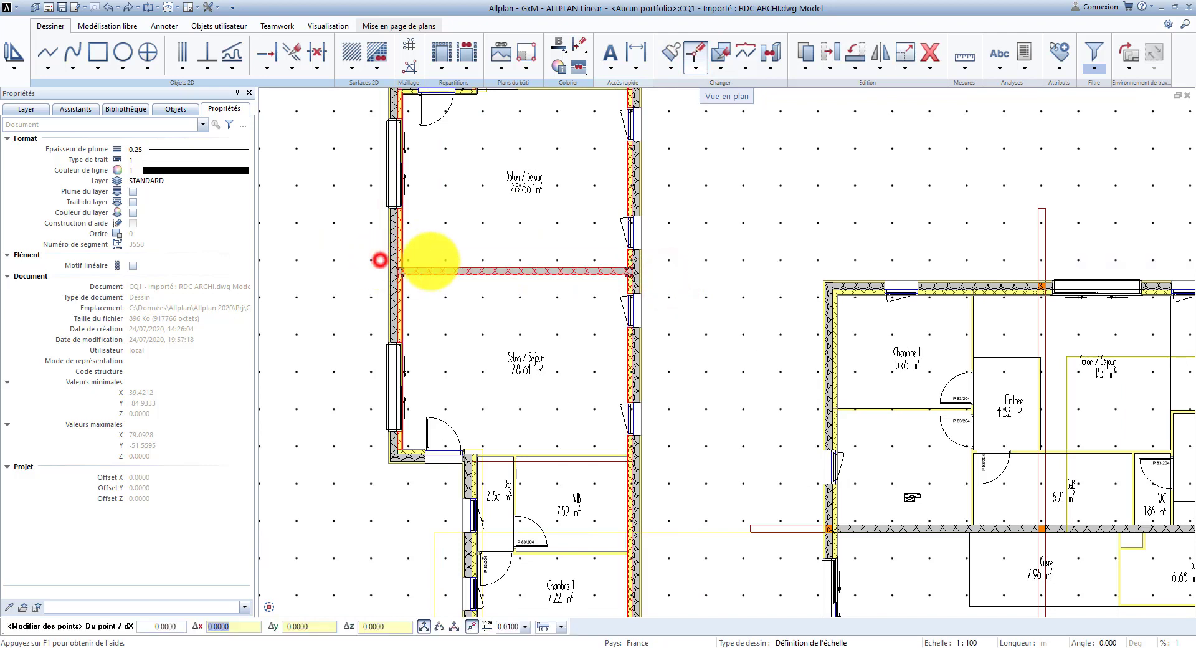
left_click(468, 263)
left_click(466, 254)
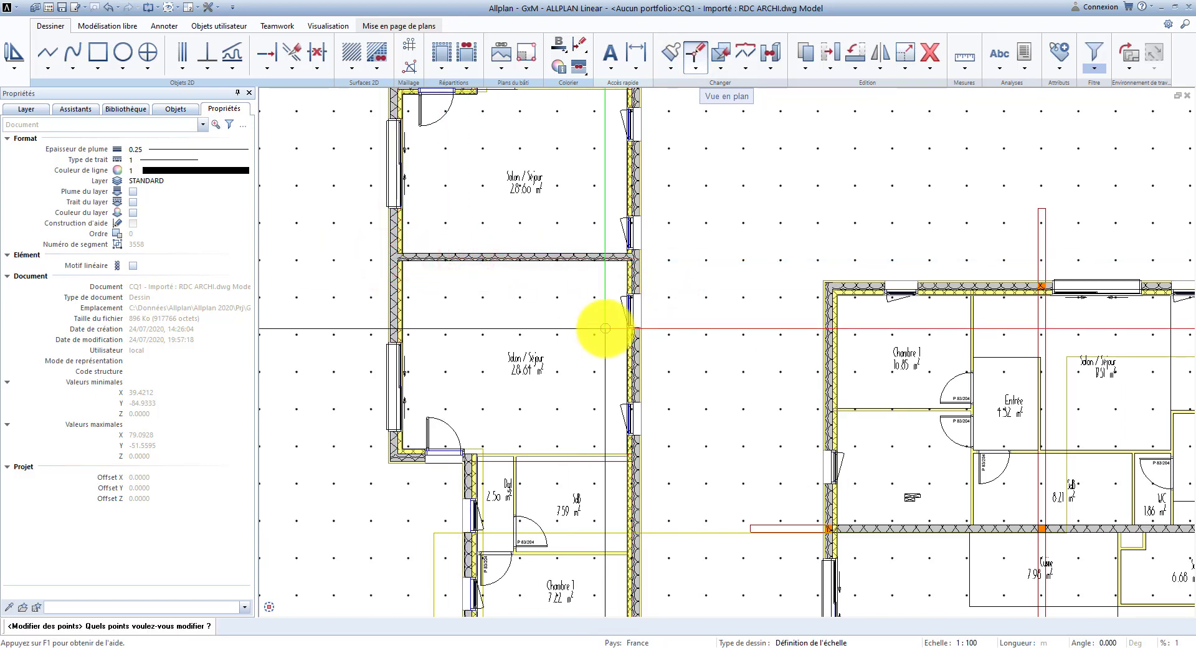
key("Escape")
scroll(511, 334, "down", 5)
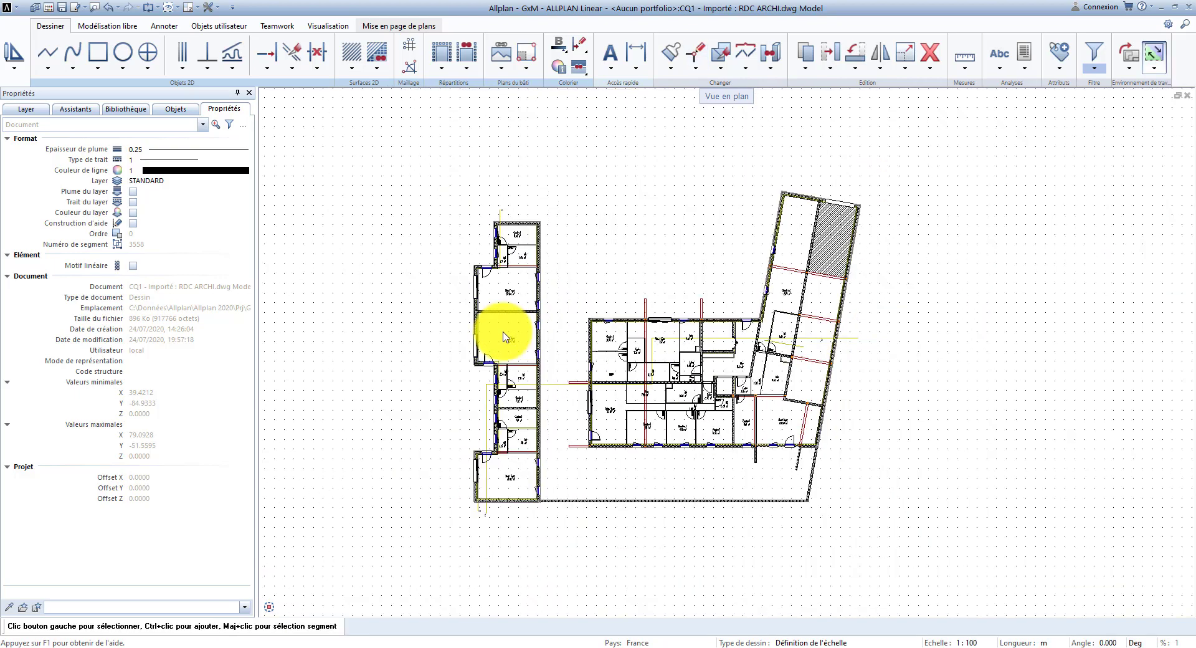
mouse_move(387, 607)
left_click(284, 607)
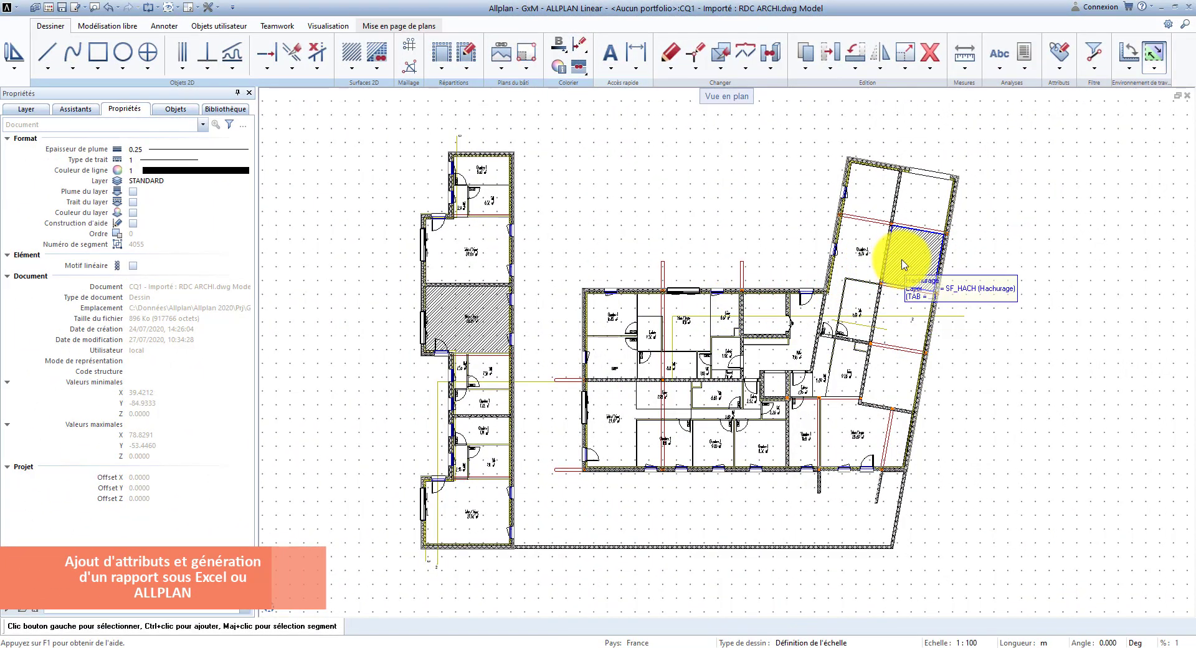
Assign the Matériau attribute value Vinyle to the Salon / Séjour hatching and the angled-wing hatching together
left_click(903, 264)
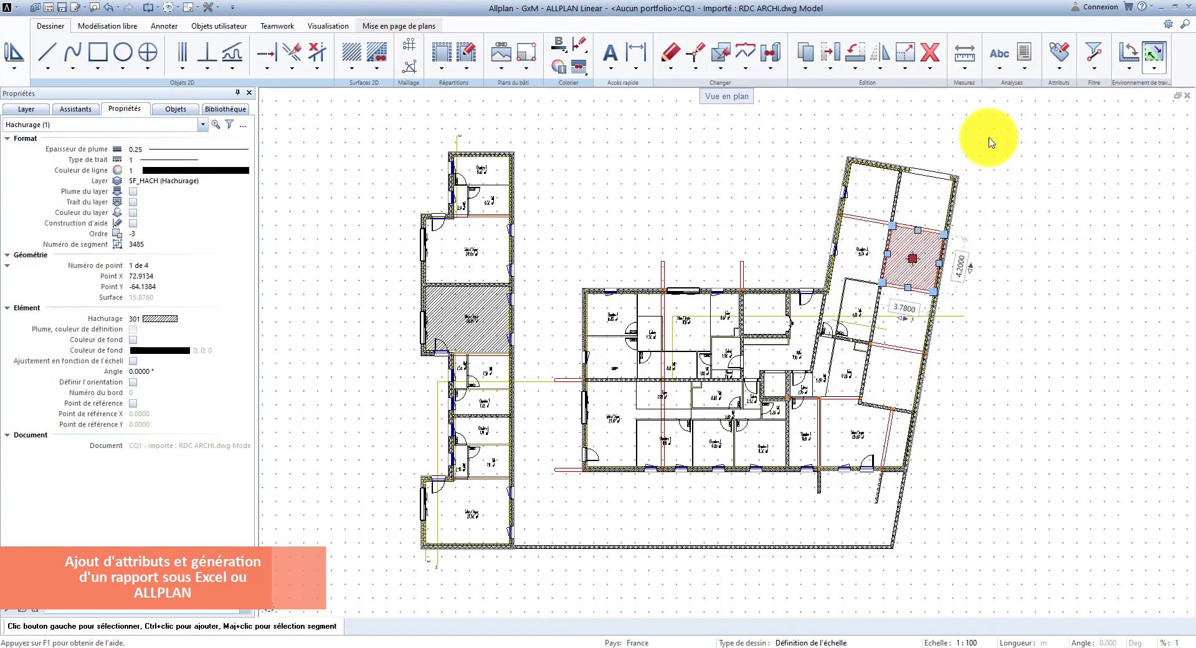
left_click(1061, 73)
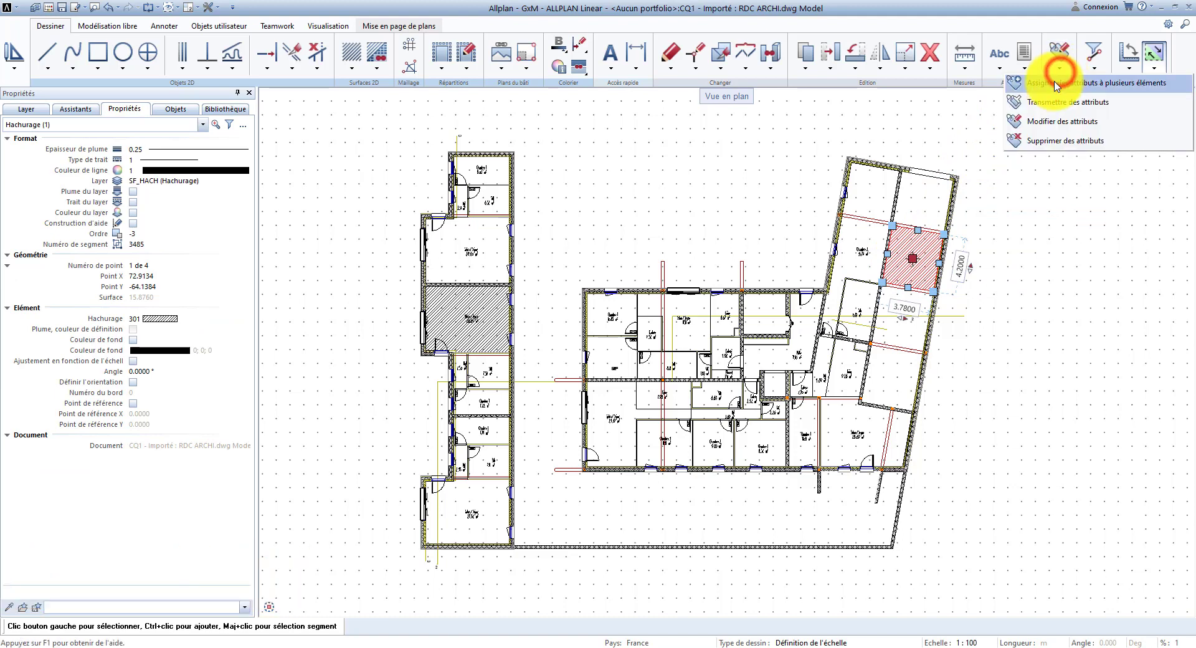
left_click(1091, 85)
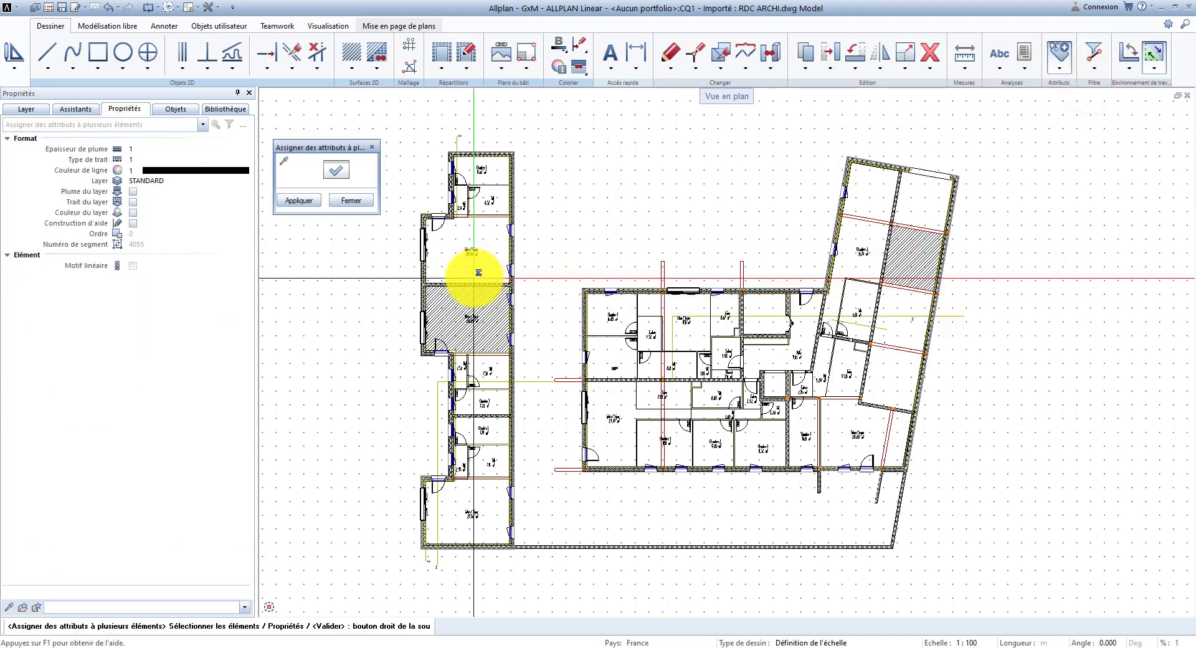
left_click(465, 295)
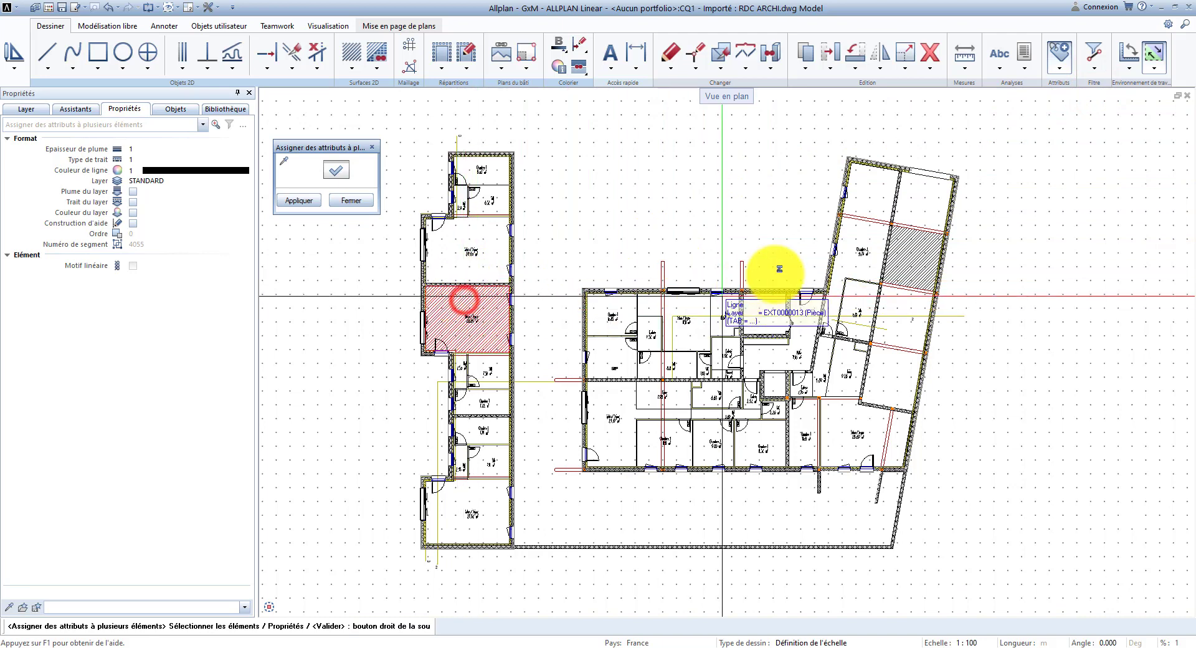
left_click(900, 247)
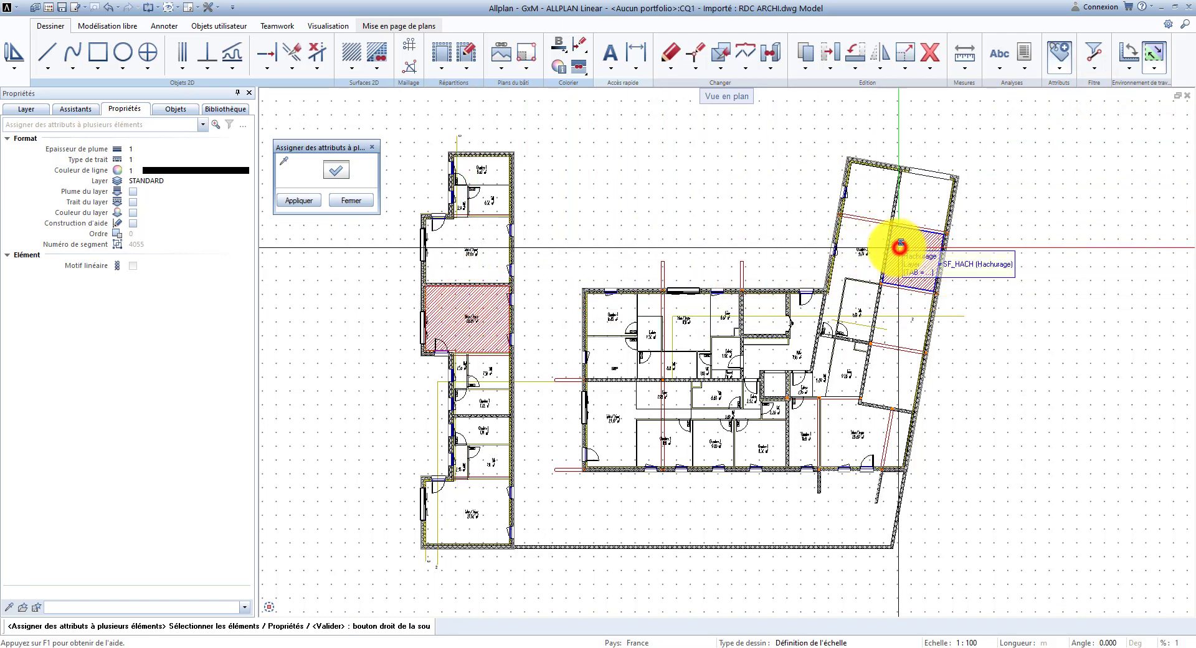
left_click(339, 174)
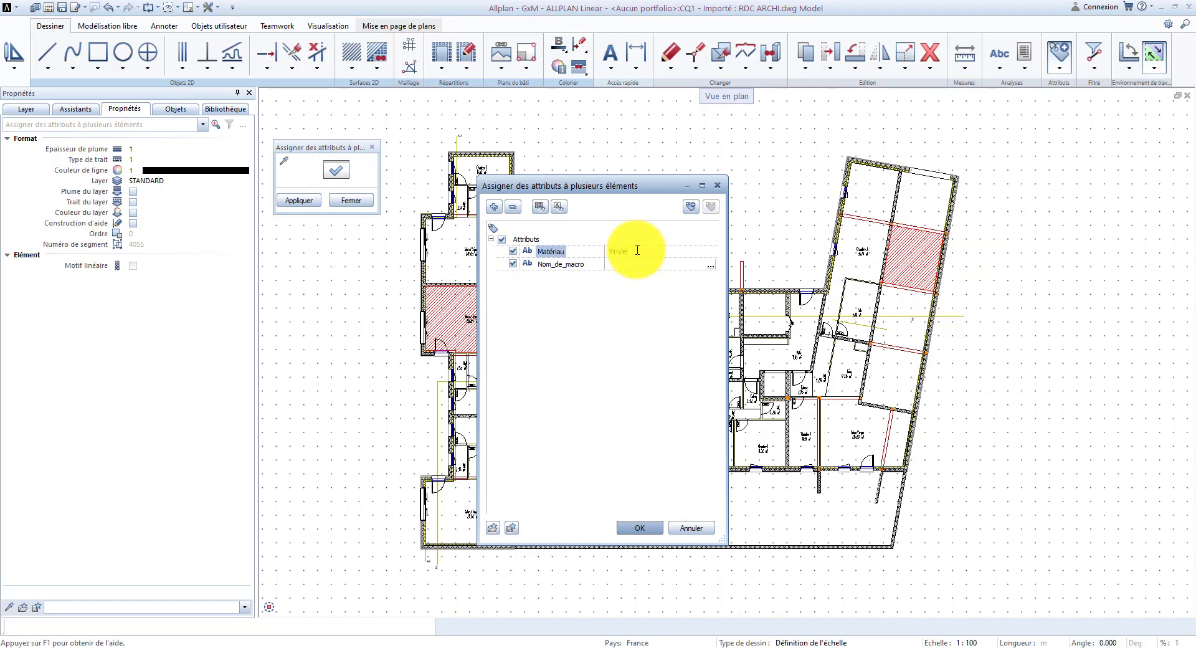
left_click(641, 529)
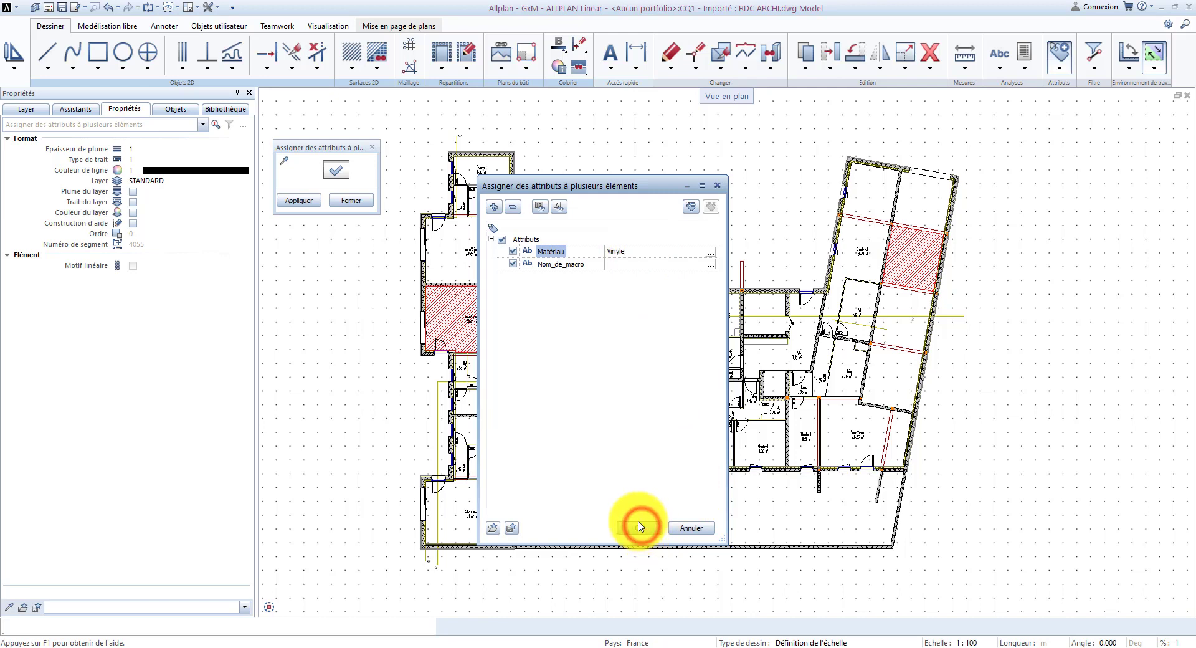
left_click(637, 529)
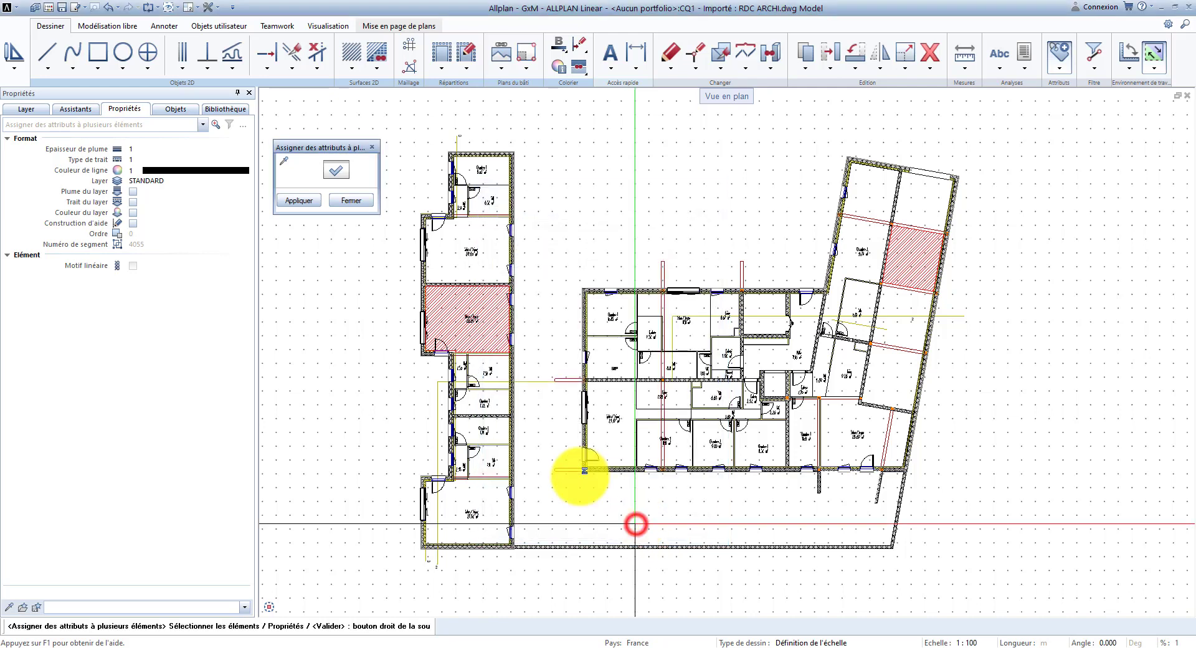
left_click(298, 202)
left_click(347, 201)
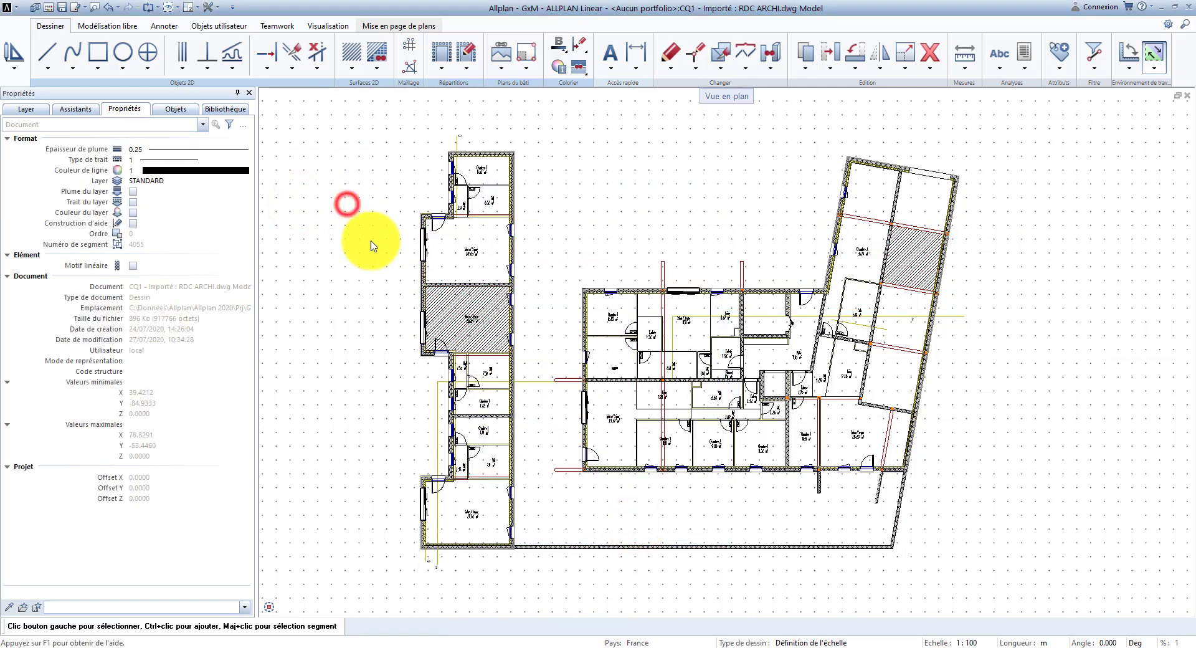
Examine the attributes of the Salon / Séjour hatching, including material and surface, and leave them without making changes
left_click(493, 319)
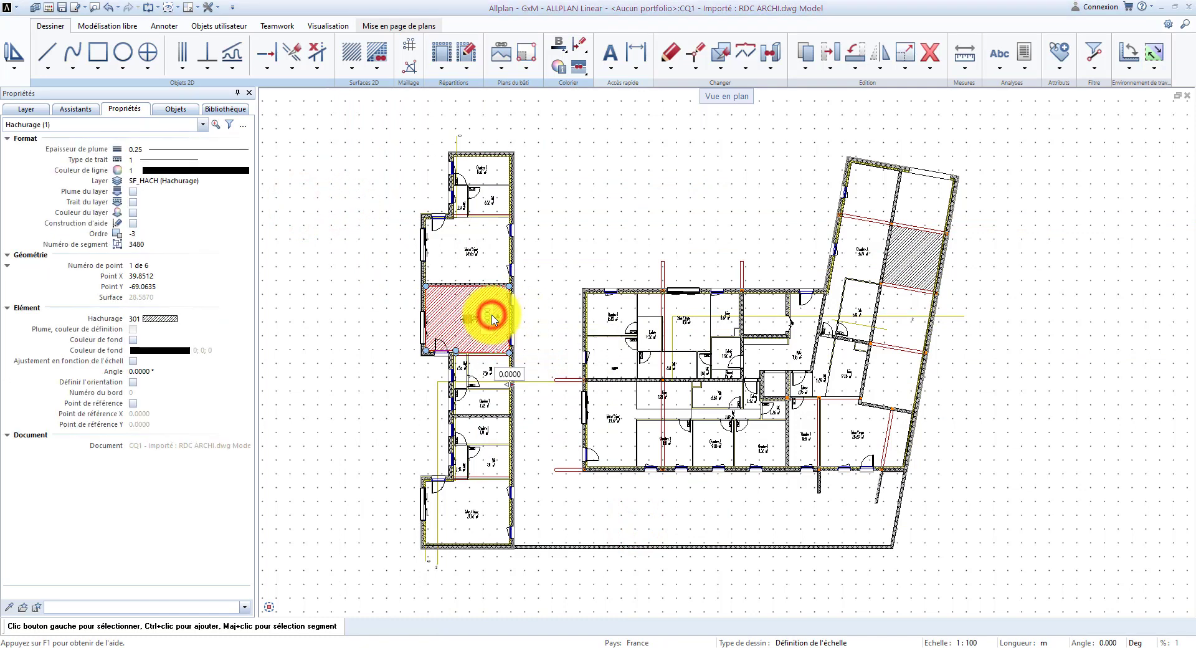
right_click(458, 312)
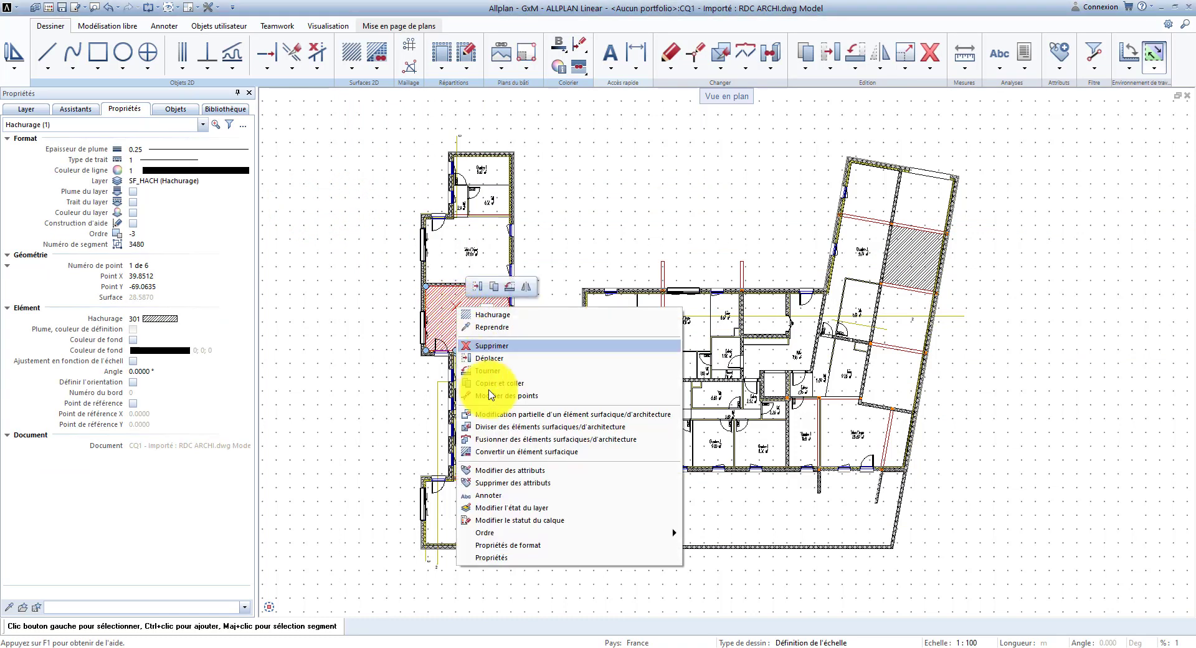
left_click(531, 474)
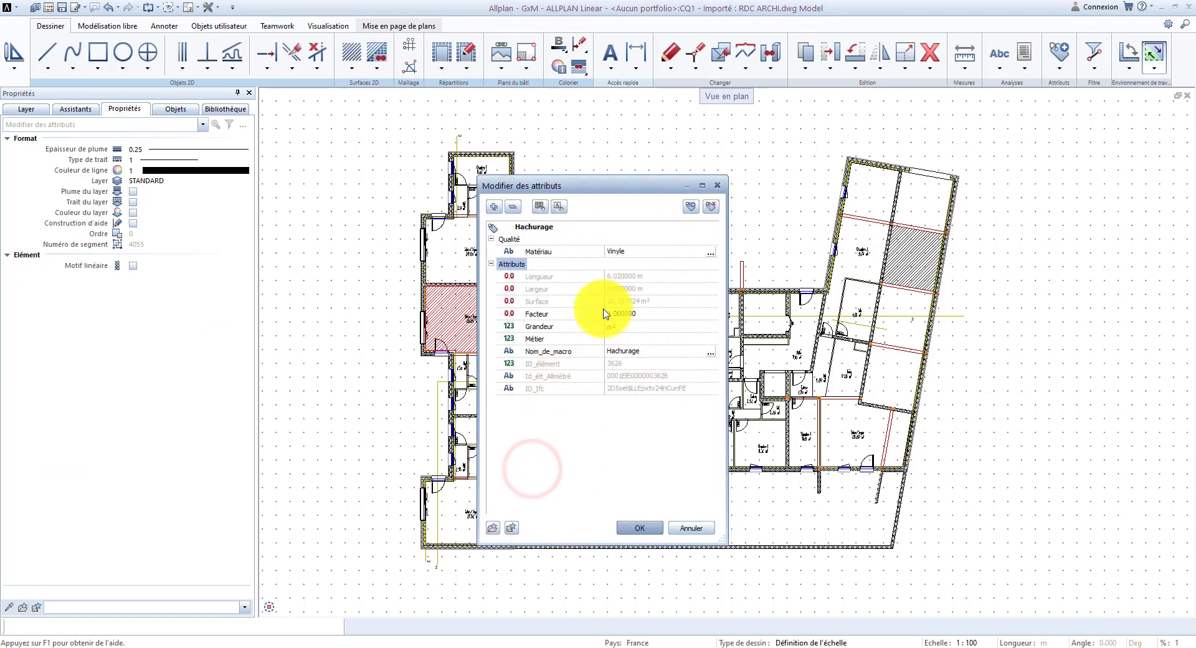
left_click(697, 527)
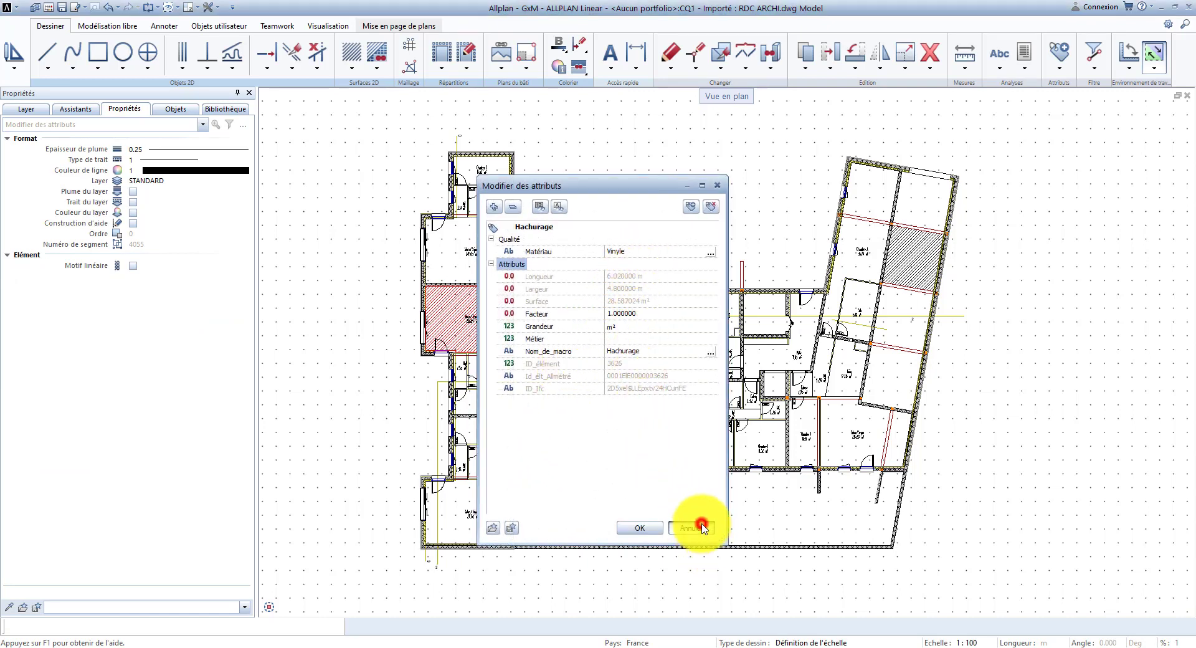
left_click(993, 419)
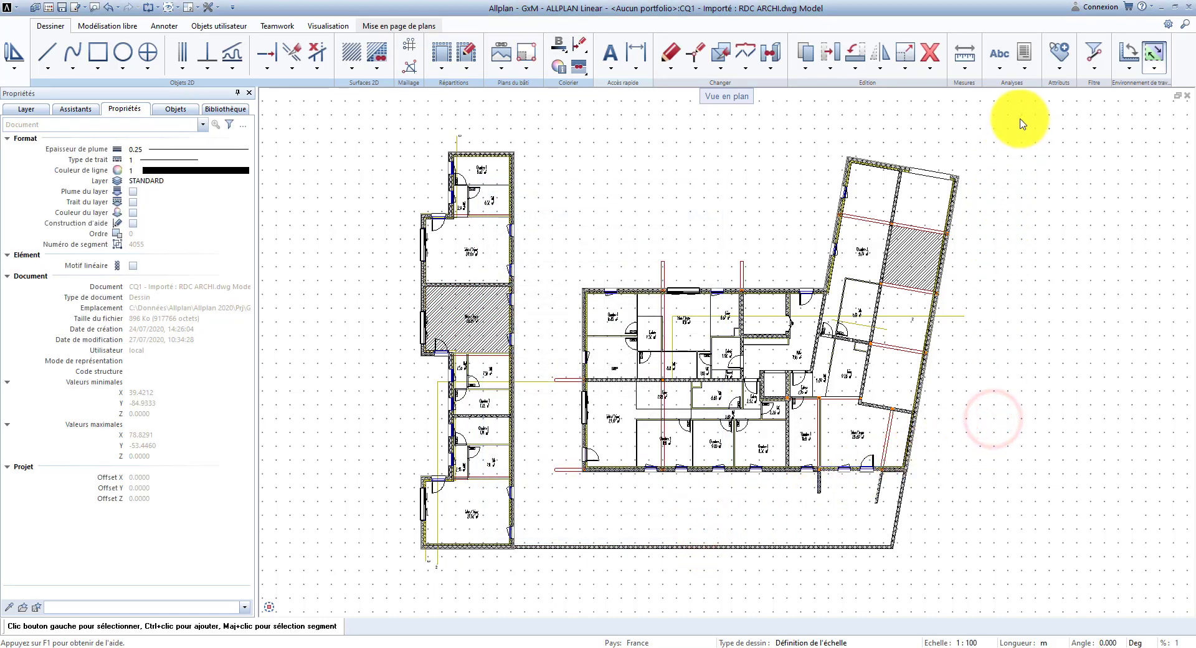
Generate the Quantités.rdlc report for the whole floor plan, filtering the selected elements by type to Hachurage only
left_click(1032, 58)
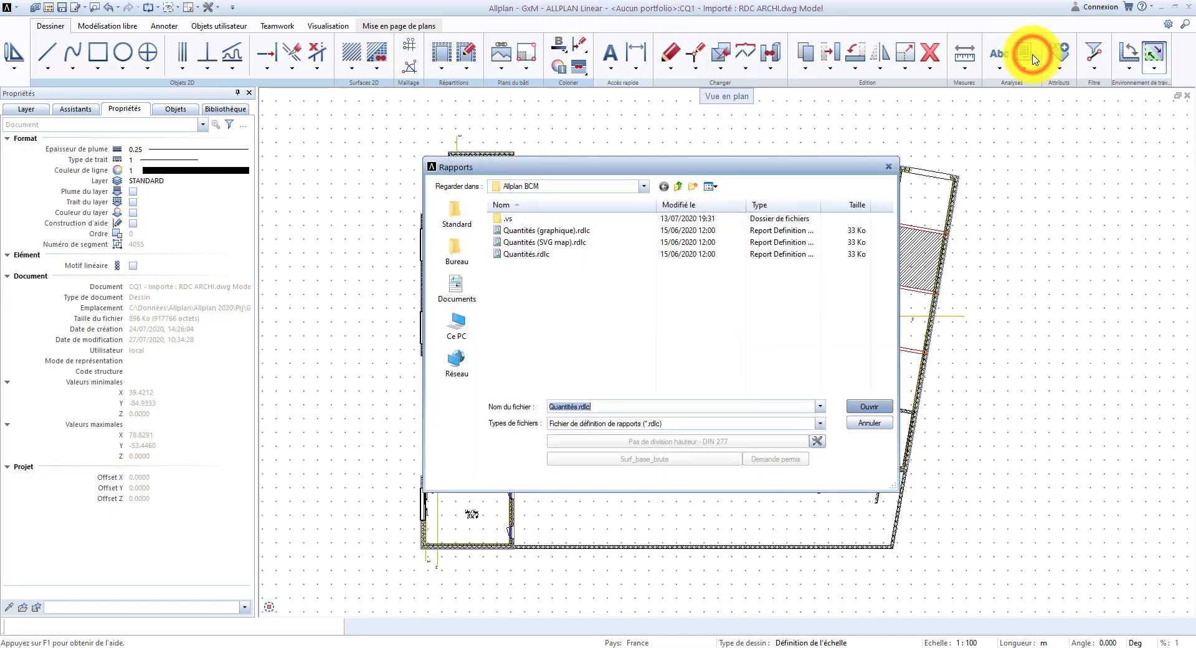
left_click(533, 255)
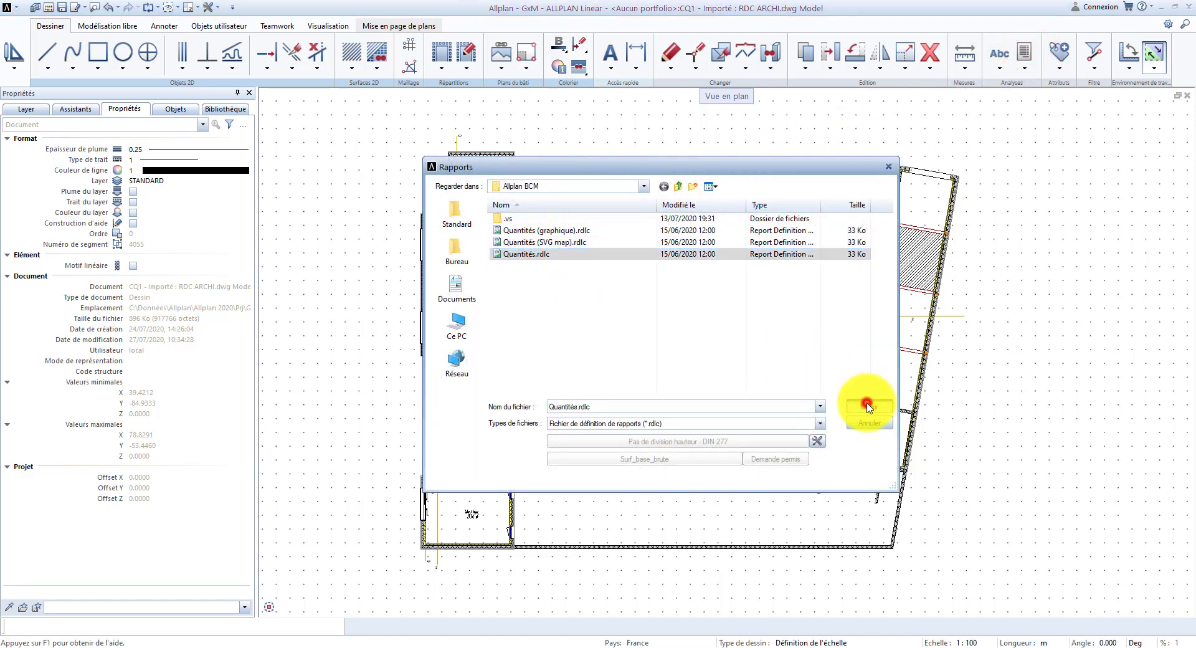
left_click(868, 407)
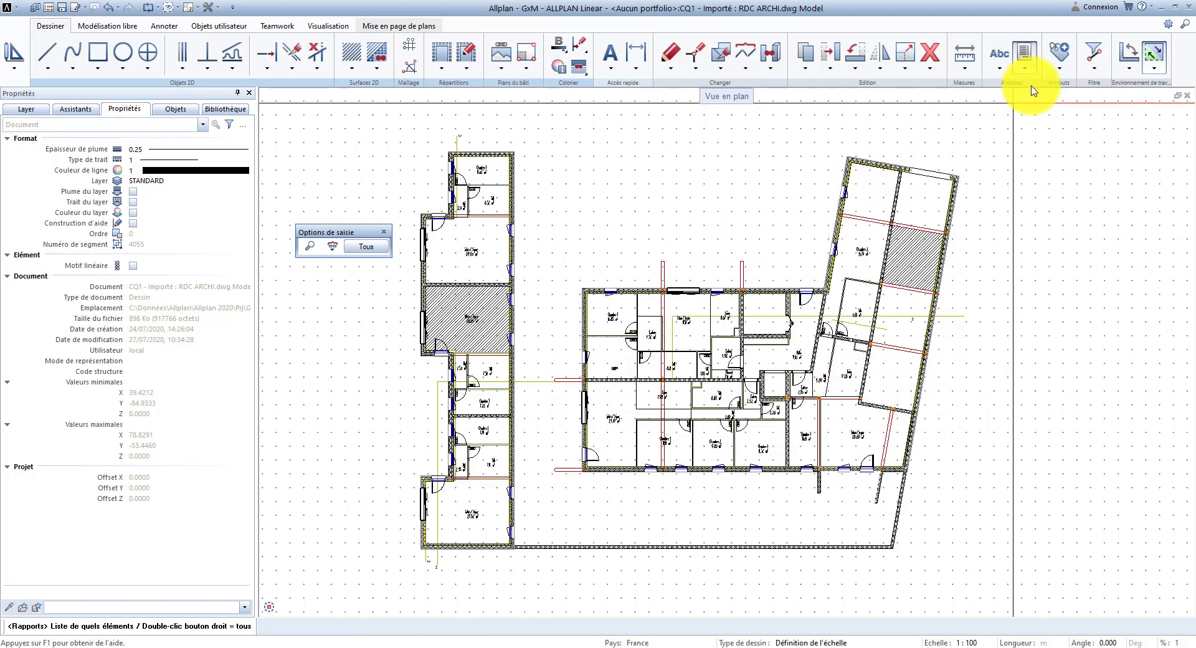
left_click(1095, 70)
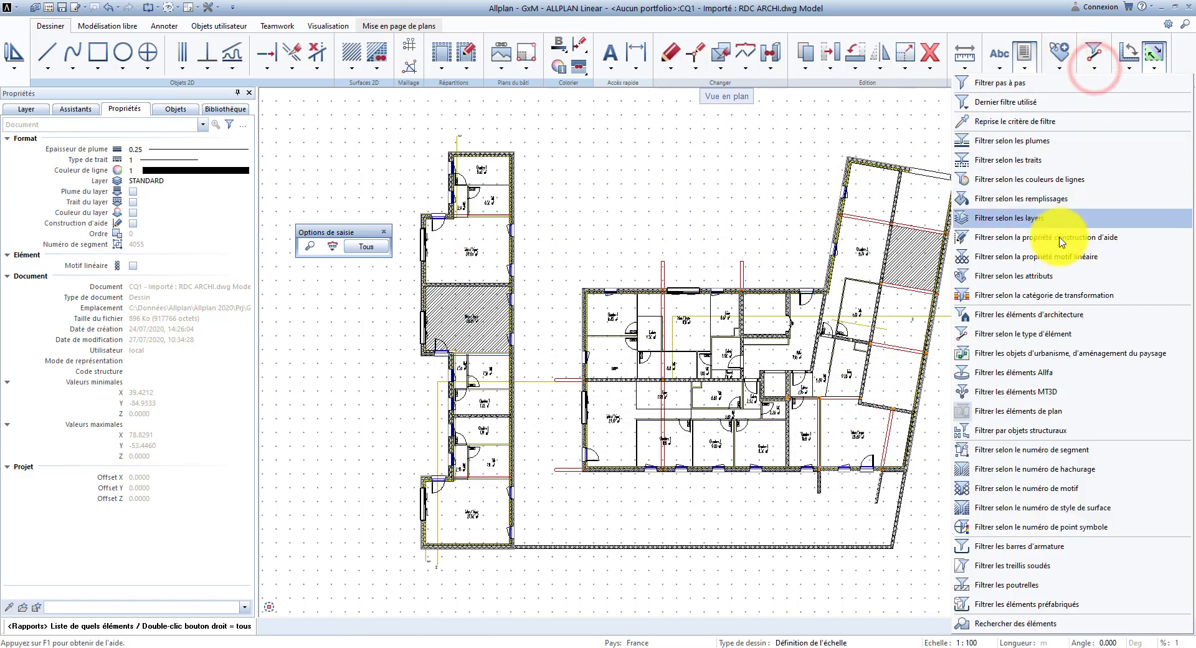
left_click(1103, 339)
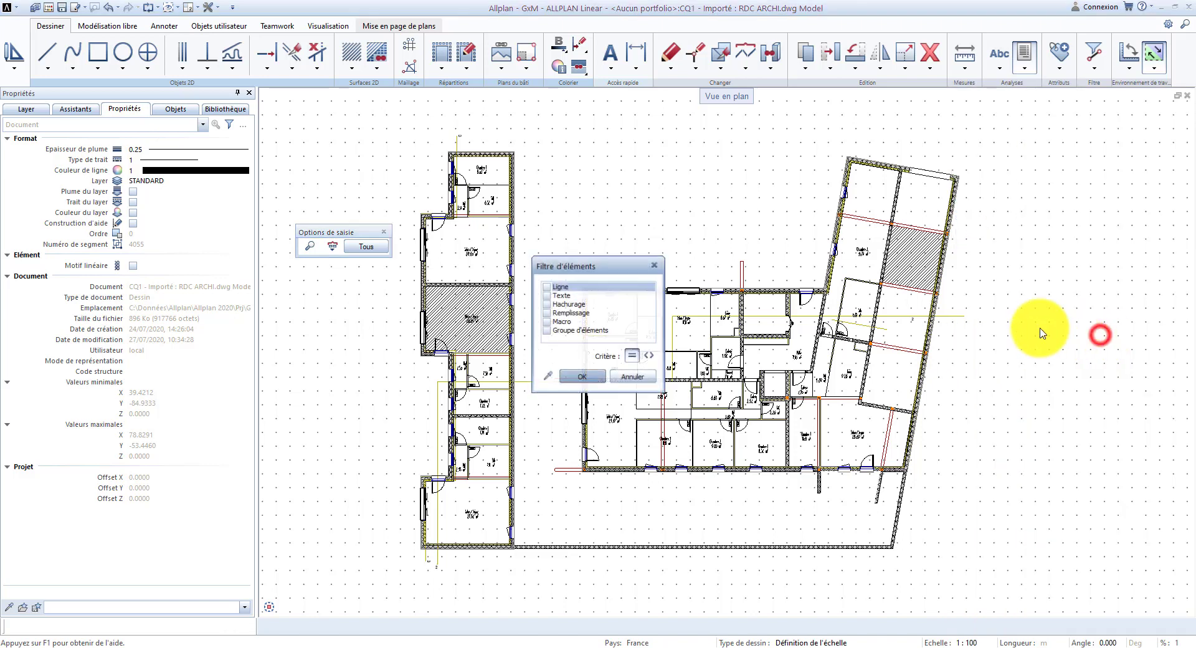
left_click(548, 306)
left_click(576, 377)
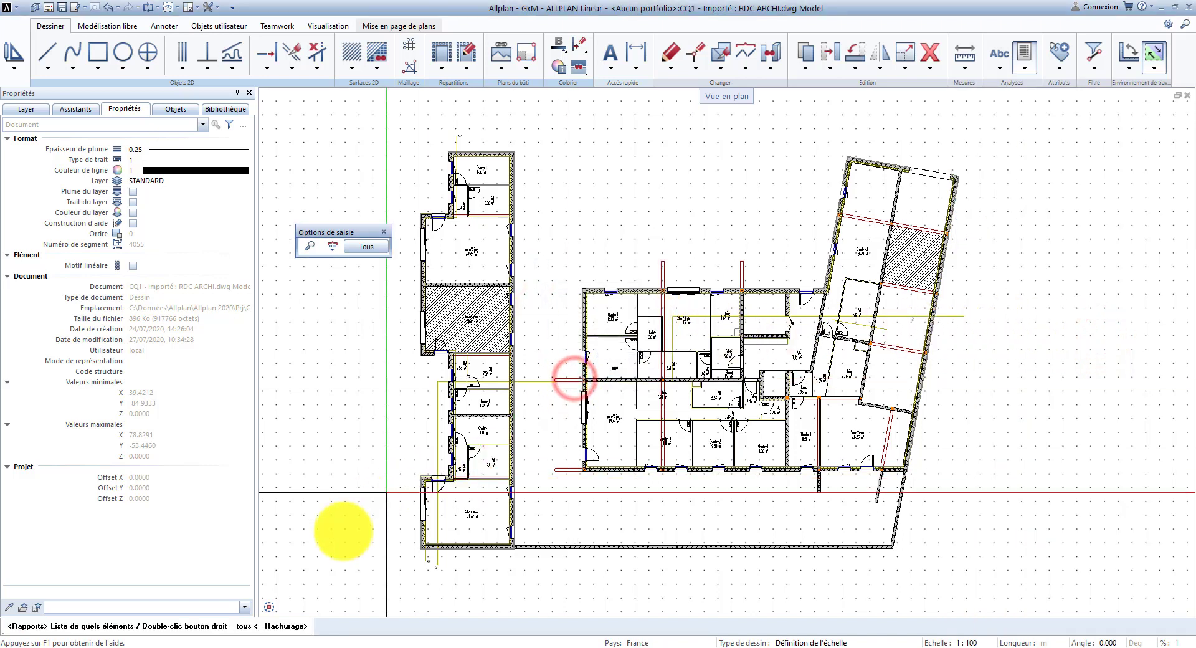
left_click_drag(531, 523, 997, 118)
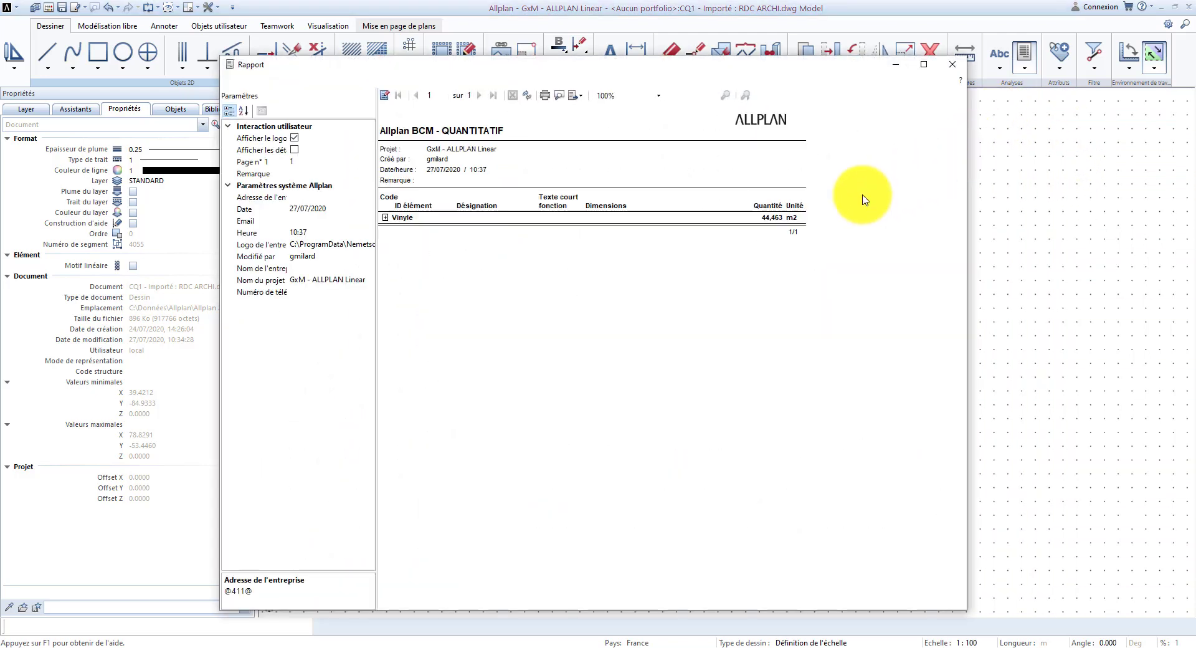
Expand the Vinyle group in the report and locate each of its listed hatchings in the plan
left_click(385, 218)
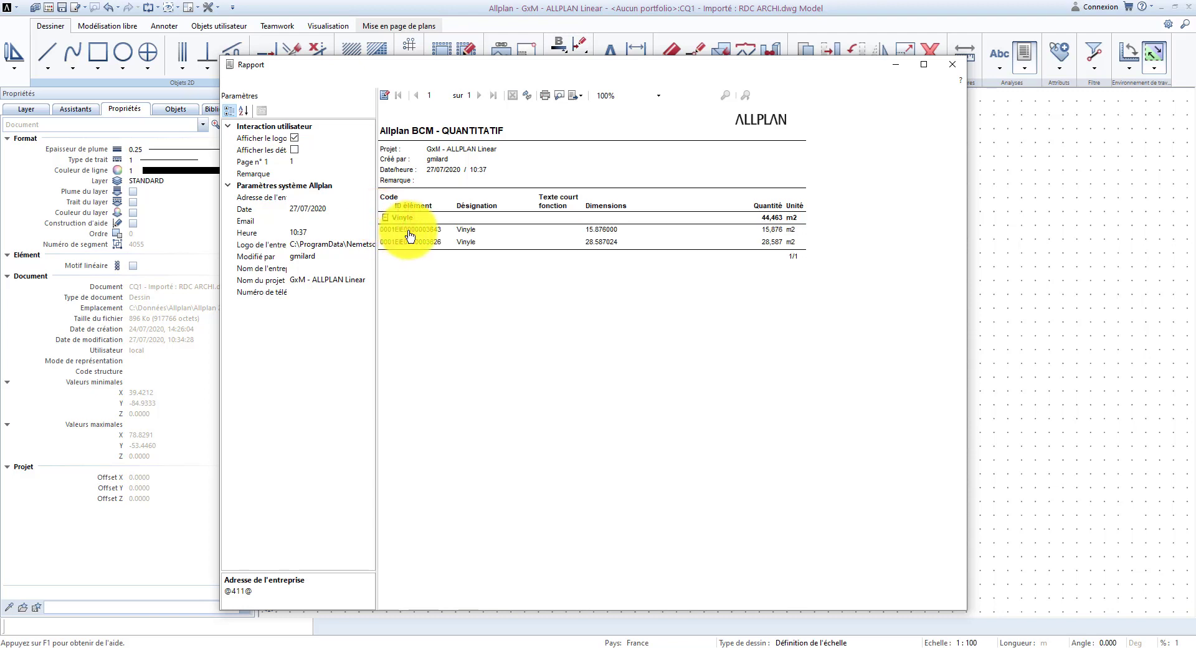
left_click(409, 233)
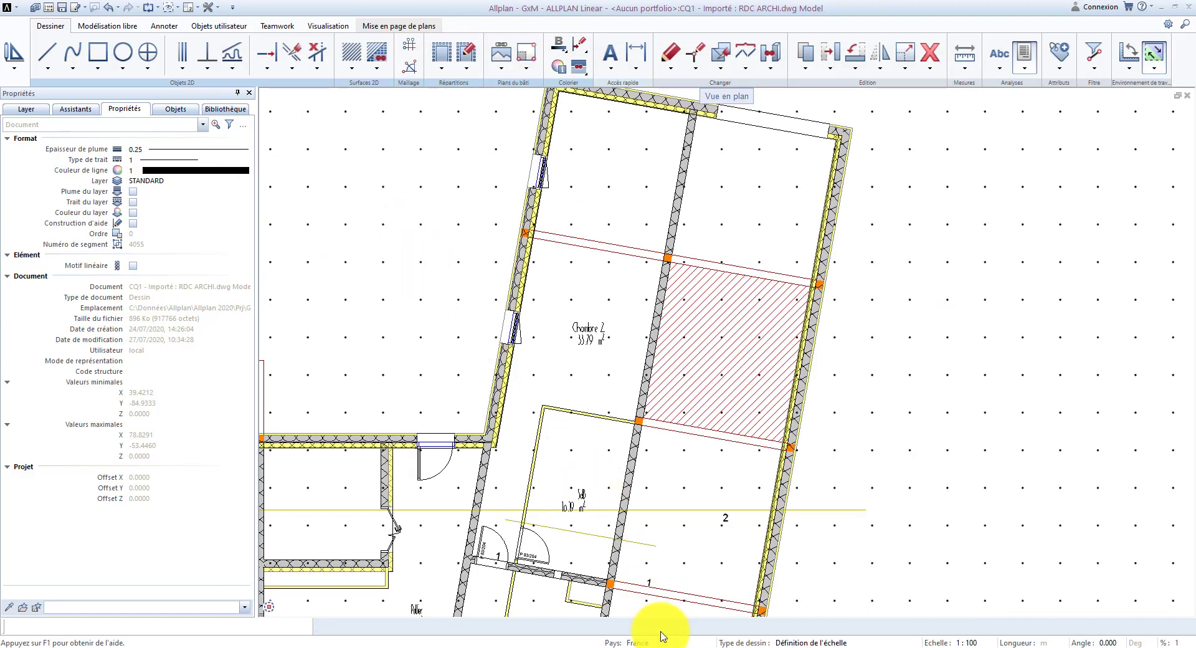
mouse_move(661, 645)
left_click(709, 623)
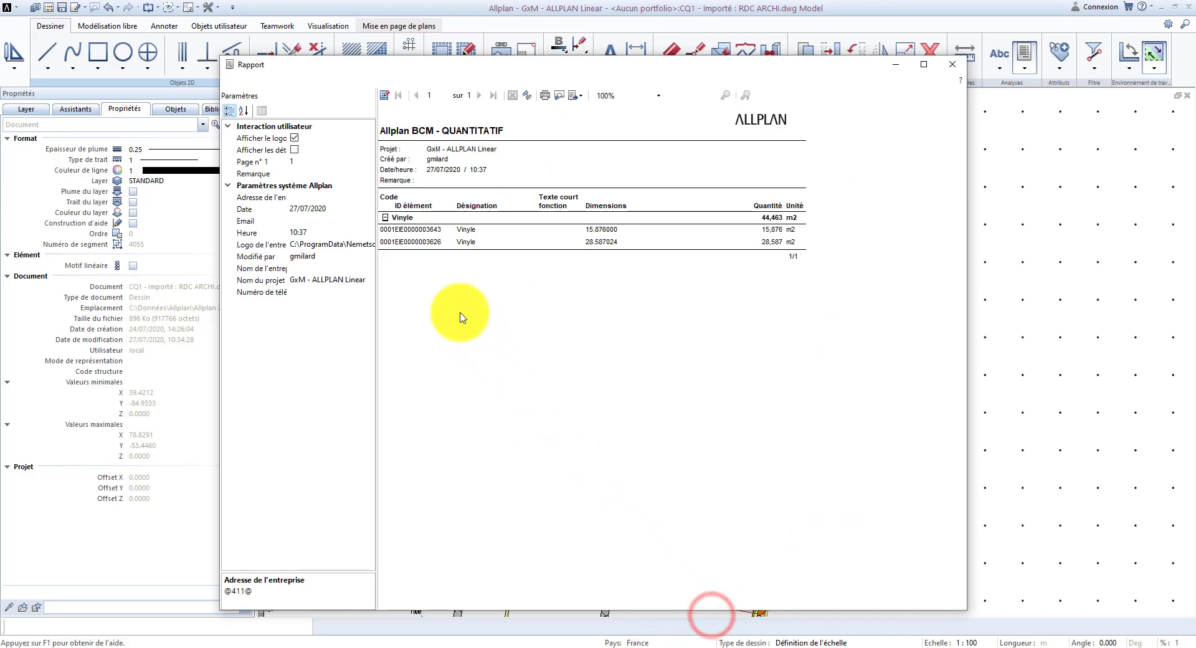
left_click(416, 243)
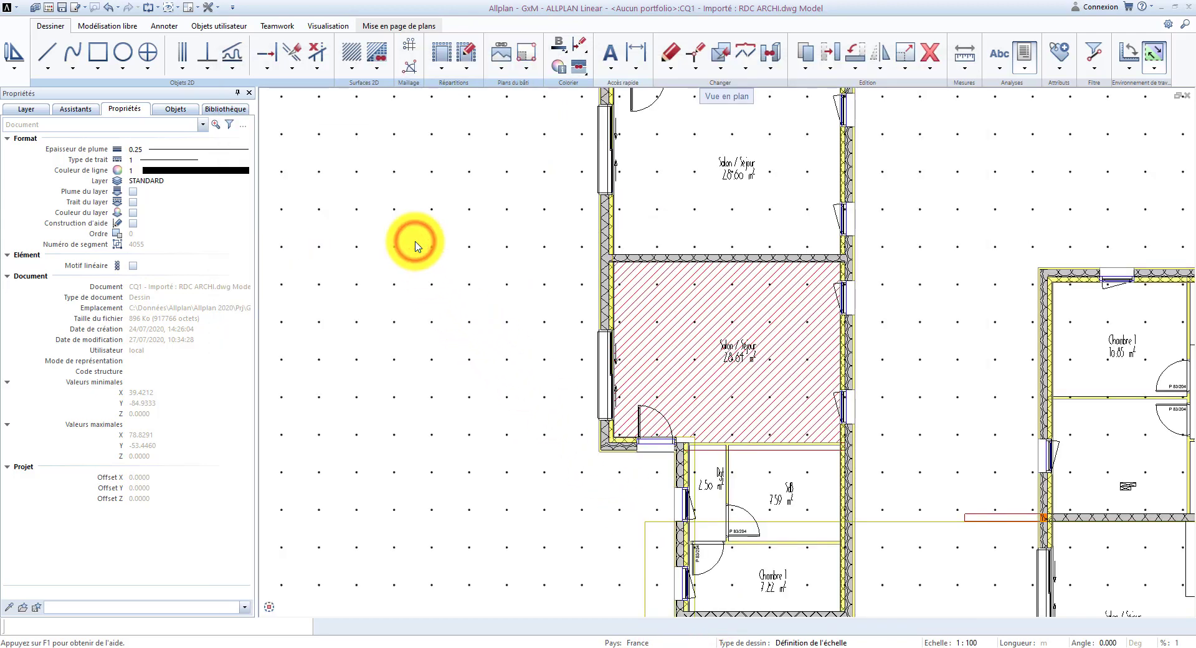
Export the quantity report to Excel, saving it as Quantités.xlsx in the Bureau folder
mouse_move(654, 641)
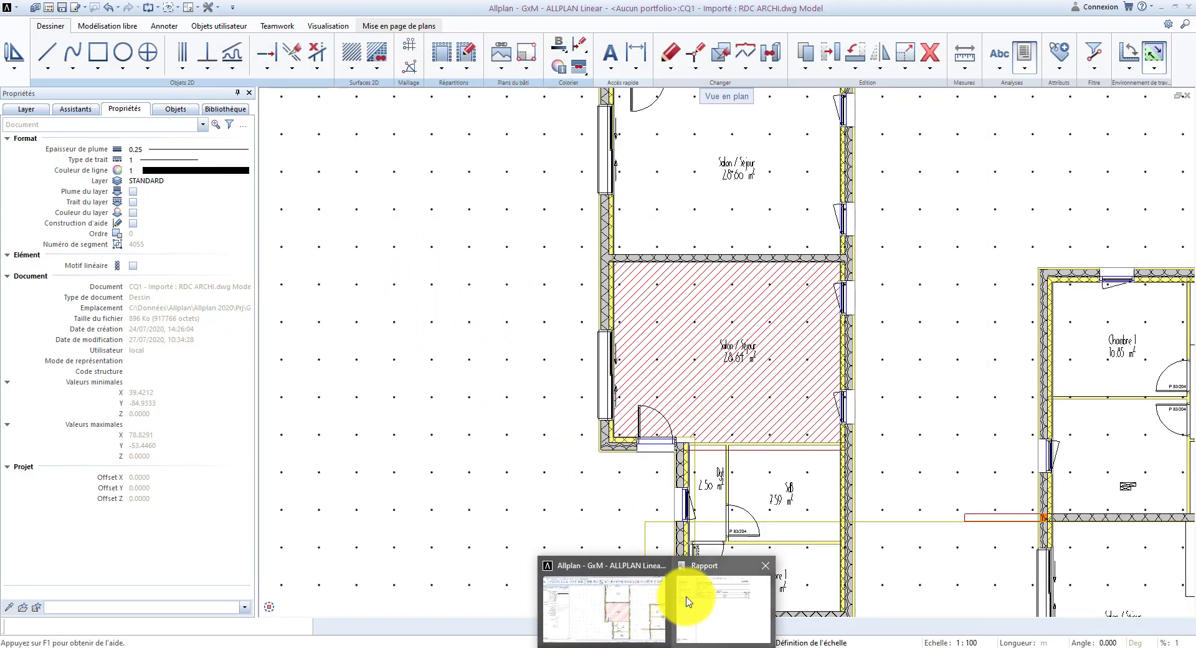
left_click(694, 588)
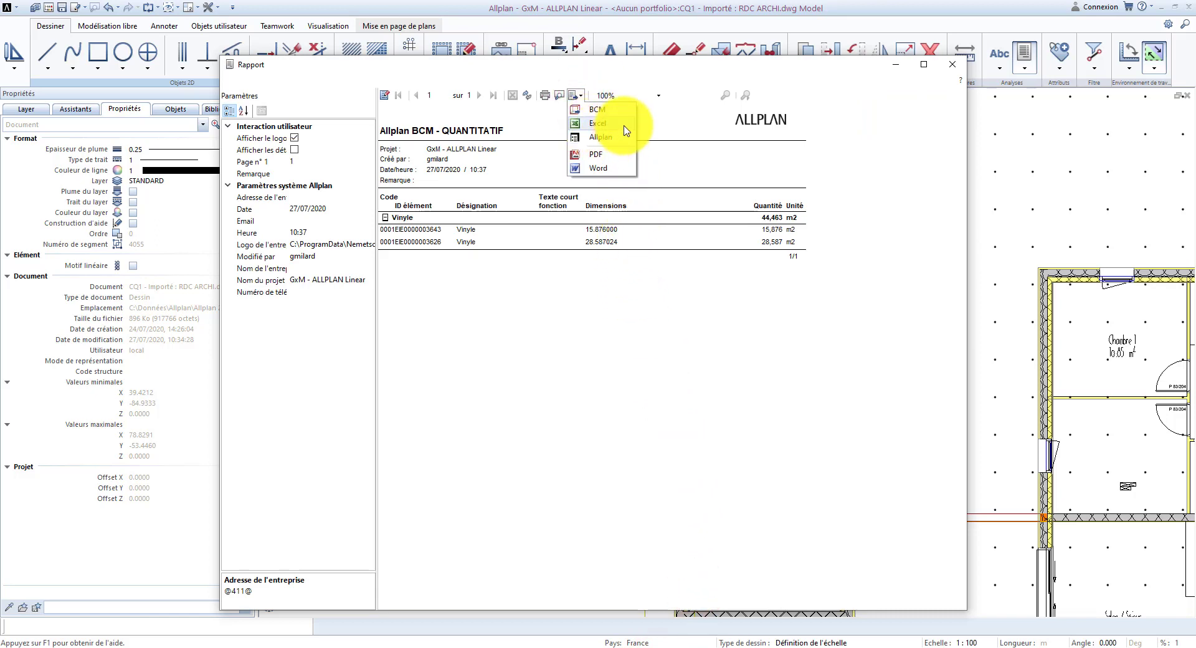
left_click(623, 124)
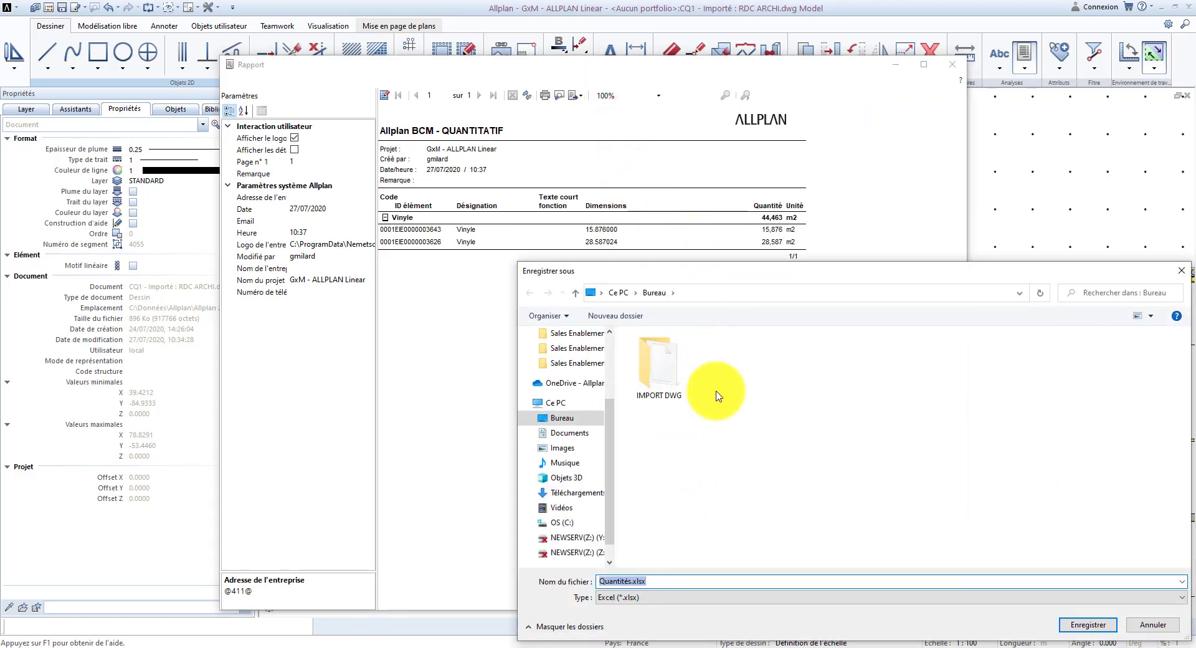
left_click_drag(812, 276, 584, 227)
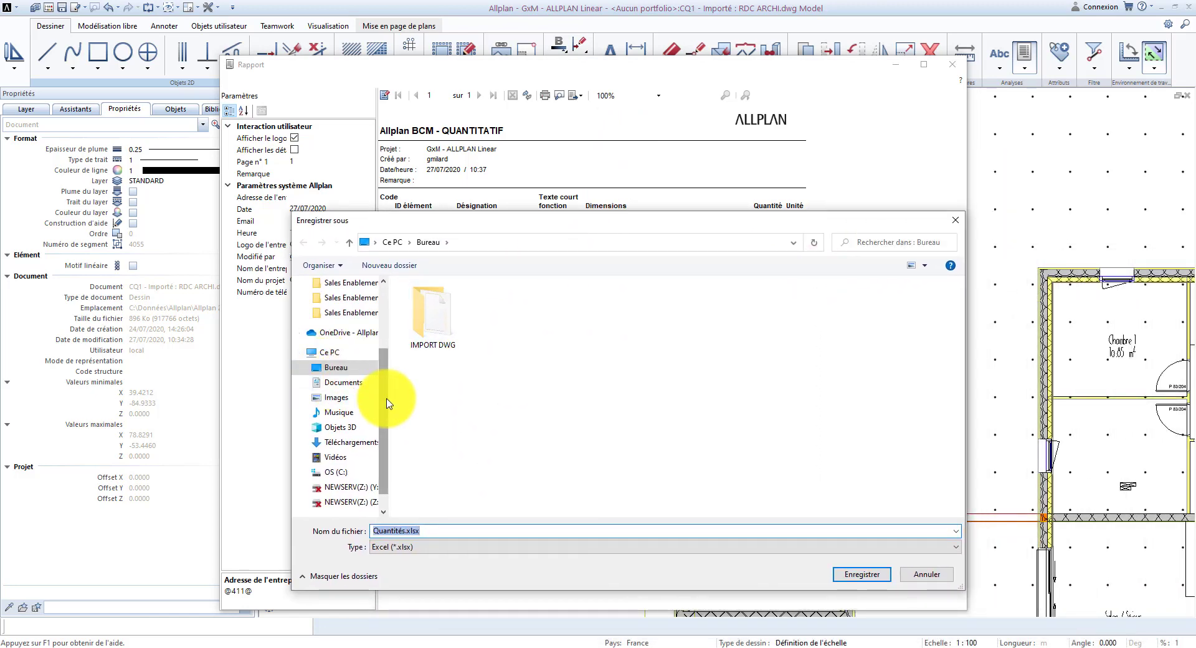
left_click(862, 578)
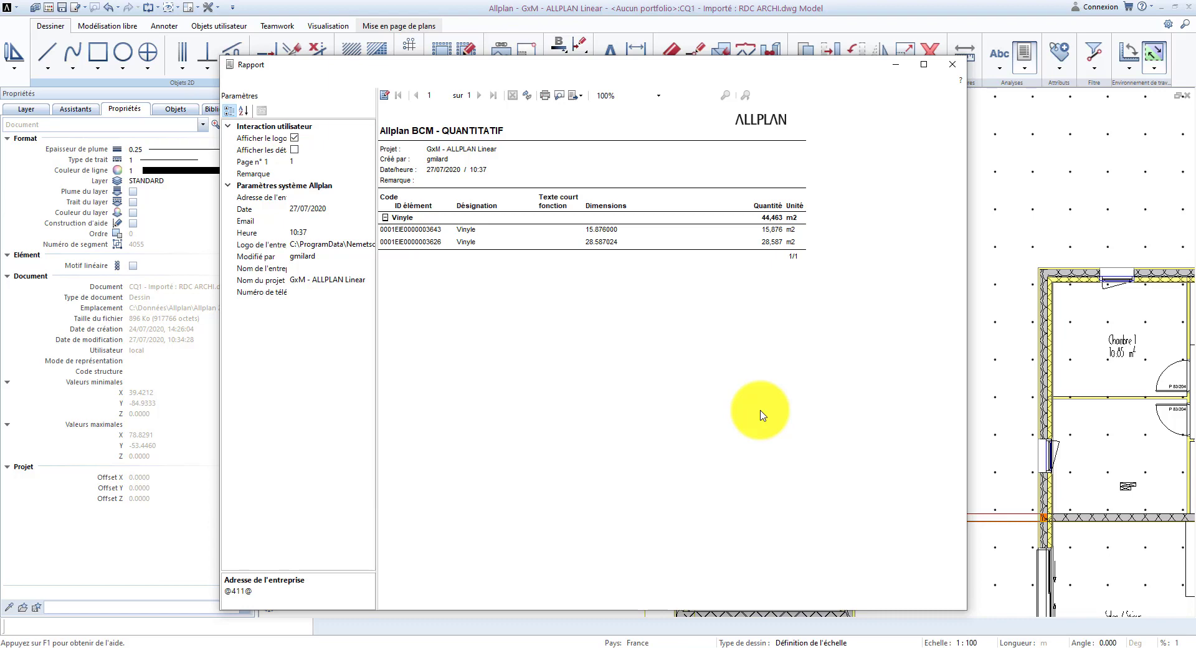
Switch to the desktop and open the exported Quantités.xlsx in Excel to check its contents
key("super+d")
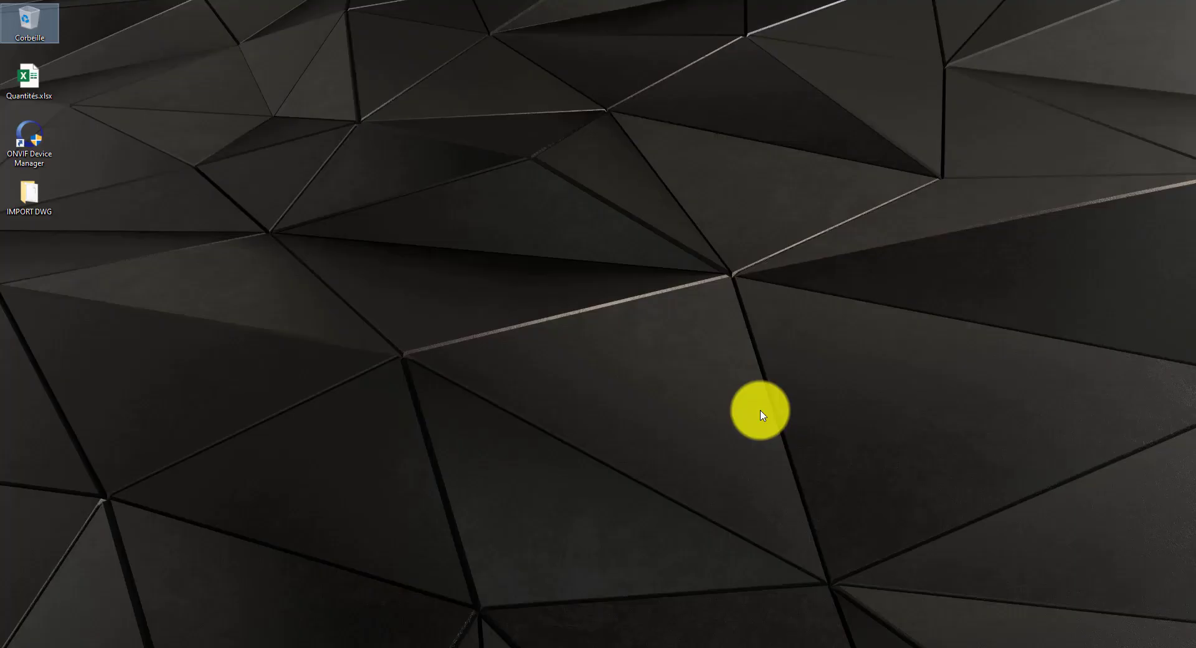
left_click(39, 79)
double_click(38, 79)
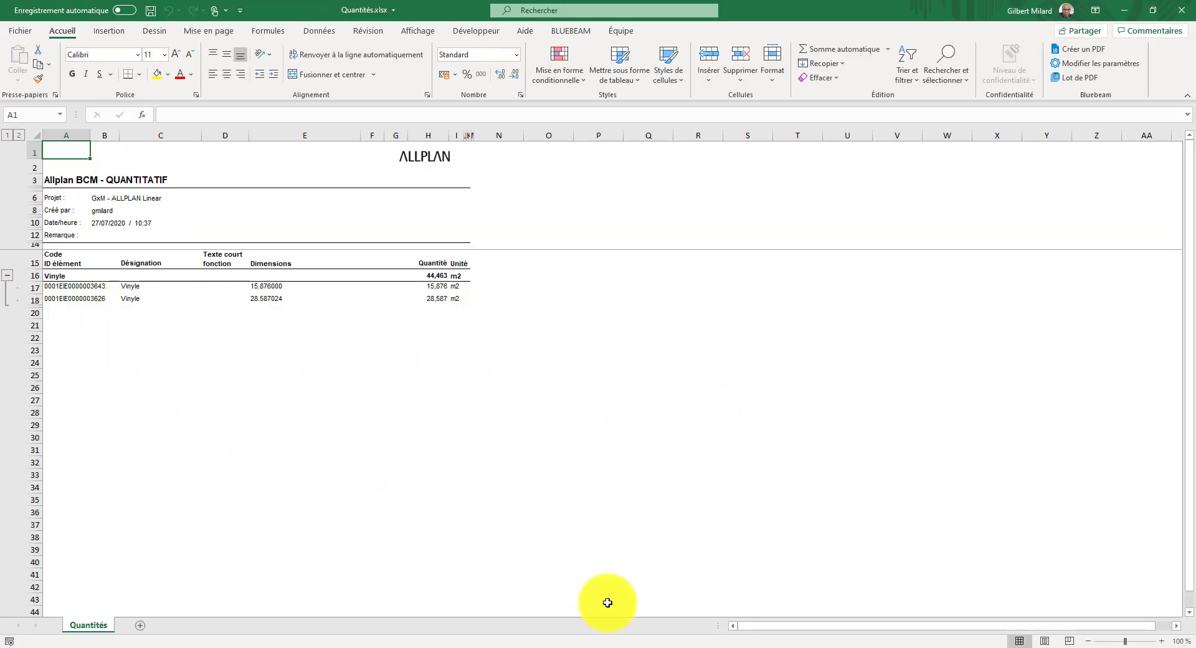
Switch back to the report in Allplan and export it into the drawing, placing it in the empty area east of the angled wing
mouse_move(658, 645)
left_click(628, 614)
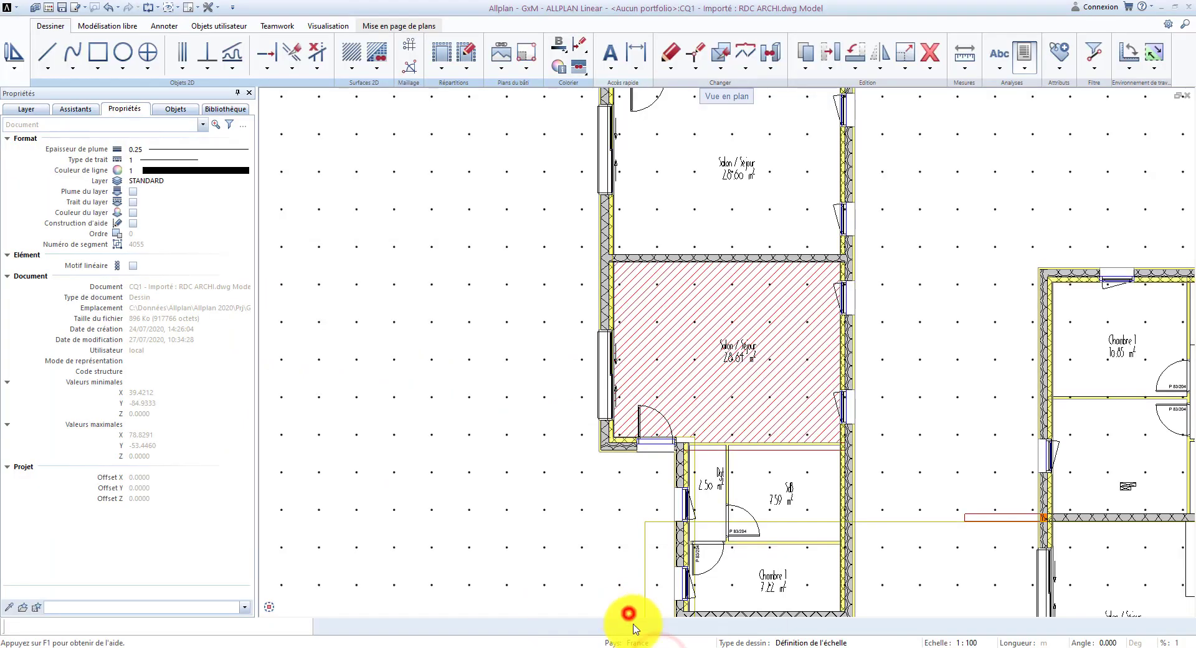
left_click(721, 612)
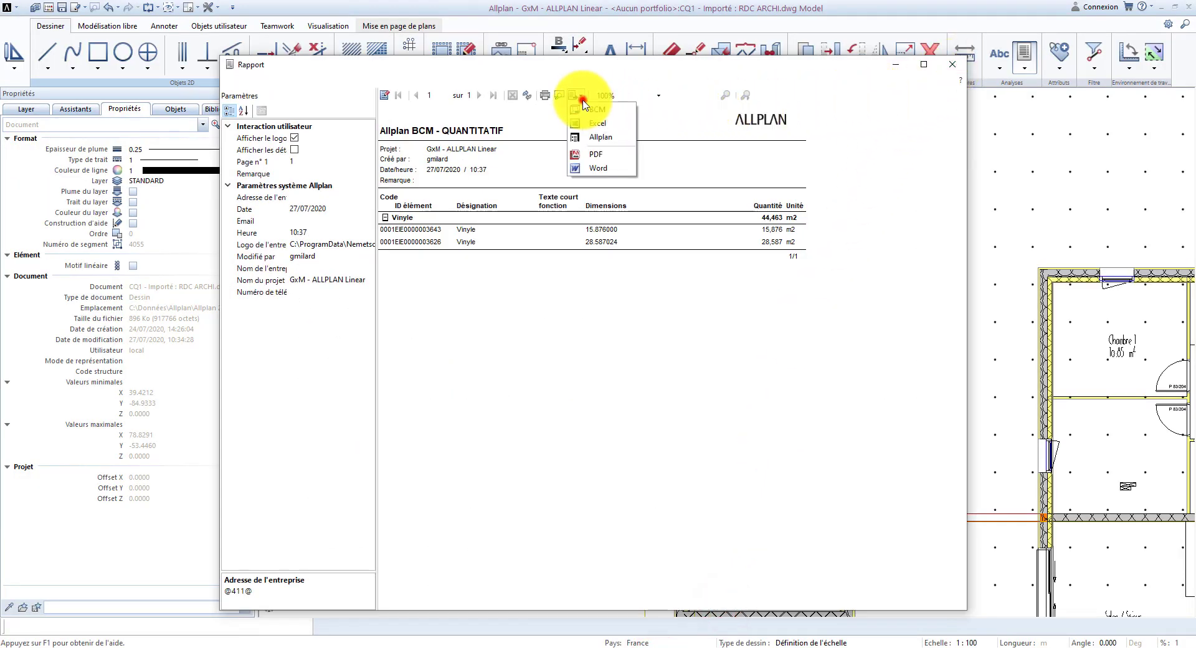
left_click(613, 138)
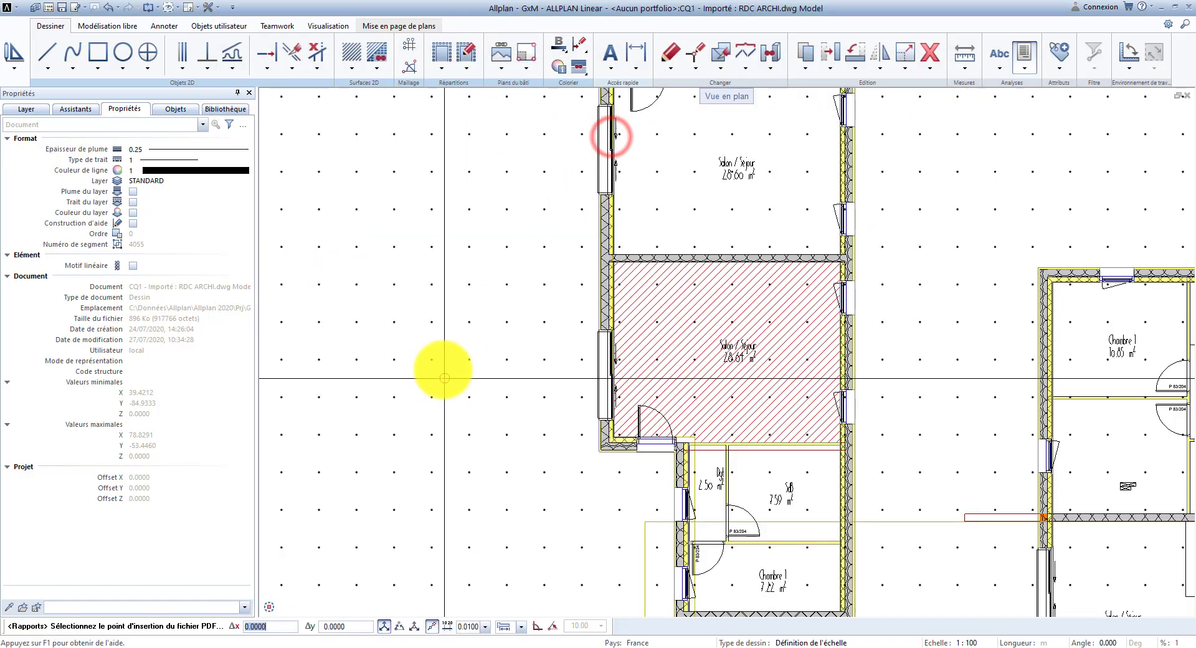
scroll(439, 368, "down", 4)
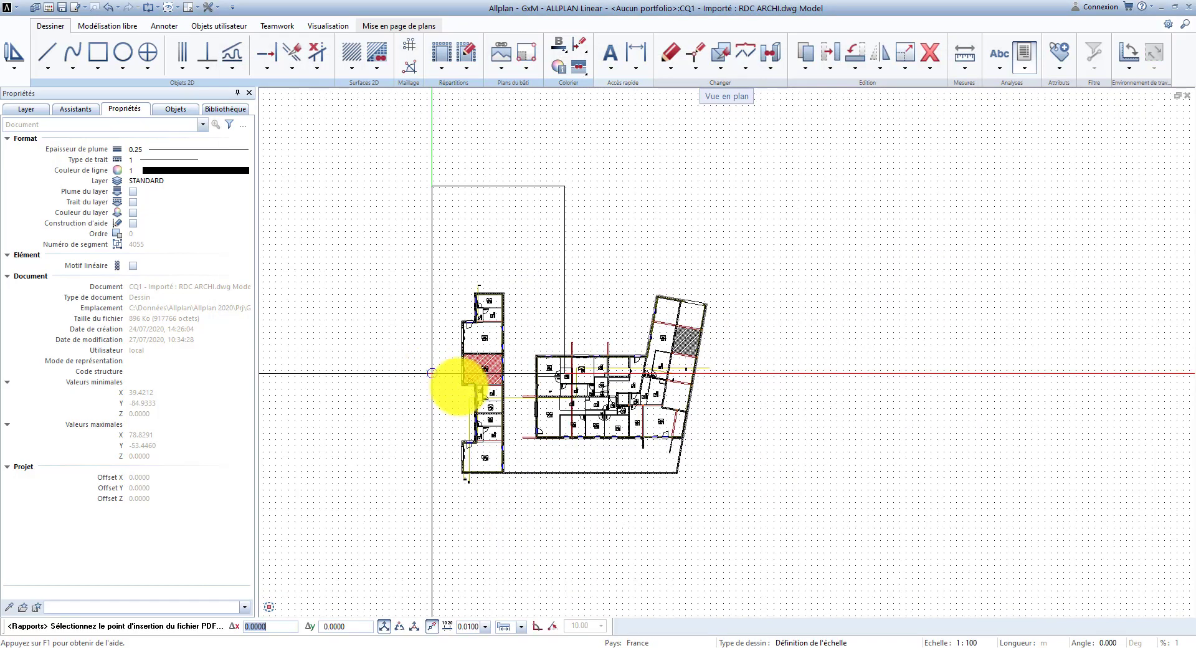
left_click(742, 472)
scroll(821, 342, "up", 5)
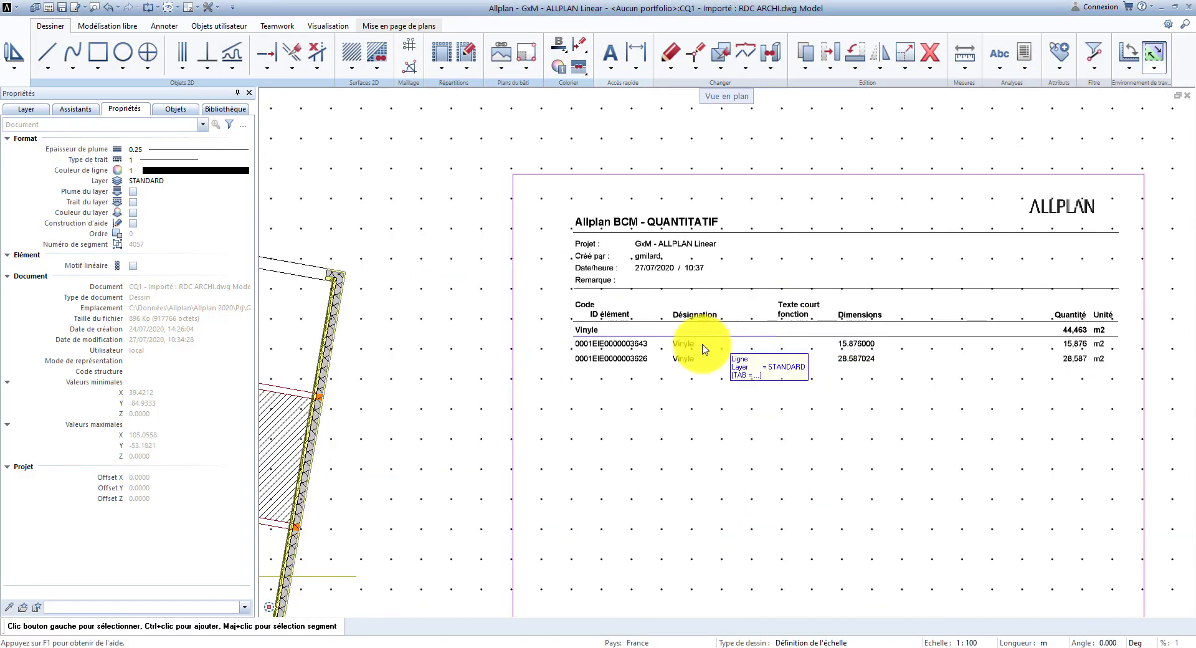
scroll(655, 361, "down", 2)
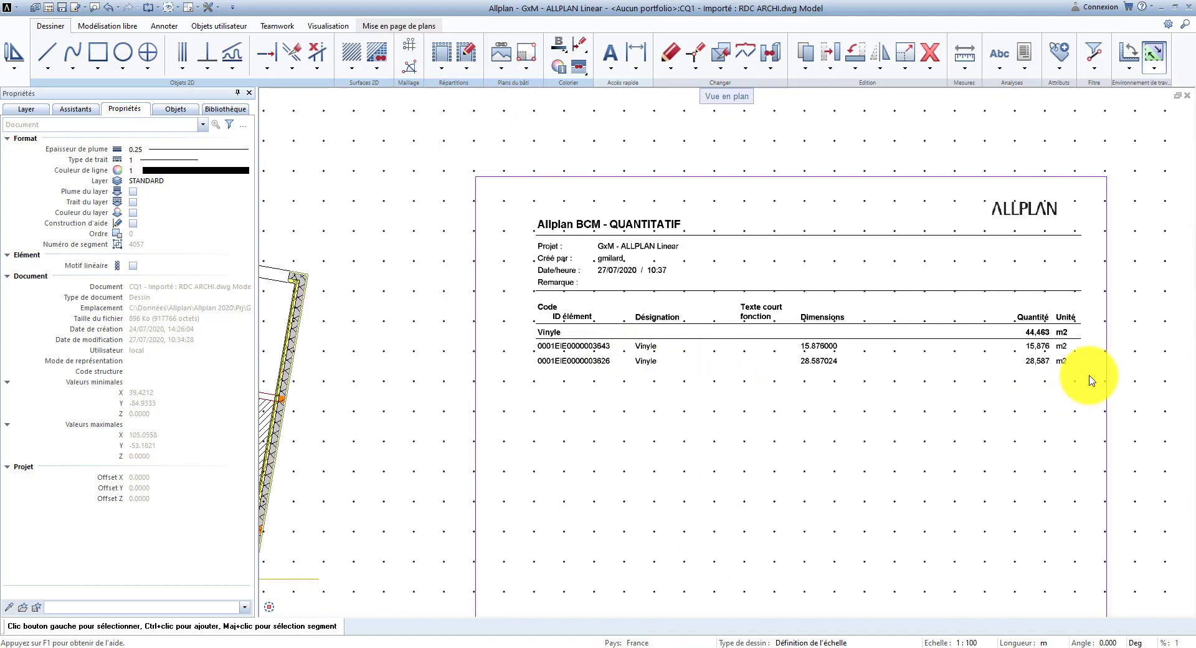
scroll(1034, 392, "down", 4)
scroll(734, 560, "up", 1)
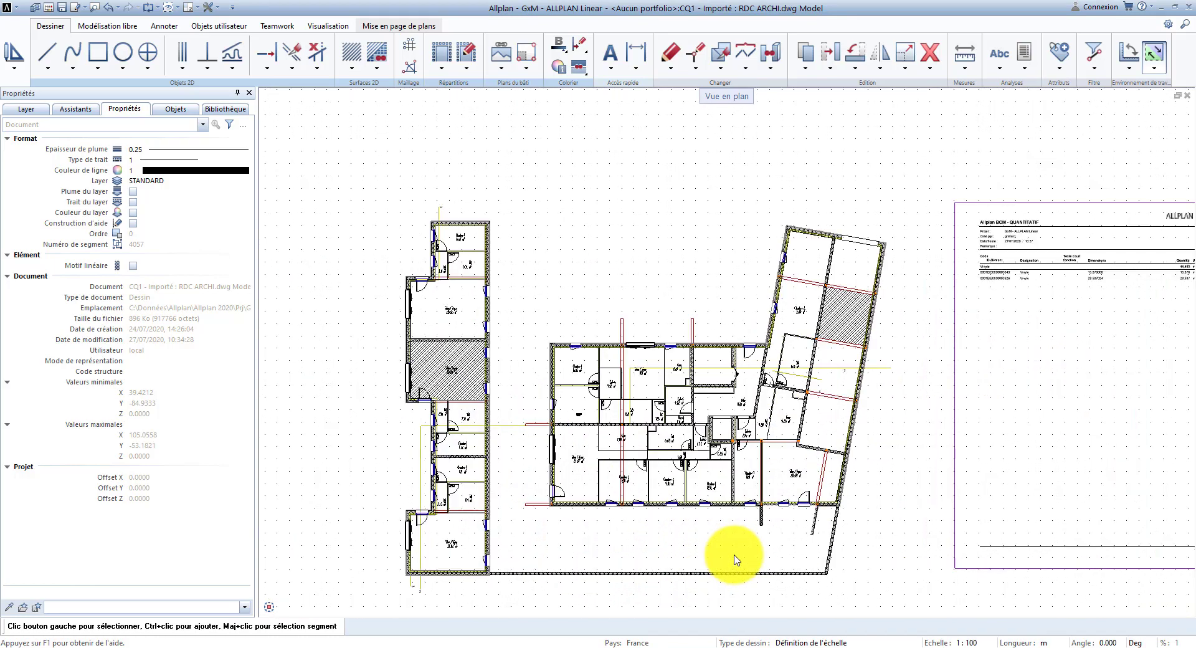